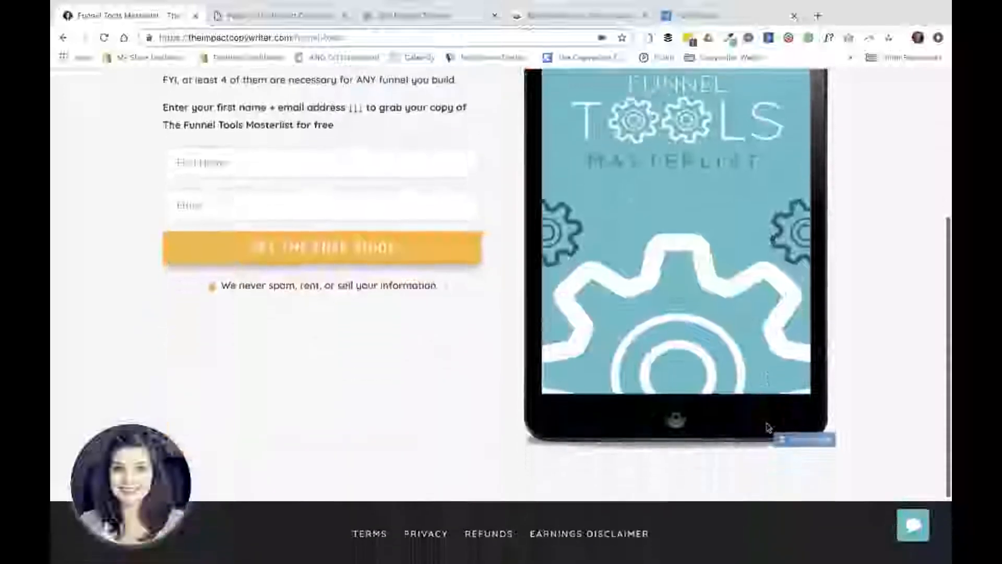
Examine the Funnel Tools Masterlist landing page and the Simple Email Automation funnel map as references.
scroll(768, 425, "up", 5)
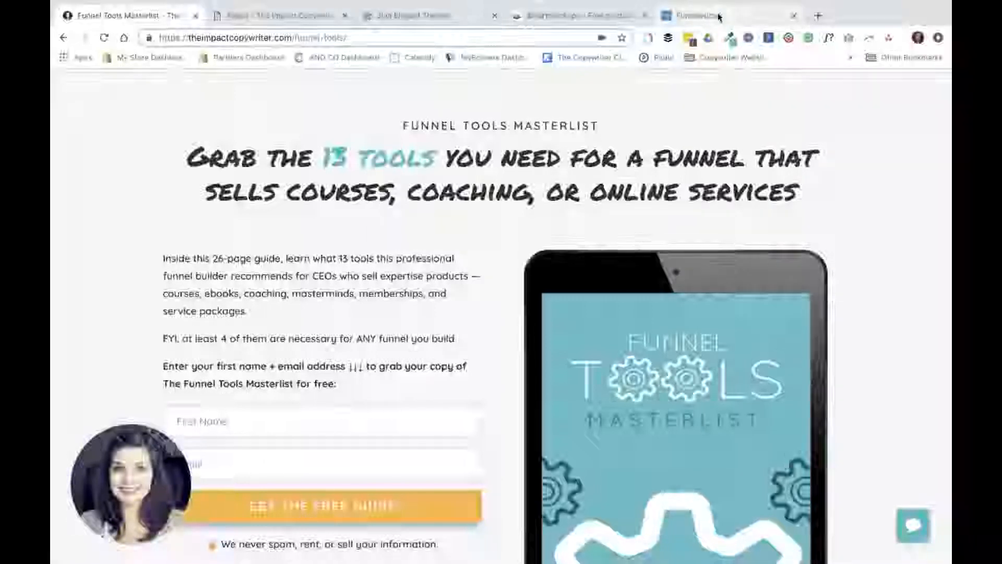
left_click(719, 17)
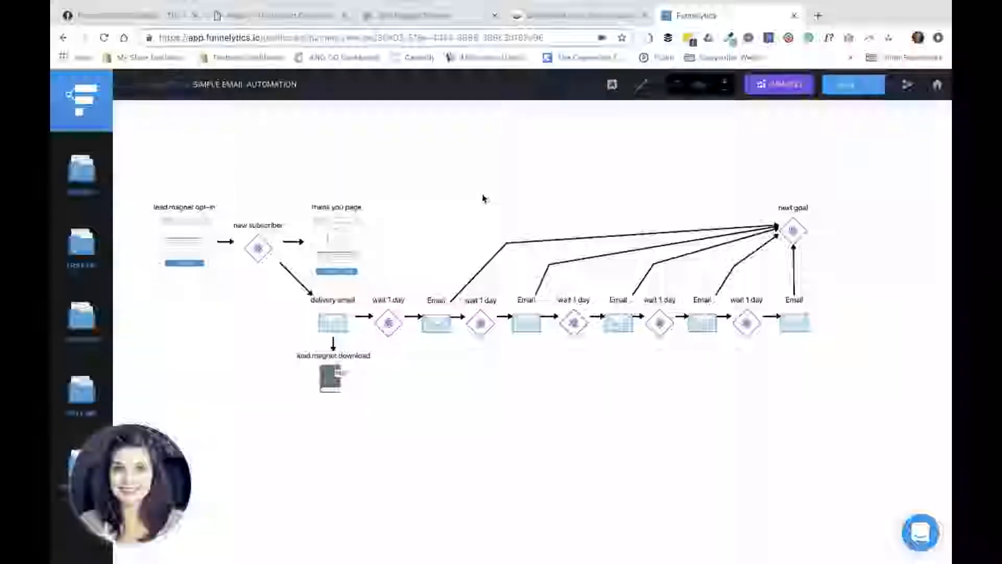
left_click(168, 19)
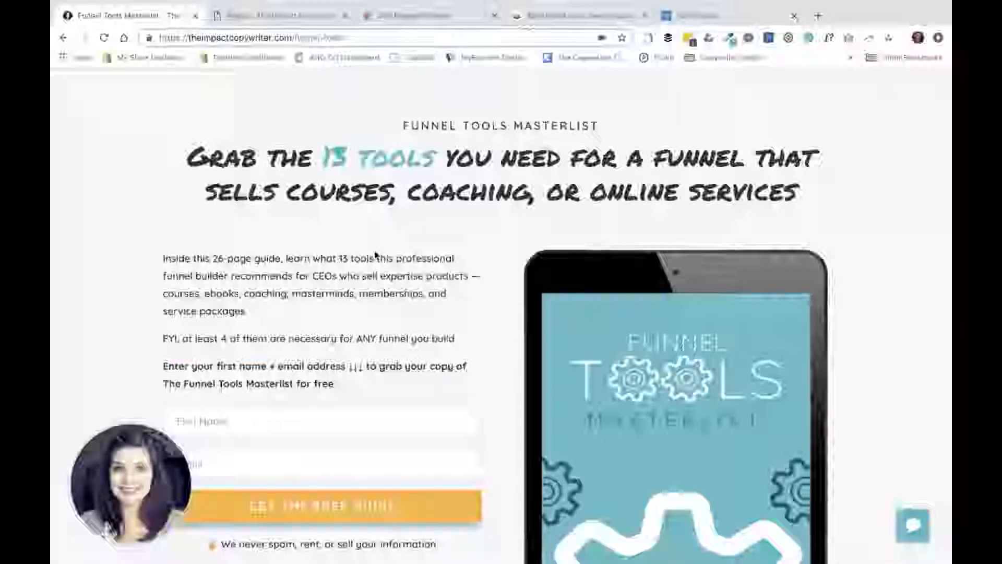
scroll(375, 255, "down", 7)
scroll(375, 254, "up", 7)
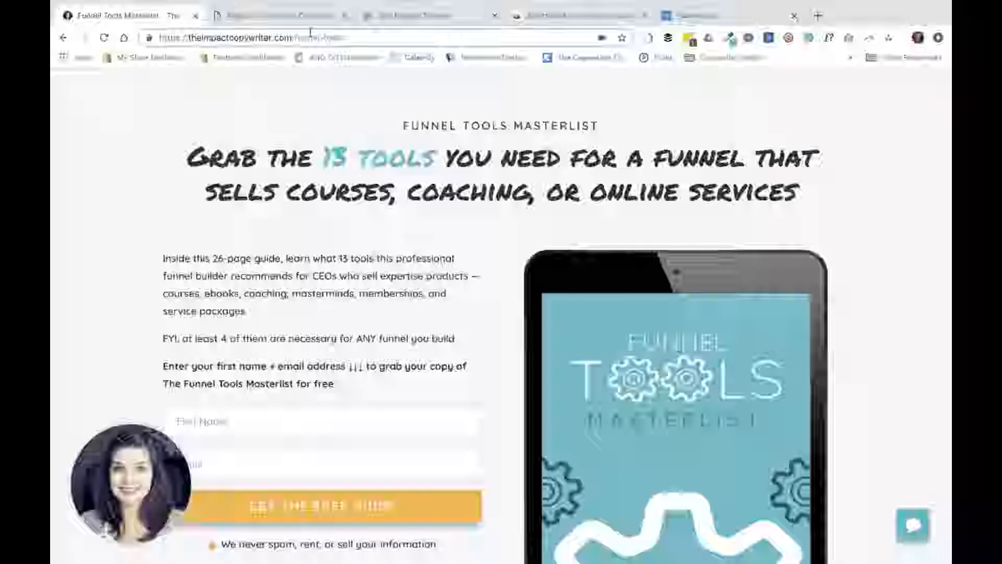
Create a new WordPress page titled "Demo Landing Page".
left_click(282, 15)
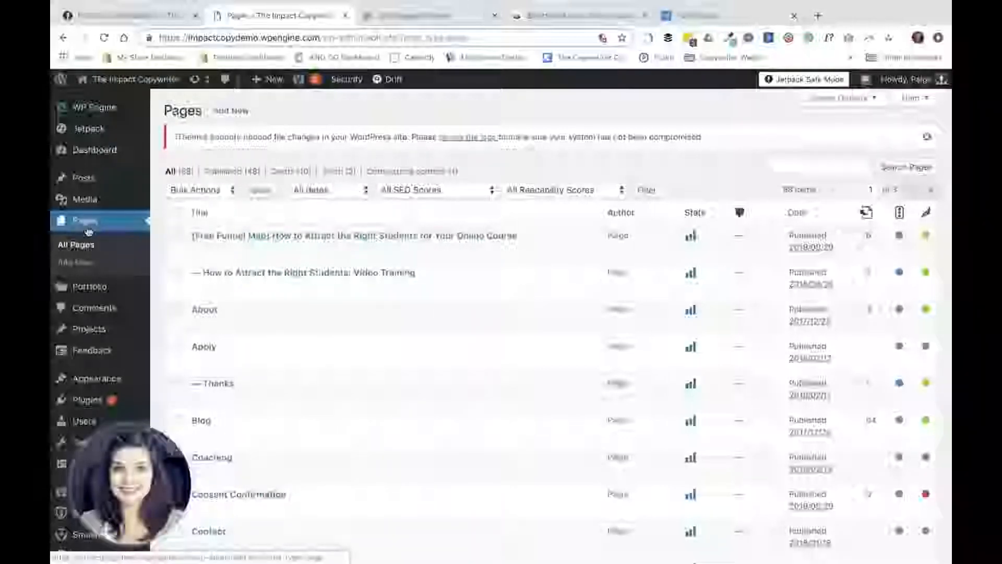
left_click(236, 111)
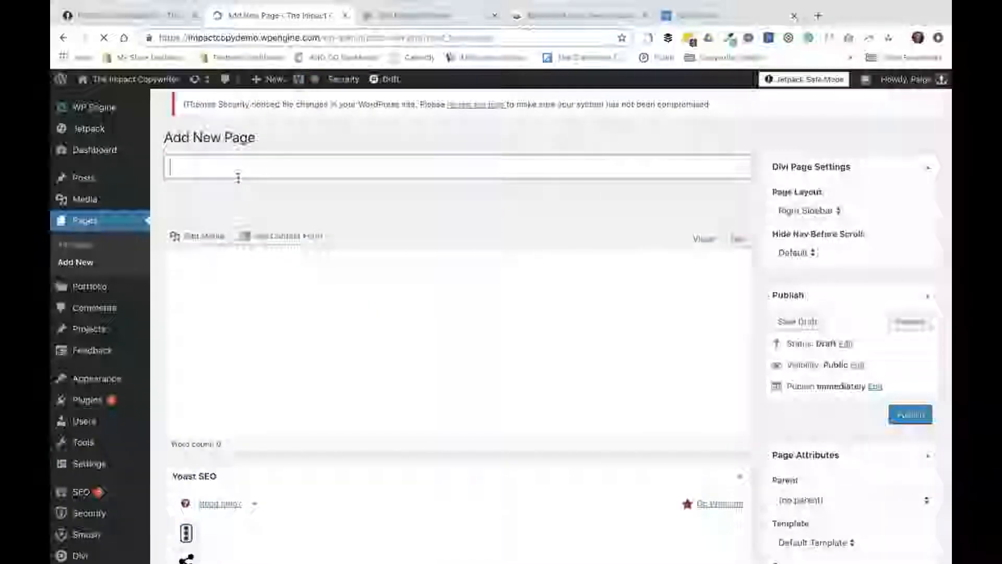
type("Demo L")
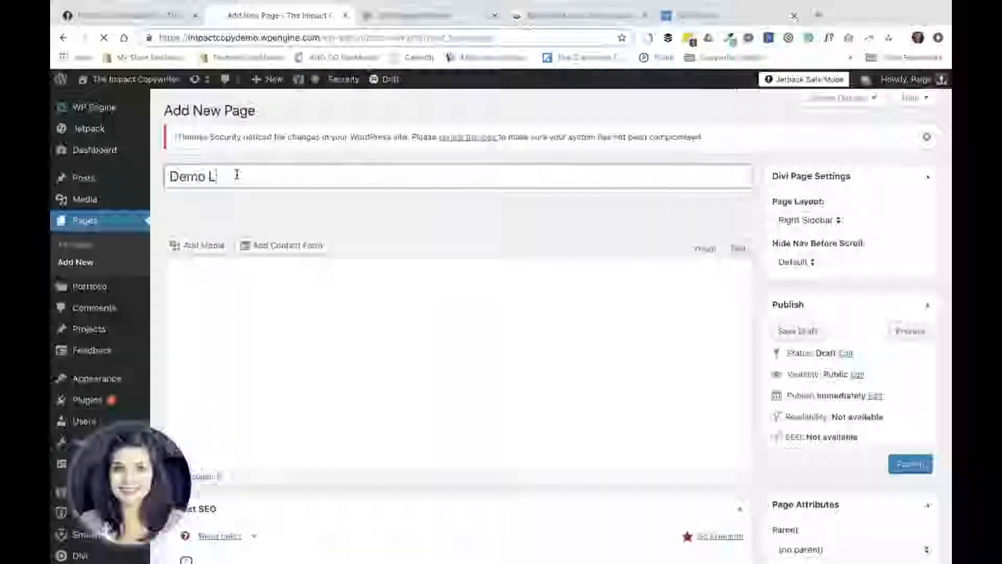
type("anding Page")
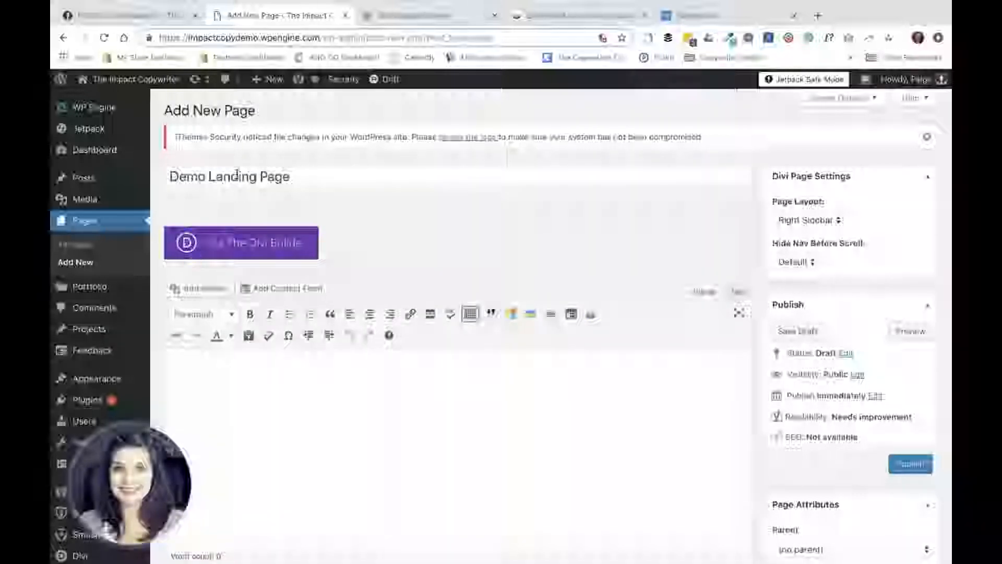
Set the Demo Landing Page's template to Blank Page, after a glance at the finished example page.
left_click(112, 21)
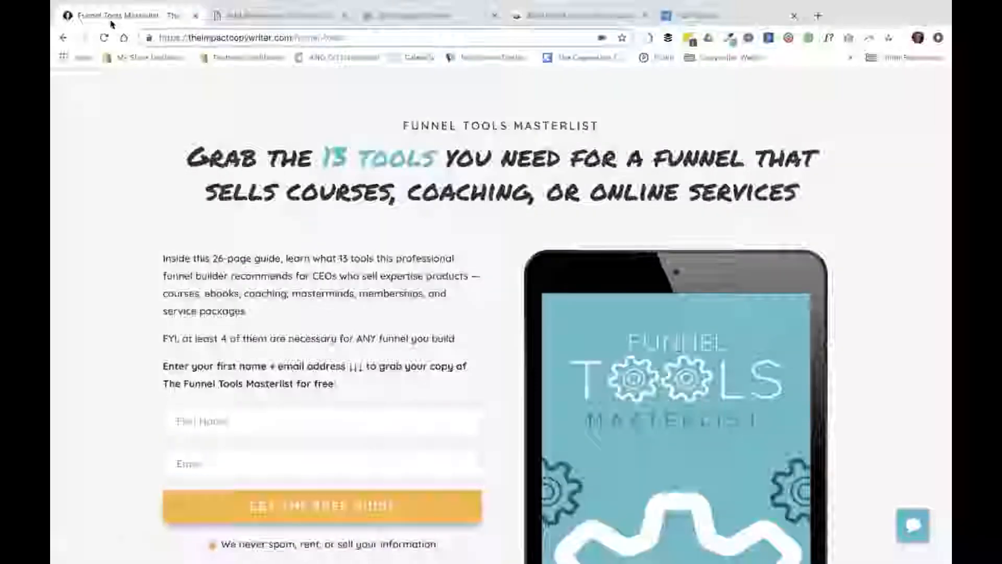
left_click(251, 16)
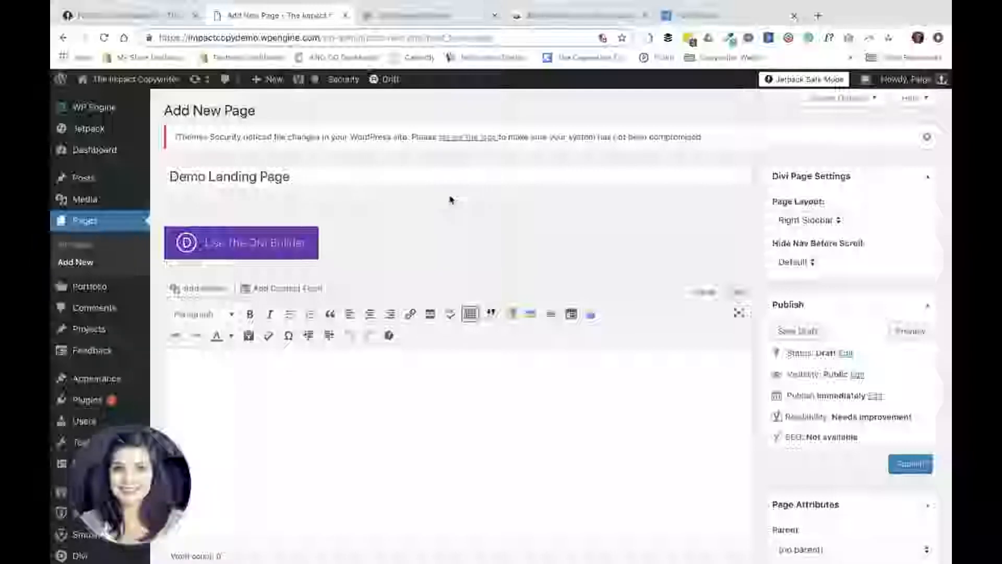
scroll(840, 430, "down", 3)
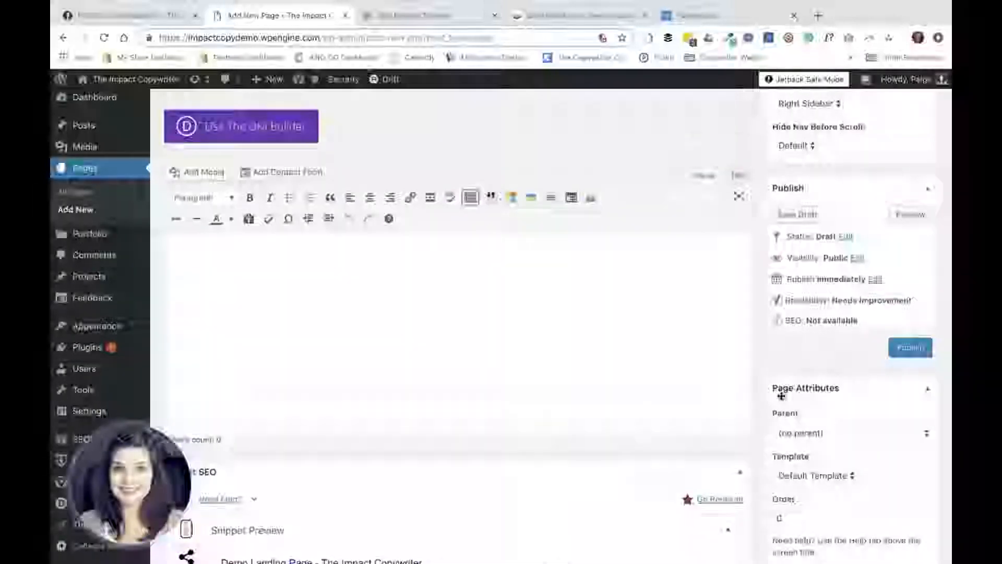
left_click(789, 437)
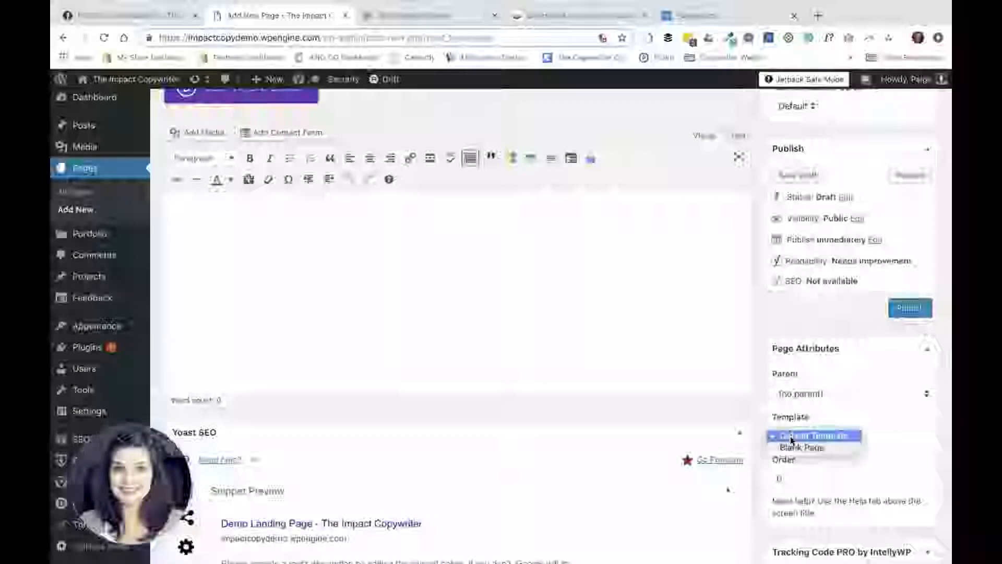
left_click(794, 447)
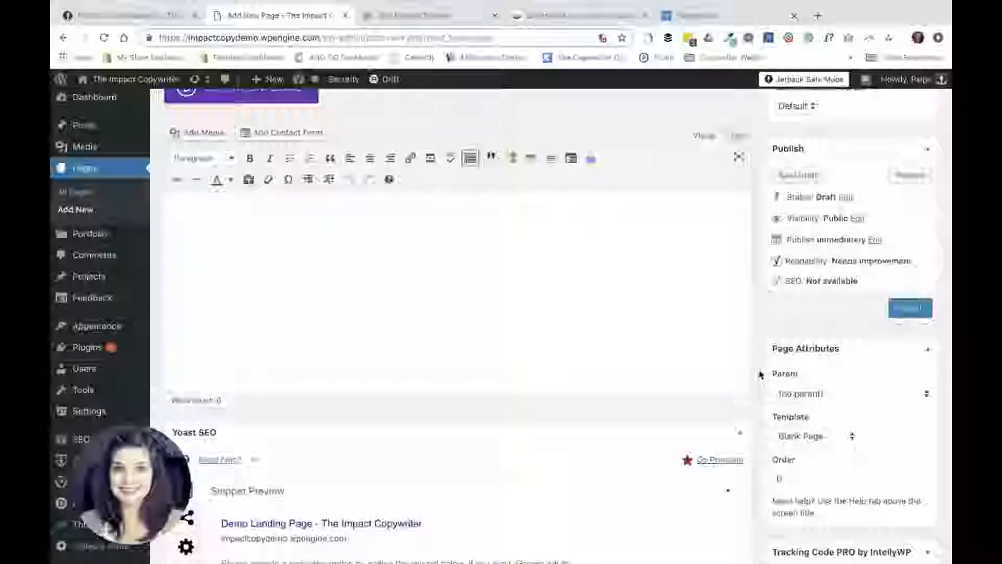
left_click(781, 442)
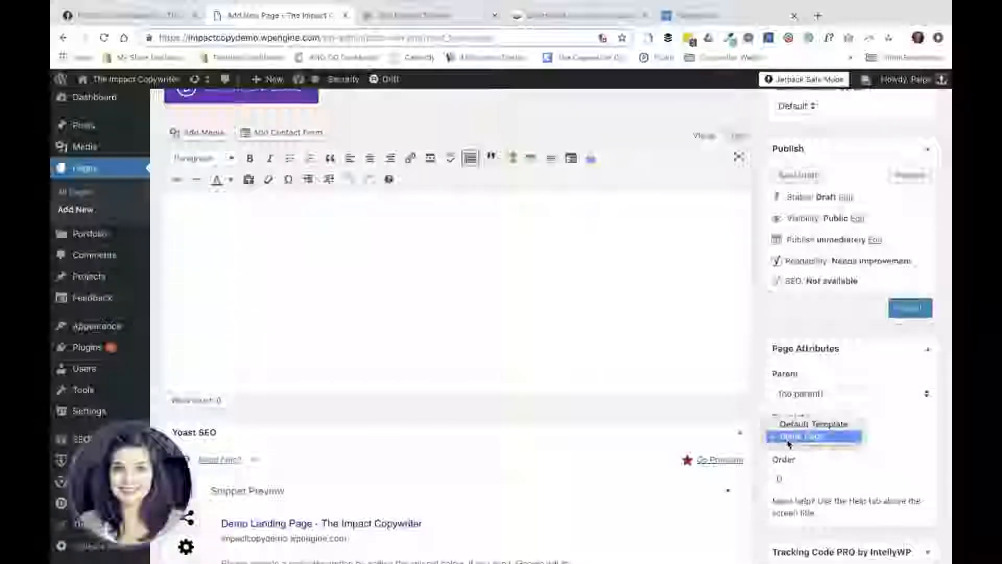
left_click(776, 421)
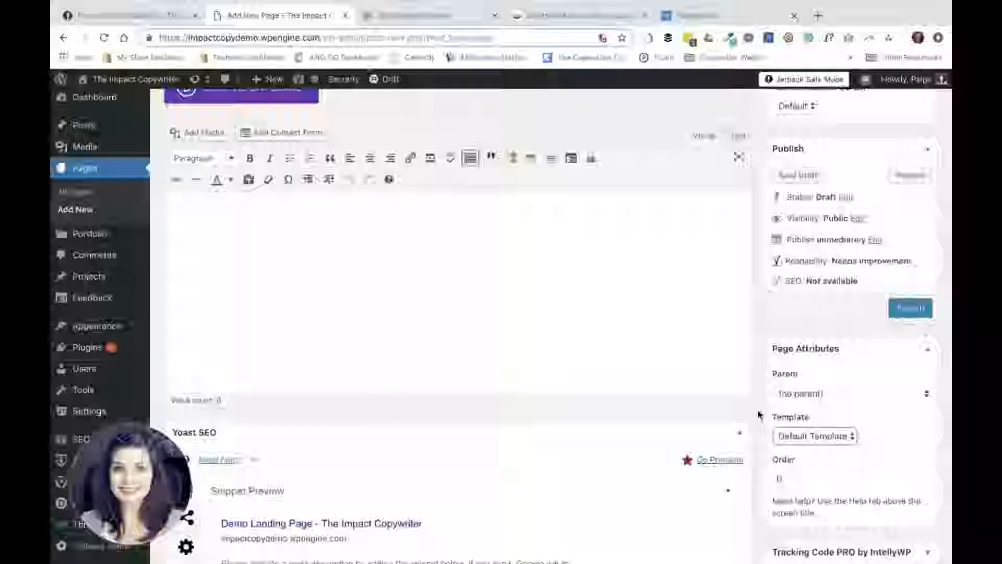
left_click(803, 433)
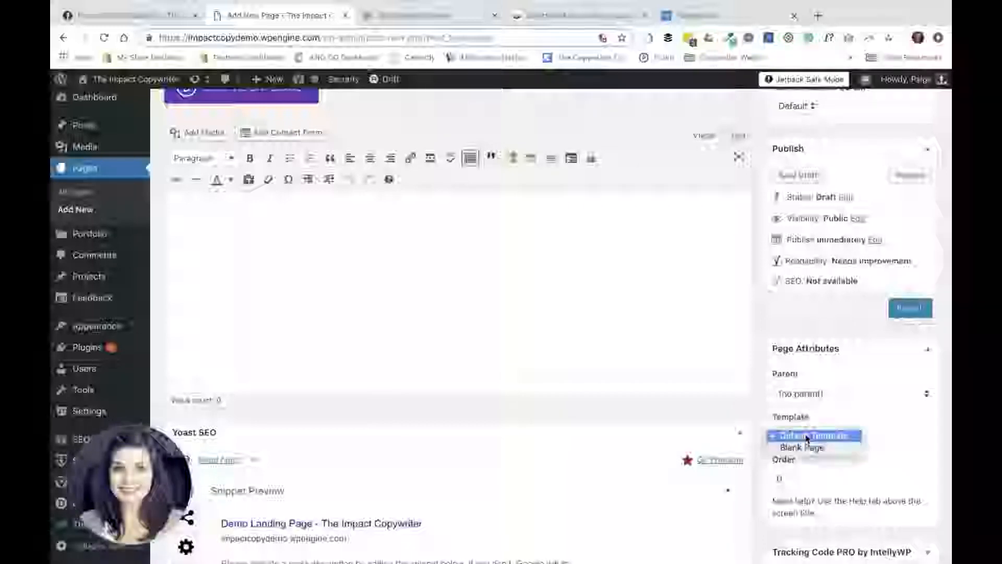
left_click(801, 447)
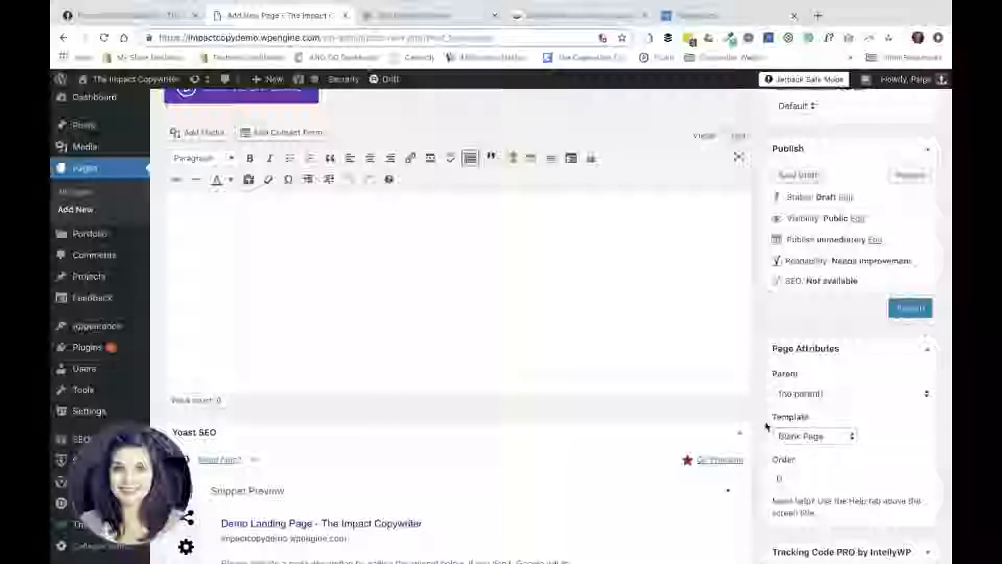
Save the page as a draft and accept demo-landing-page as its permalink slug.
scroll(768, 425, "down", 3)
scroll(767, 424, "up", 6)
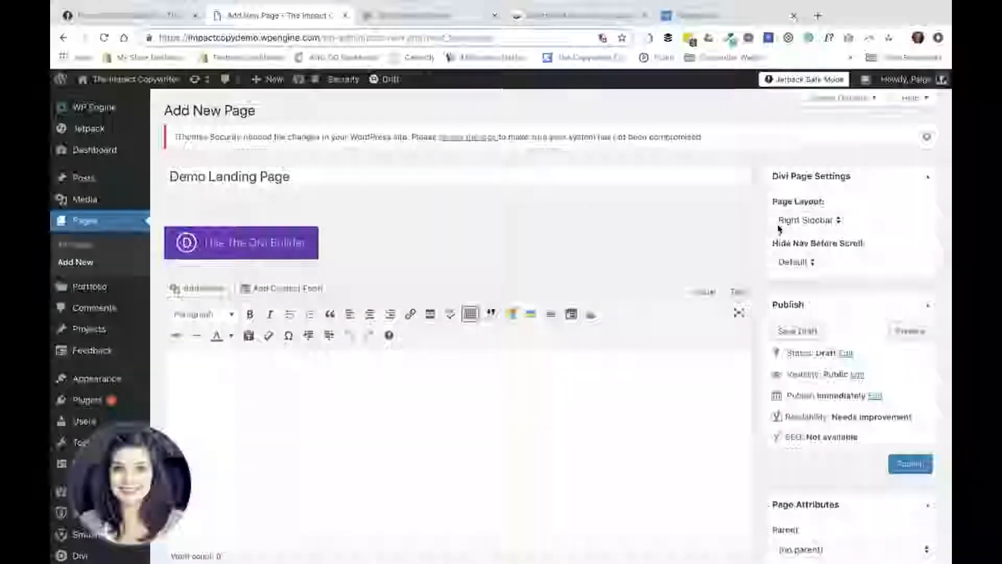
left_click(797, 332)
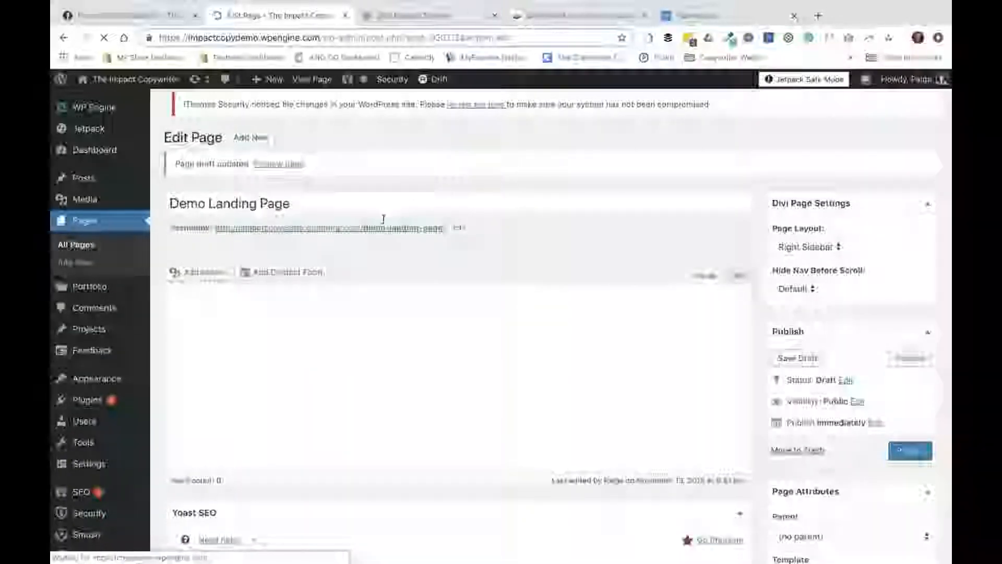
left_click(460, 234)
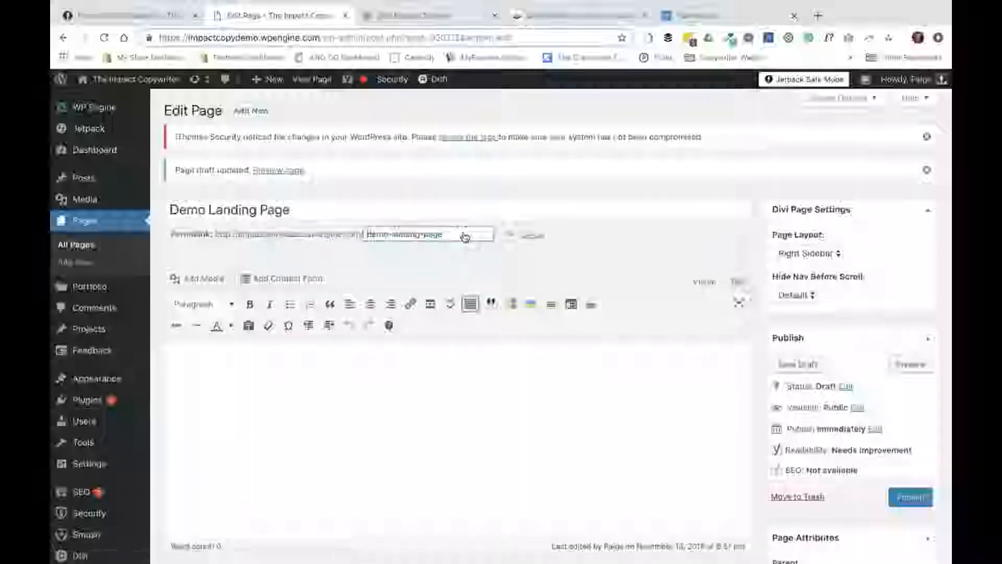
left_click_drag(447, 234, 365, 234)
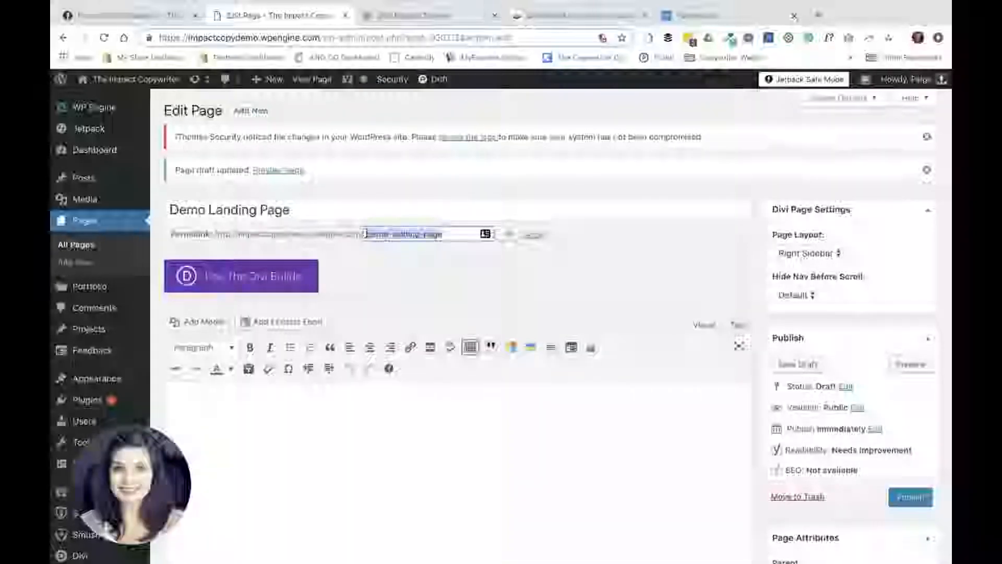
left_click(508, 241)
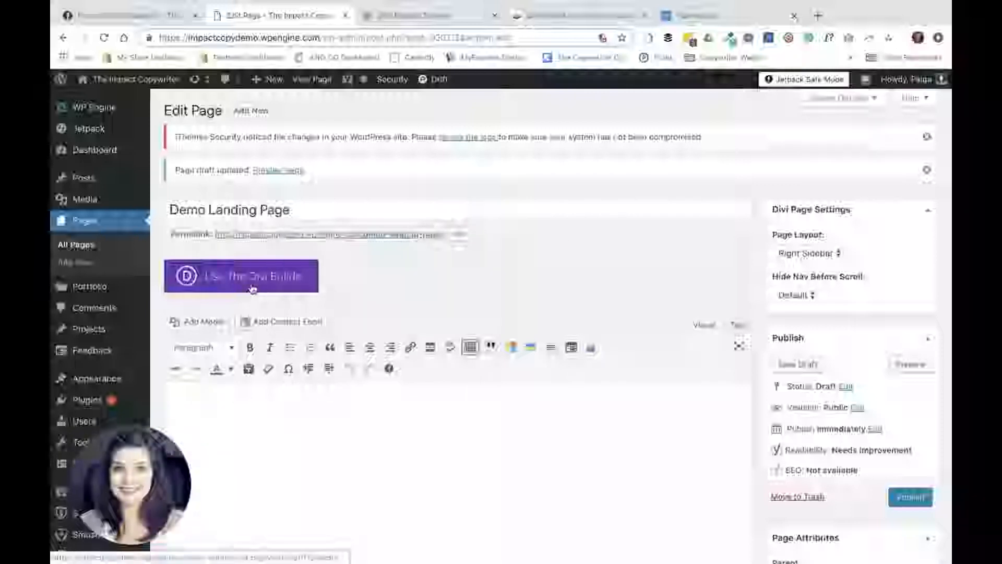
Enable the Divi Builder for the page and start building it from scratch in the Visual Builder.
left_click(208, 277)
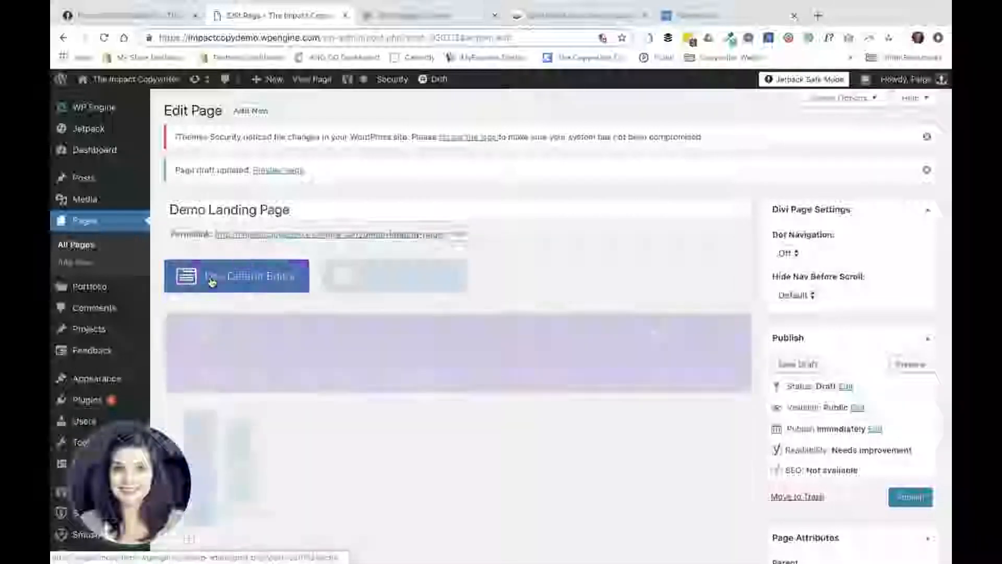
scroll(332, 312, "down", 1)
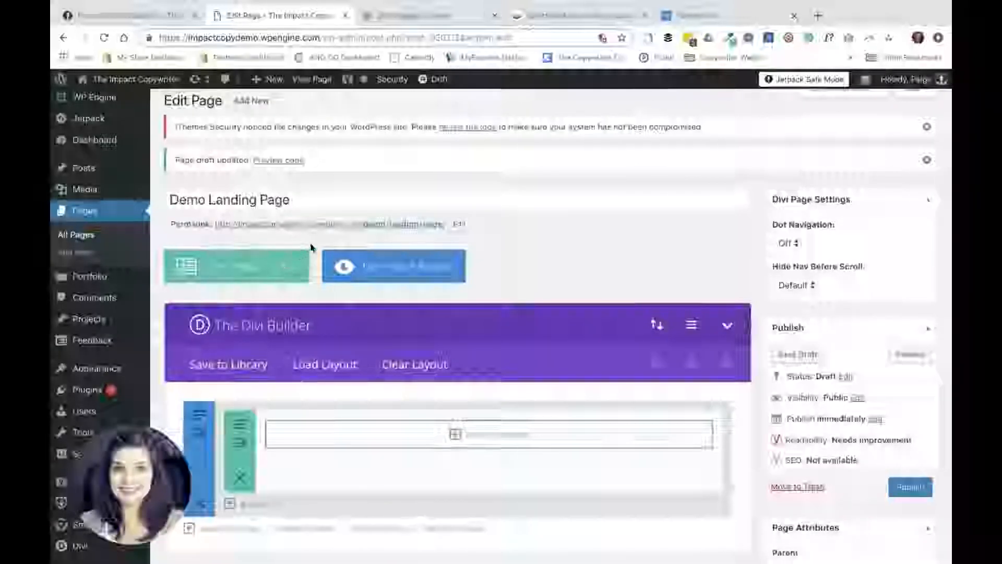
scroll(497, 430, "down", 1)
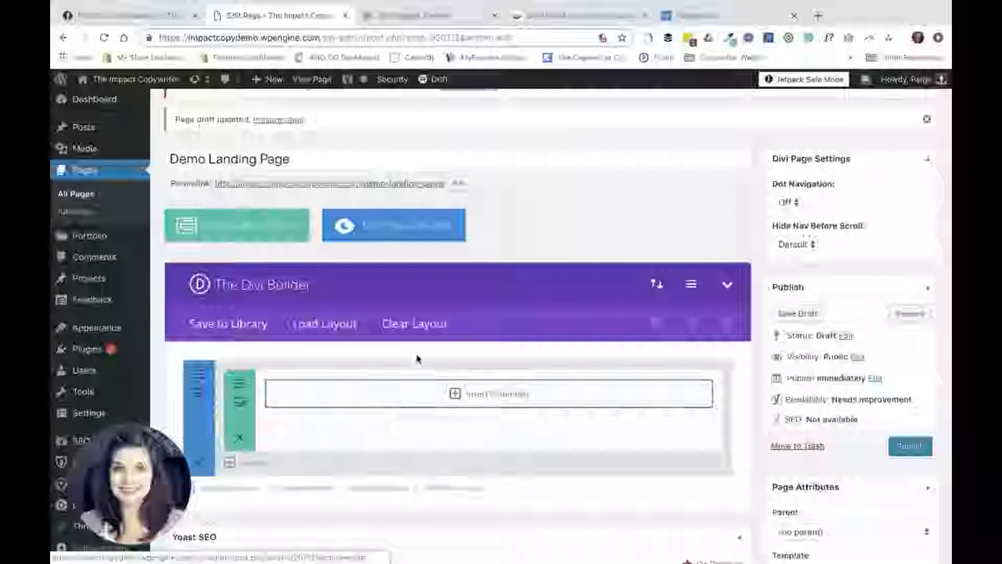
left_click(409, 227)
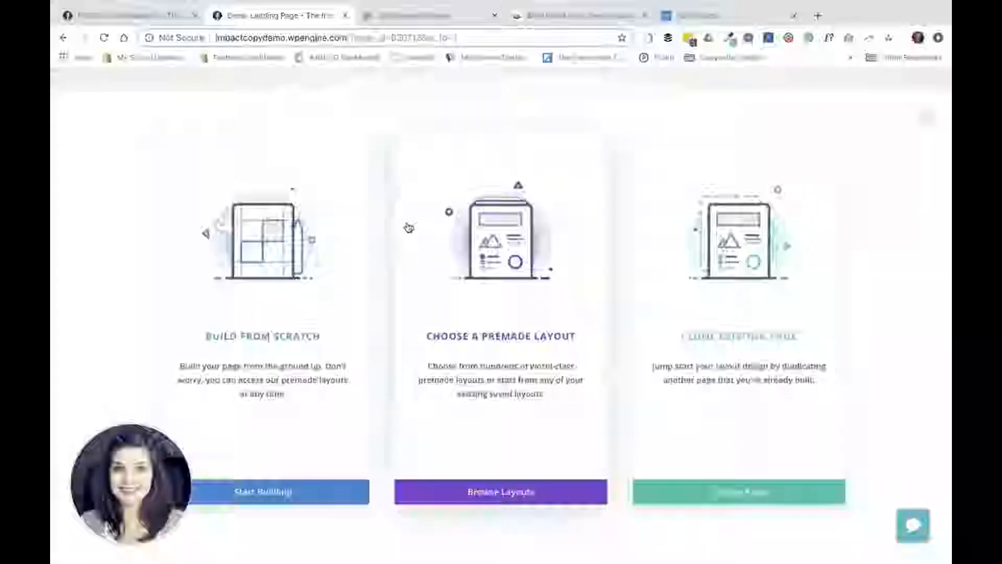
left_click(409, 227)
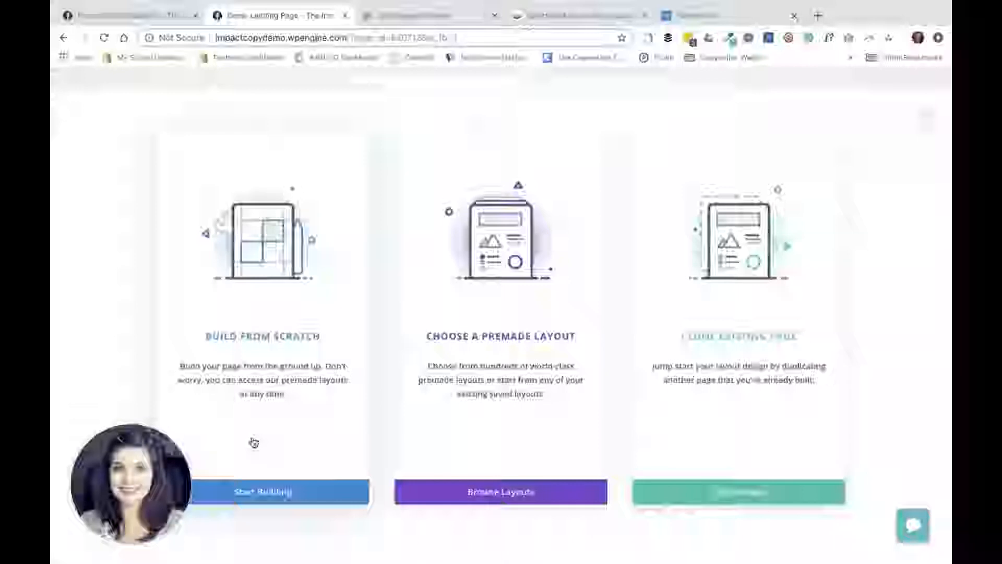
left_click(267, 494)
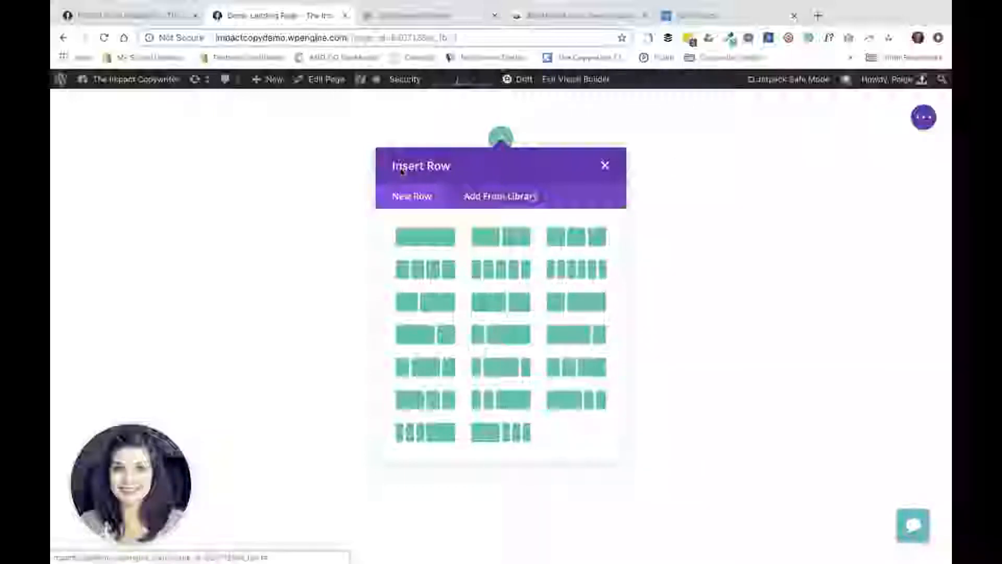
Insert a single-column row and add a Text module with its default placeholder content.
left_click(412, 239)
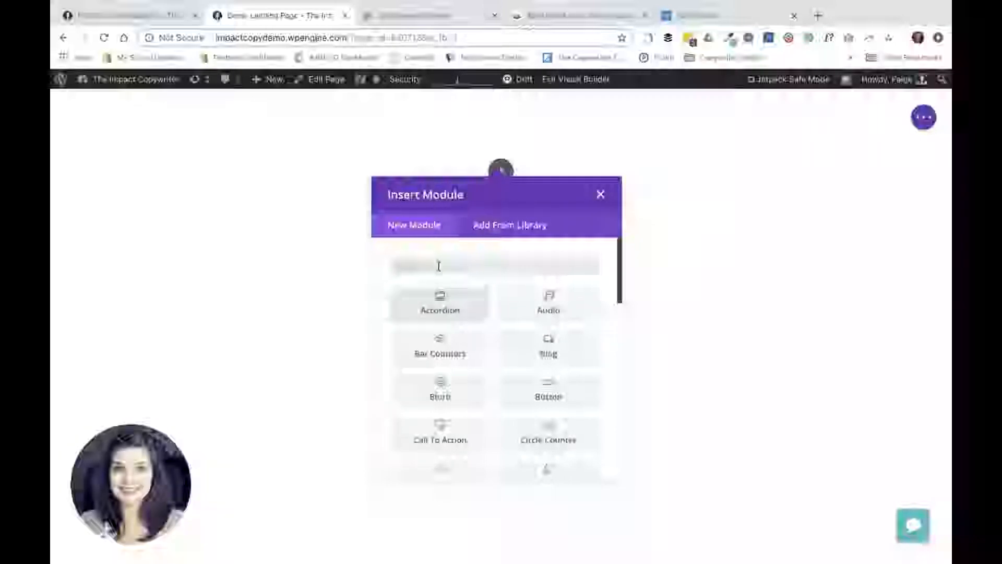
scroll(441, 352, "down", 2)
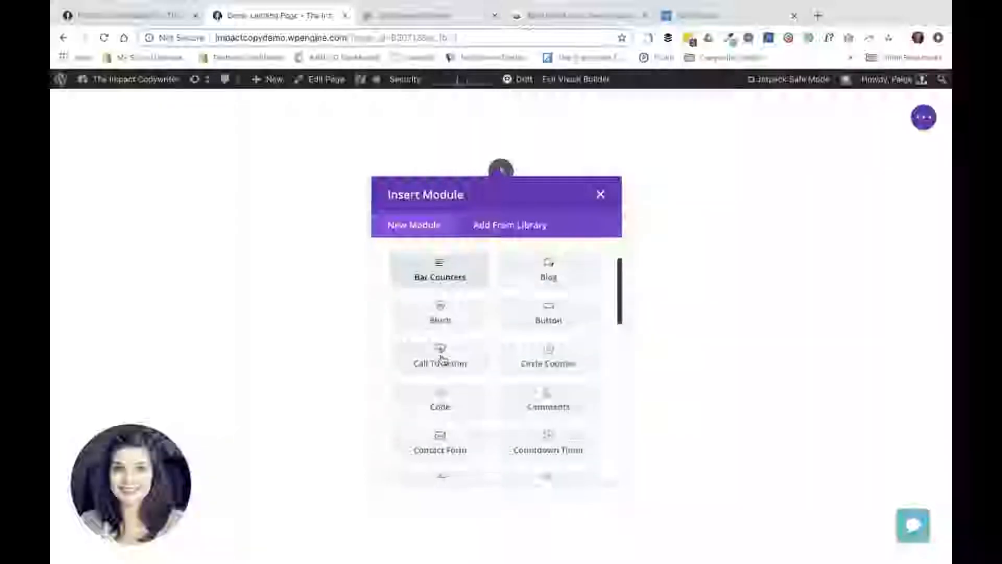
scroll(439, 334, "up", 2)
type("text")
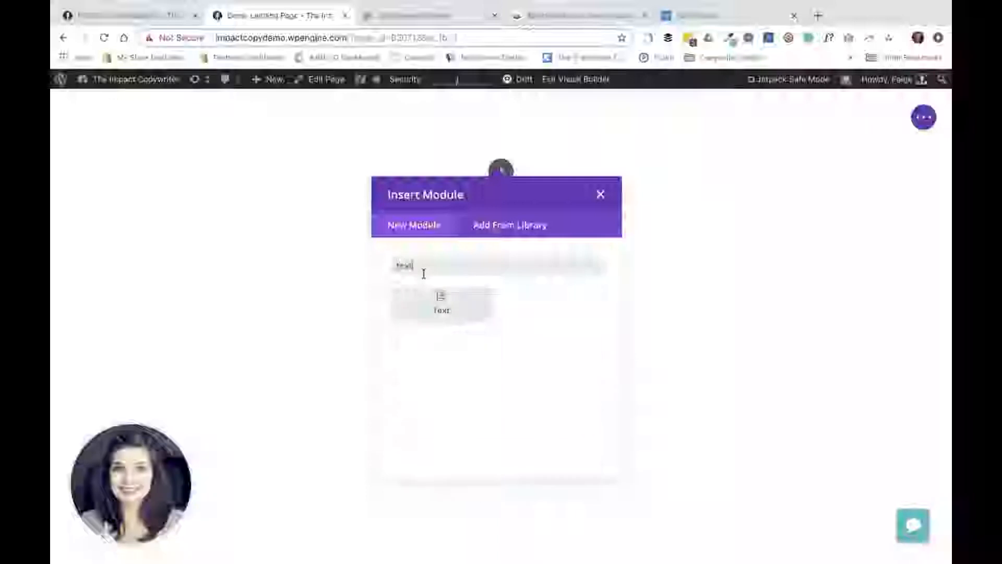
left_click(405, 310)
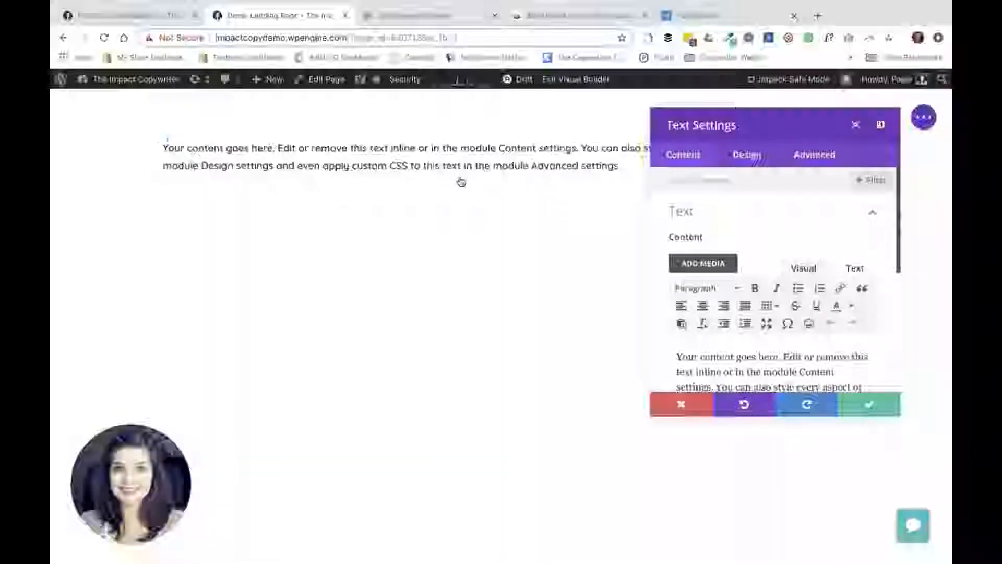
left_click(868, 404)
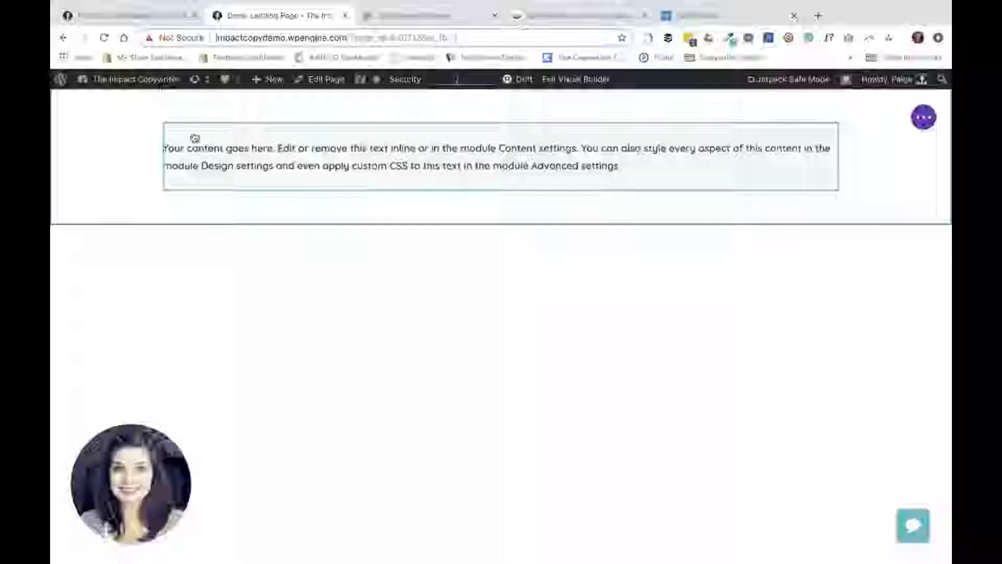
Review the column layout options available for the row that holds the Text module.
mouse_move(227, 137)
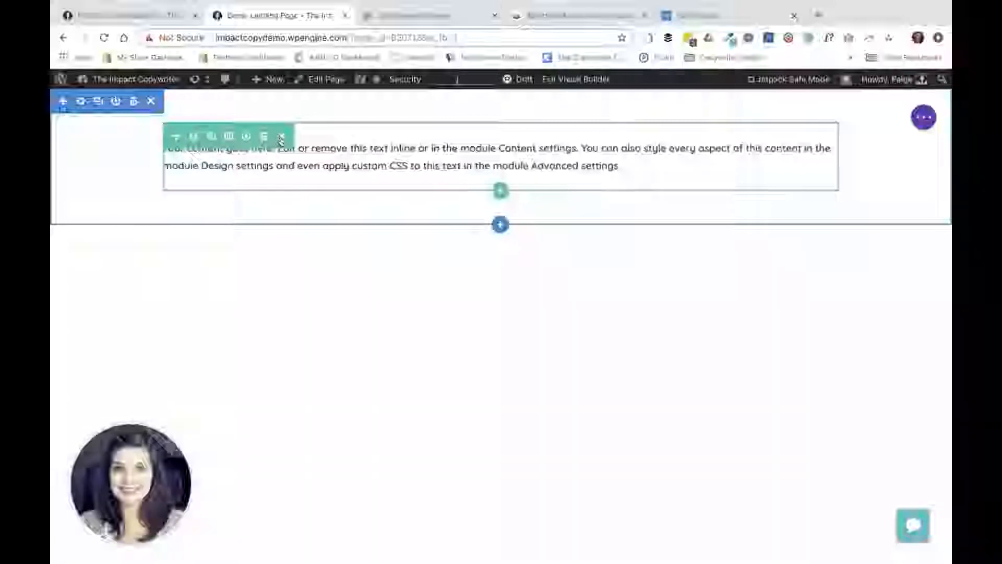
left_click(229, 137)
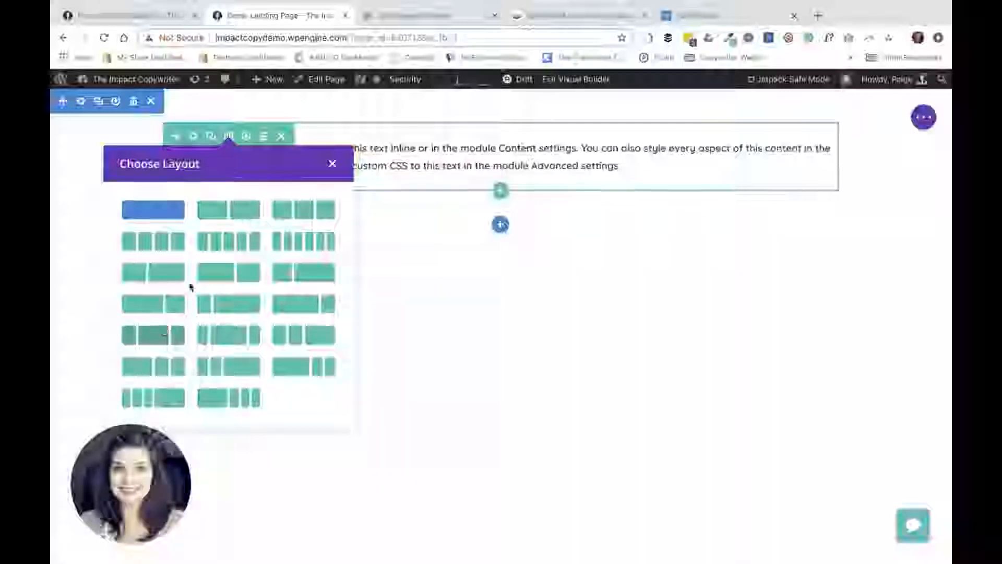
left_click(332, 164)
Check the example page's headline arrangement, and split the placeholder text into two paragraphs after "Content settings.".
left_click(156, 13)
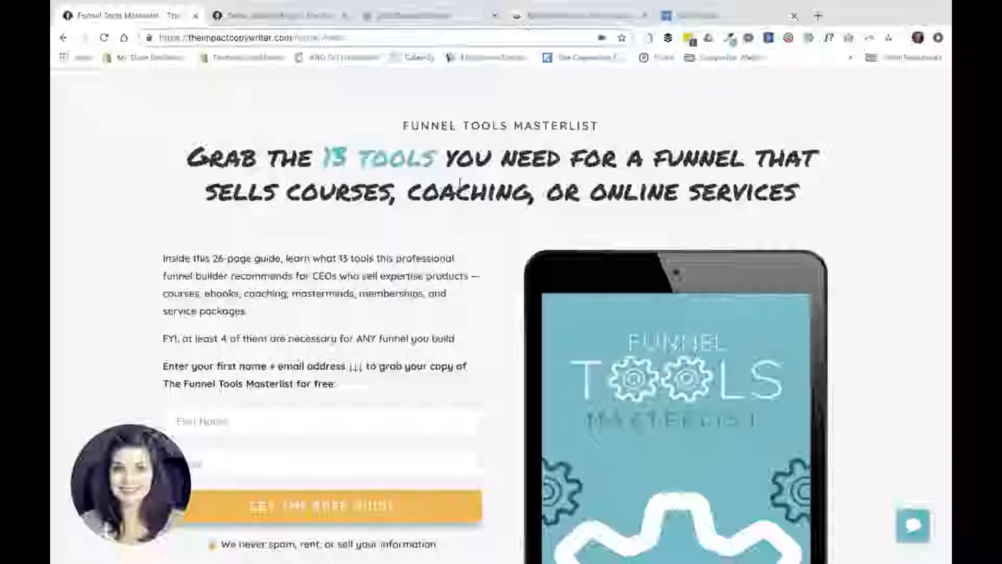
left_click(281, 20)
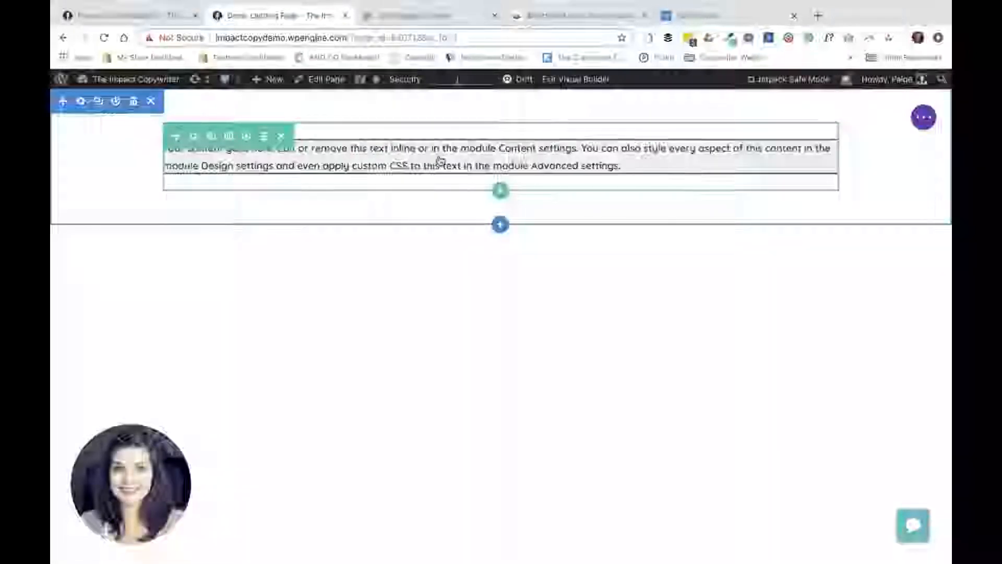
left_click(583, 148)
key("Return")
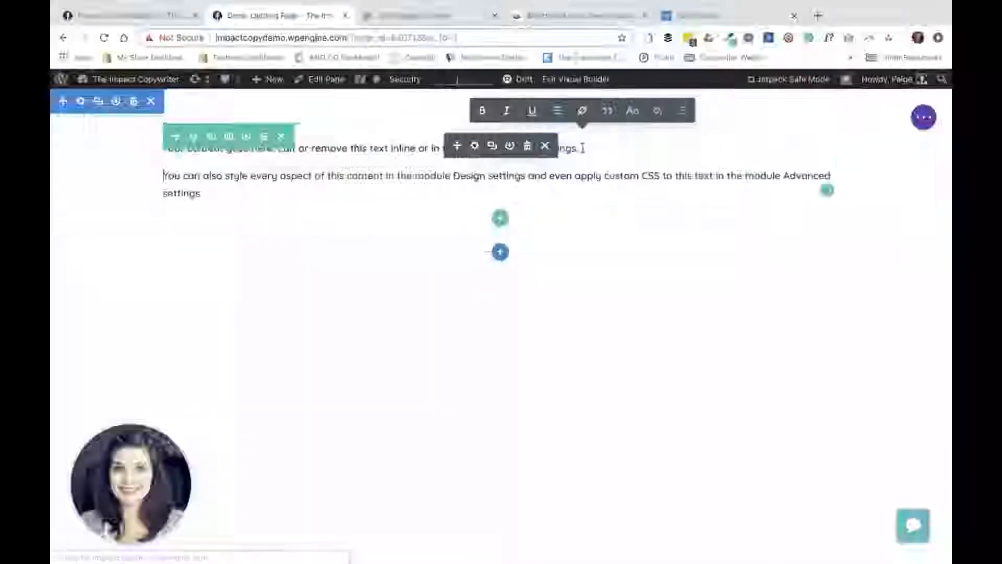
Format the first placeholder paragraph as Heading 2 and the second as Heading 1.
left_click(424, 148)
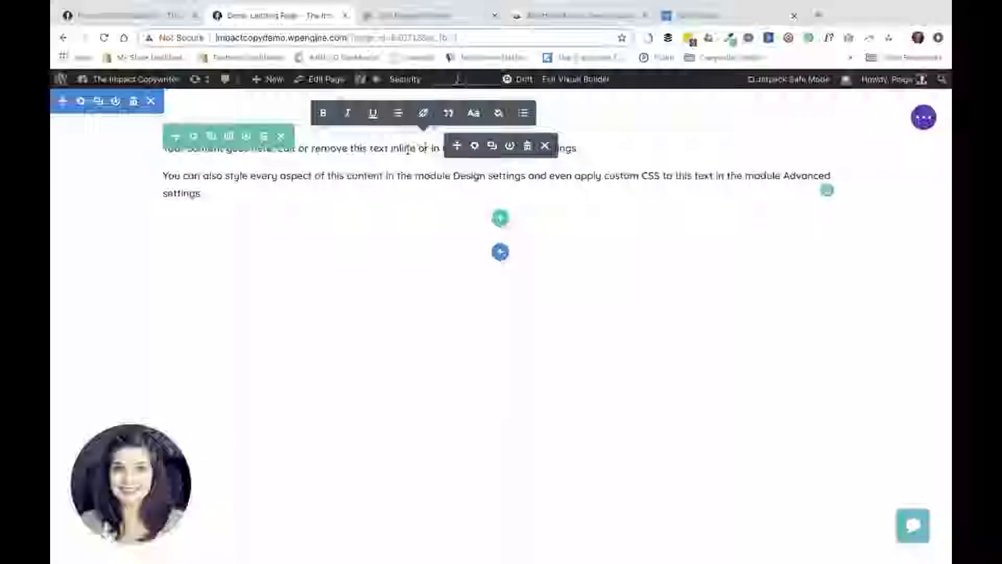
left_click(473, 112)
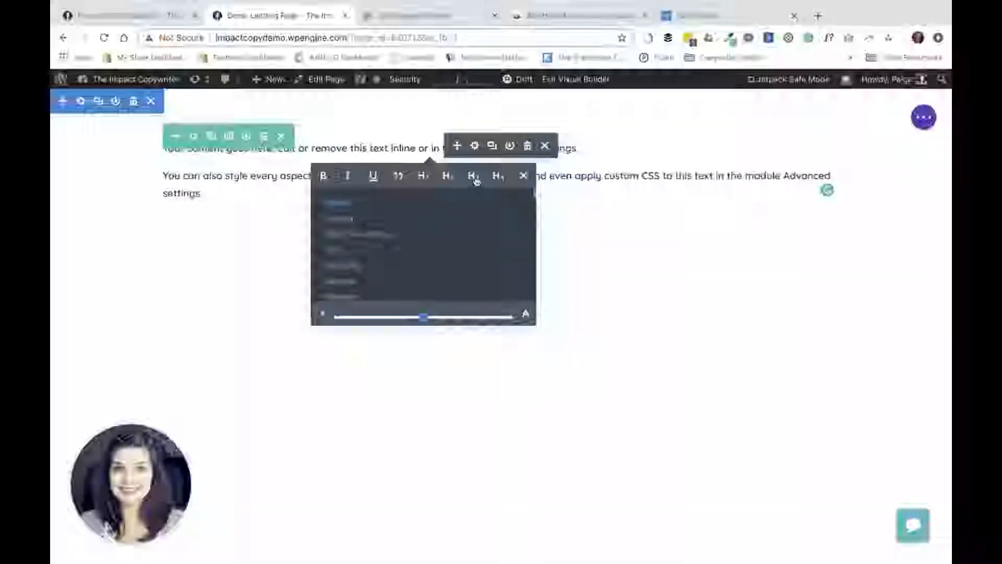
left_click(476, 181)
left_click(635, 182)
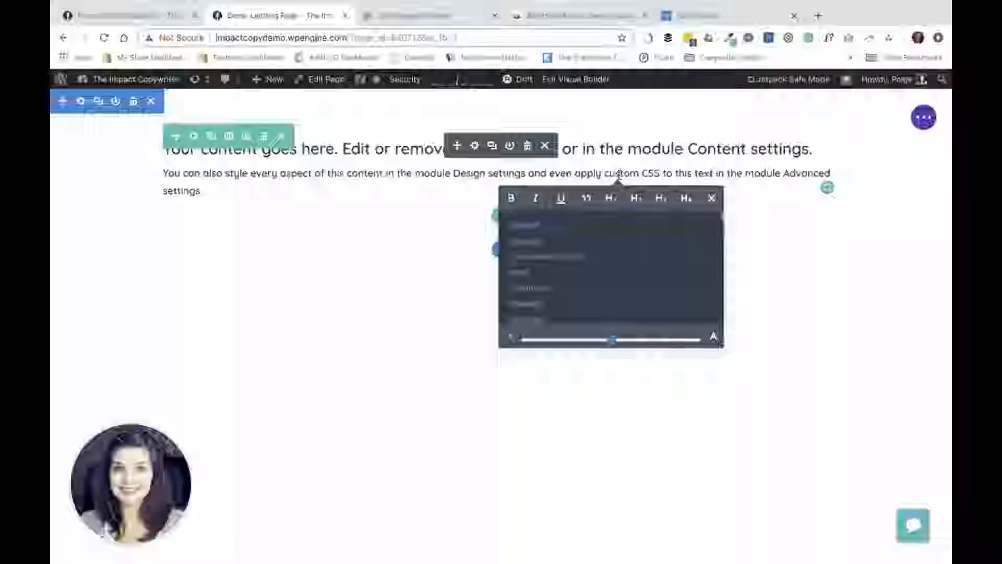
left_click(611, 198)
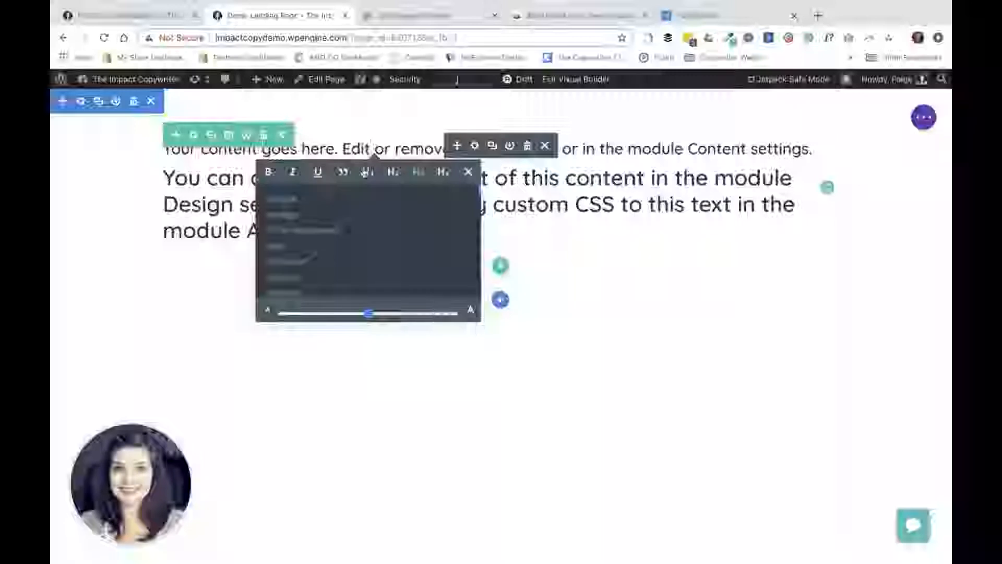
left_click(392, 174)
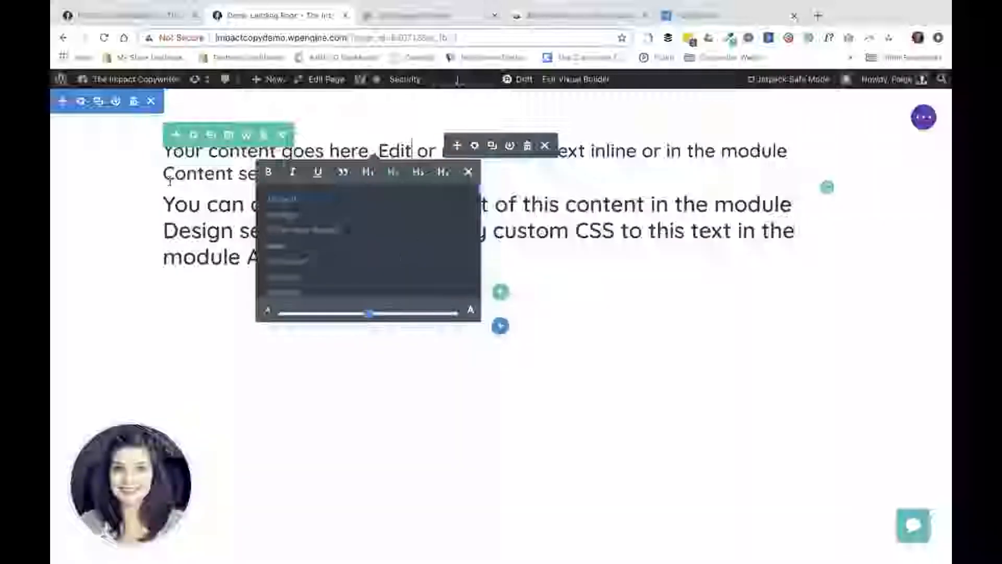
Center-align both heading paragraphs in the Text module.
left_click_drag(164, 255, 163, 173)
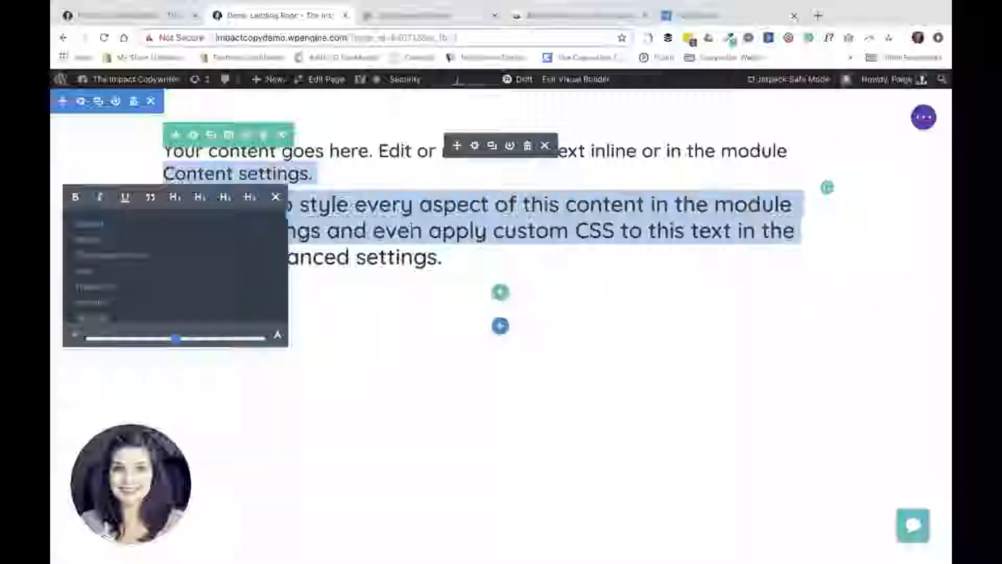
left_click(478, 160)
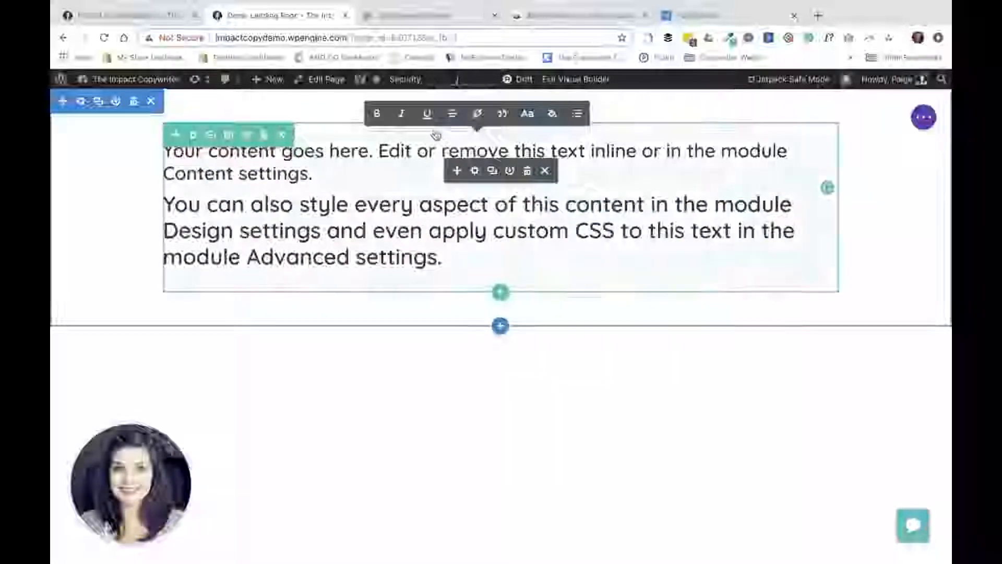
left_click(452, 116)
left_click(470, 116)
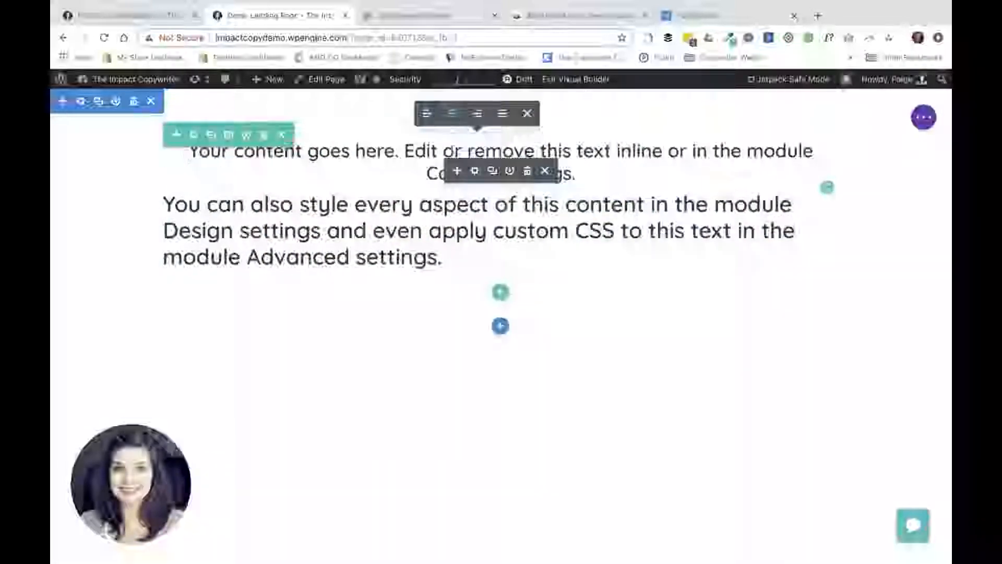
left_click(438, 230)
left_click(411, 190)
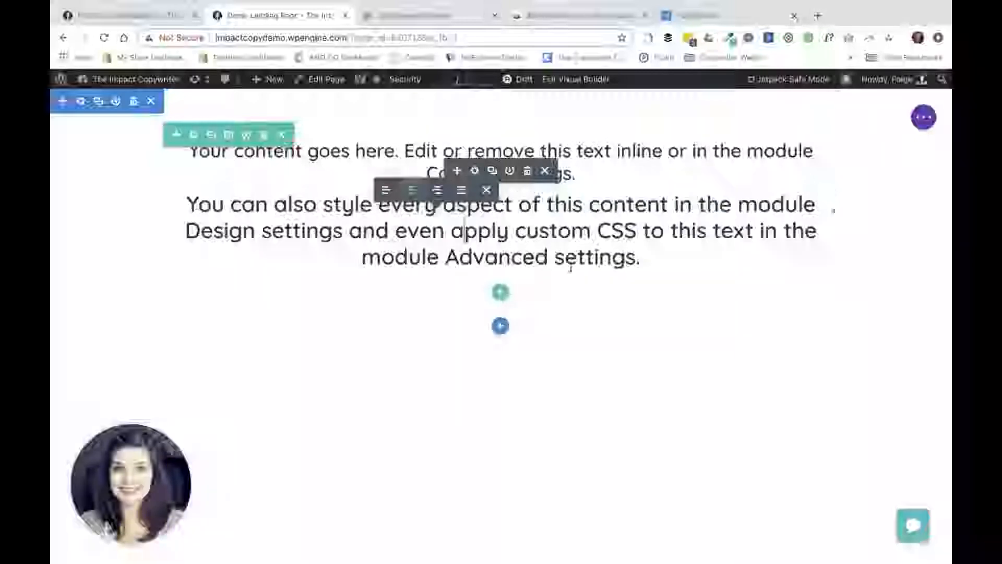
left_click(647, 280)
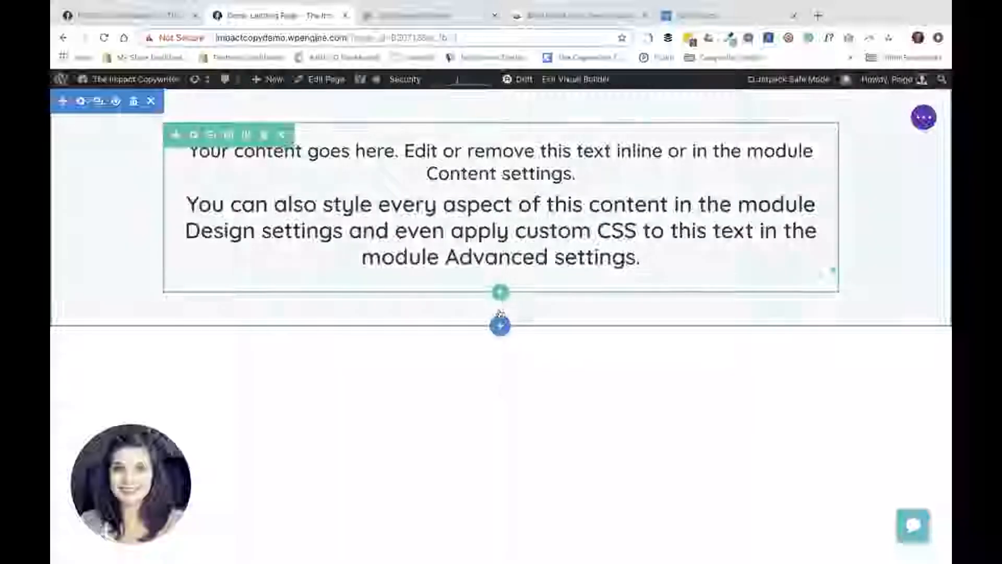
Examine how the Funnel Tools Masterlist page arranges its intro text, opt-in form and tablet image below the headline.
left_click(180, 15)
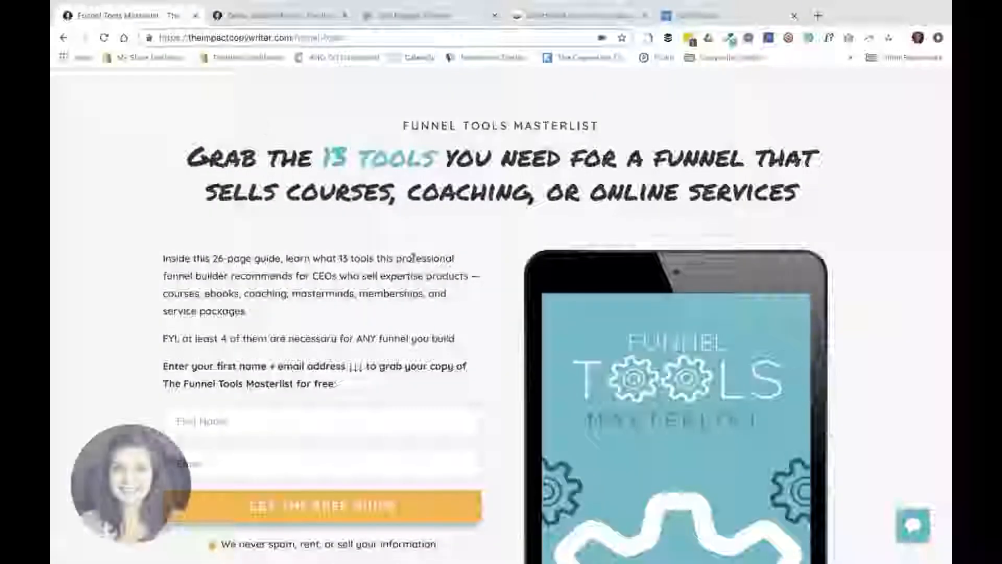
scroll(417, 268, "down", 1)
scroll(417, 268, "down", 1)
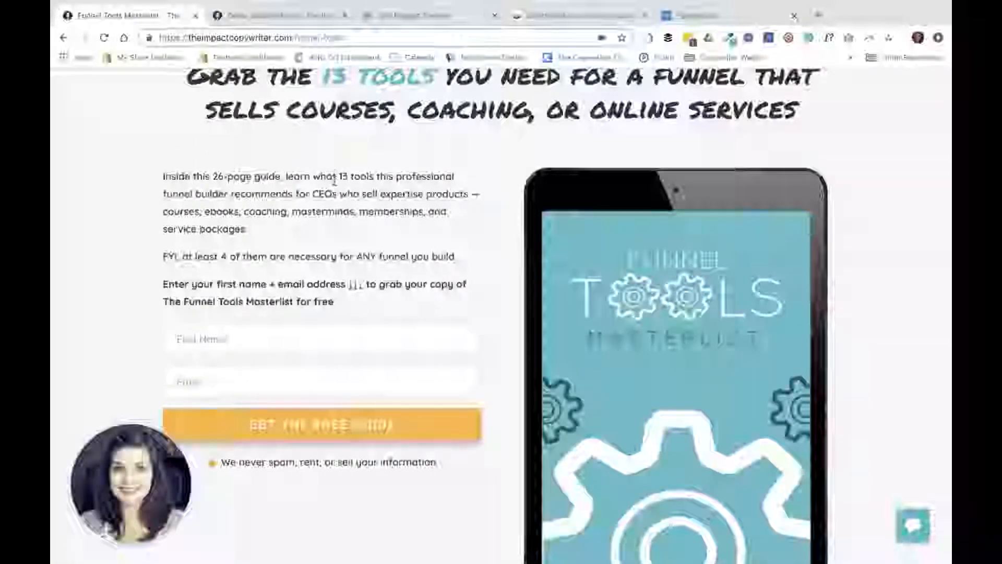
scroll(308, 174, "up", 2)
scroll(103, 302, "down", 3)
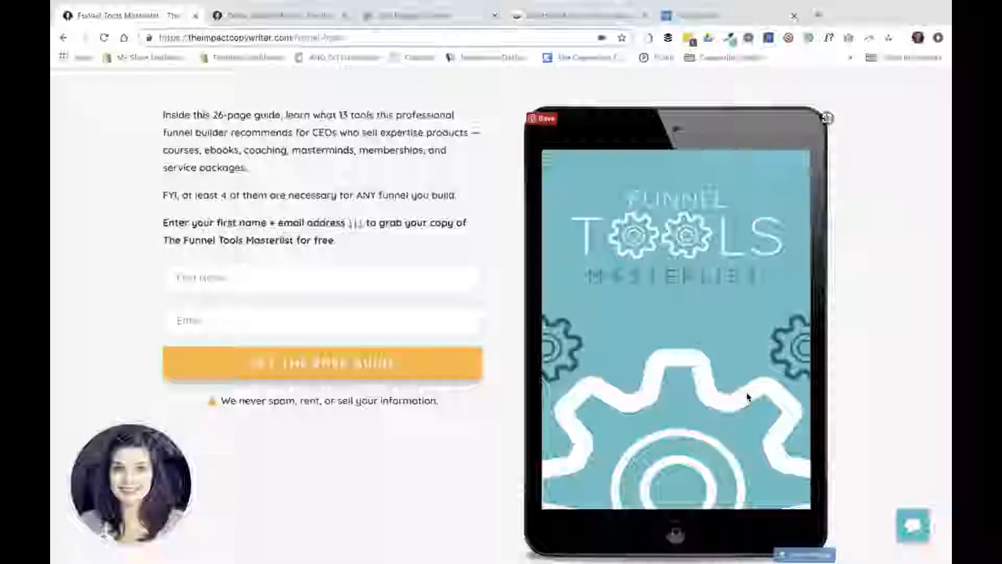
scroll(385, 235, "up", 3)
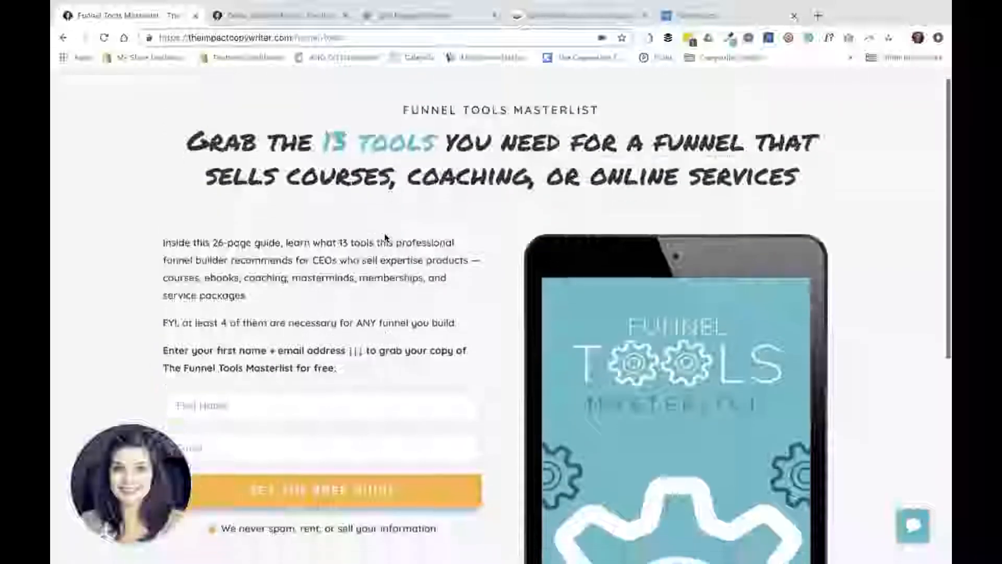
scroll(198, 281, "down", 2)
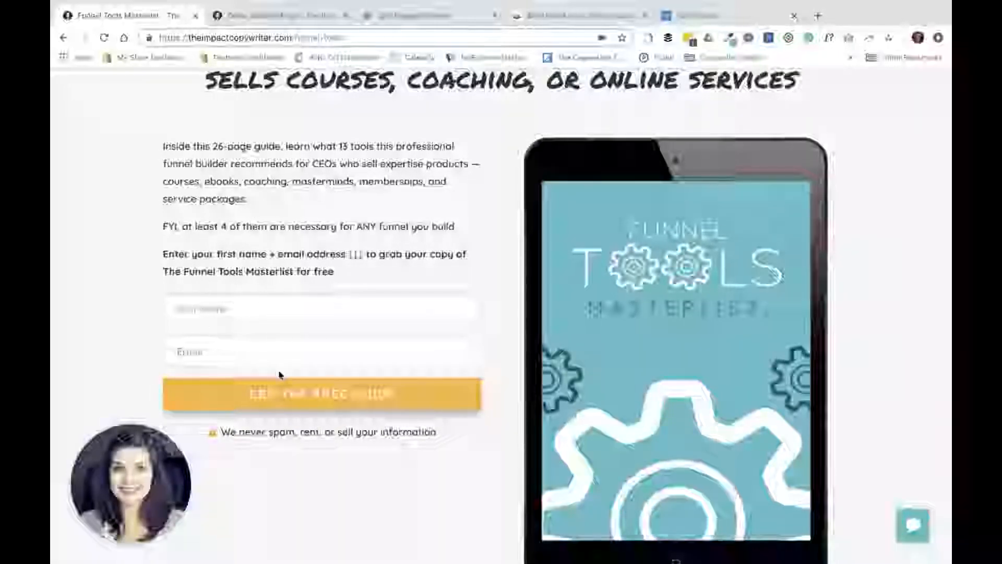
scroll(279, 375, "down", 1)
scroll(279, 375, "up", 2)
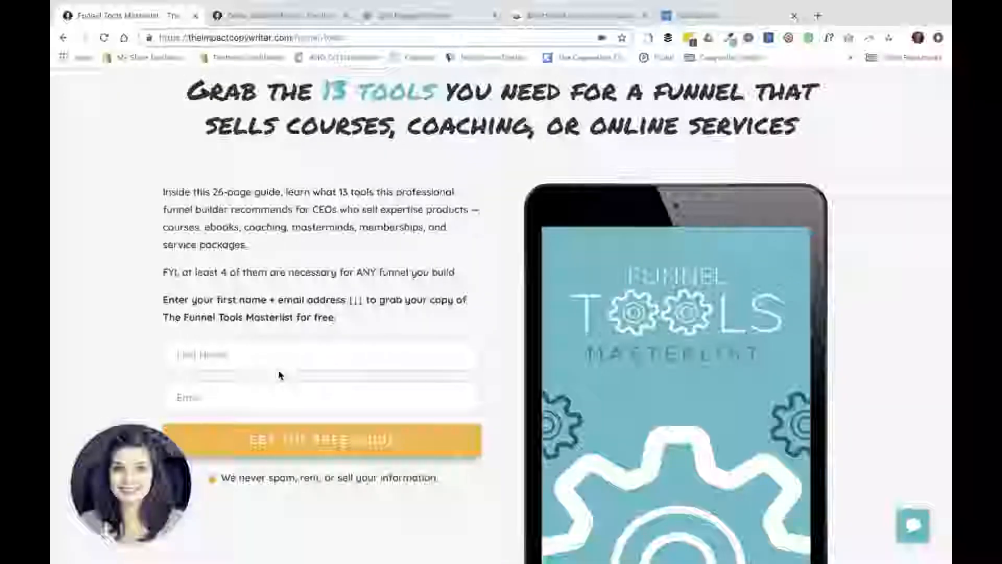
scroll(291, 320, "down", 4)
scroll(294, 319, "up", 5)
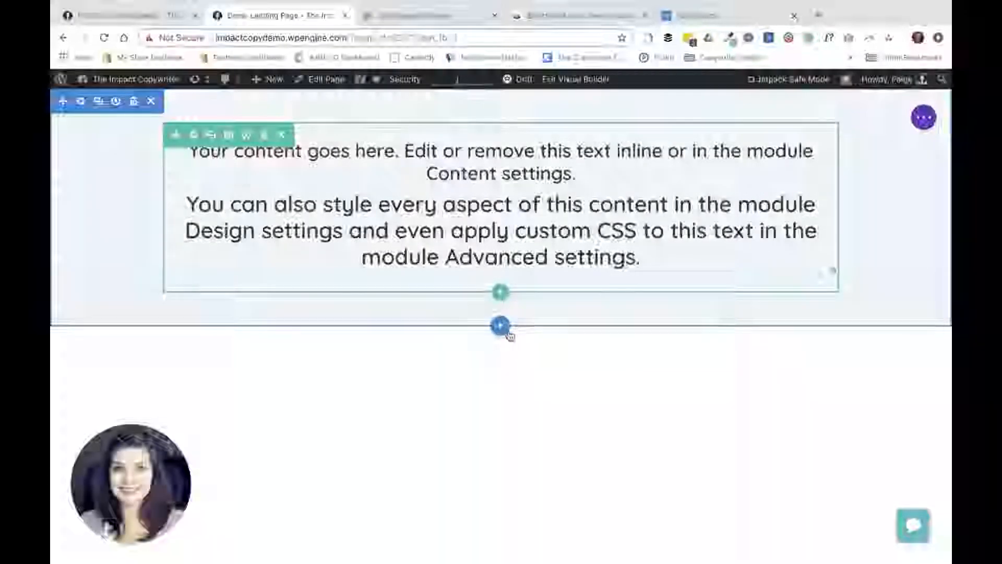
Add a regular section below the heading section with a row of two equal columns.
left_click(501, 327)
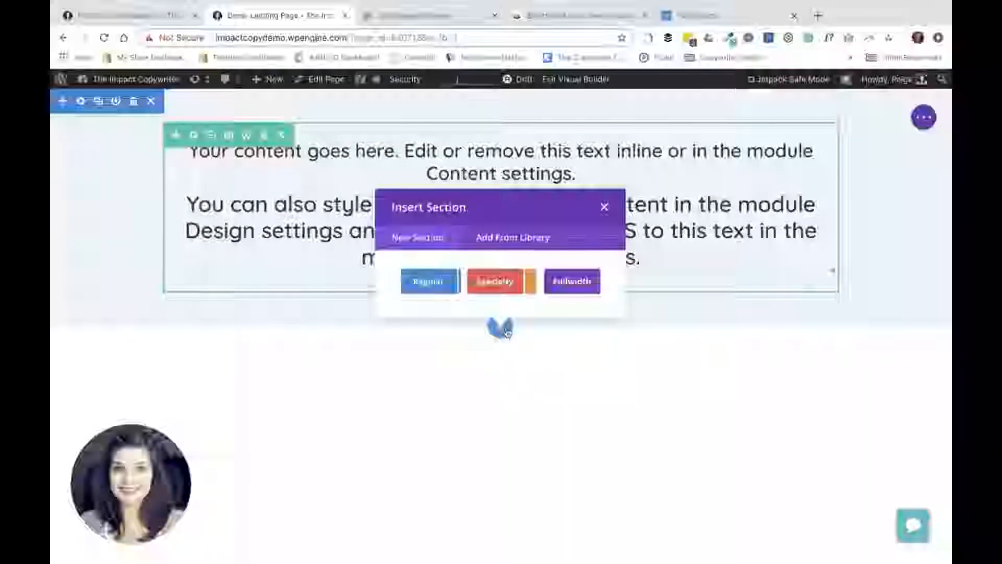
left_click(429, 283)
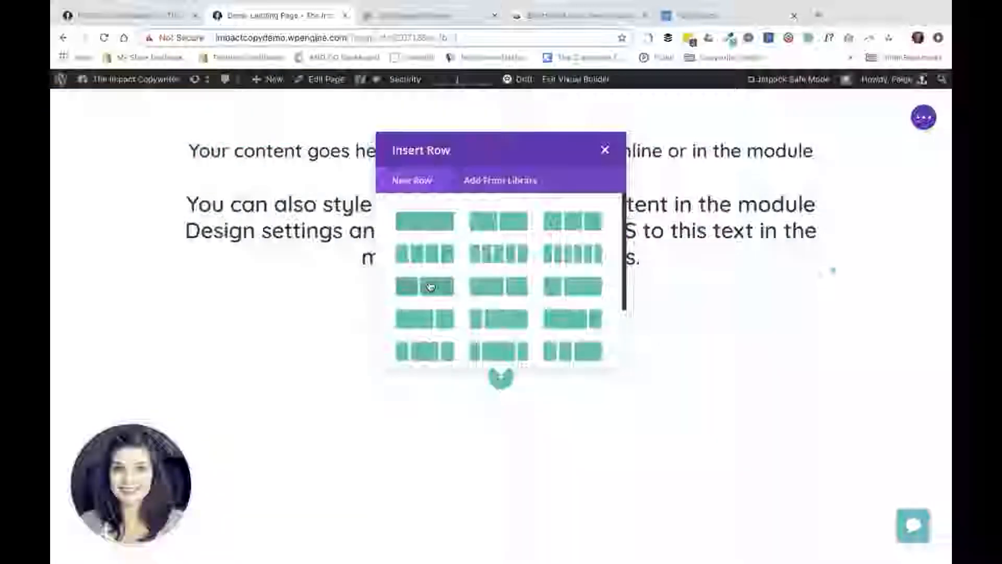
left_click(494, 226)
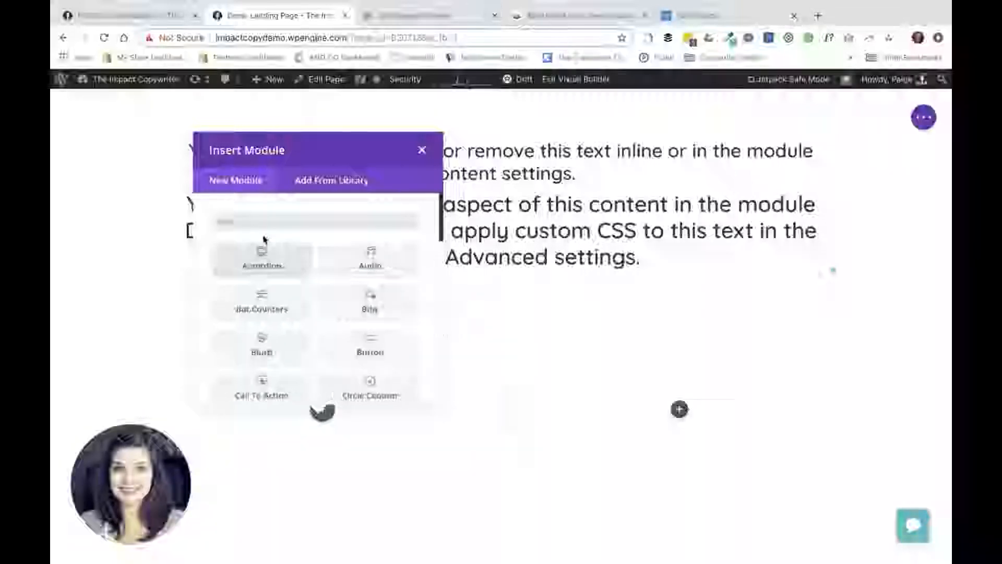
Insert an Email Optin module in the new row's first column and keep its default settings.
type("email")
left_click(273, 265)
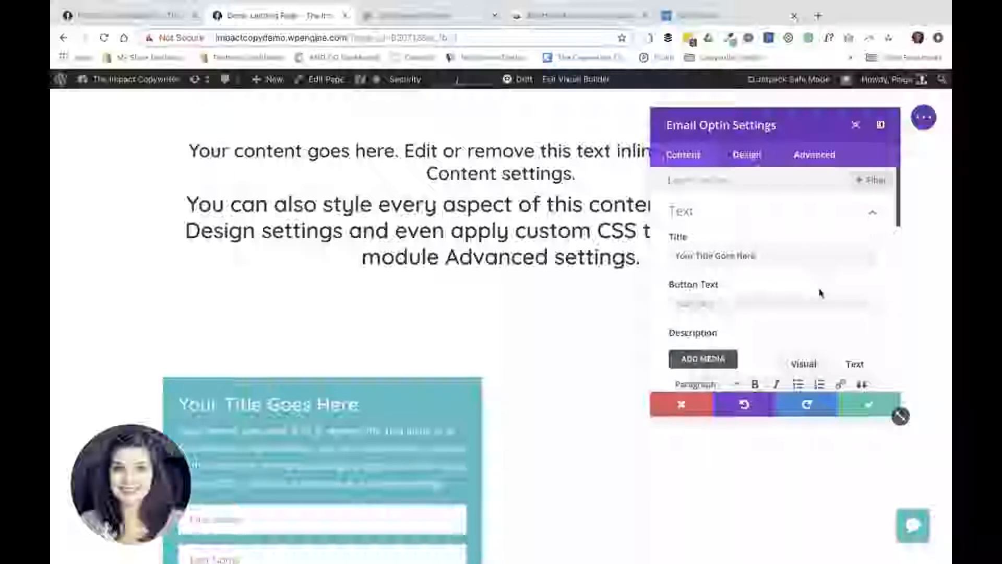
left_click(869, 405)
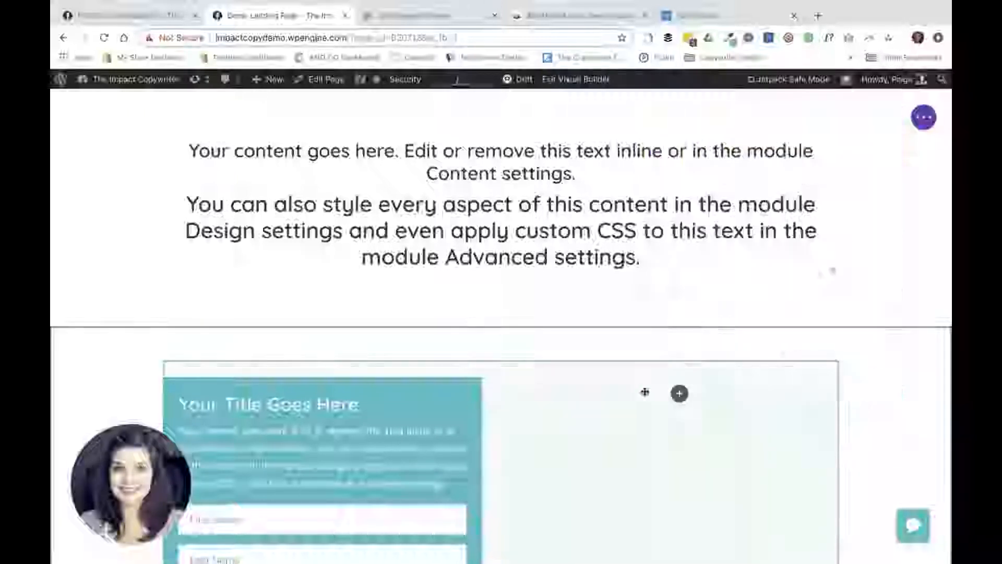
Insert an Image module with its placeholder picture in the second column, beside the opt-in form, and review the resulting section.
left_click(680, 394)
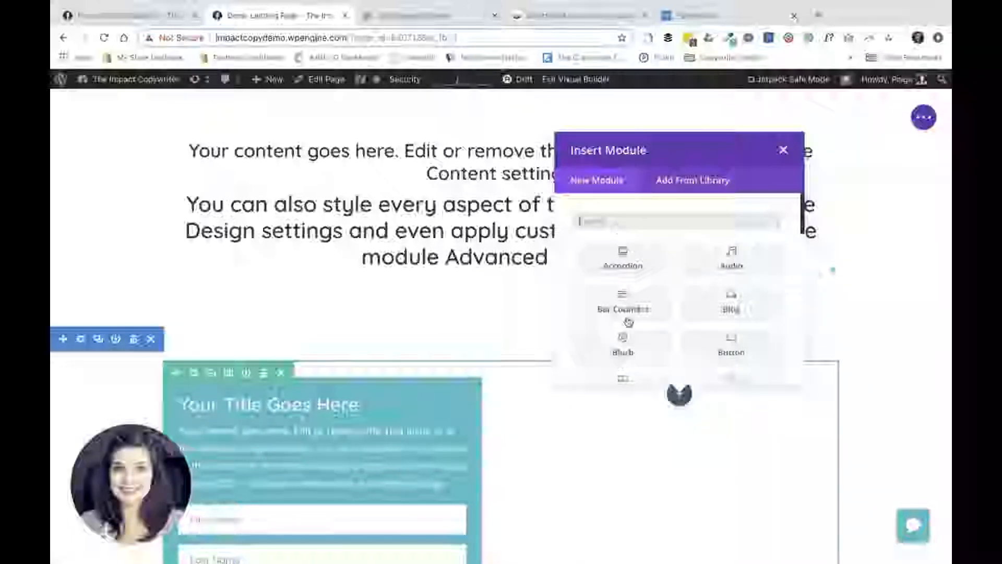
left_click(606, 224)
type("im")
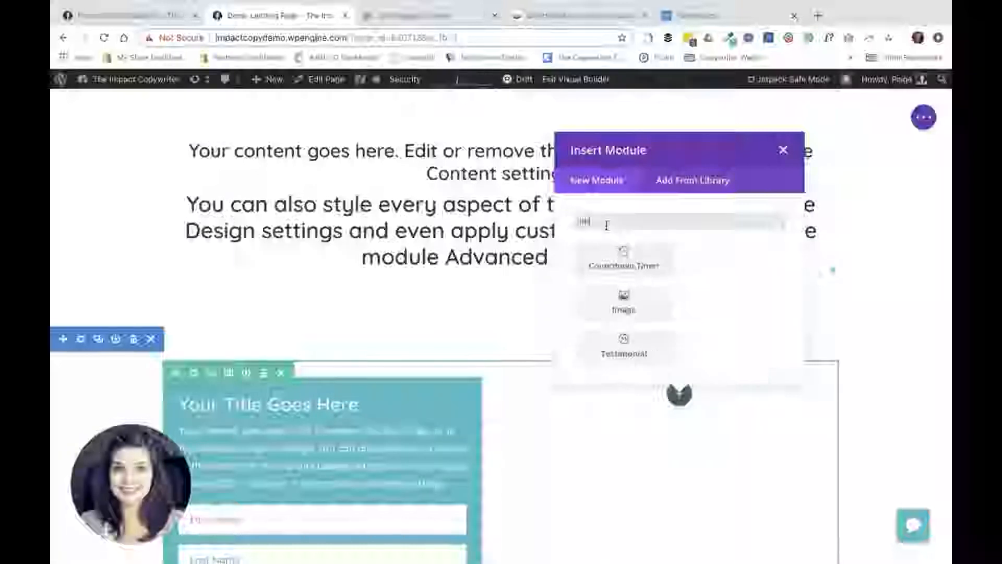
type("age")
left_click(593, 257)
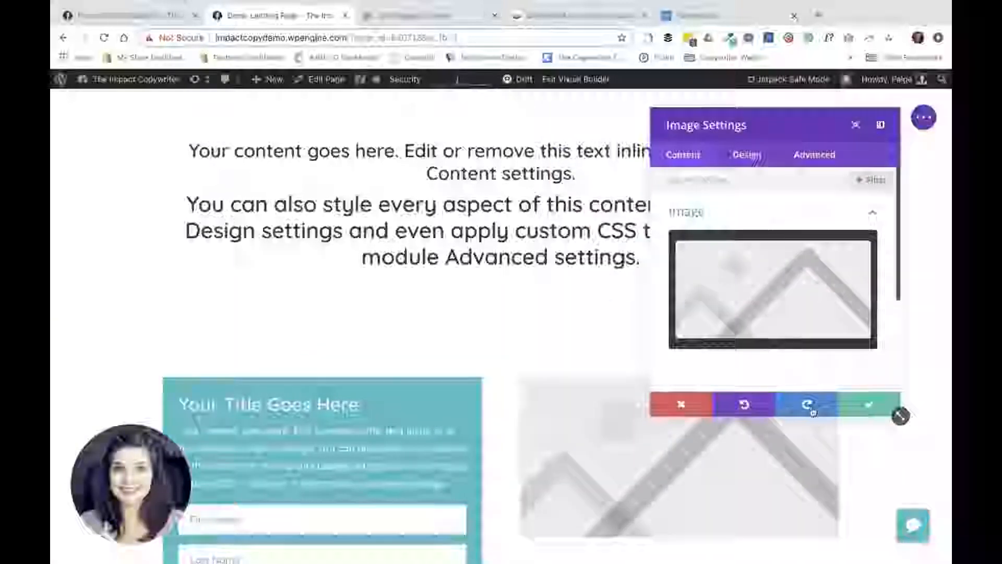
left_click(869, 405)
scroll(631, 322, "down", 4)
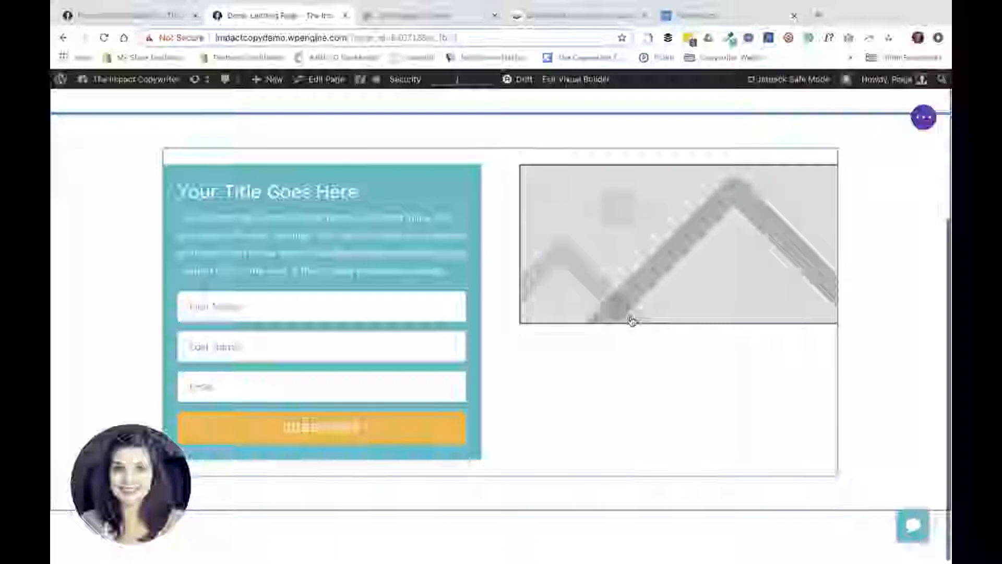
scroll(542, 481, "up", 4)
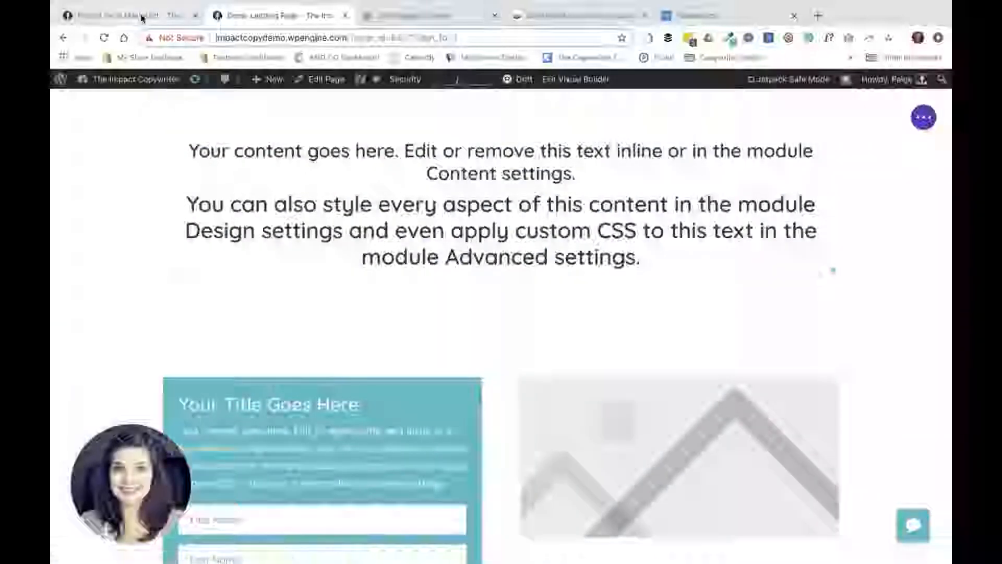
Examine the footer of the Funnel Tools Masterlist page, including its legal links and logo.
left_click(142, 18)
scroll(329, 412, "down", 7)
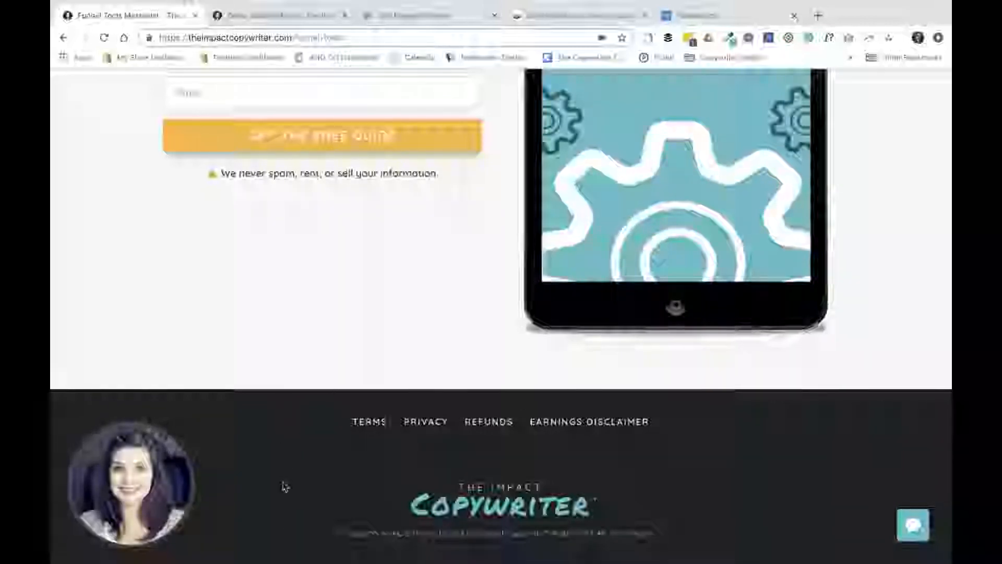
mouse_move(300, 561)
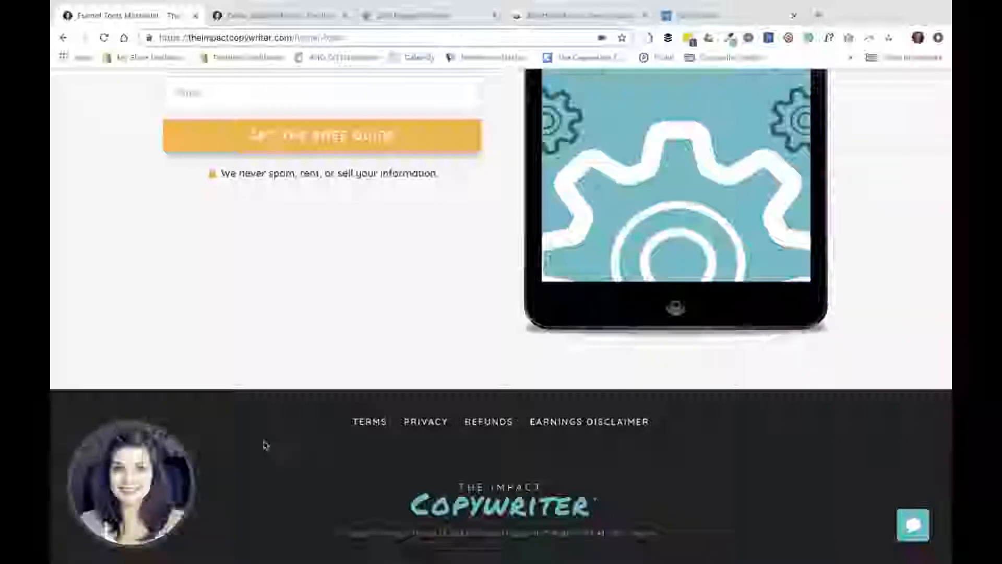
scroll(299, 449, "up", 1)
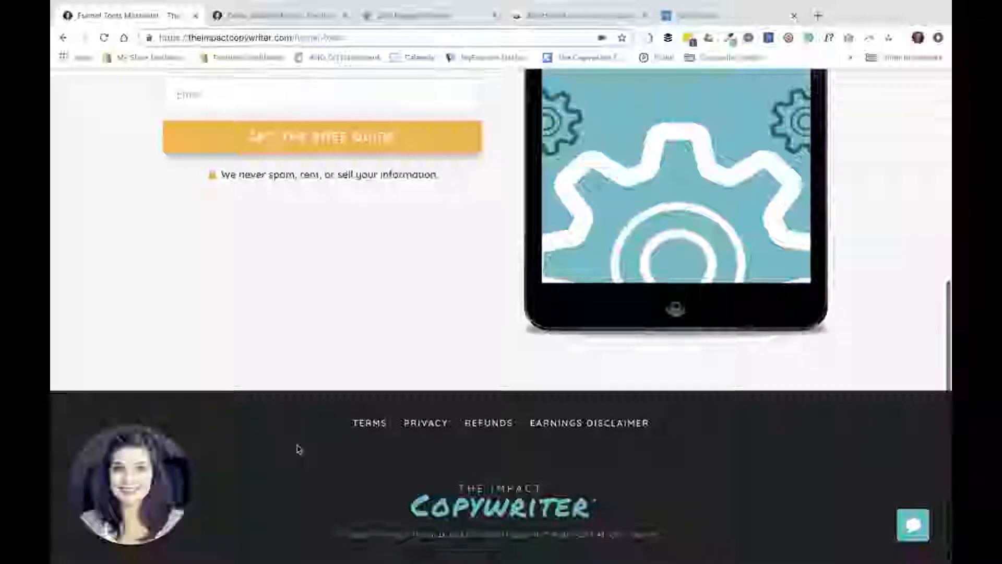
Open the Sales Page Checklist page of theimpactcopywriter.com in a new browser tab and examine its header logo and footer.
scroll(299, 449, "up", 7)
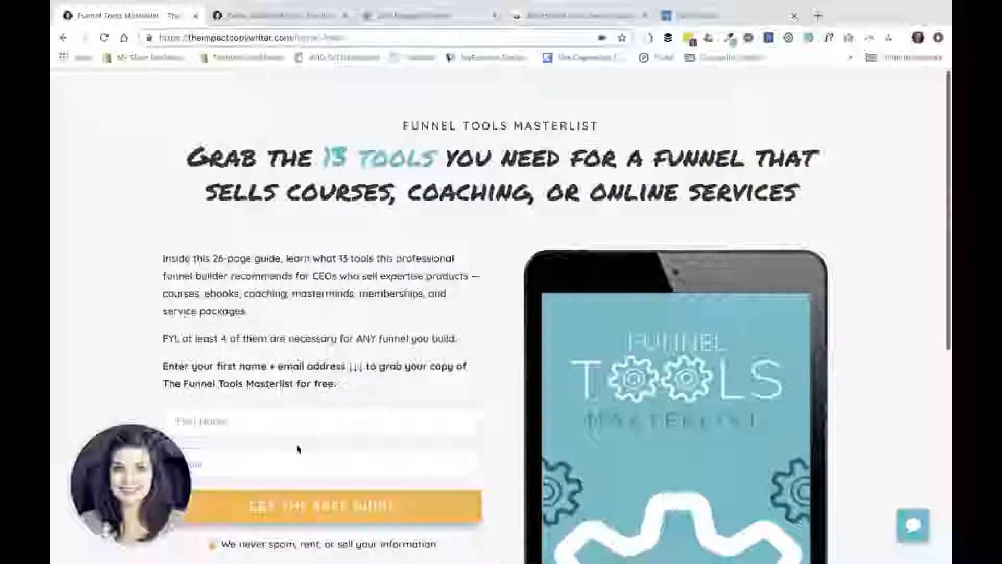
left_click(819, 19)
type("t")
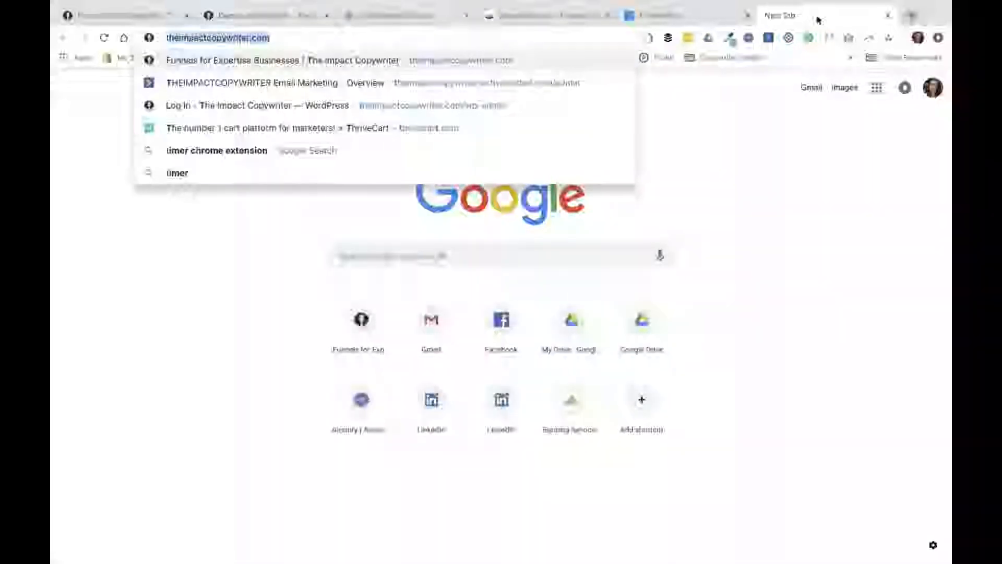
type("heimpactcopywriter.com/")
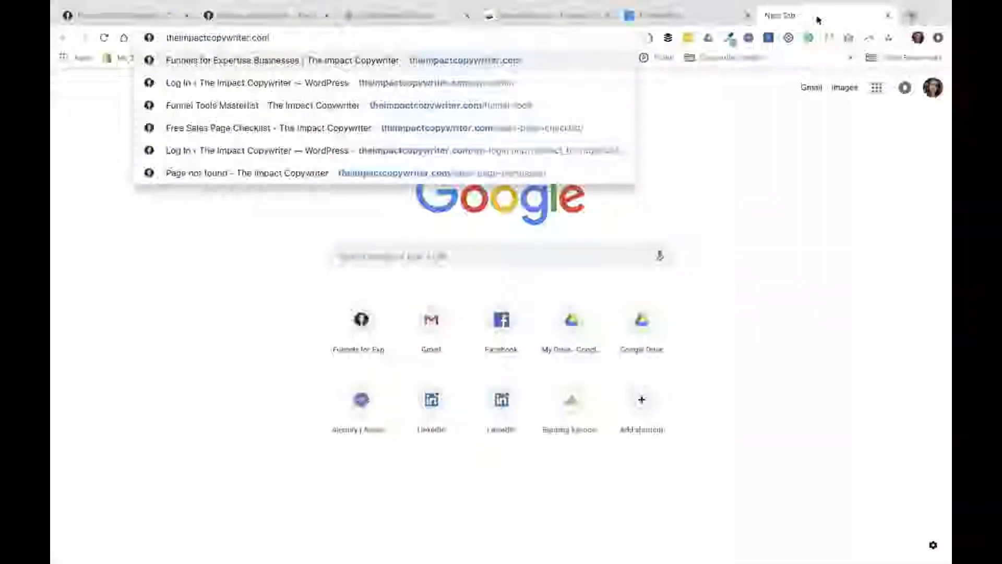
type("sales")
key("Return")
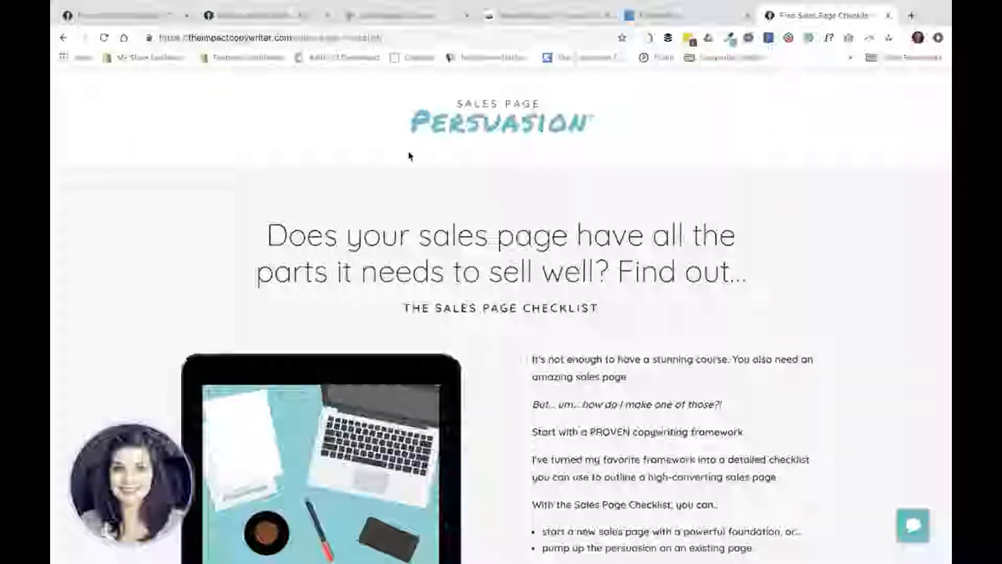
scroll(599, 408, "down", 20)
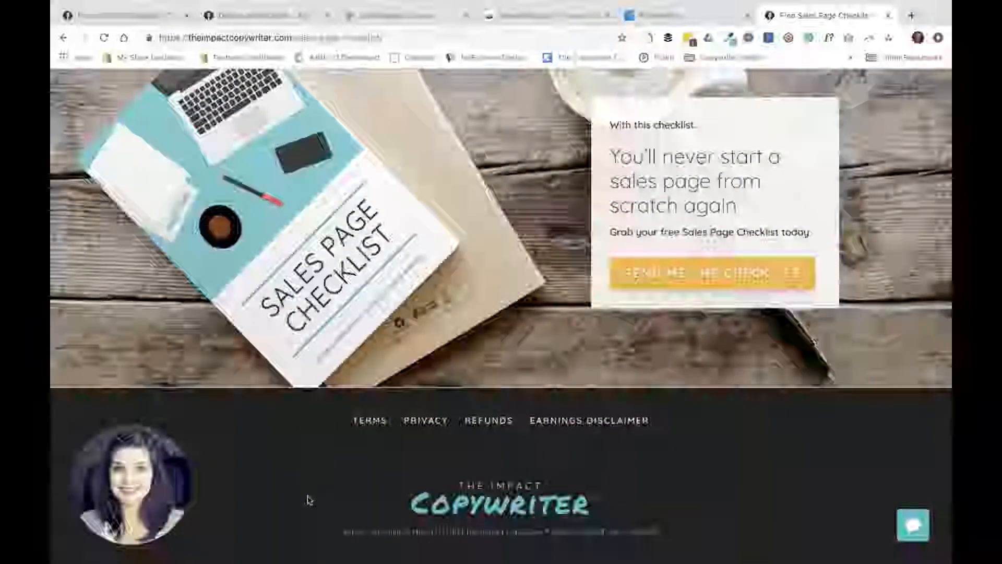
Back on the demo landing page, search the library for "footer" and insert the Squeeze Footer logo section below the opt-in section.
left_click(142, 18)
left_click(245, 16)
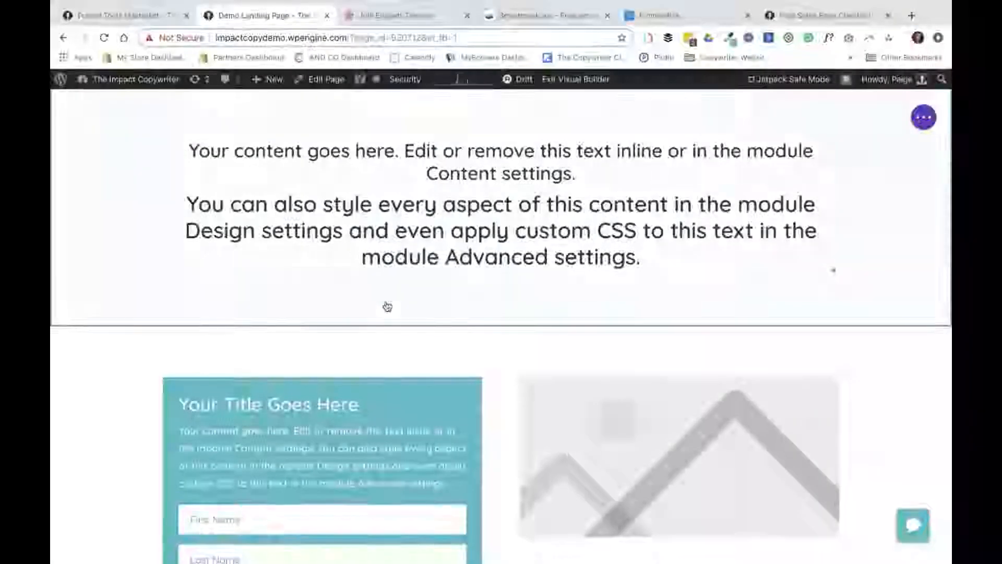
scroll(386, 306, "down", 4)
left_click(501, 508)
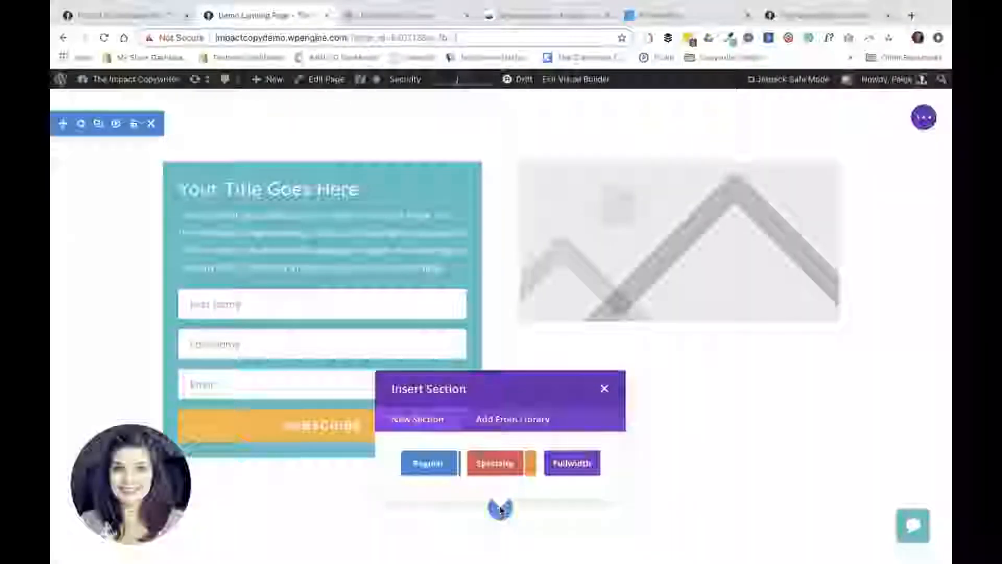
left_click(511, 421)
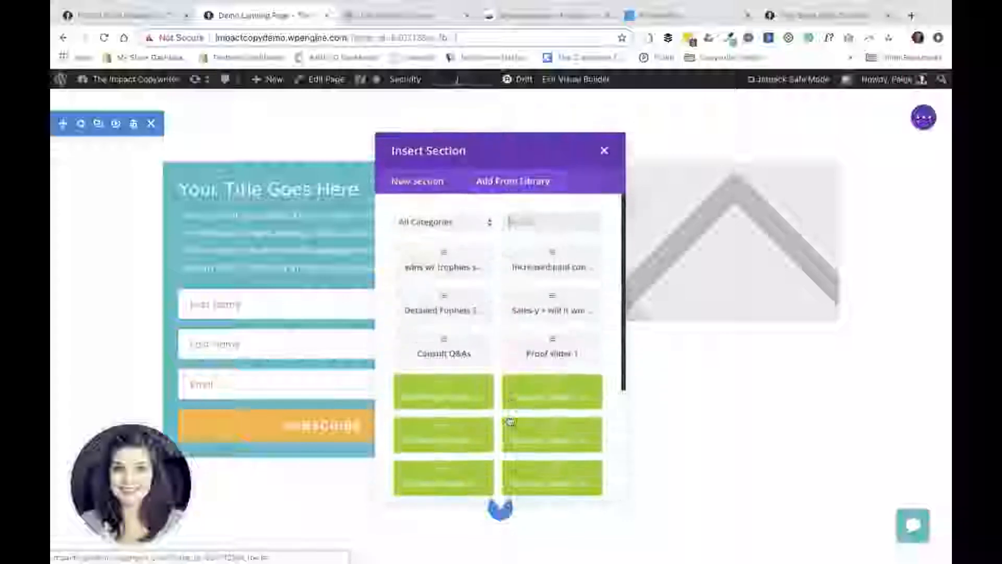
scroll(509, 404, "down", 2)
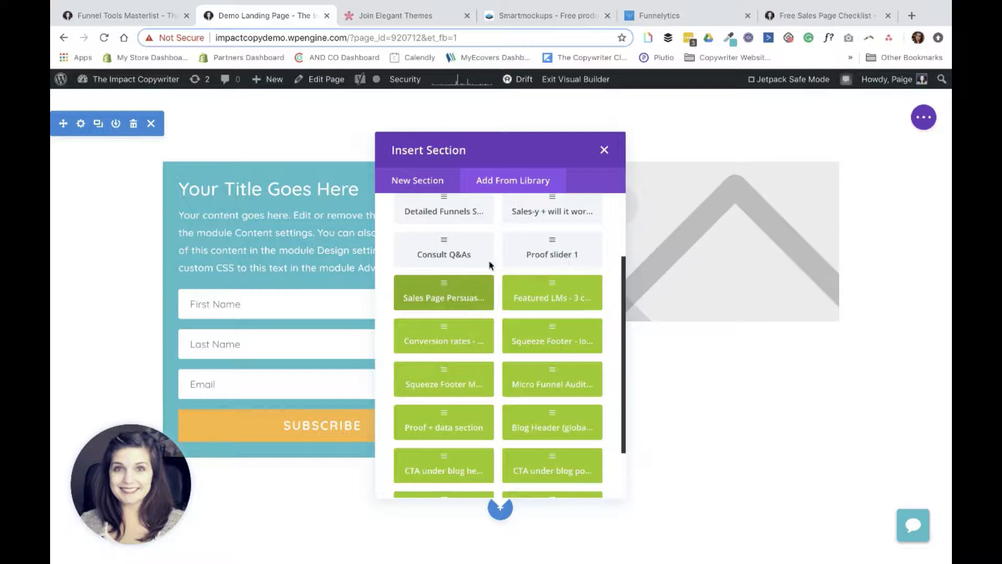
scroll(504, 329, "up", 3)
left_click(536, 228)
type("fo")
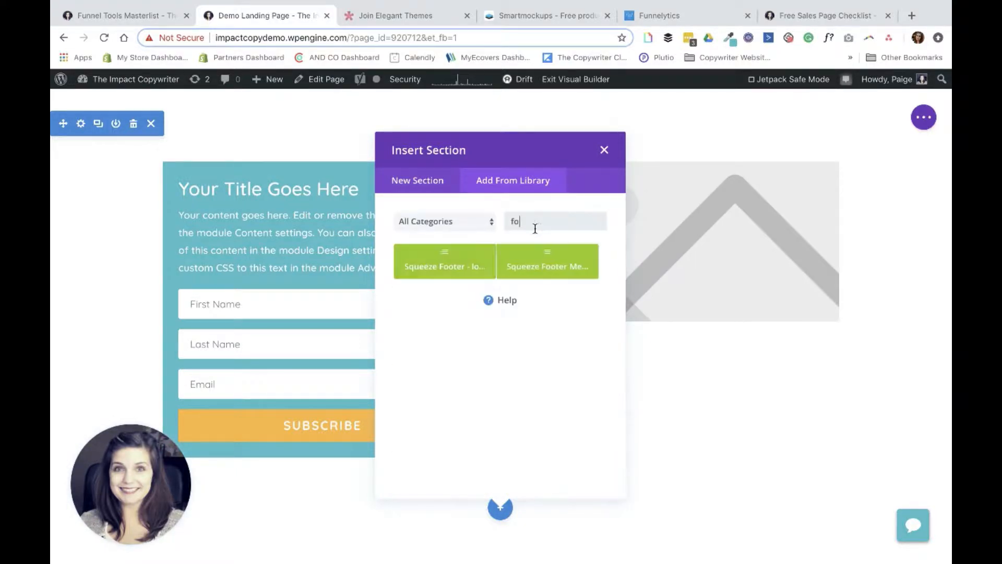
type("oter")
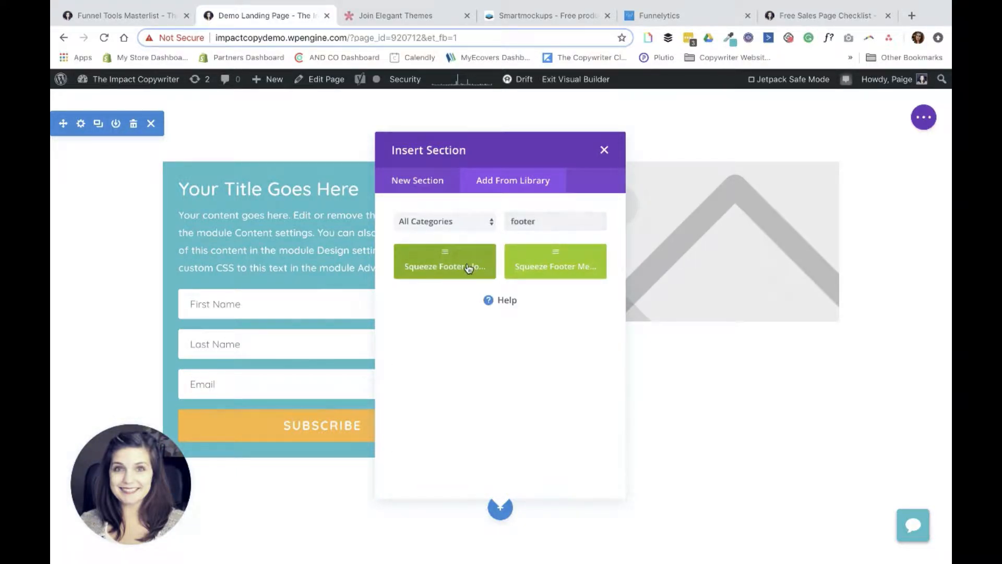
left_click(468, 267)
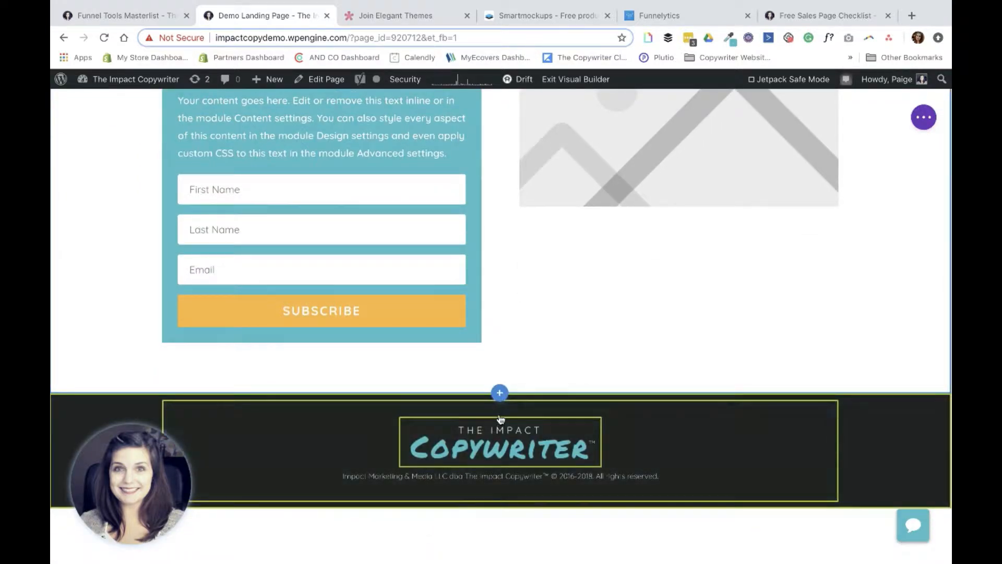
Insert the Squeeze Footer Menu section from the library, searching for "footer", between the opt-in section and the logo footer.
left_click(500, 393)
left_click(520, 307)
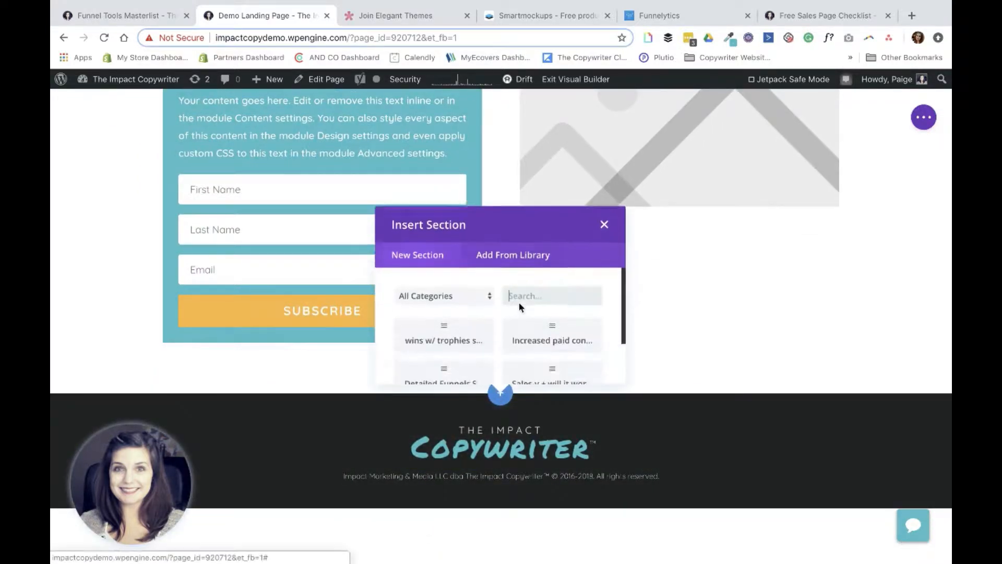
type("footer")
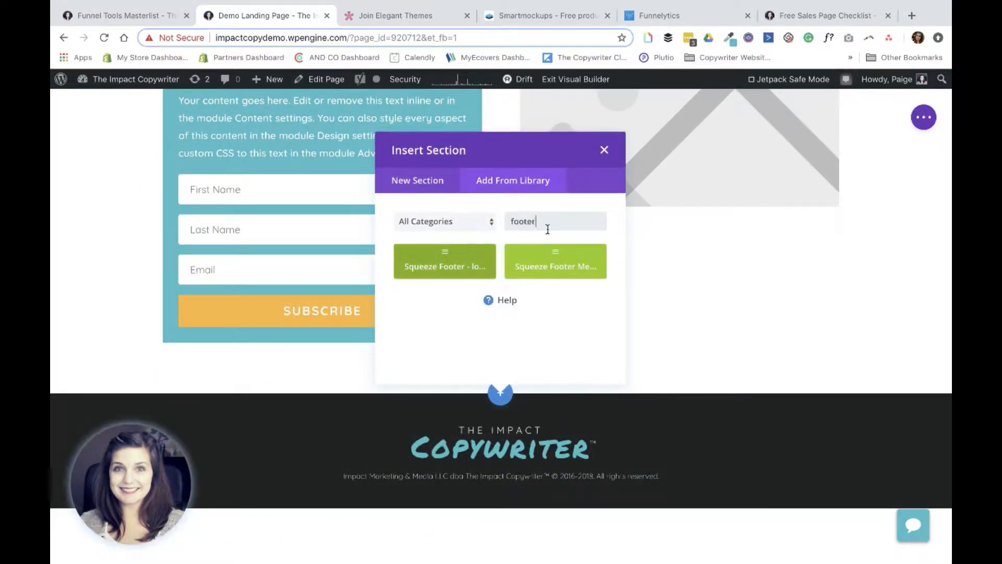
left_click(536, 267)
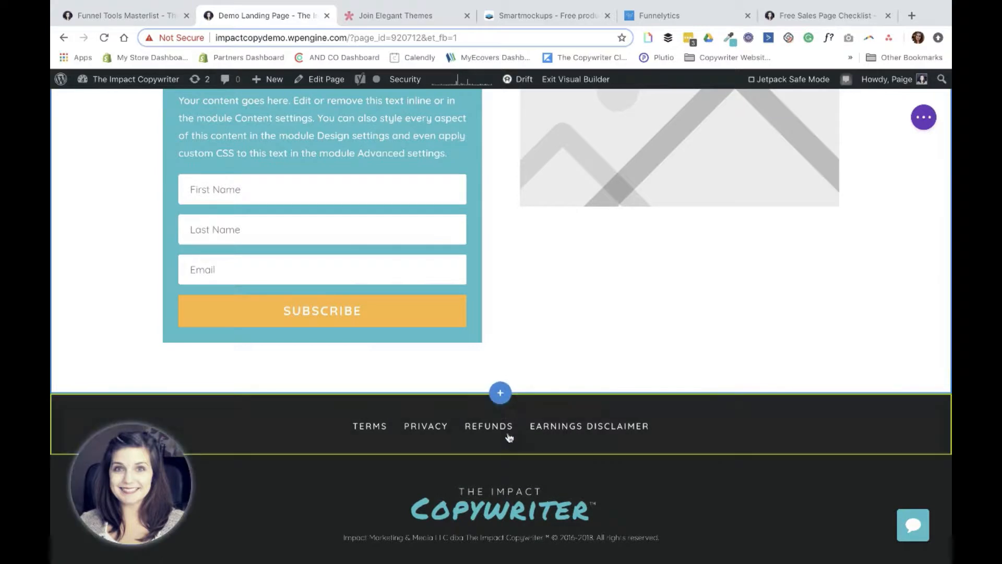
Add a fullwidth section between the opt-in section and the footer menu, review the fullwidth modules and leave the section empty.
left_click(500, 393)
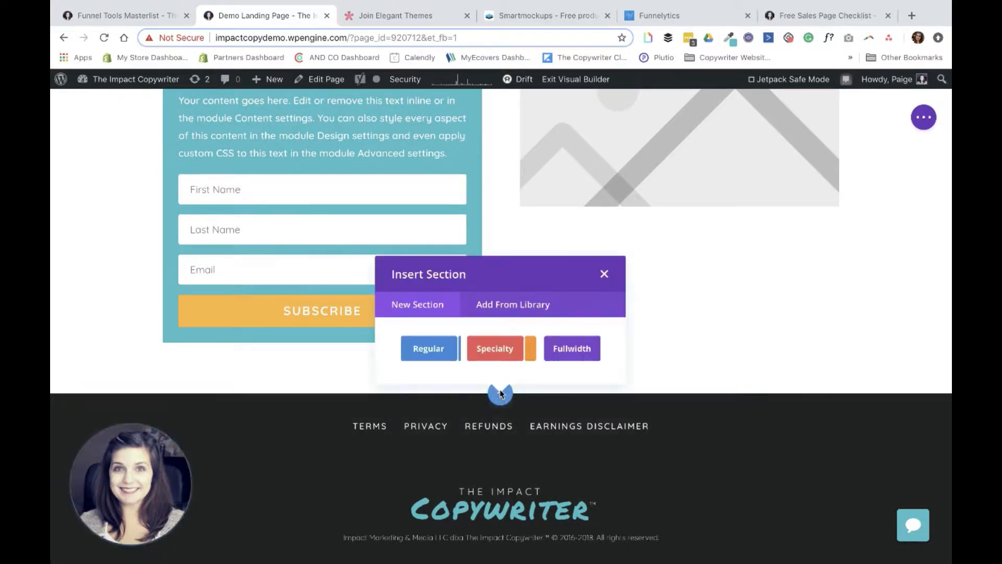
left_click(566, 350)
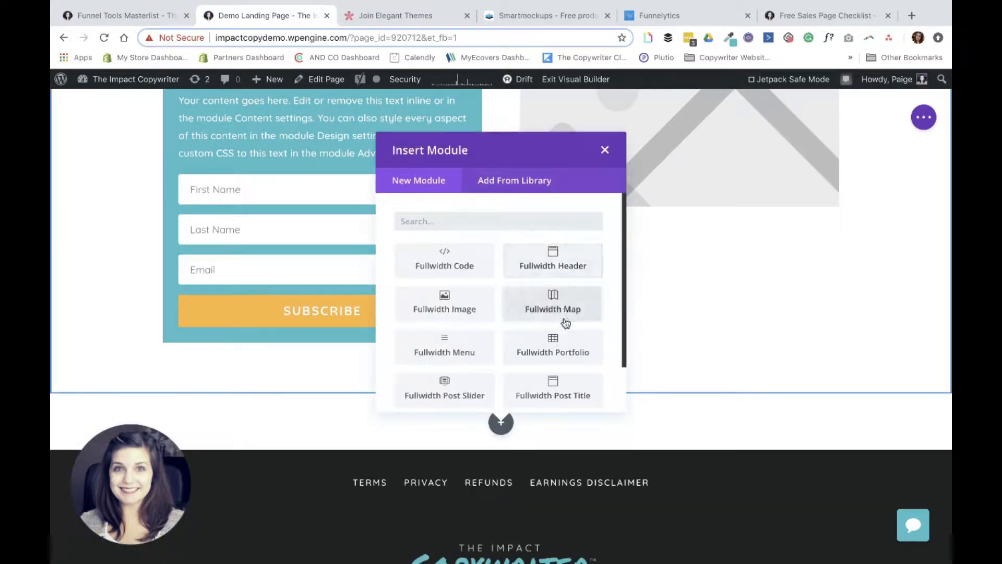
scroll(565, 322, "down", 2)
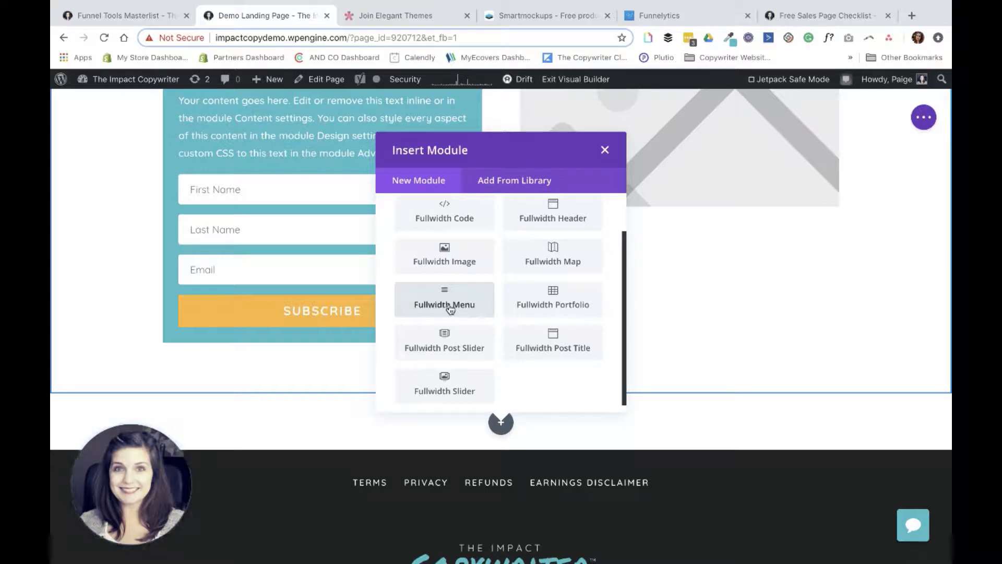
left_click(602, 154)
right_click(340, 417)
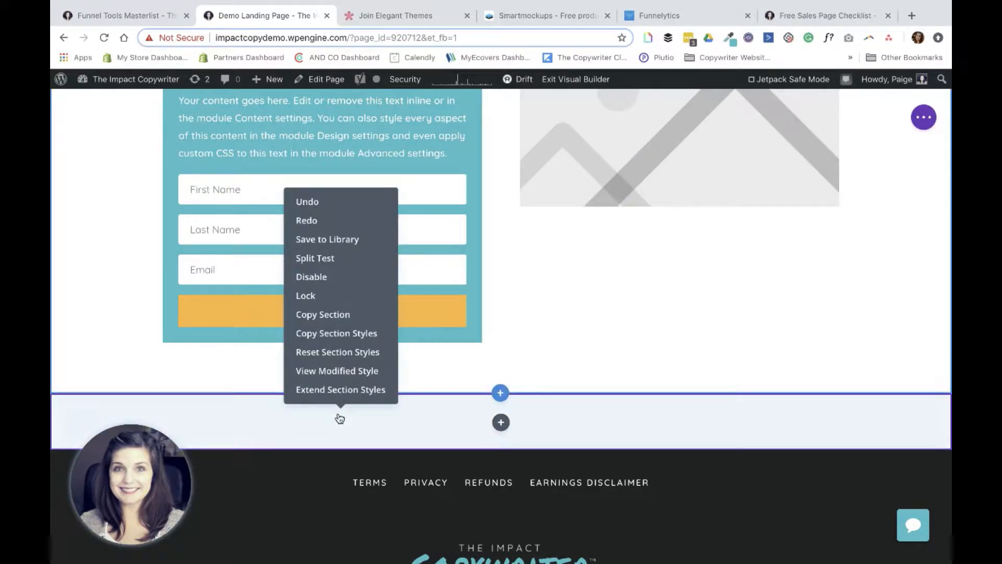
Review the library-saving options for the Email Optin module, mark it as a global item, and close without saving.
scroll(347, 322, "up", 4)
mouse_move(326, 293)
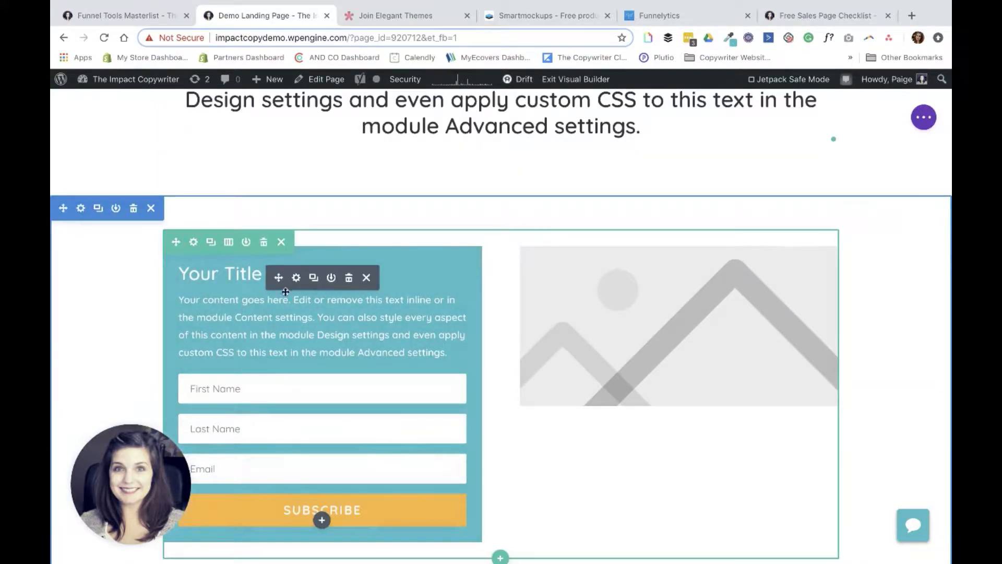
left_click(331, 277)
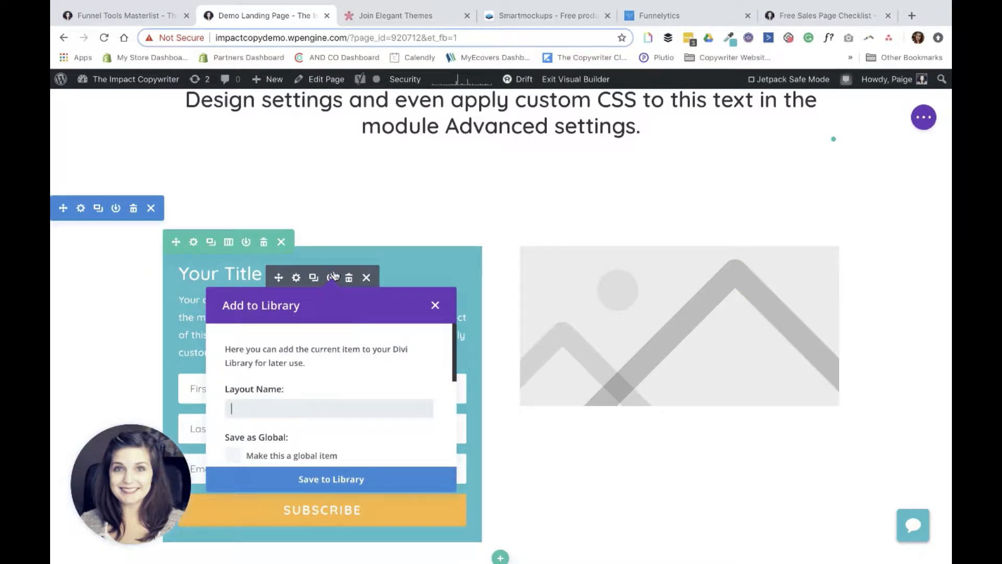
scroll(298, 366, "down", 2)
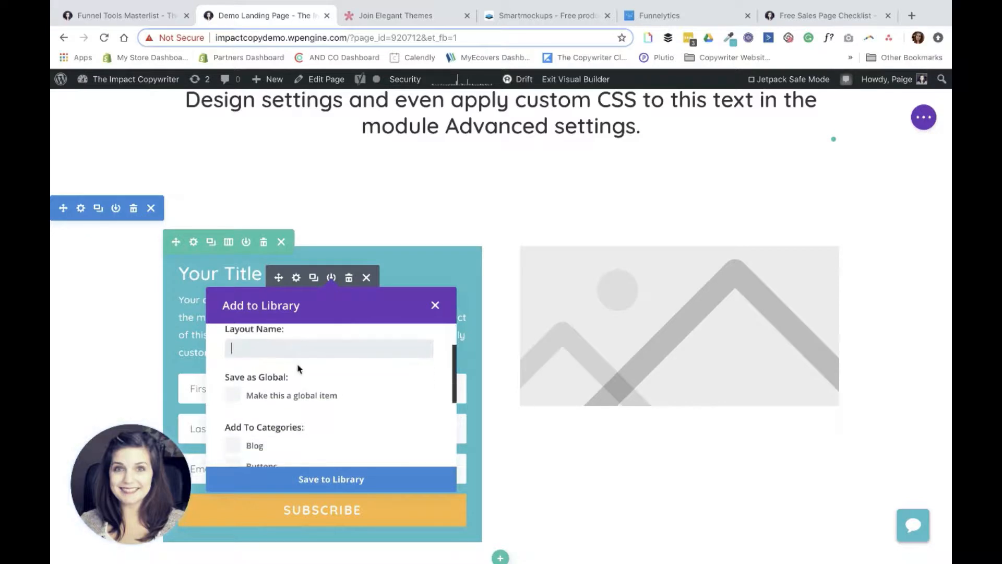
left_click(235, 396)
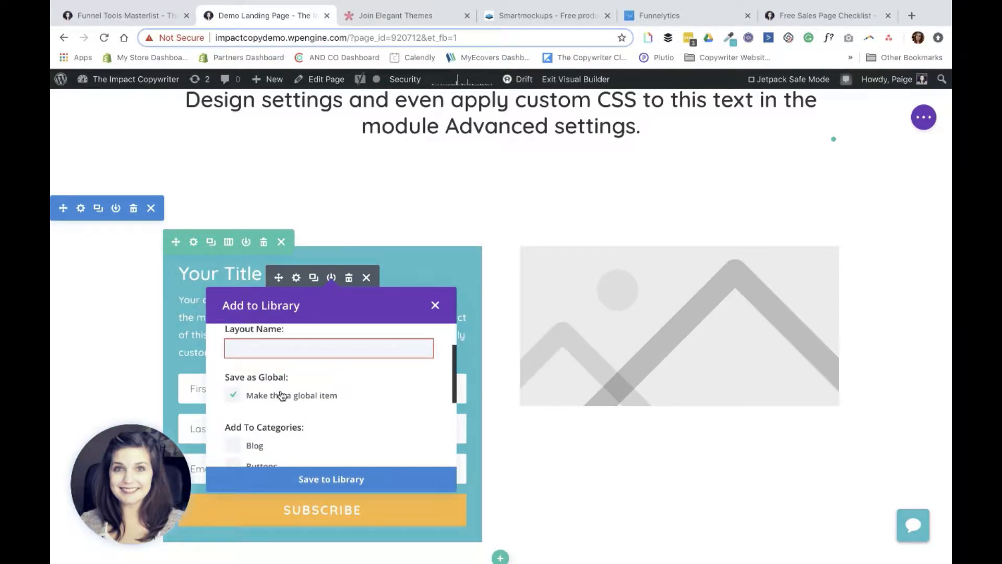
scroll(282, 396, "down", 2)
scroll(297, 398, "up", 2)
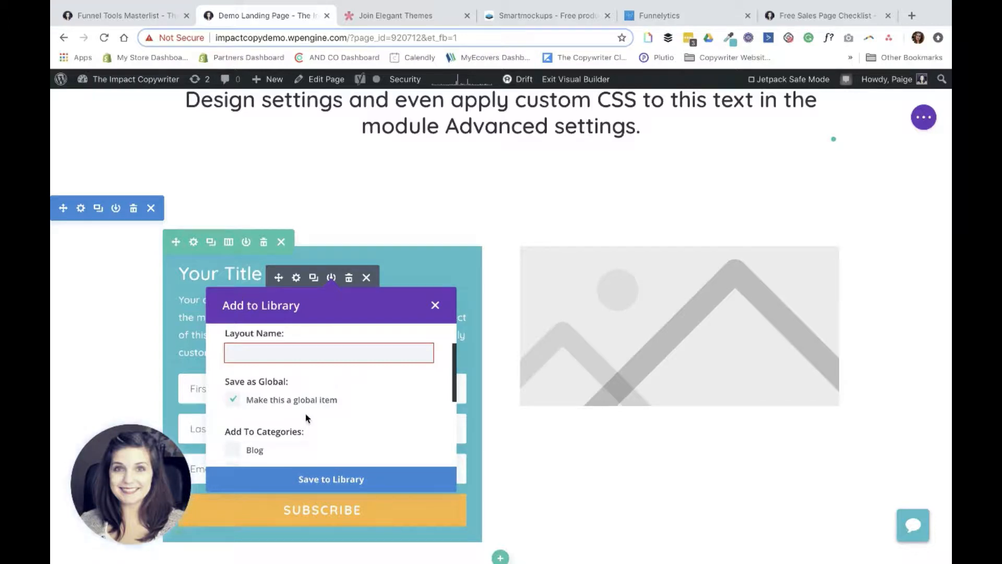
left_click(435, 308)
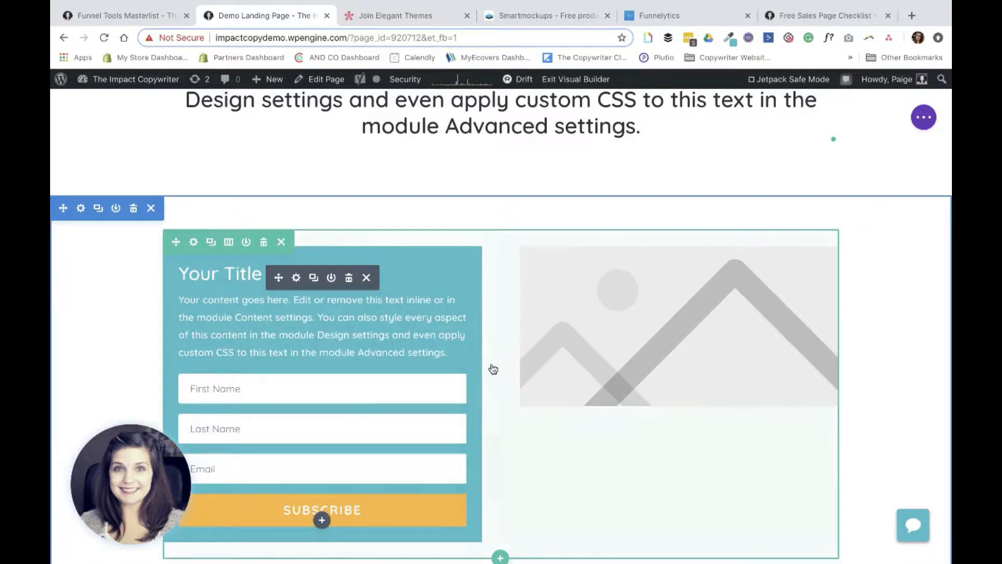
Search the library for "head" and insert the Sales Page Persuasion header section below the heading section.
scroll(515, 385, "down", 5)
scroll(441, 537, "down", 2)
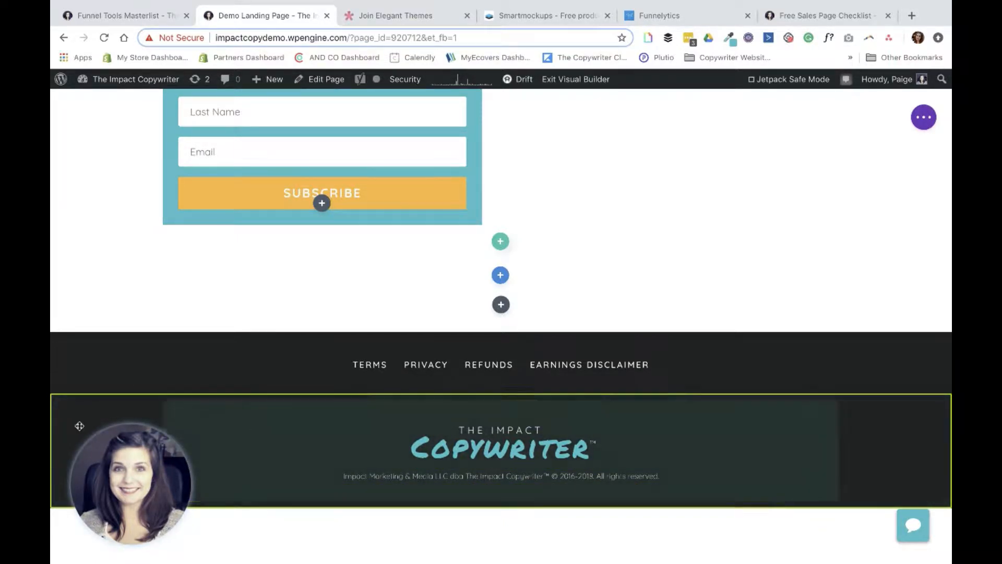
mouse_move(74, 421)
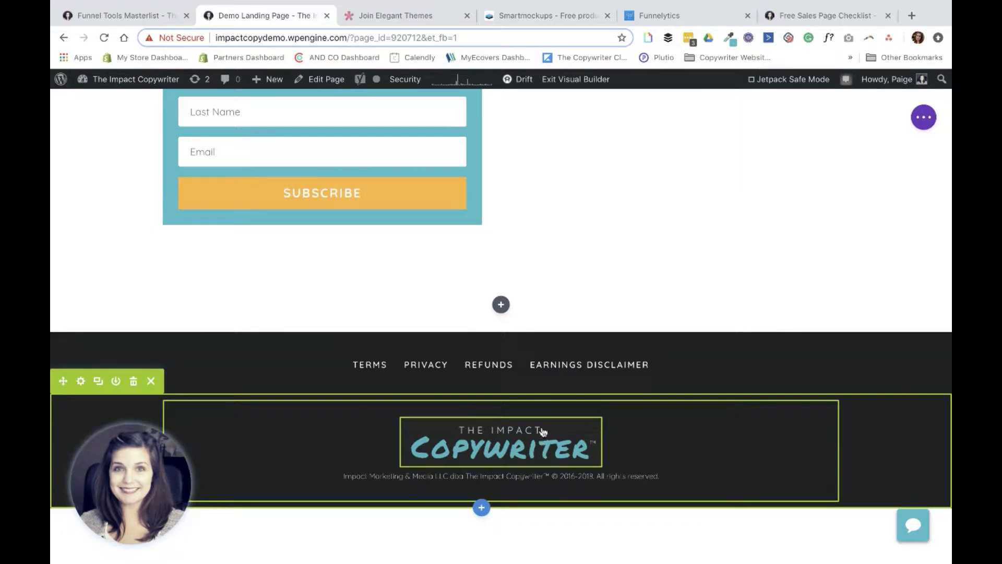
scroll(554, 407, "up", 8)
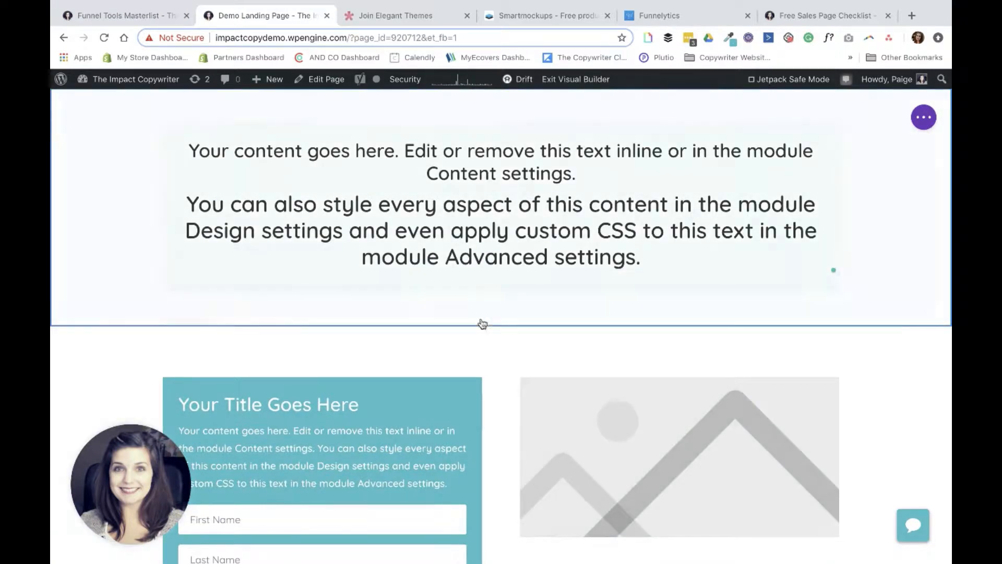
left_click(500, 326)
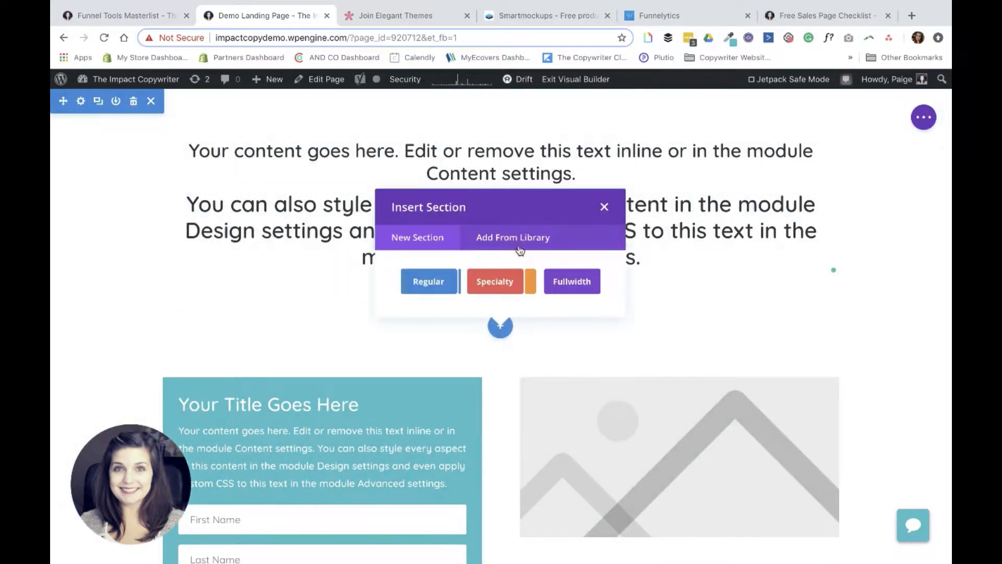
left_click(513, 180)
type("head")
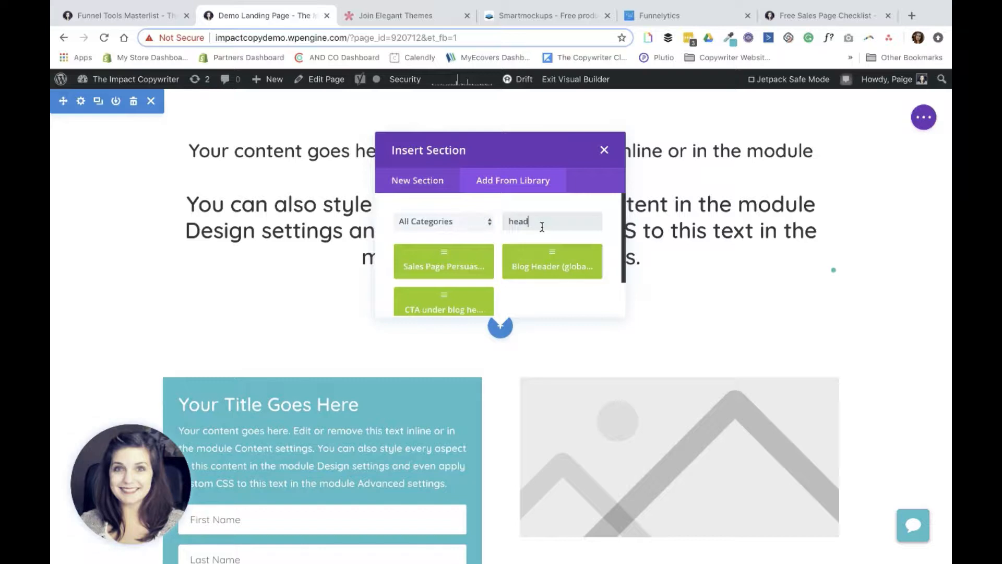
scroll(422, 295, "down", 1)
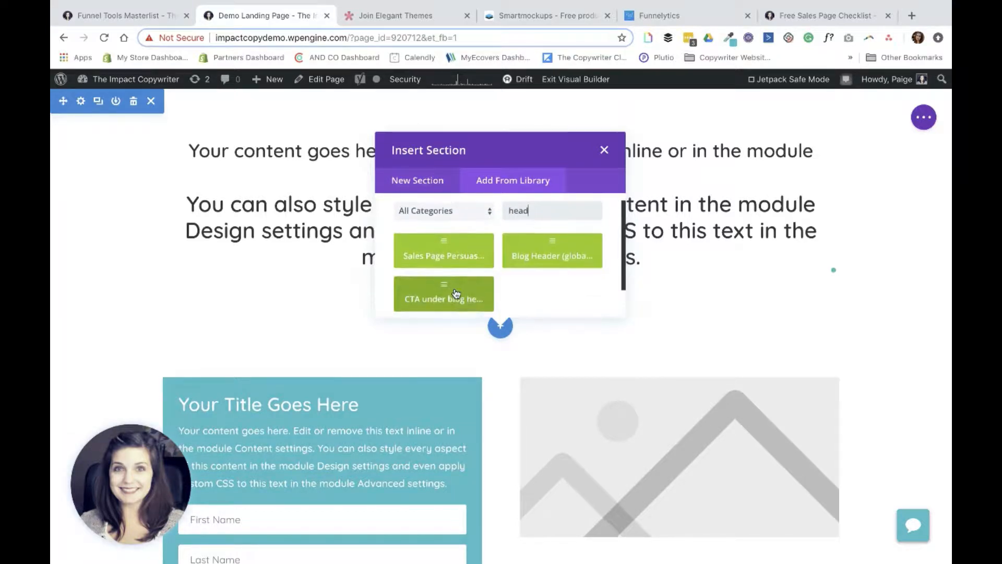
left_click(448, 266)
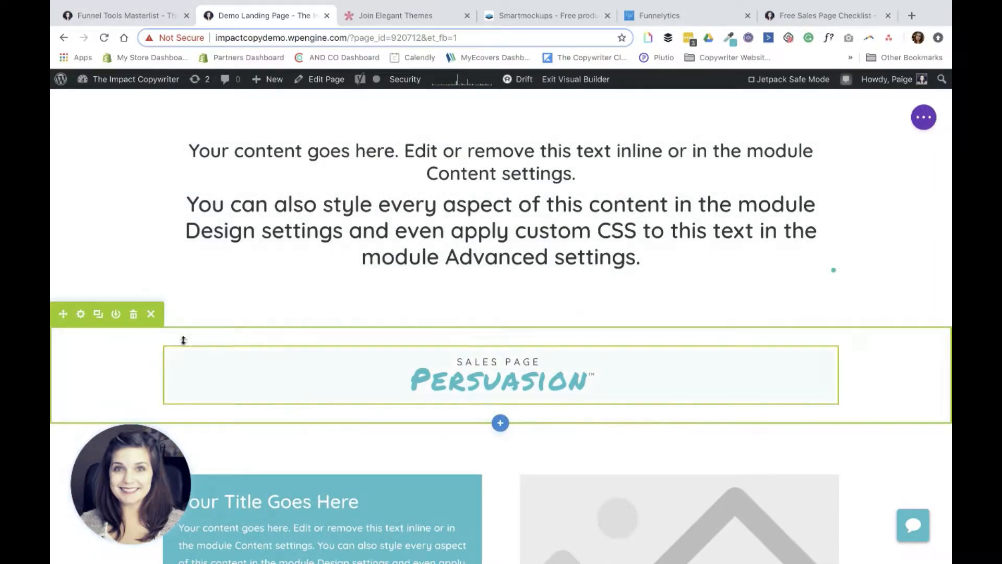
Move the Sales Page Persuasion header section to the top of the page and delete it.
left_click_drag(59, 314, 92, 107)
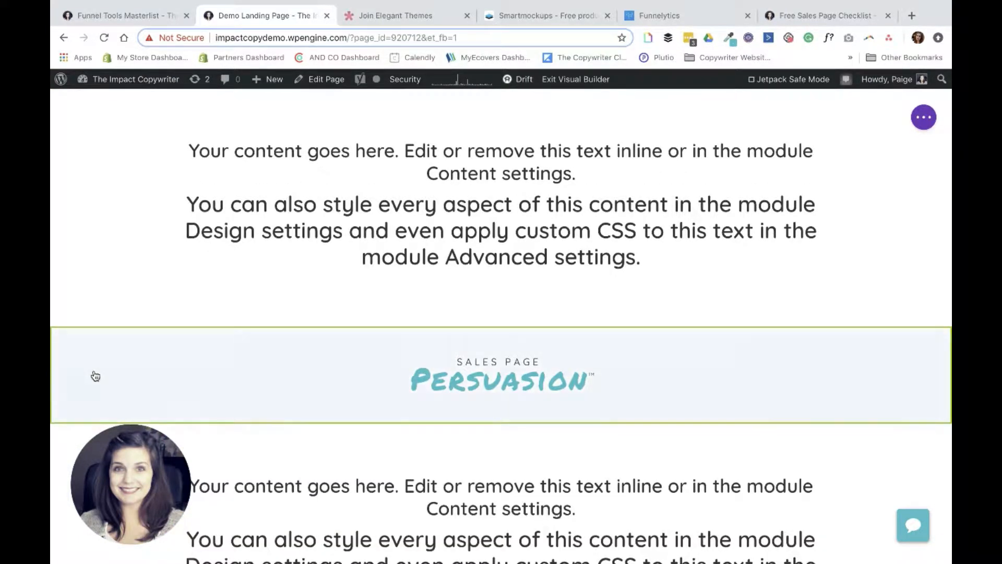
left_click_drag(63, 314, 89, 94)
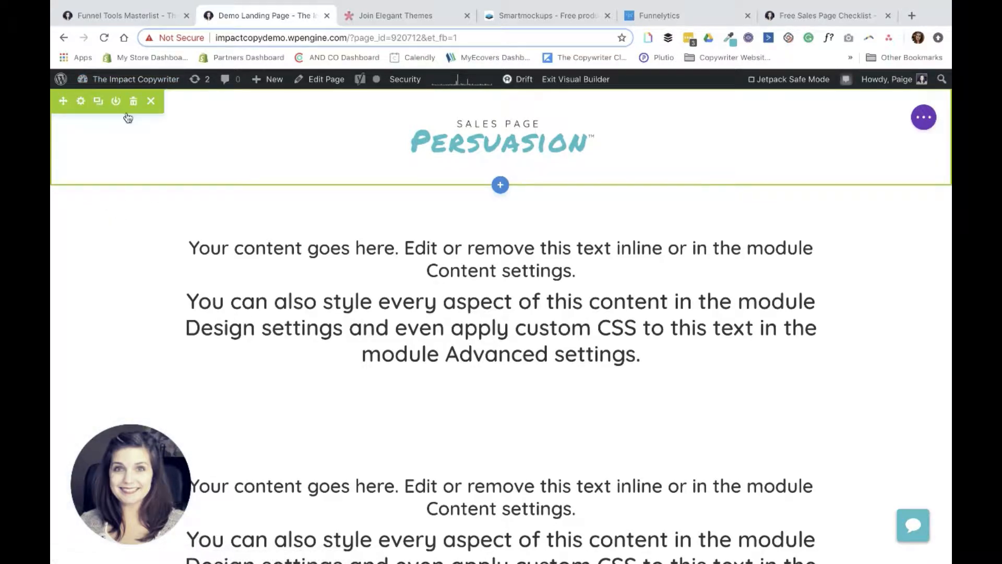
left_click(134, 103)
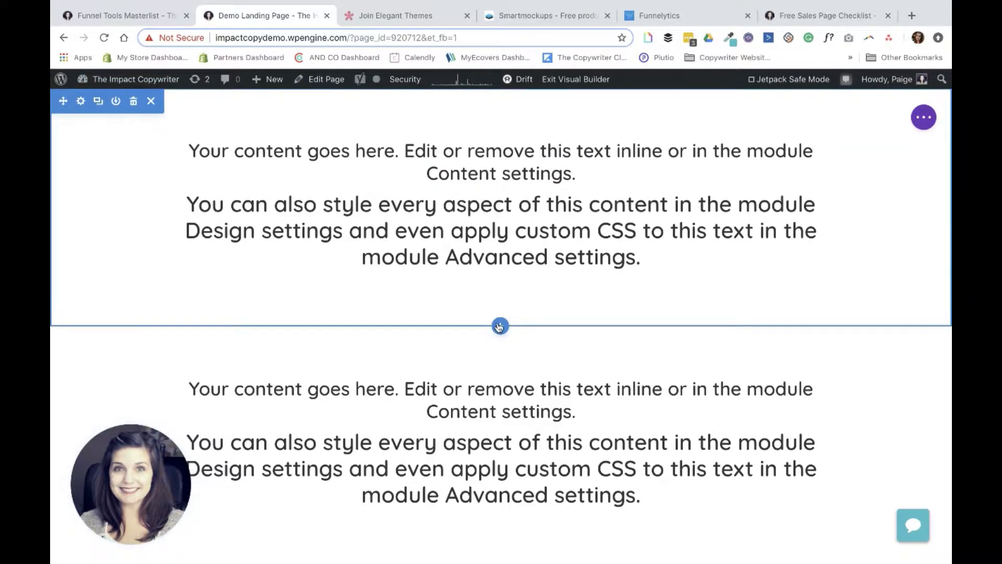
Add a regular section below the first heading section, with a single-column row holding an Image module.
left_click(495, 325)
left_click(428, 281)
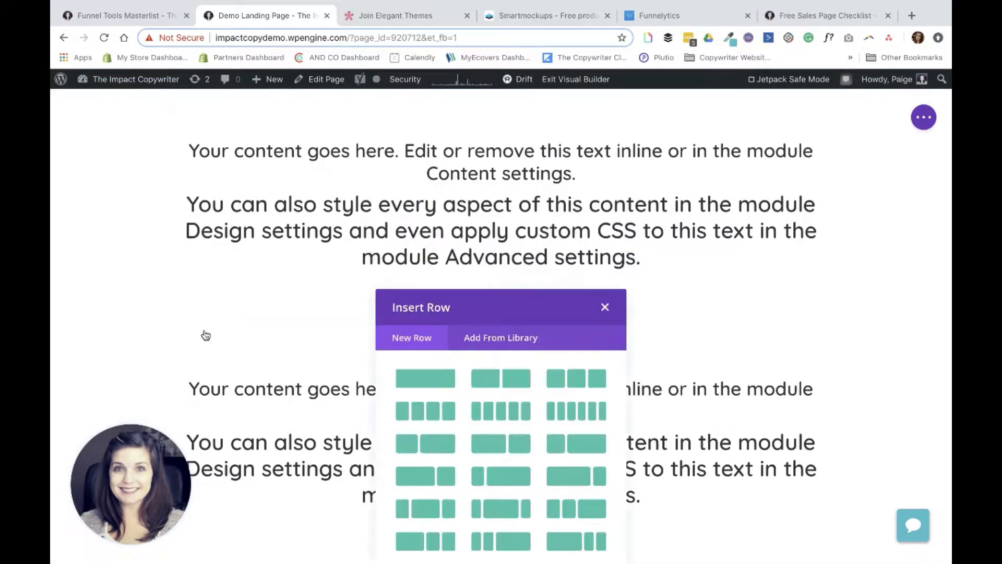
left_click(425, 378)
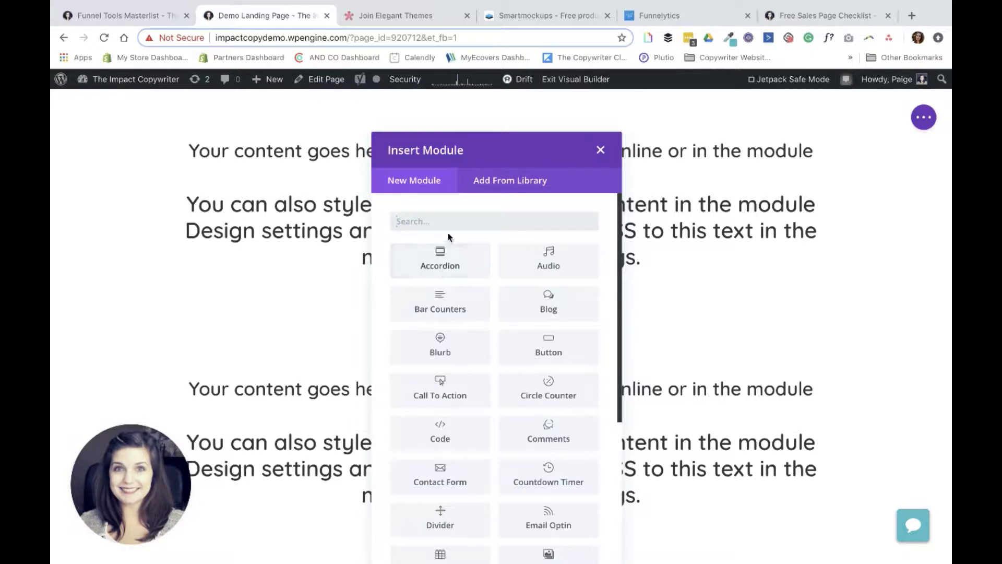
type("image")
left_click(420, 265)
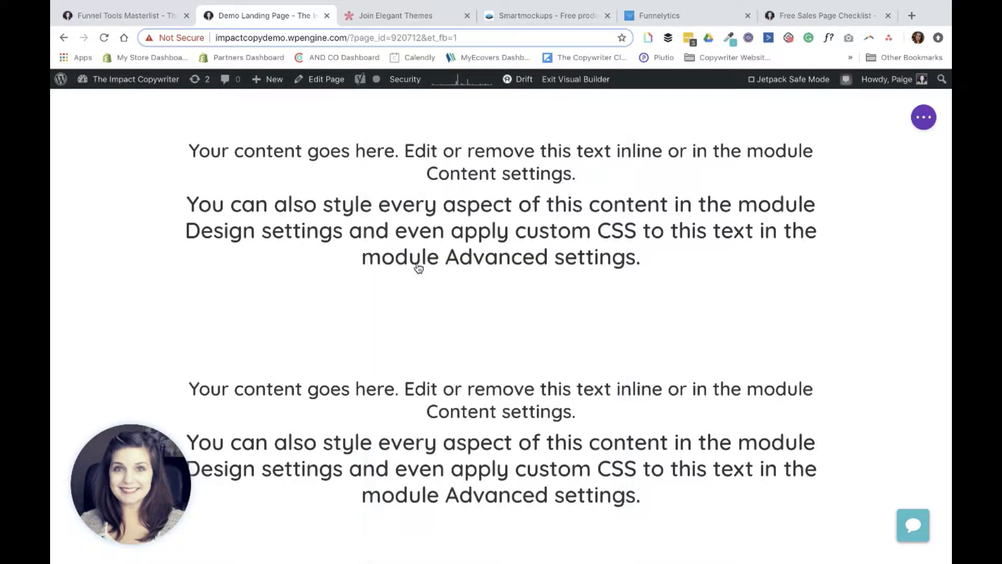
left_click(867, 403)
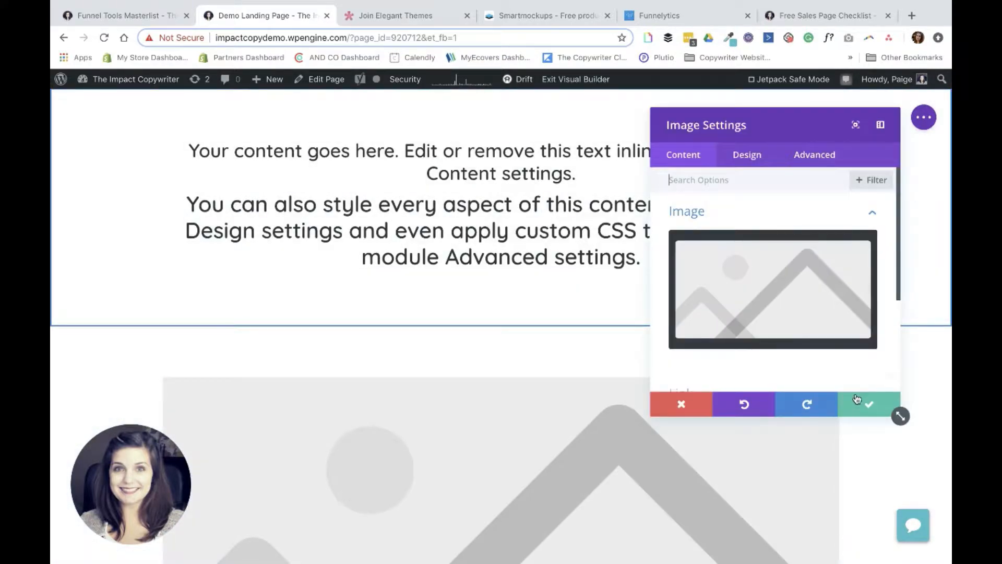
scroll(533, 441, "down", 3)
scroll(533, 442, "down", 2)
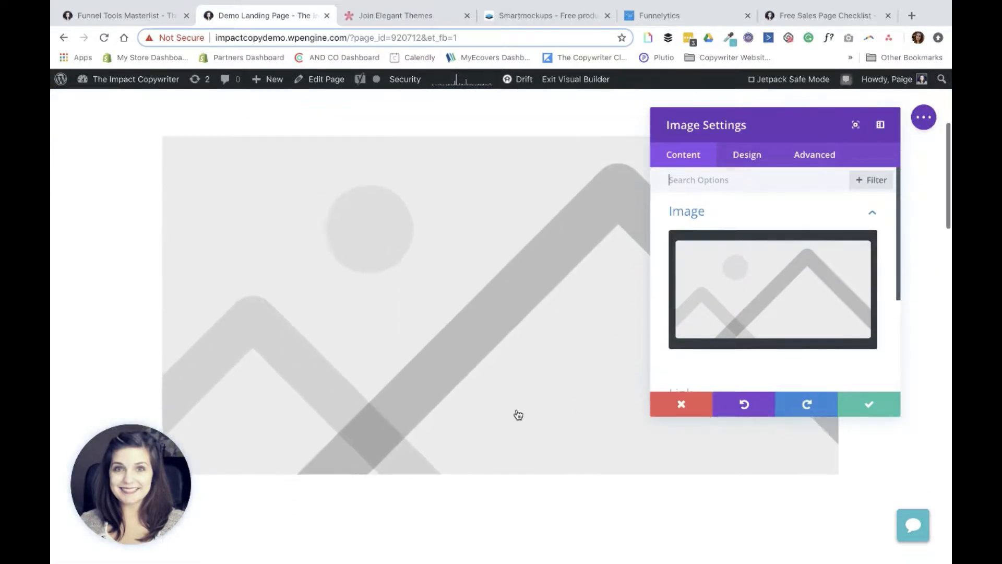
Center the new placeholder image, set its width to 25%, and save the module settings.
left_click(746, 155)
left_click(736, 220)
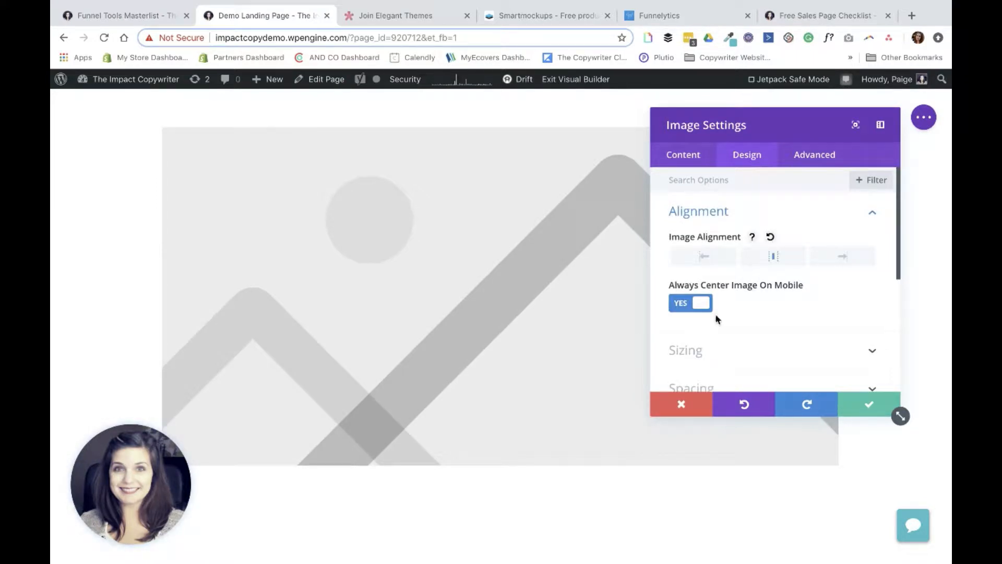
scroll(715, 317, "down", 2)
scroll(725, 284, "up", 1)
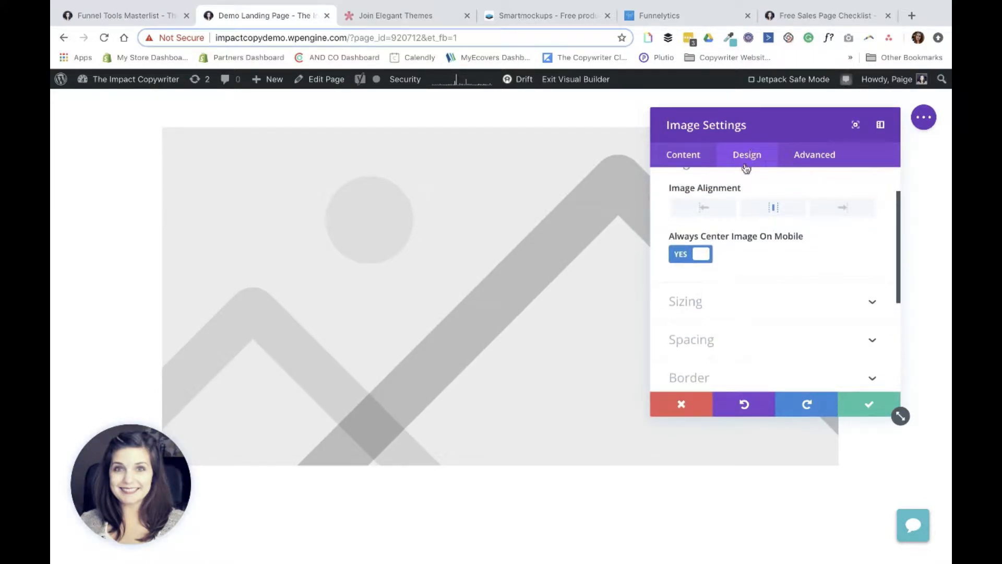
scroll(750, 347, "down", 1)
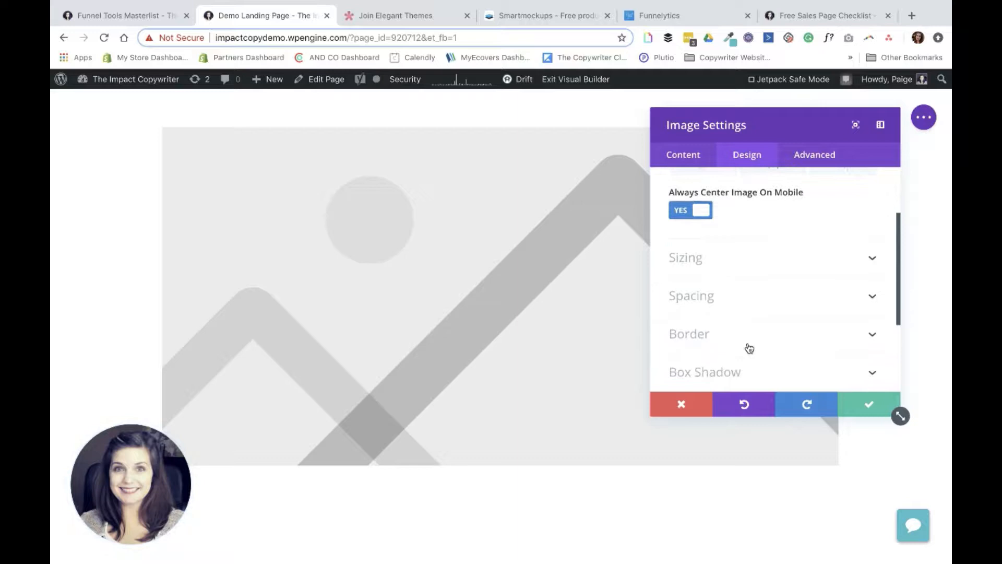
left_click(786, 274)
left_click_drag(799, 280, 705, 282)
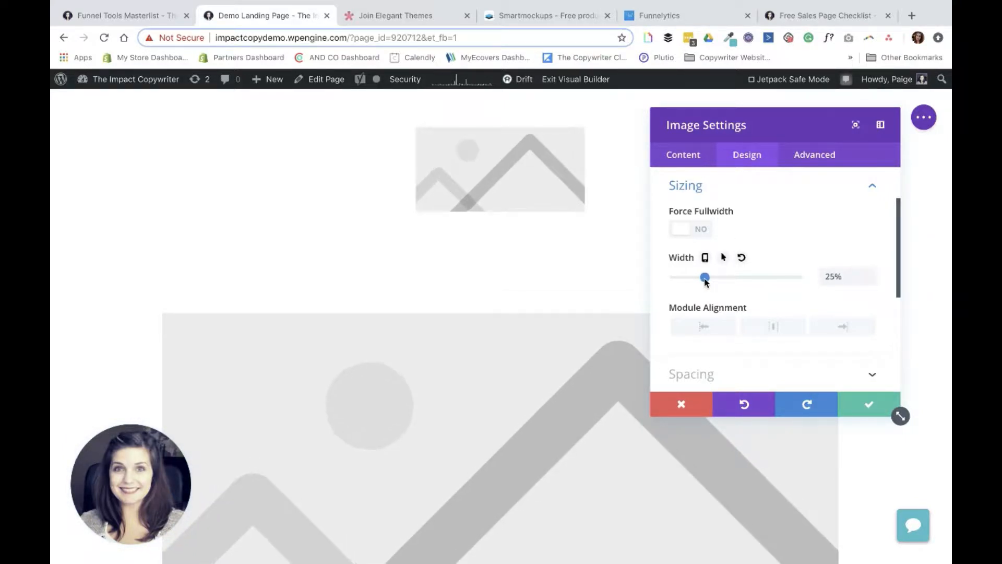
left_click(861, 406)
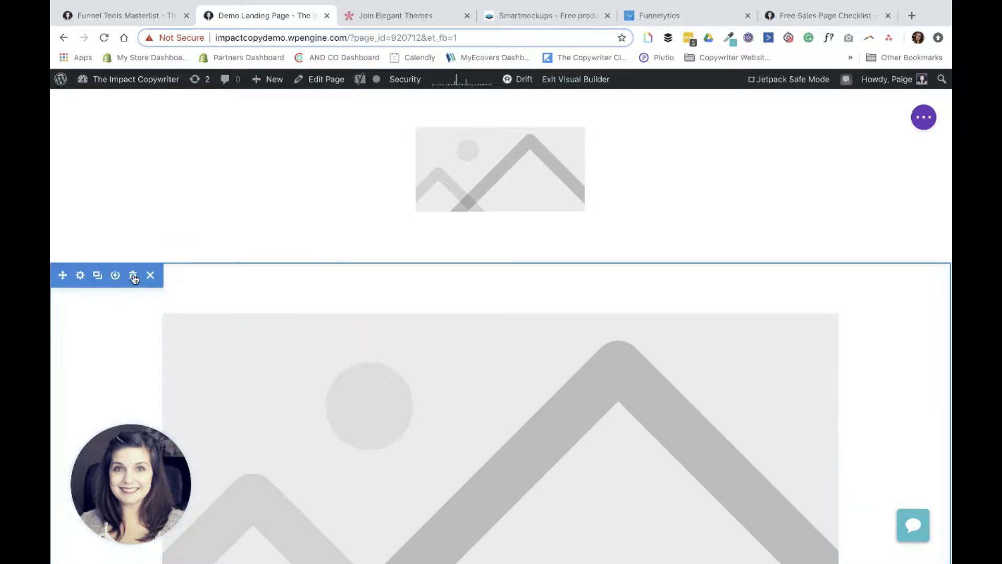
Delete the extra section containing the large placeholder image below the resized image section.
scroll(150, 308, "down", 2)
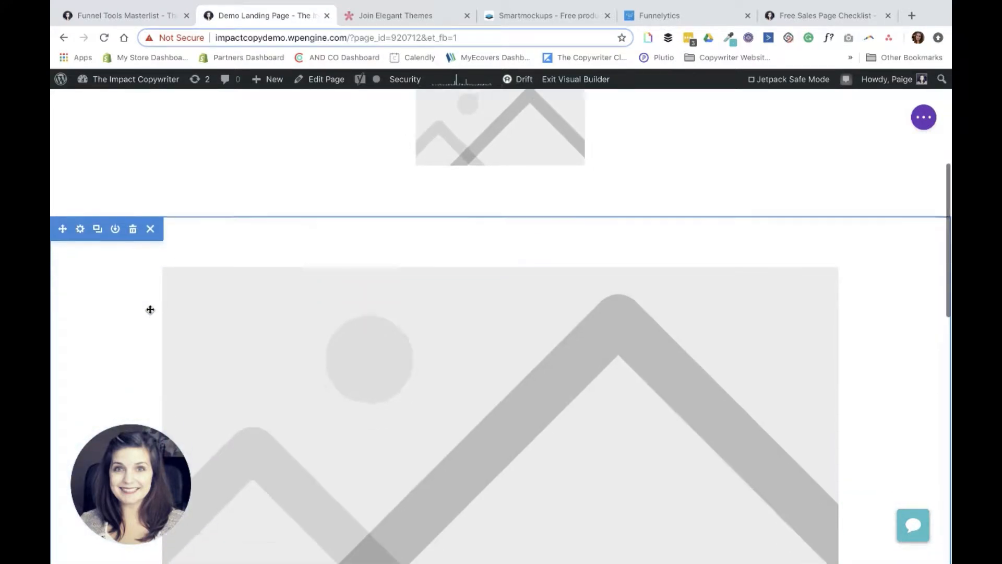
left_click(132, 220)
scroll(415, 275, "up", 6)
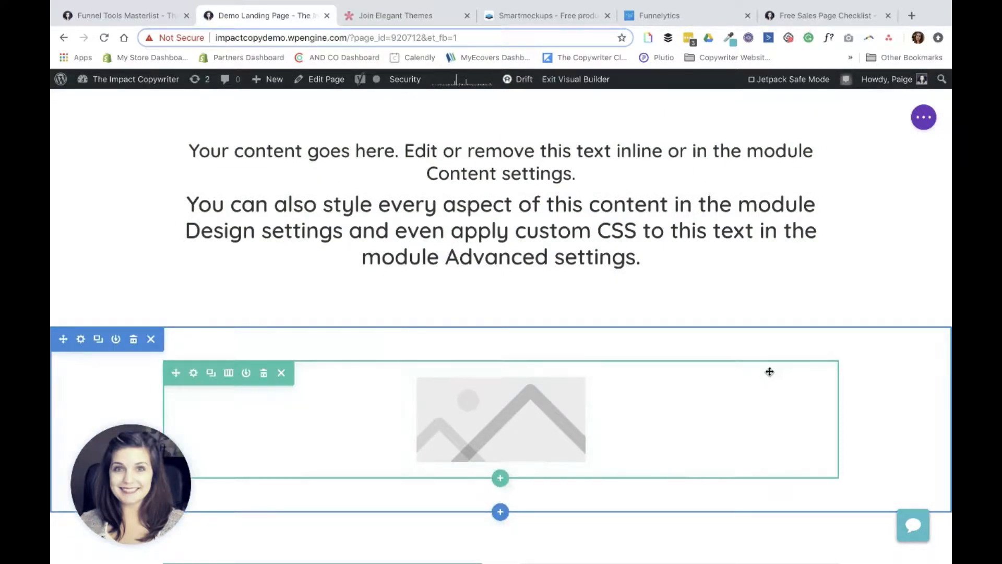
Remove the small image row's top and bottom padding, and reduce its section's top and bottom padding to about 30px.
left_click_drag(770, 368, 766, 352)
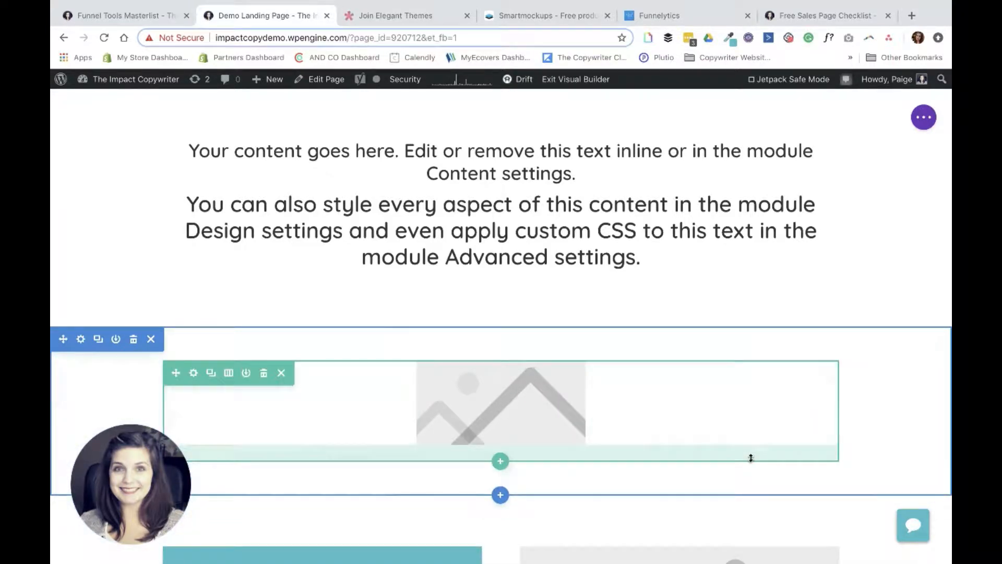
left_click_drag(750, 456, 752, 435)
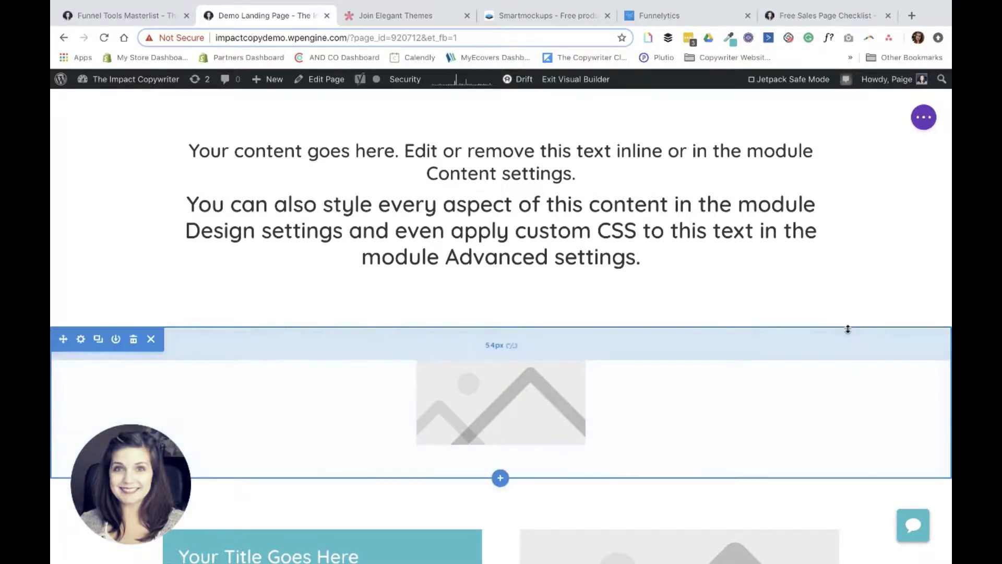
left_click_drag(849, 346, 848, 332)
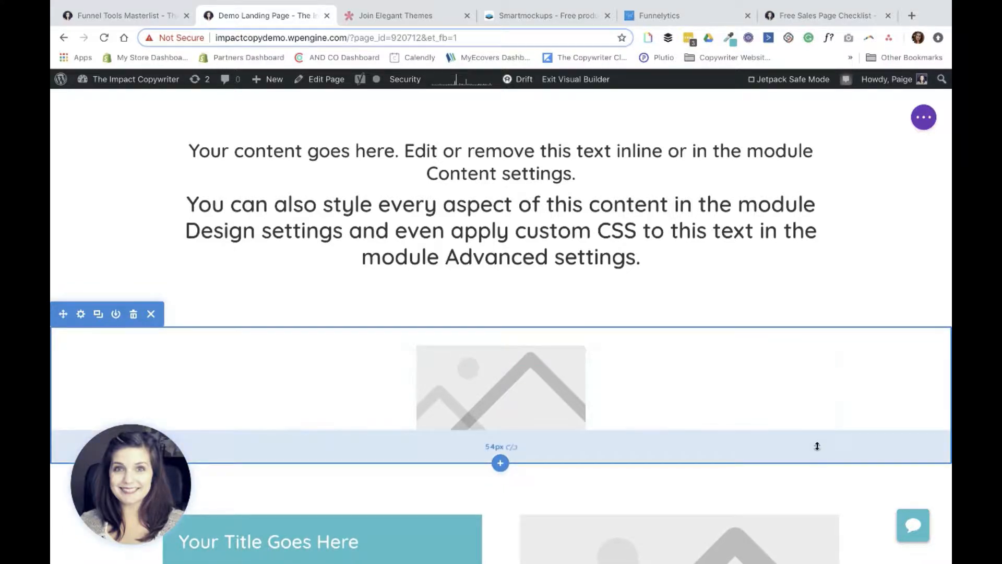
left_click_drag(818, 455, 819, 440)
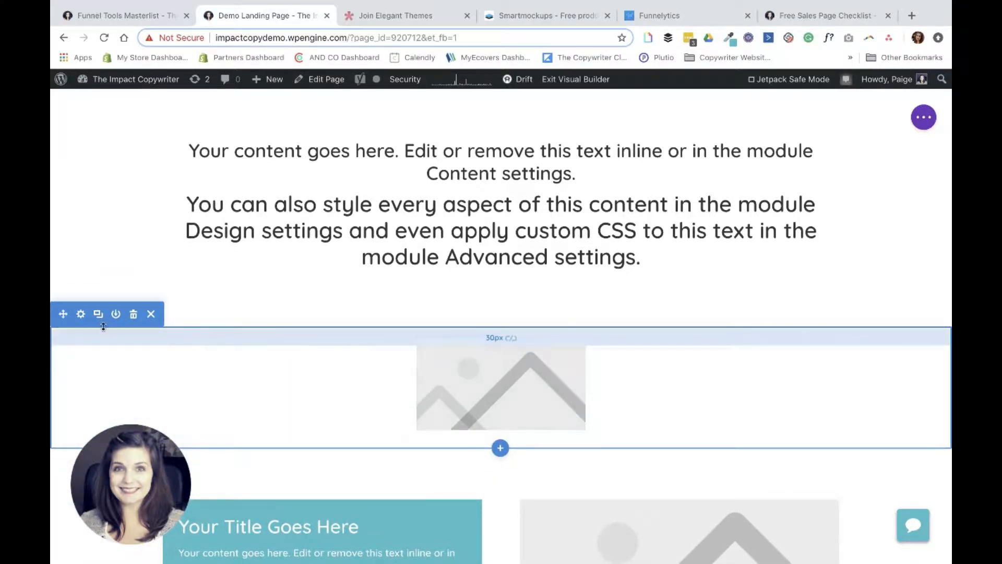
Move the small image section above the heading section to the top of the page.
left_click_drag(63, 314, 105, 105)
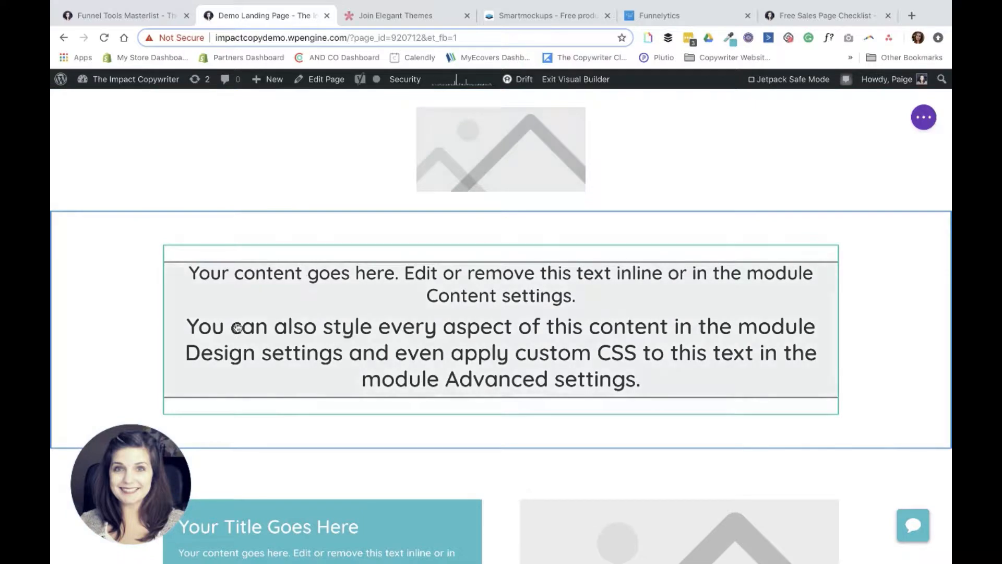
scroll(468, 320, "down", 8)
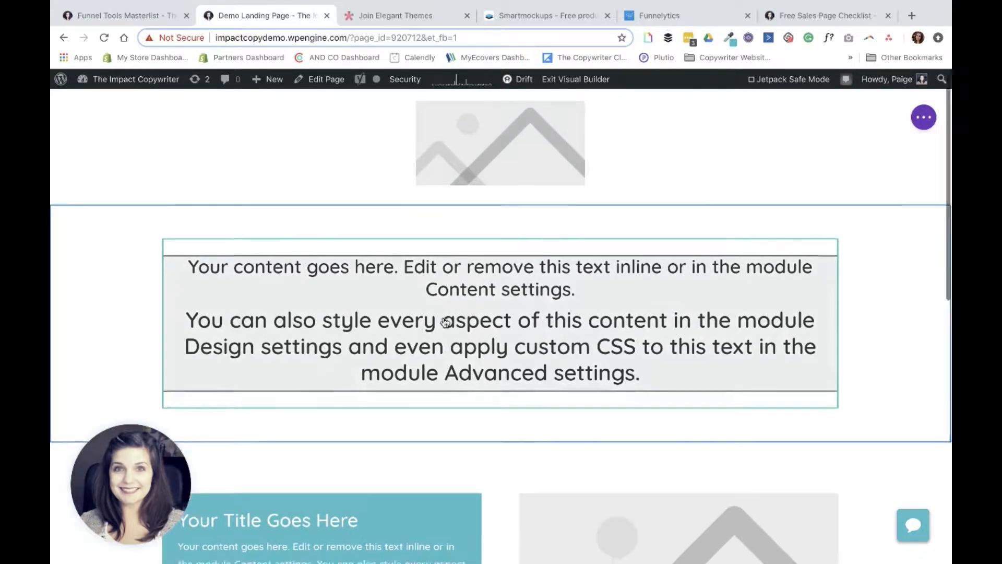
scroll(445, 322, "up", 5)
scroll(444, 322, "up", 3)
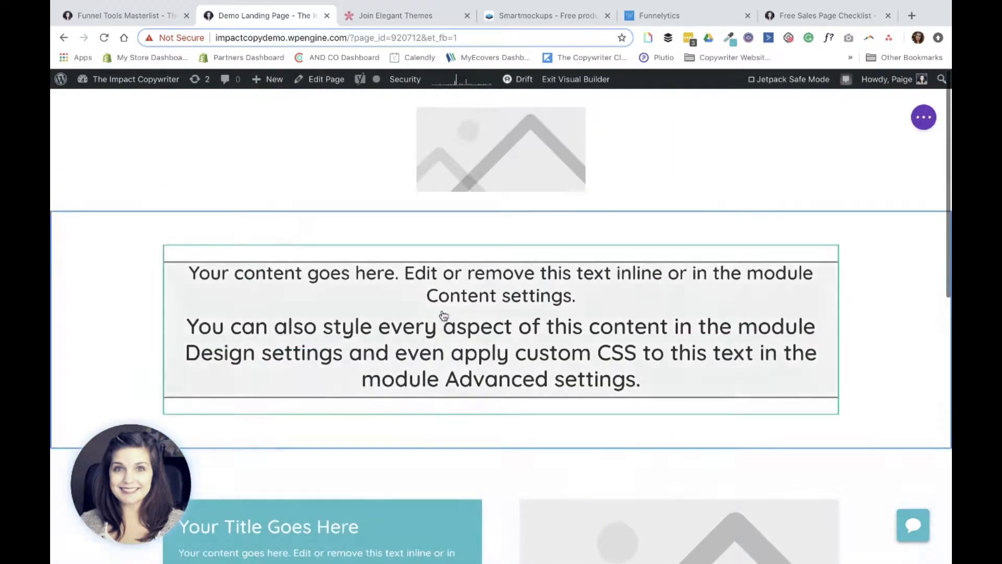
Delete the empty fullwidth section between the opt-in section and the footer menu.
scroll(435, 418, "down", 4)
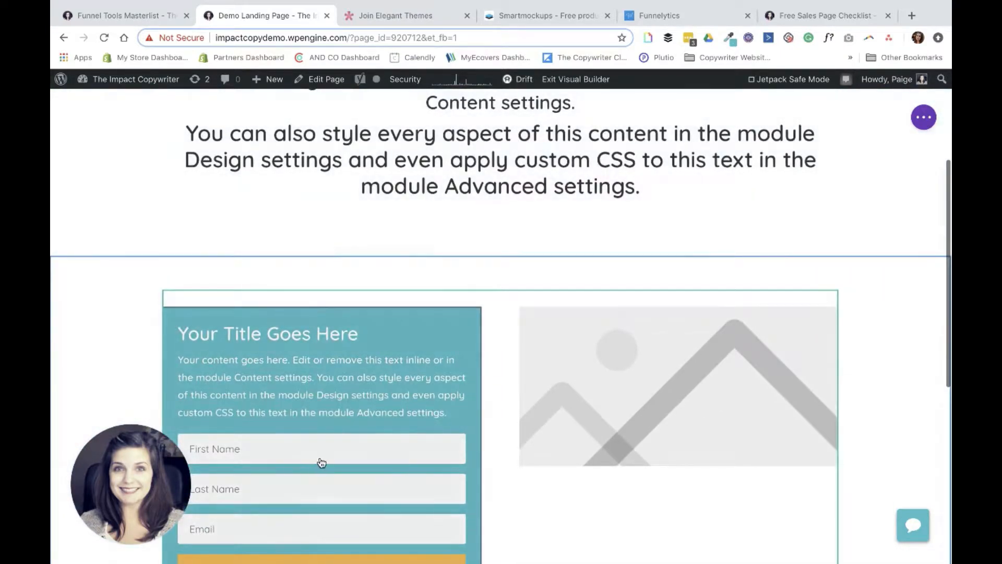
scroll(321, 464, "down", 2)
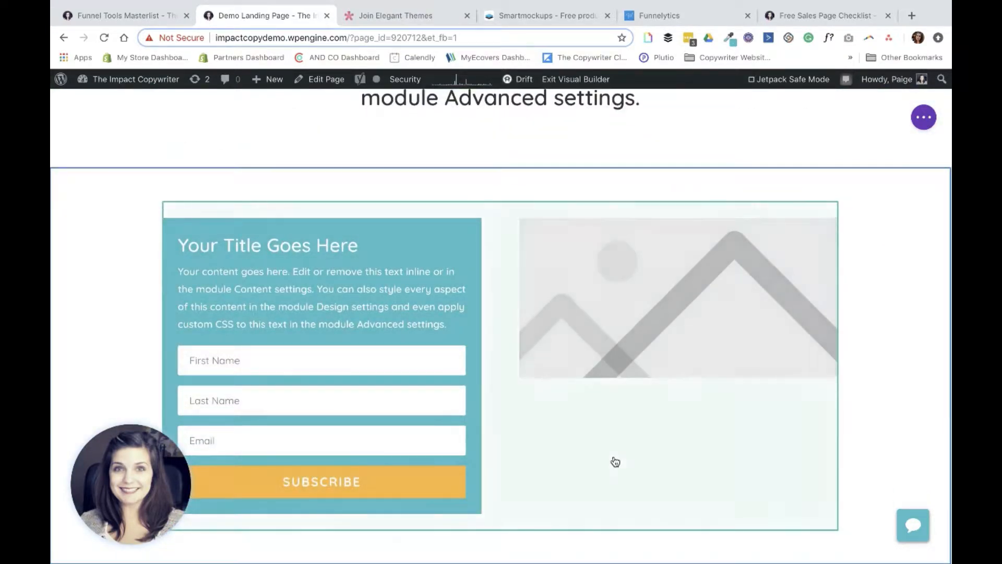
scroll(613, 458, "down", 5)
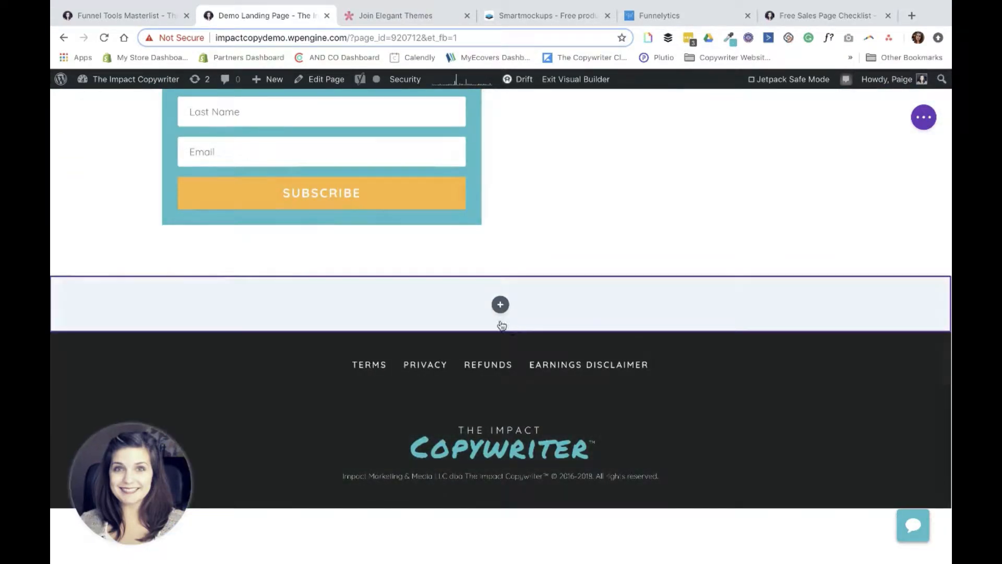
left_click(134, 290)
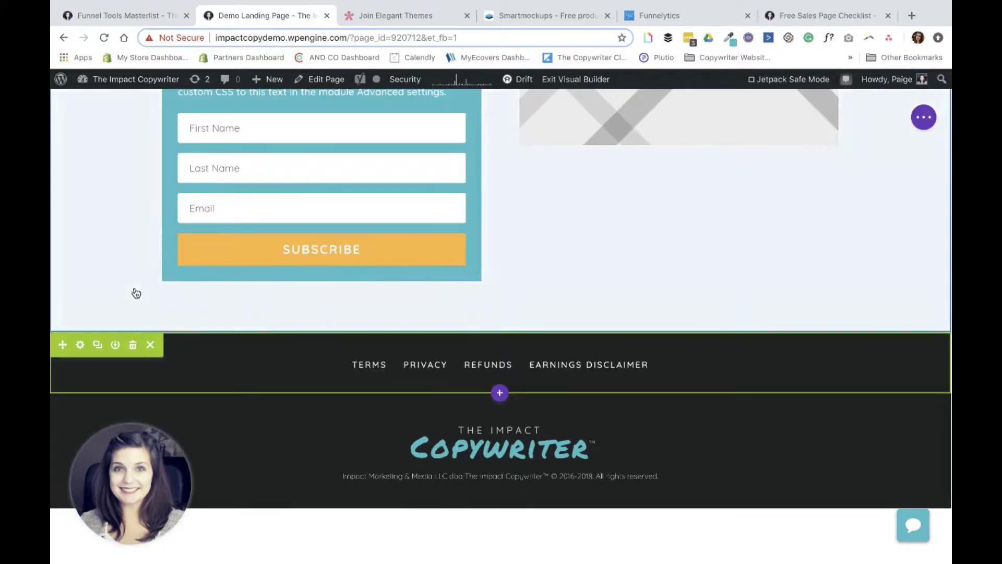
Compare the demo page's layout from header to footer with the published Funnel Tools Masterlist page.
scroll(420, 372, "up", 4)
scroll(420, 373, "up", 6)
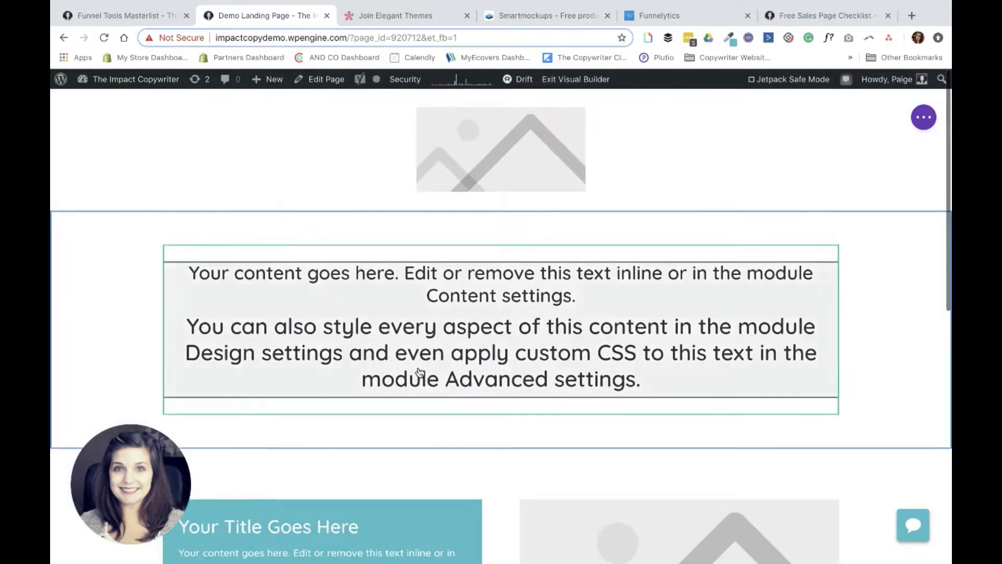
scroll(420, 372, "down", 10)
scroll(243, 187, "up", 10)
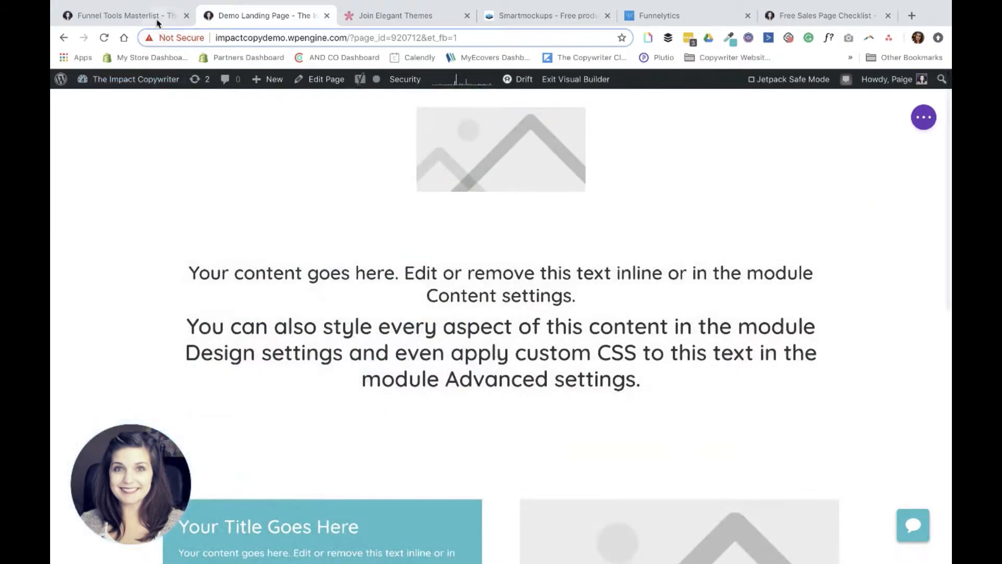
left_click(127, 16)
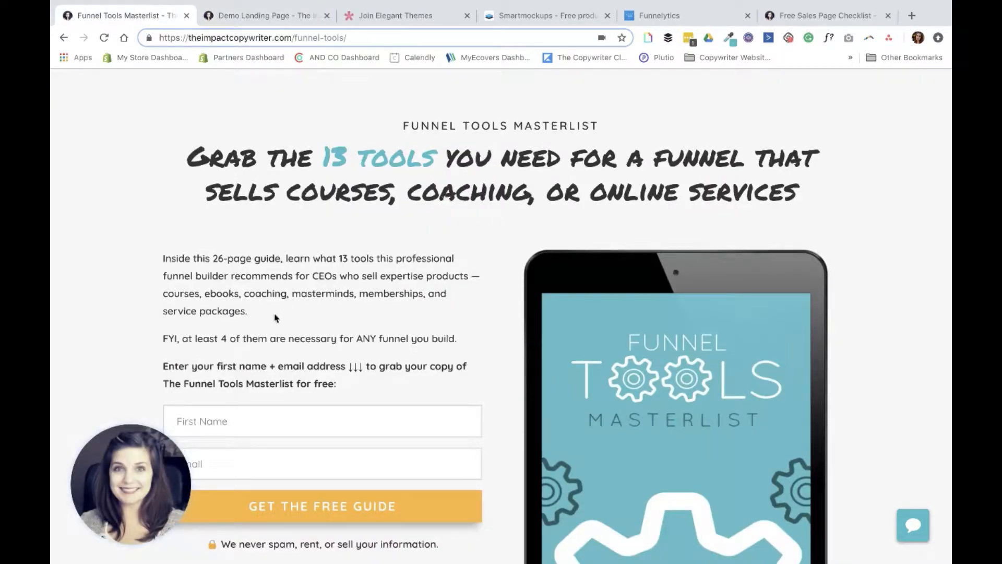
scroll(255, 340, "down", 1)
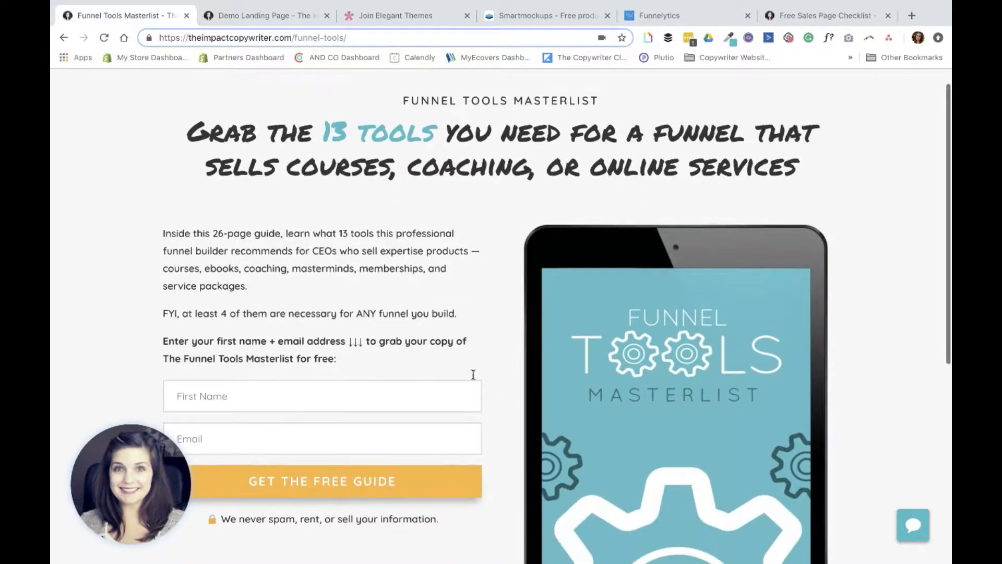
scroll(656, 351, "down", 6)
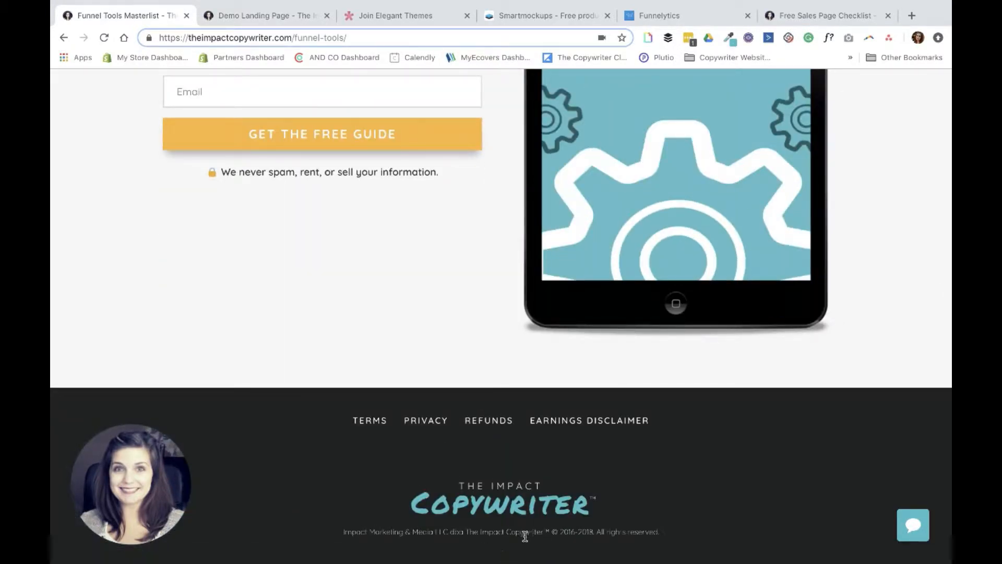
scroll(514, 517, "up", 10)
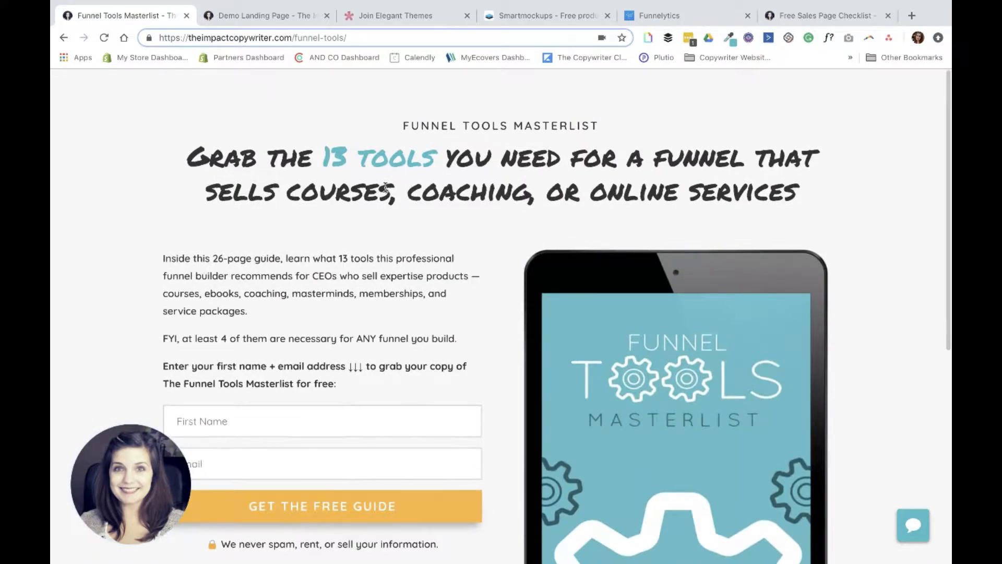
Open the media library for the image placeholder beside the opt-in form on the demo landing page.
left_click(245, 15)
scroll(517, 280, "down", 5)
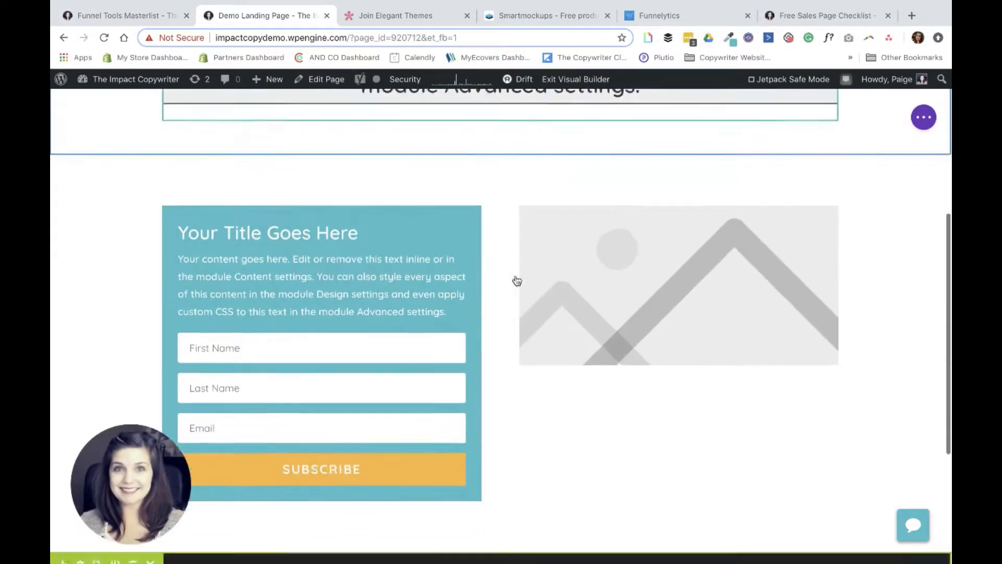
left_click(651, 228)
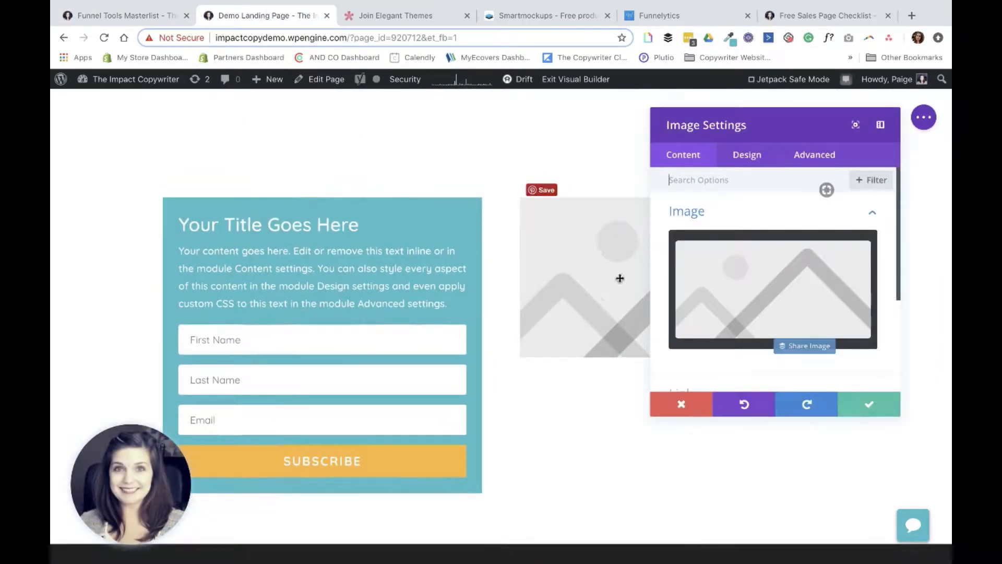
left_click(752, 285)
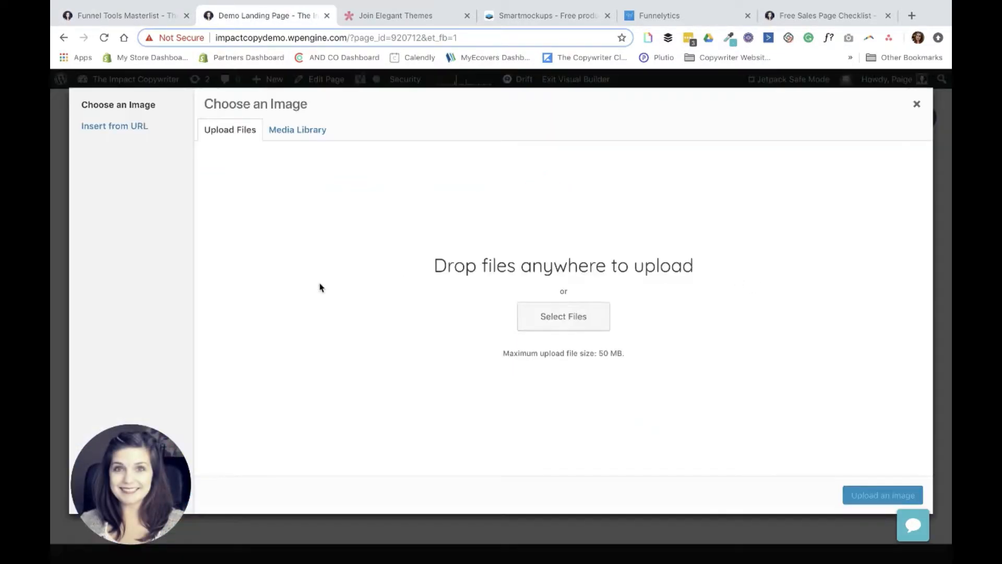
left_click(307, 134)
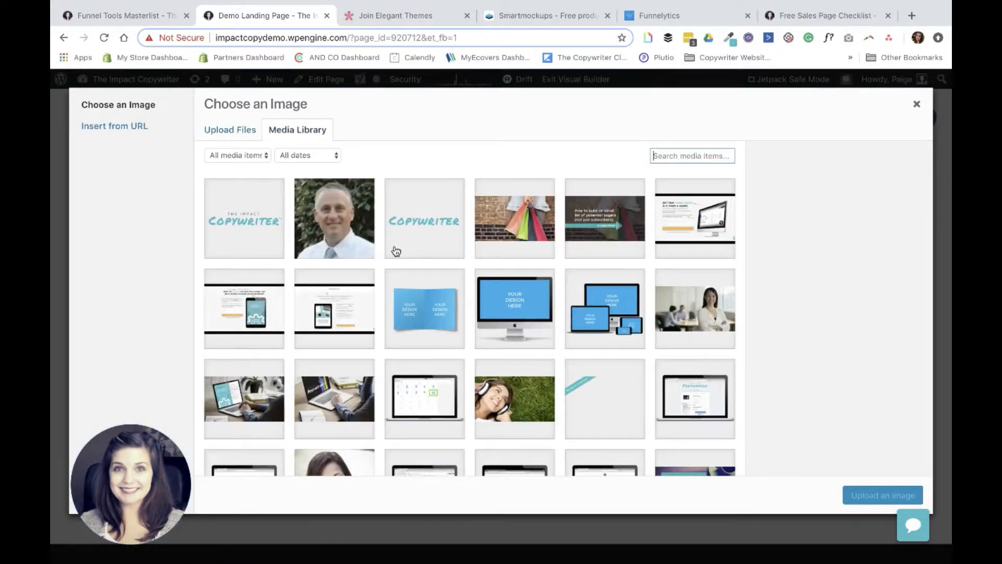
Browse the media library thumbnails for the Funnel Tools Masterlist mockup.
scroll(397, 252, "down", 3)
scroll(395, 251, "down", 3)
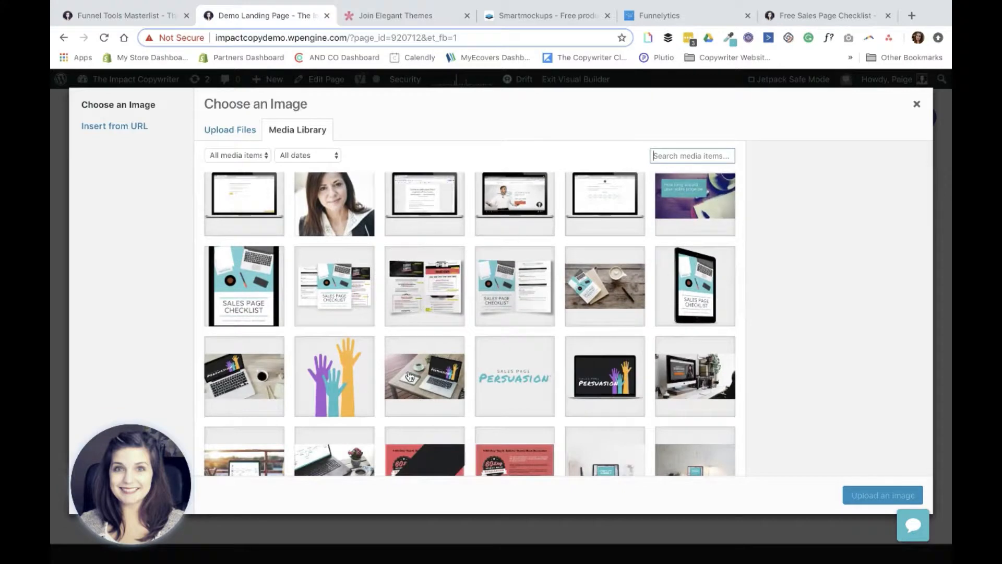
scroll(399, 288, "down", 3)
scroll(410, 375, "up", 10)
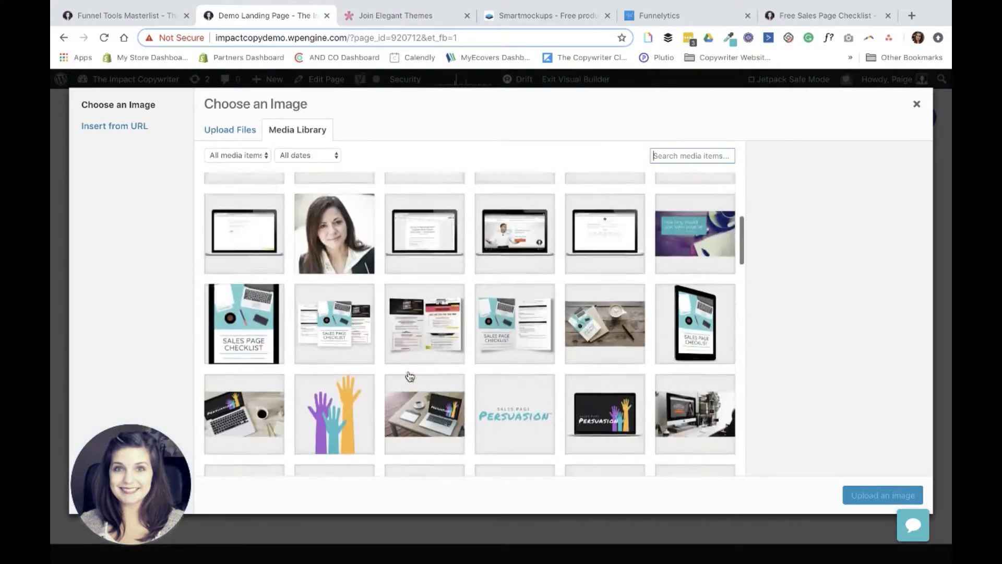
scroll(410, 376, "up", 3)
scroll(410, 376, "down", 10)
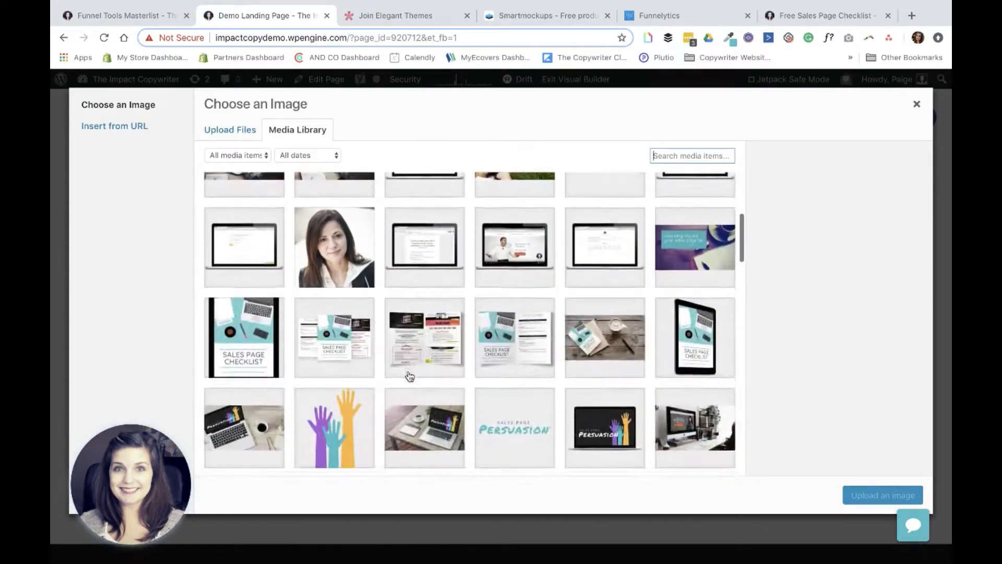
scroll(410, 376, "down", 6)
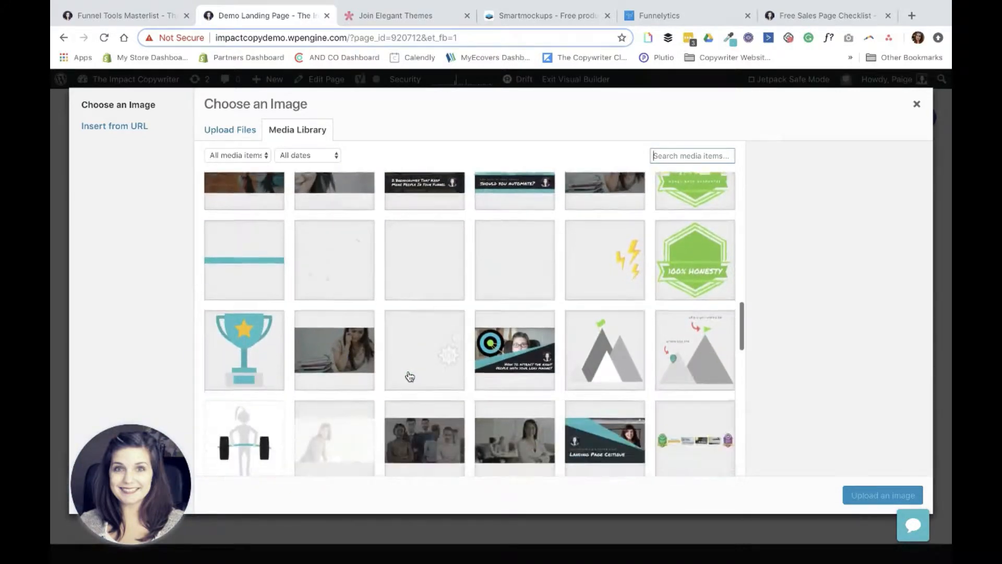
scroll(410, 376, "down", 1)
Search the media library for "tool" and insert tools-masterlist-mockup.png as the opt-in section's image, keeping the change.
left_click(687, 156)
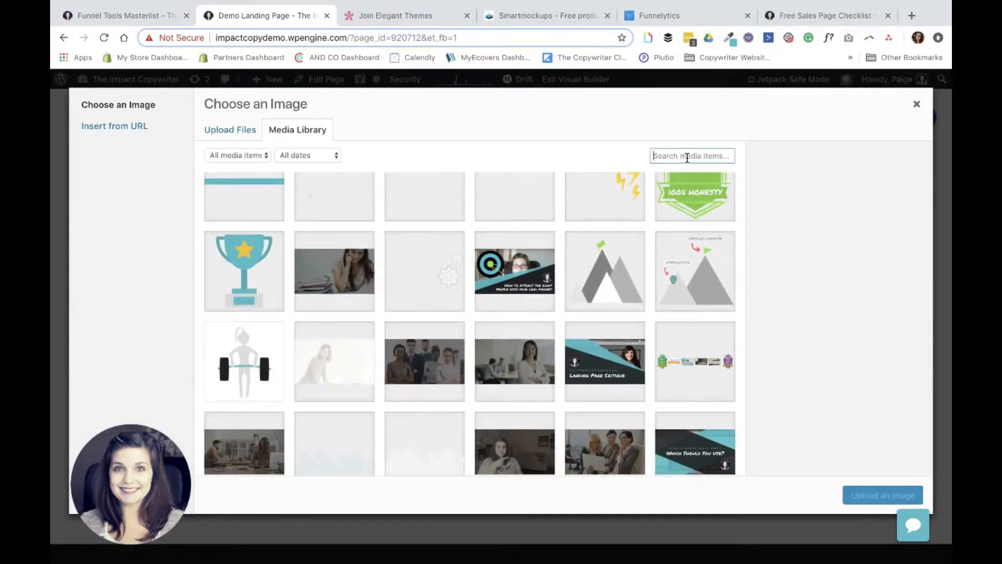
type("tool")
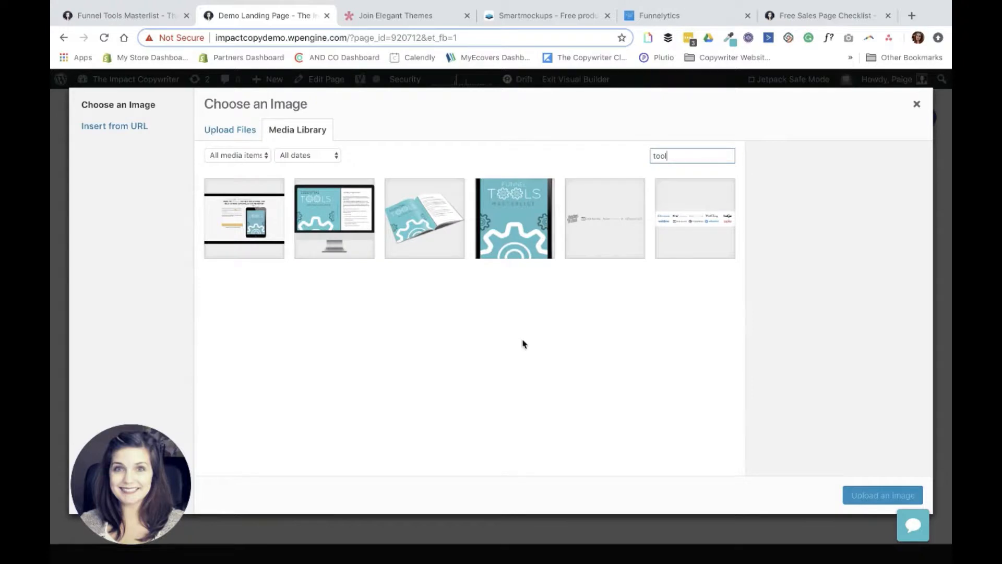
left_click(519, 213)
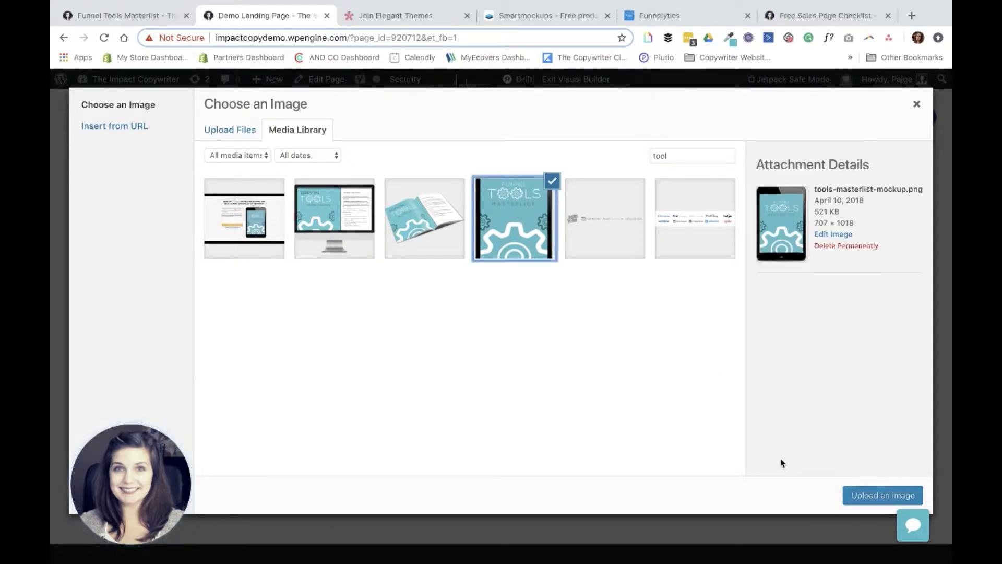
left_click(883, 495)
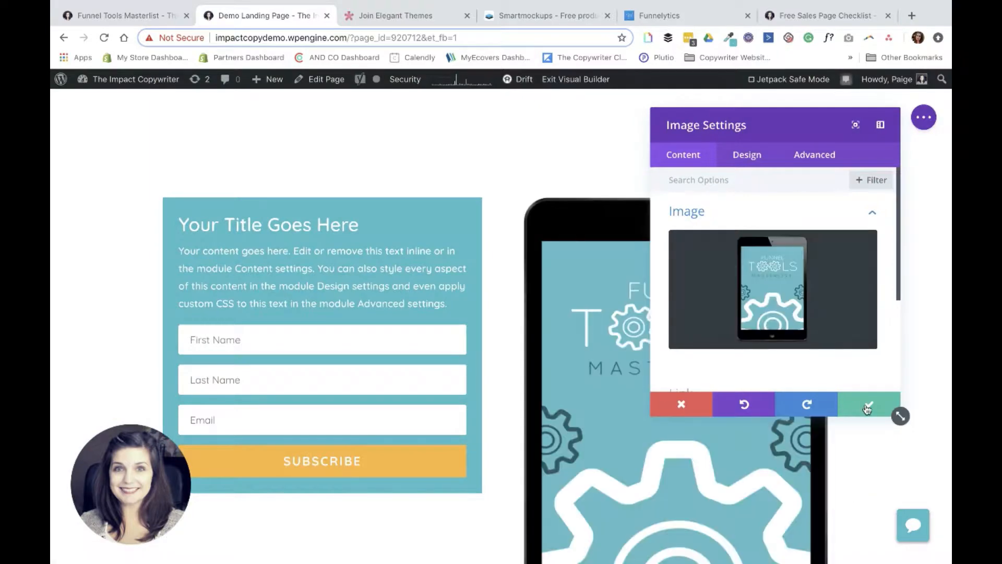
scroll(563, 396, "down", 4)
scroll(562, 396, "up", 3)
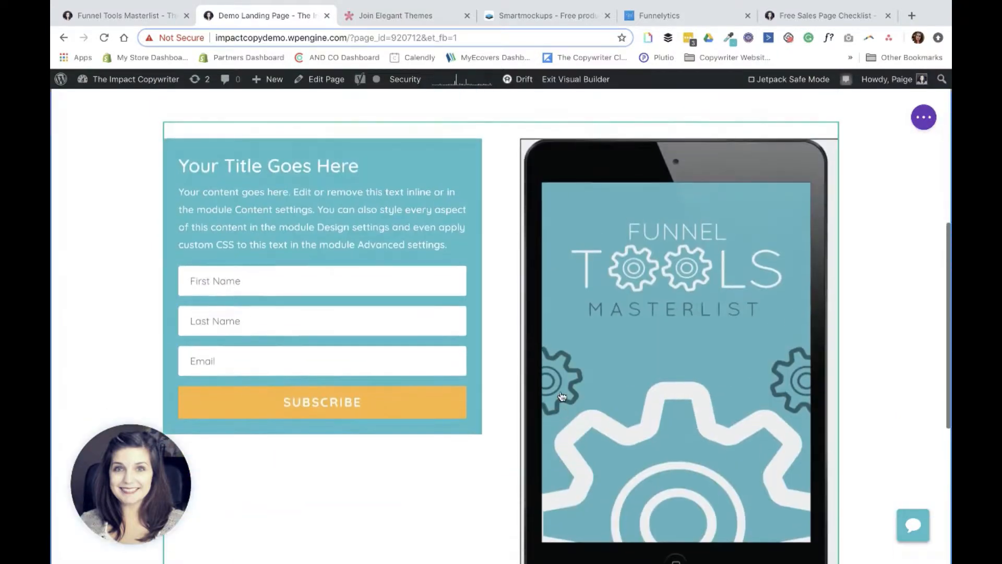
scroll(562, 397, "up", 4)
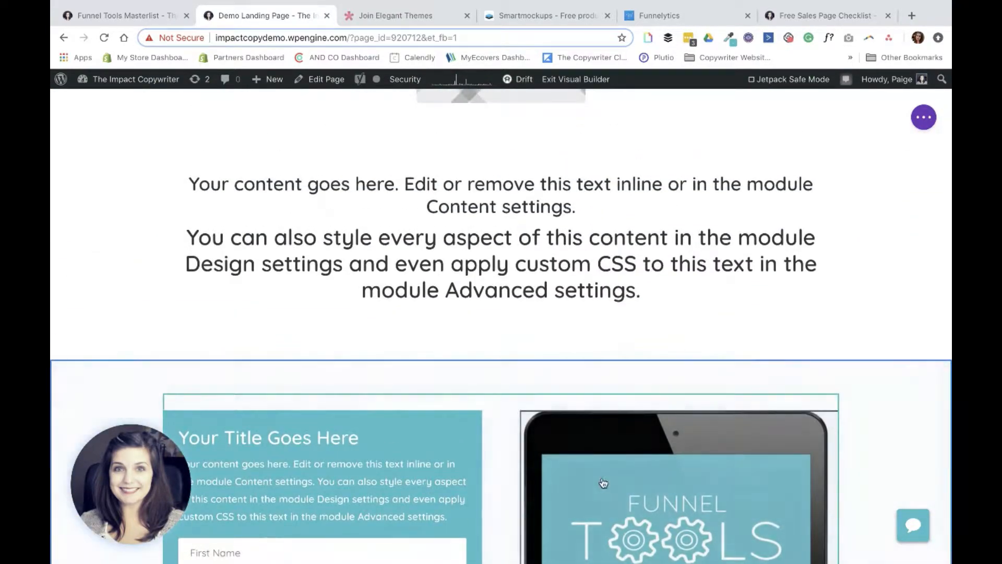
scroll(559, 398, "down", 5)
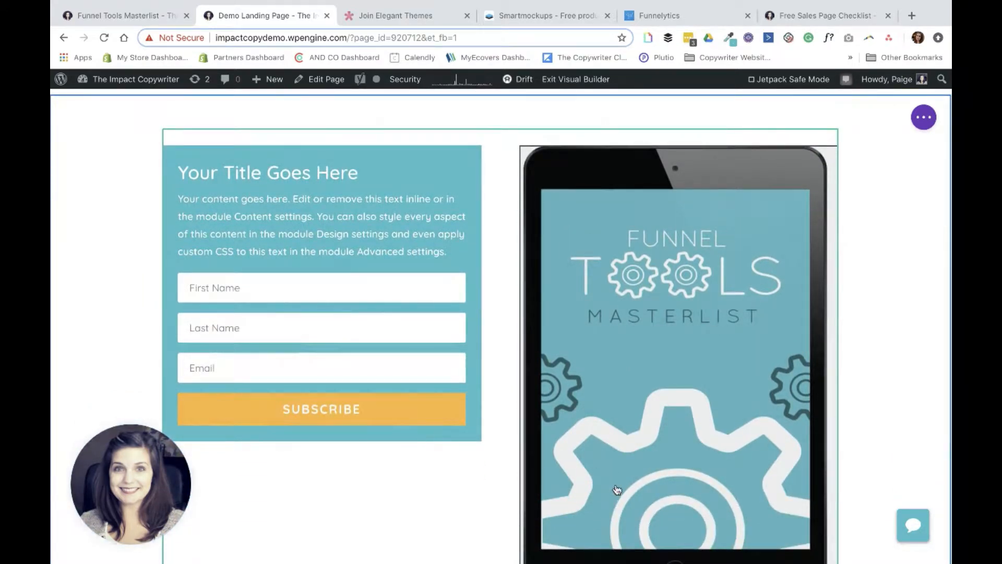
Open Canva in a new browser tab and show its full range of design types.
left_click(912, 15)
type("canva.")
key("Return")
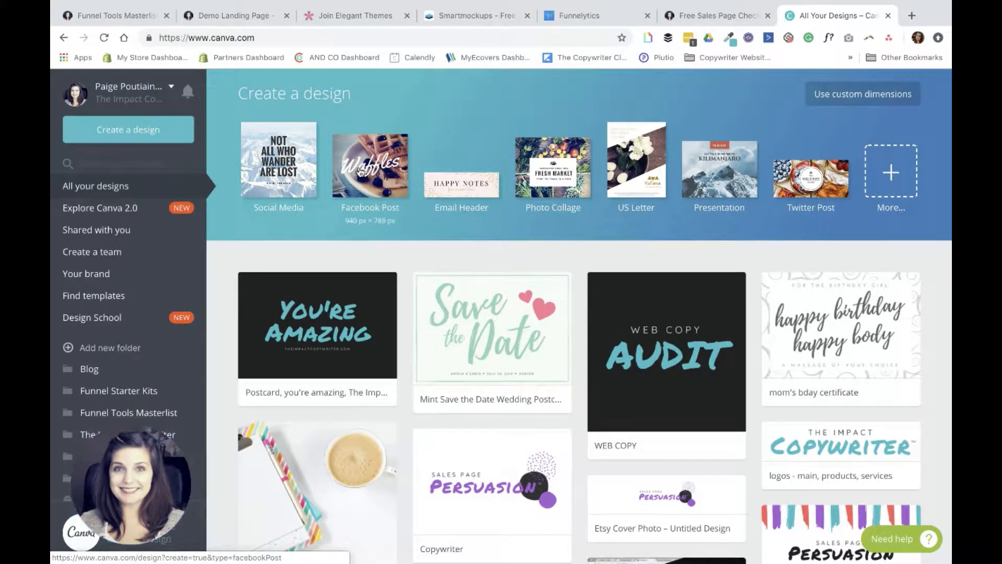
left_click(887, 175)
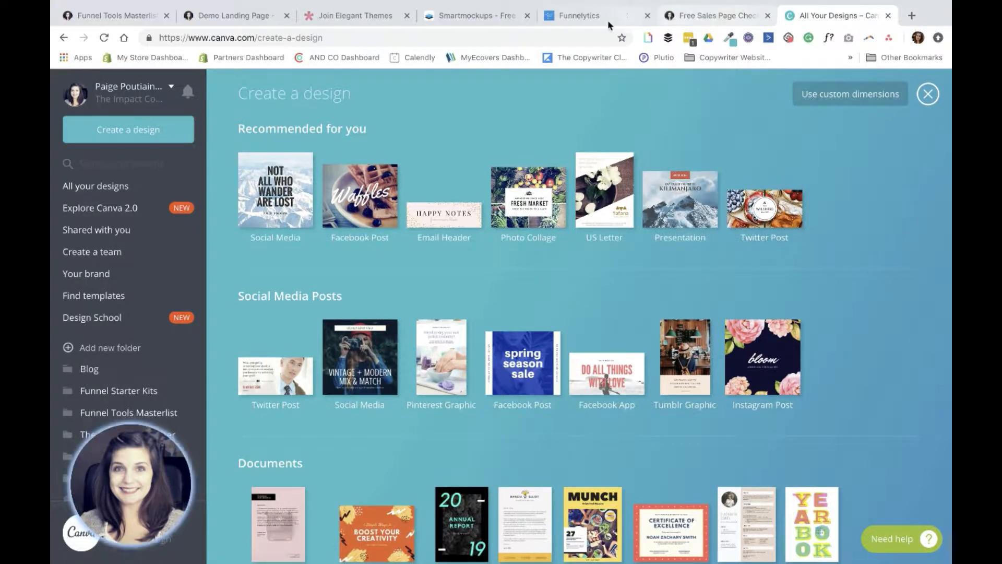
Switch to Smartmockups, place its tab beside Canva's, and view the New iPad Pro mockup among the digital tablet mockups.
left_click_drag(468, 21, 682, 17)
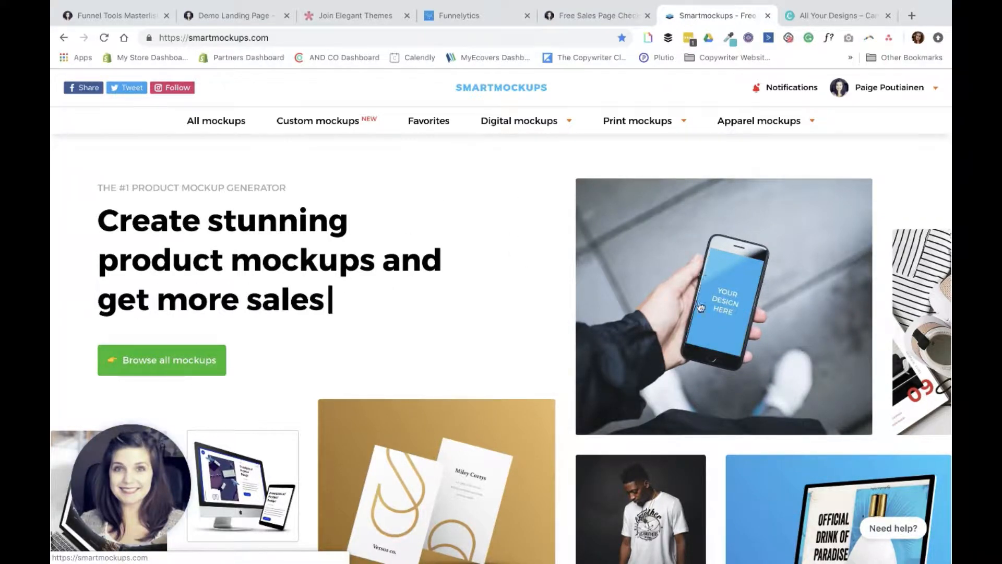
mouse_move(568, 123)
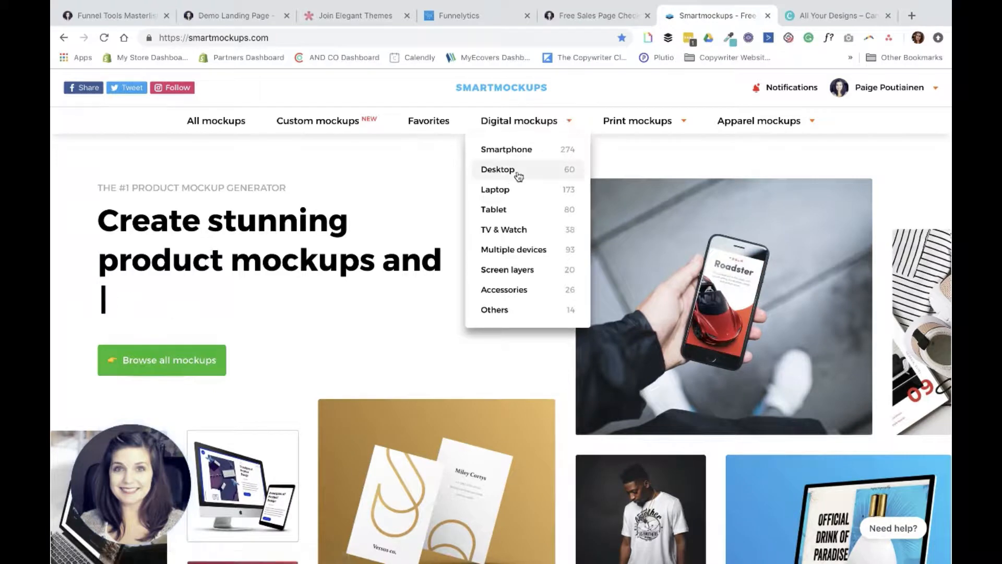
left_click(496, 210)
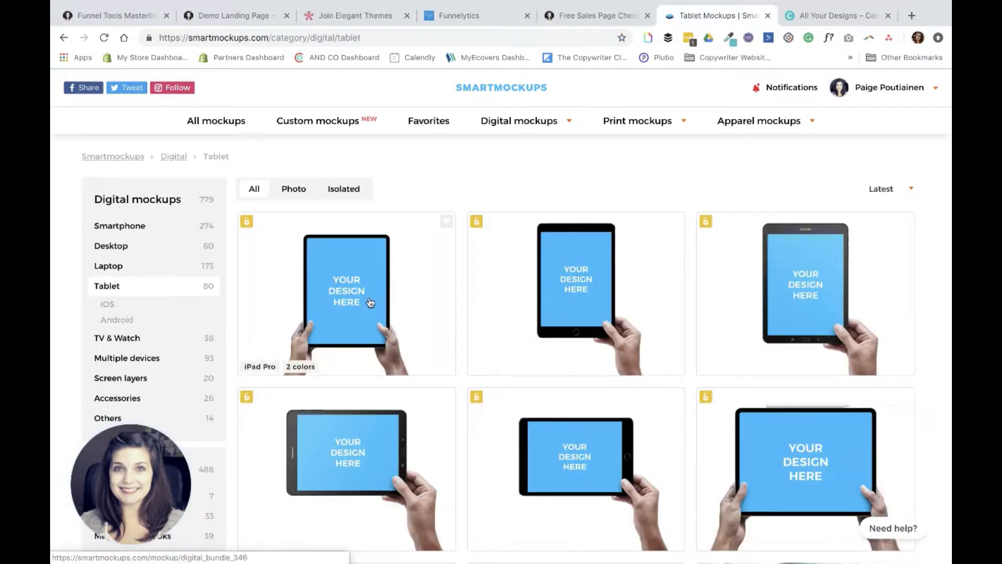
left_click(370, 303)
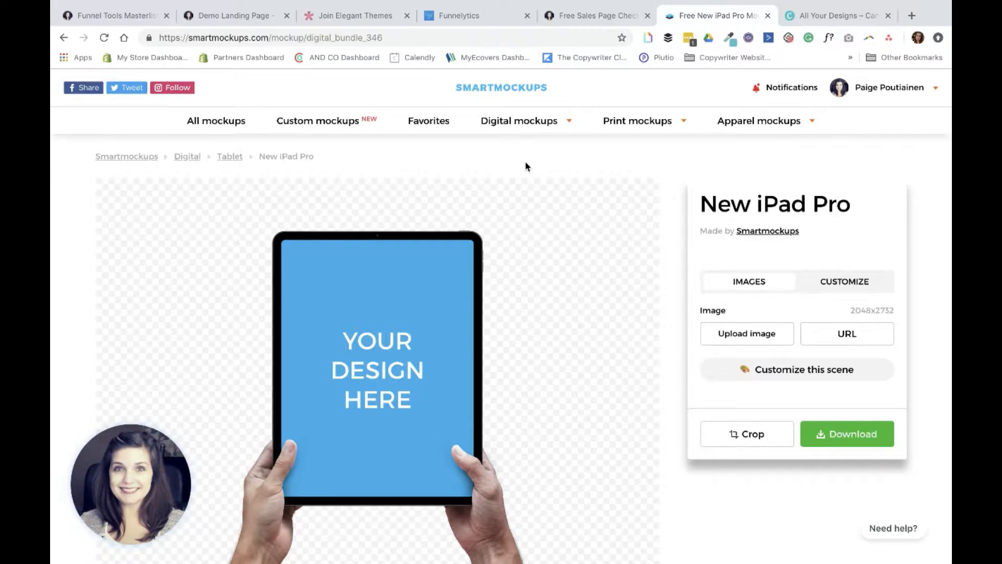
Examine the book, document and tablet mockup images on the published Sales Page Checklist page.
left_click(568, 21)
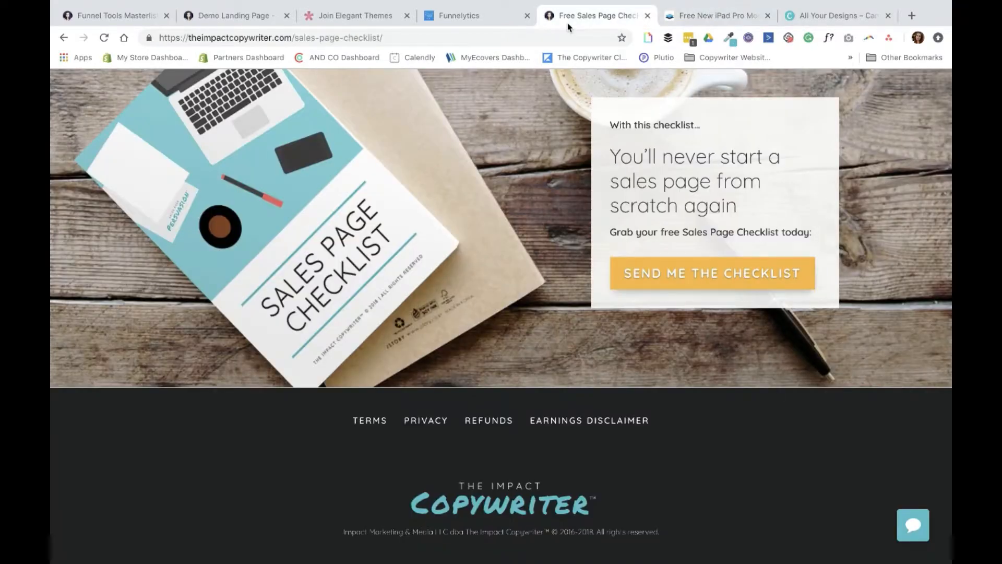
scroll(443, 172, "up", 2)
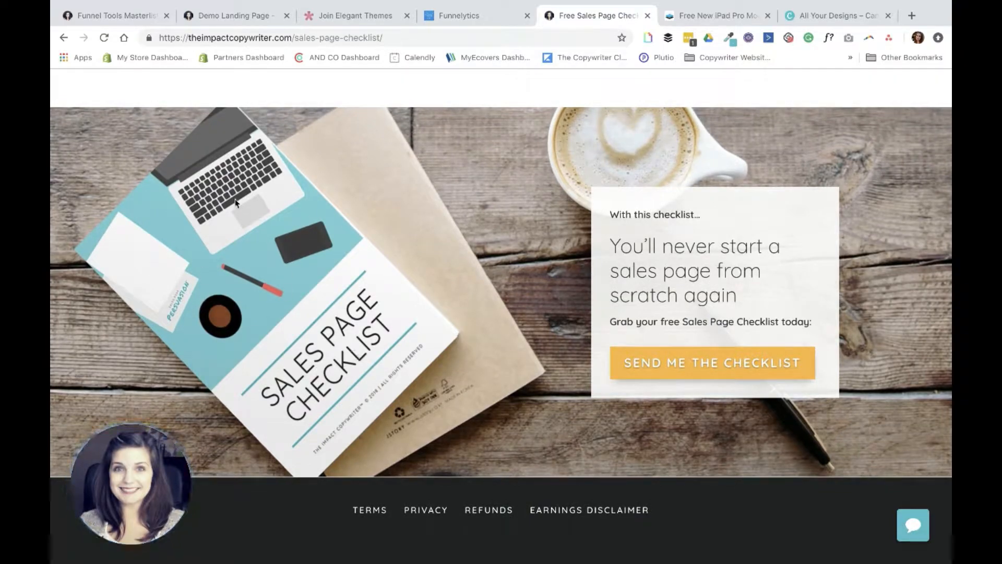
scroll(252, 267, "down", 10)
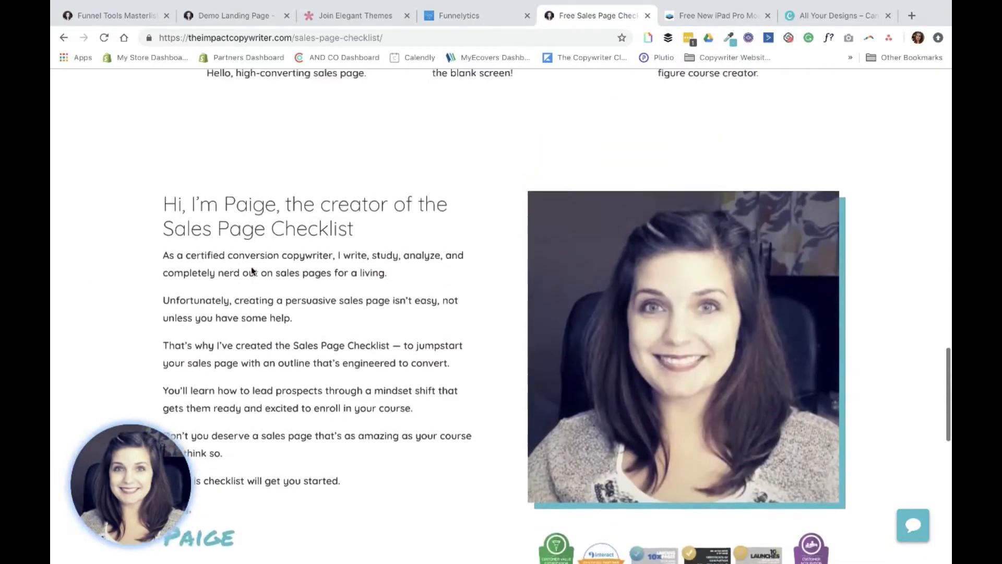
scroll(252, 269, "up", 10)
scroll(477, 387, "down", 1)
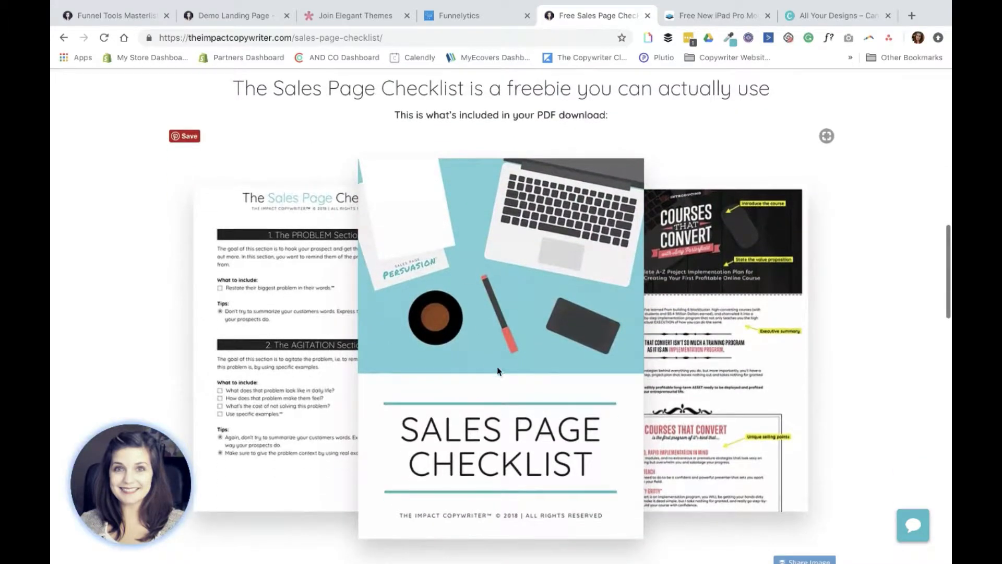
scroll(608, 319, "up", 10)
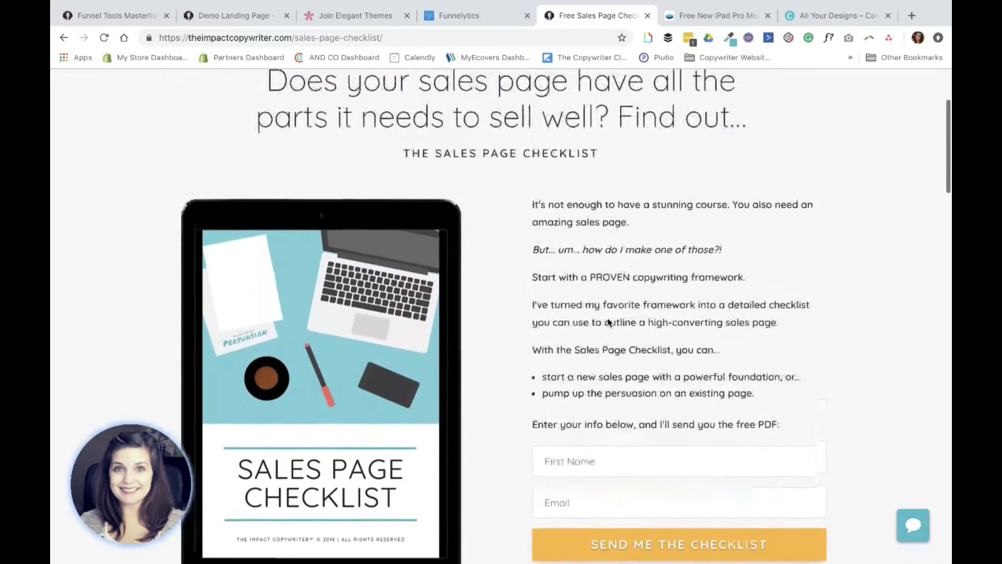
scroll(375, 291, "down", 1)
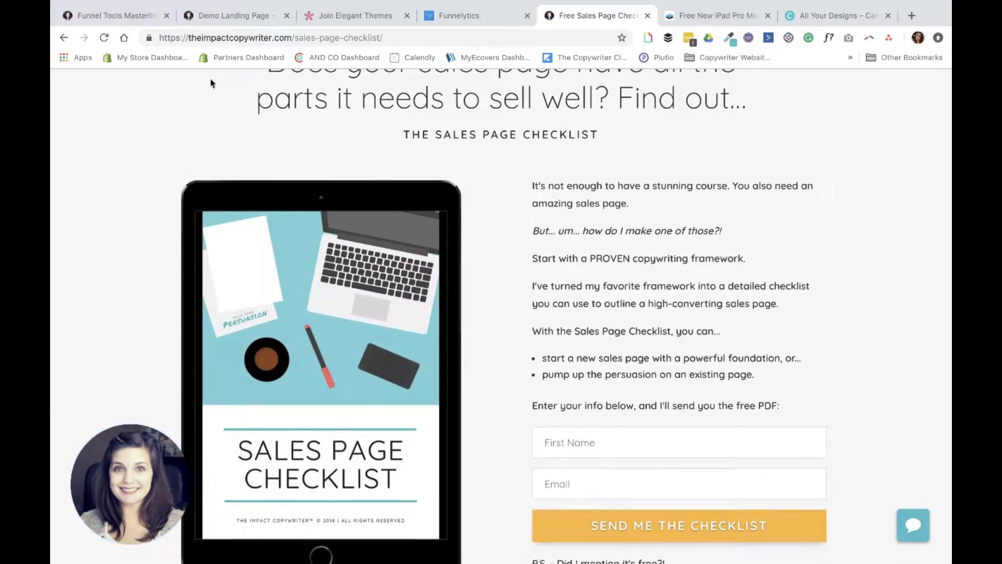
Copy the "Funnel Tools Masterlist" label and the "Grab the 13 tools" headline from the published Funnel Tools page.
left_click(134, 16)
left_click(219, 16)
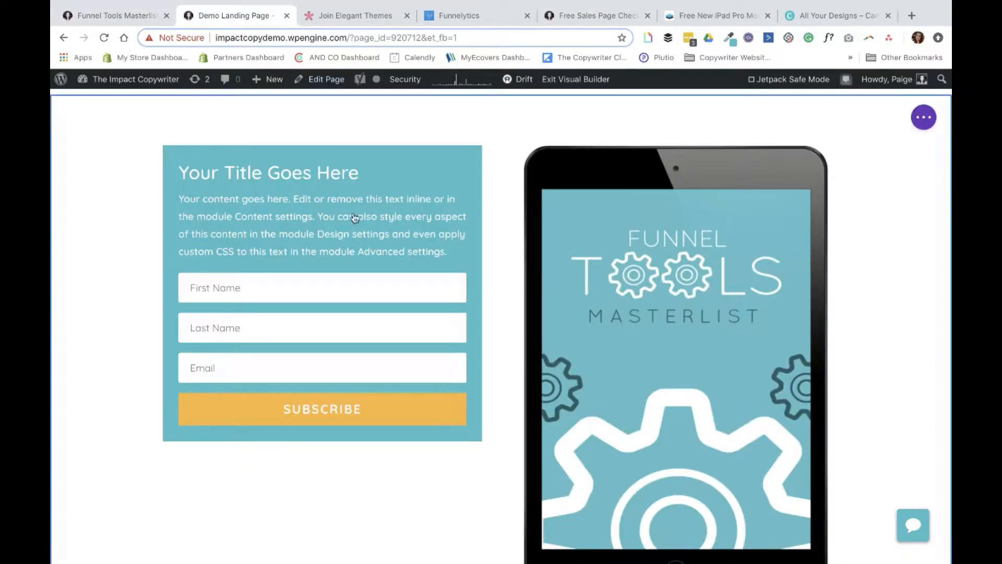
scroll(355, 218, "up", 5)
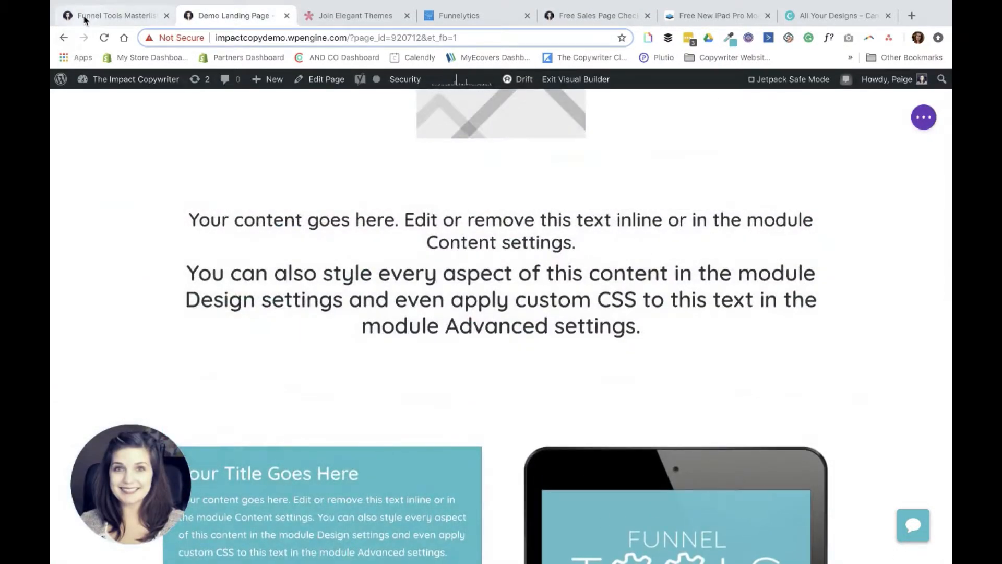
left_click(84, 20)
left_click_drag(396, 130, 808, 194)
key("ctrl+c")
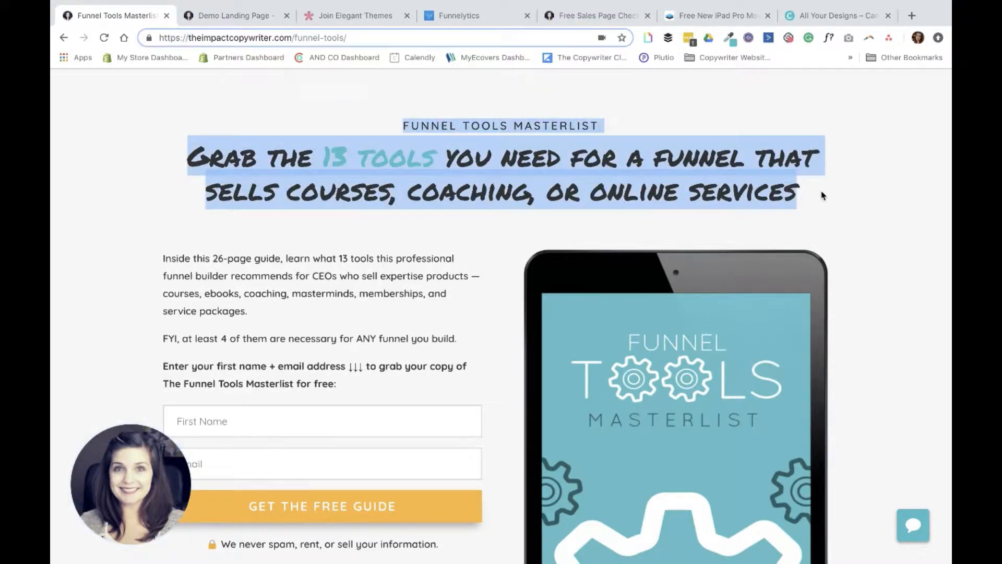
Replace the placeholder content of the demo page's heading text module with the copied Funnel Tools Masterlist label and headline.
left_click(235, 16)
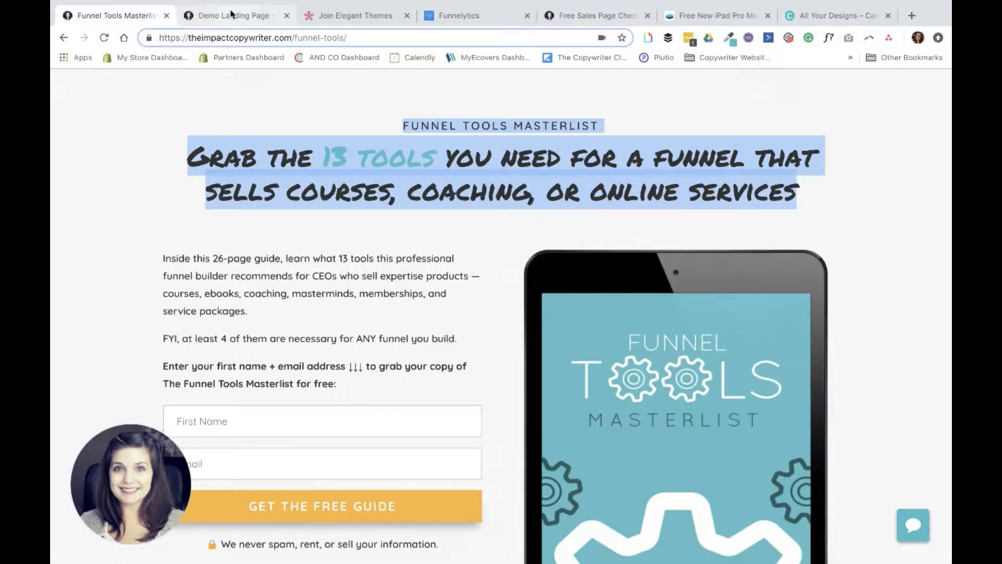
mouse_move(501, 248)
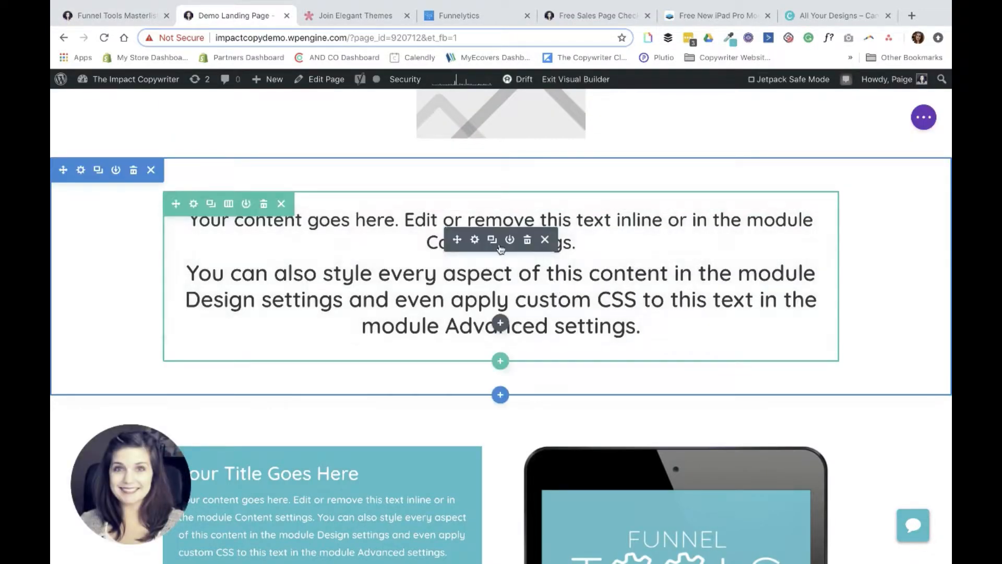
left_click(474, 240)
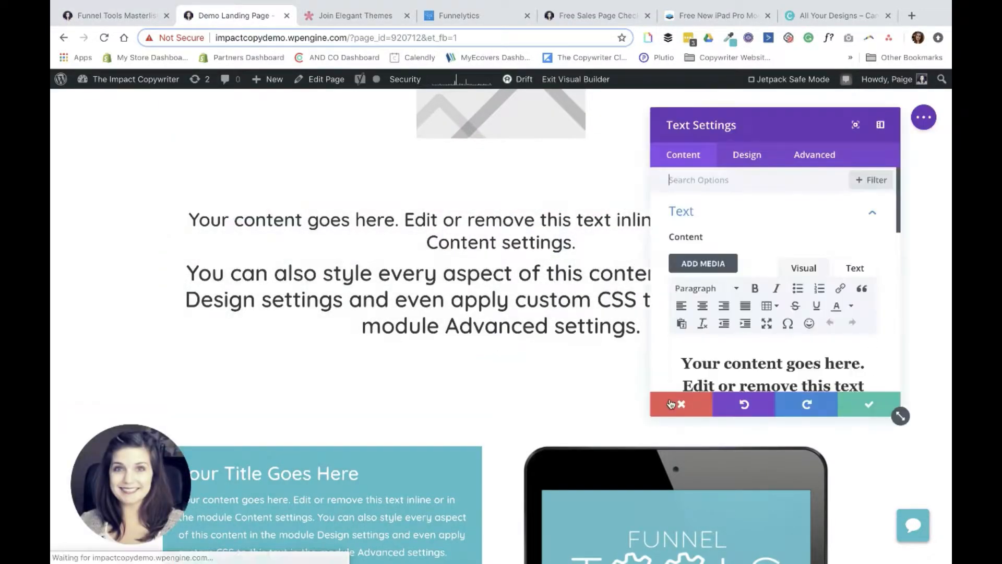
triple_click(712, 360)
key("ctrl+v")
scroll(731, 360, "down", 2)
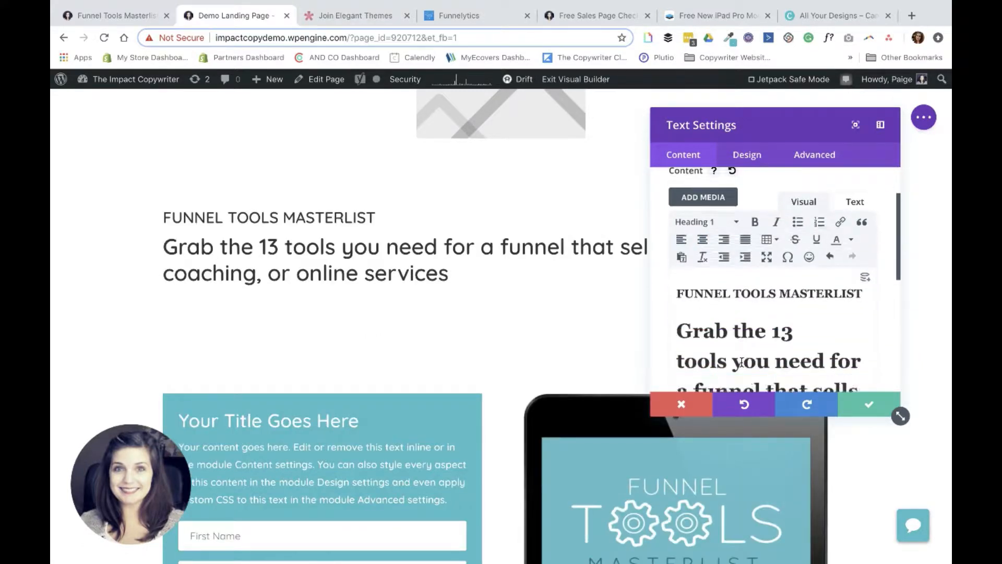
scroll(752, 342, "down", 1)
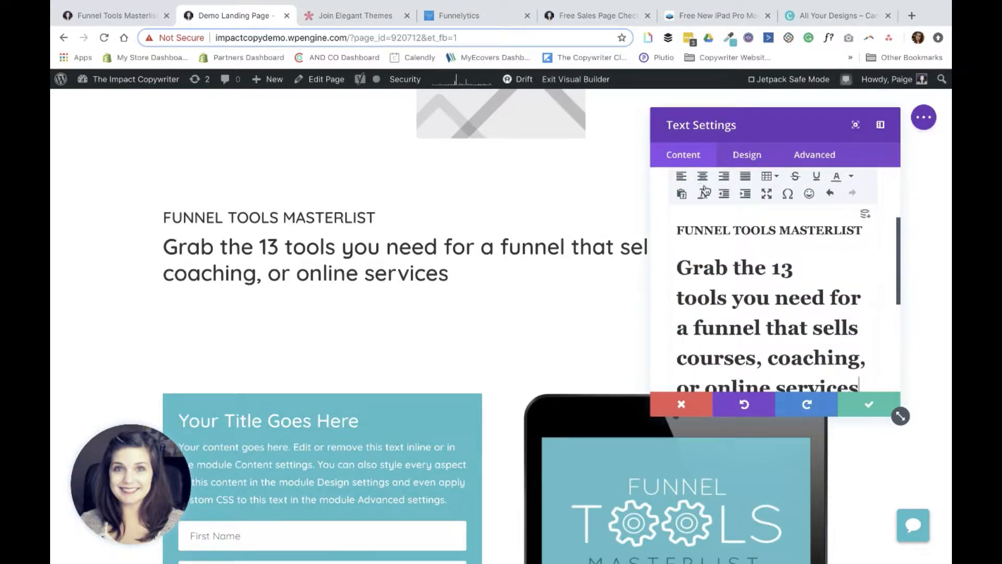
Center-align both the "Grab the 13 tools" headline and the "Funnel Tools Masterlist" label in the text module.
left_click(702, 177)
left_click(714, 230)
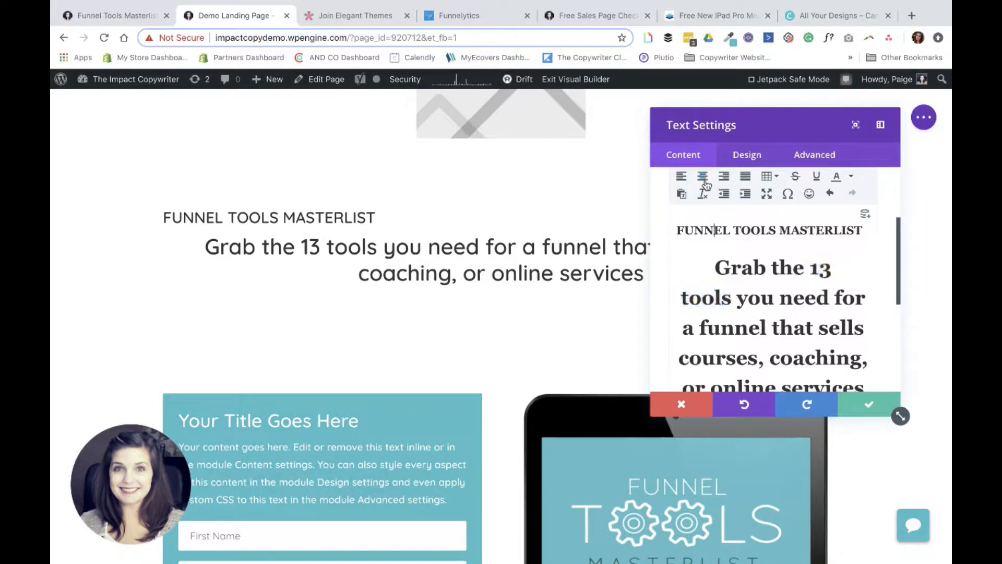
left_click(704, 178)
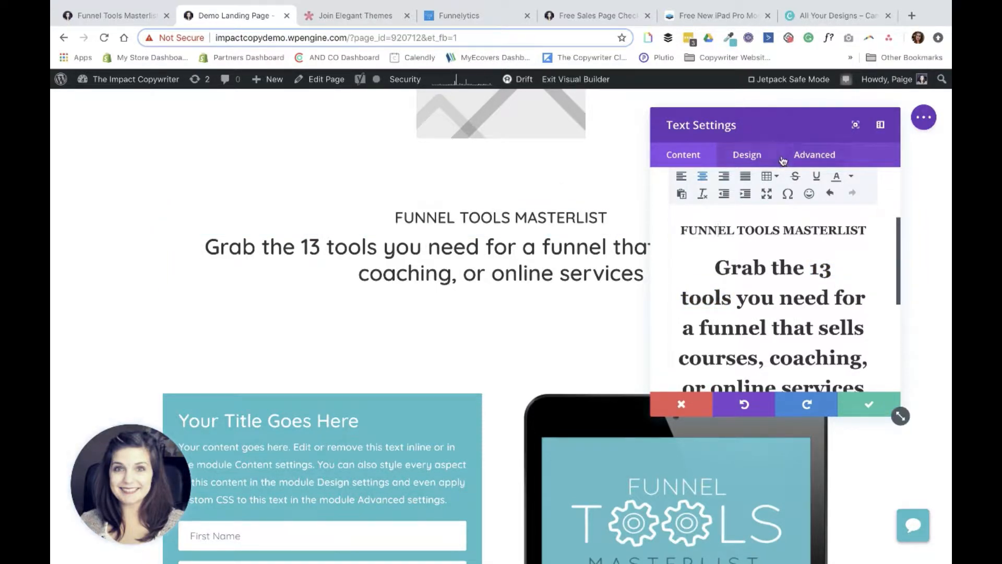
Set the H1 heading font weight to Light in the text module's heading design settings.
left_click(746, 156)
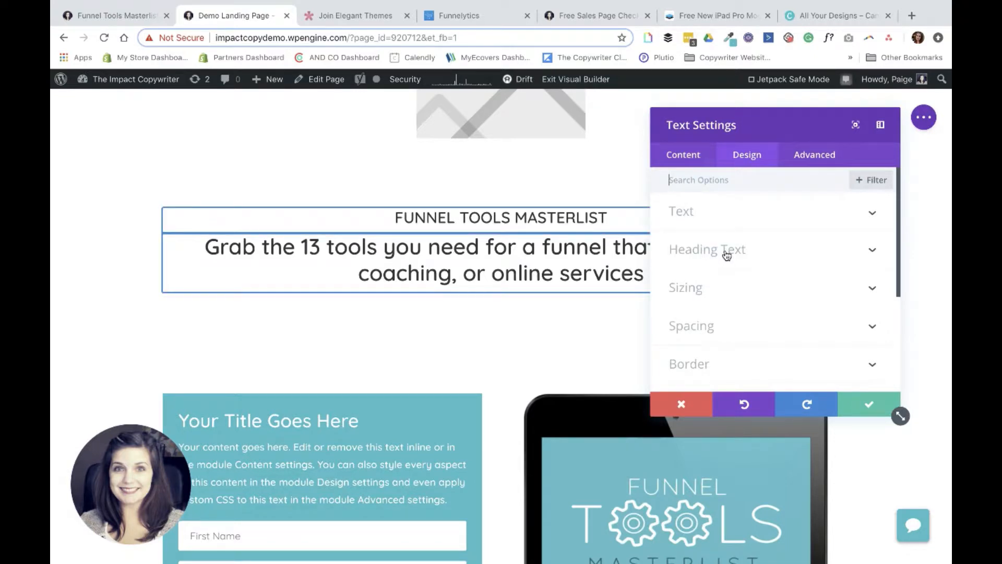
left_click(724, 250)
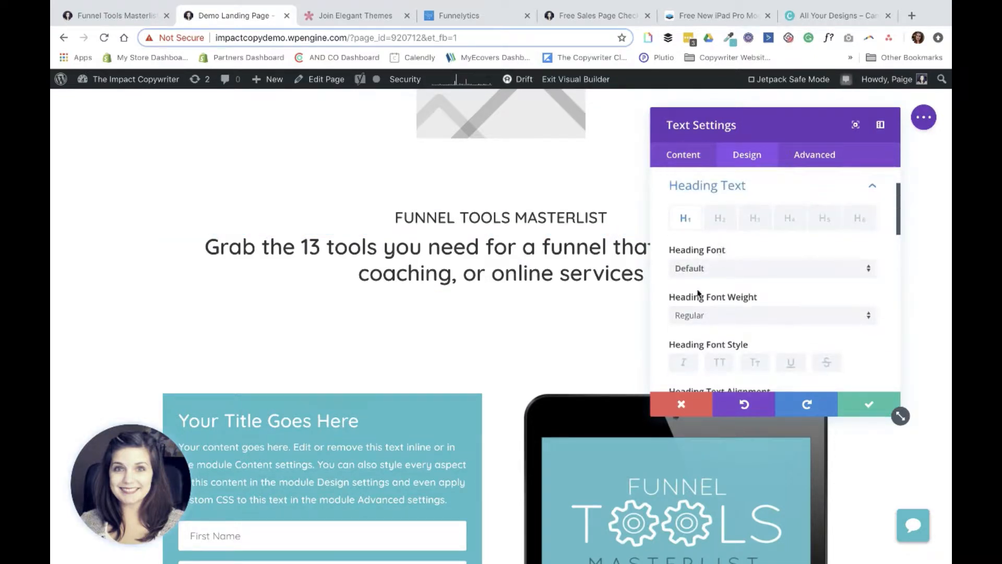
scroll(698, 293, "down", 1)
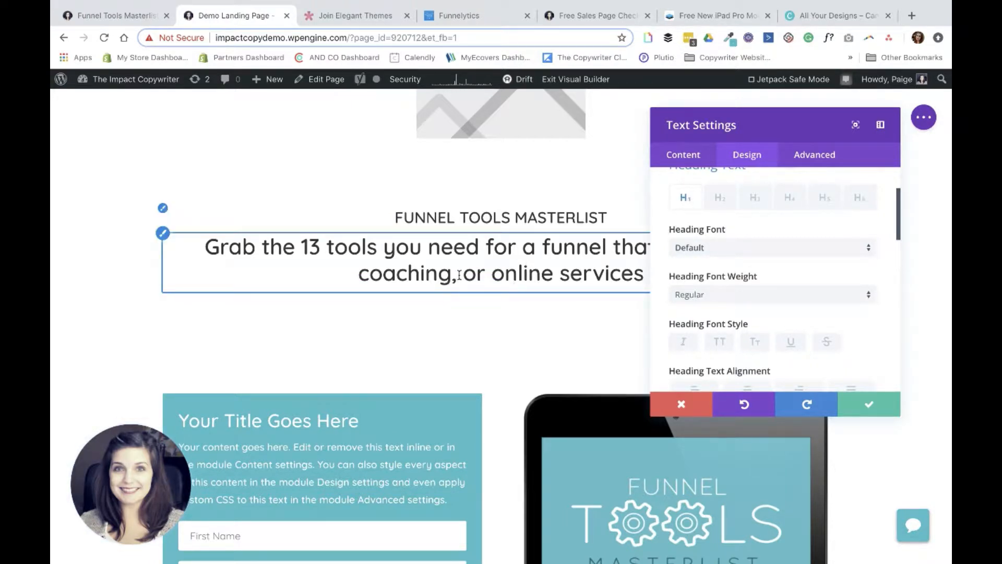
scroll(779, 290, "down", 1)
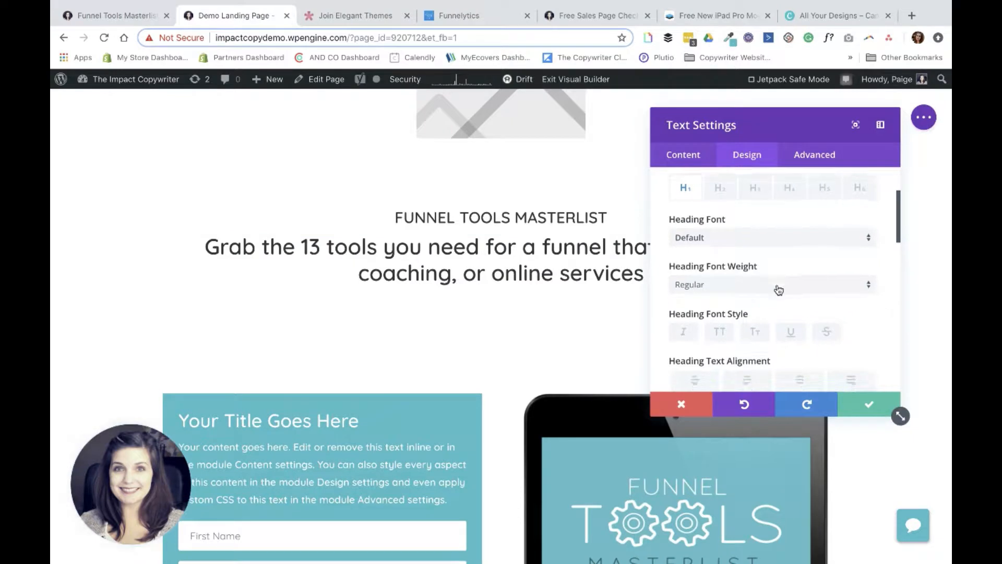
left_click(773, 290)
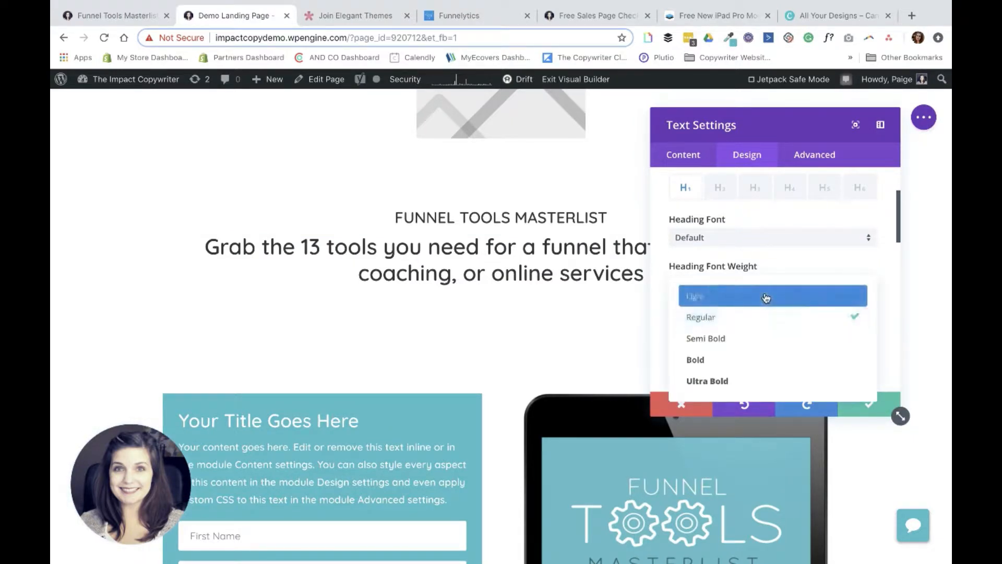
left_click(766, 294)
Set the H1 heading text size to 50px.
scroll(813, 336, "down", 5)
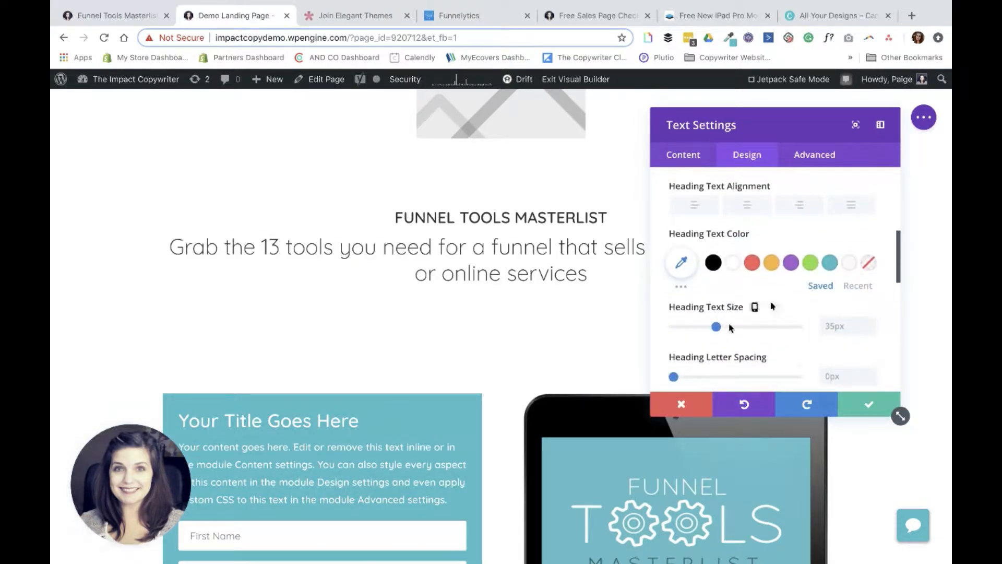
left_click_drag(717, 327, 736, 328)
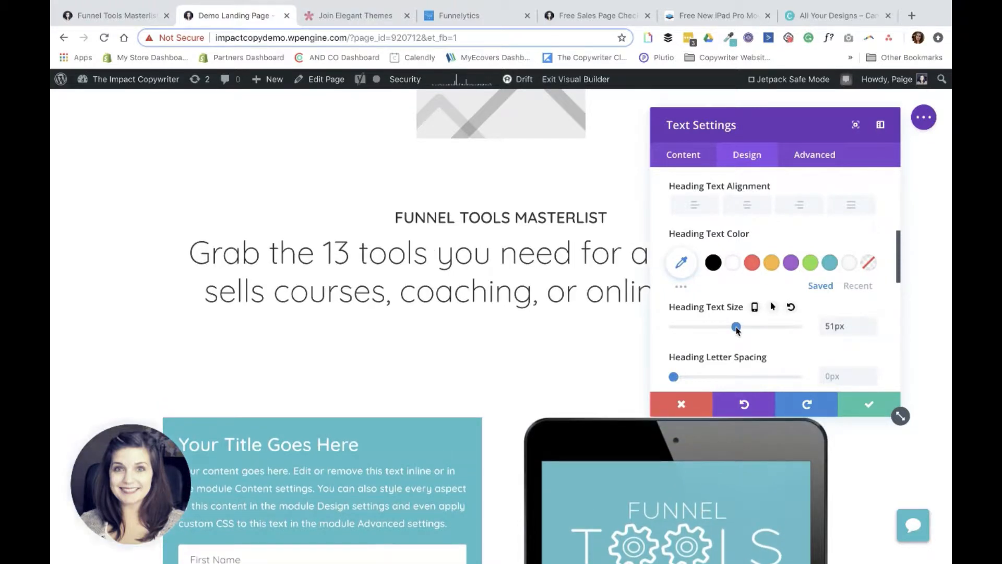
left_click_drag(737, 329, 735, 328)
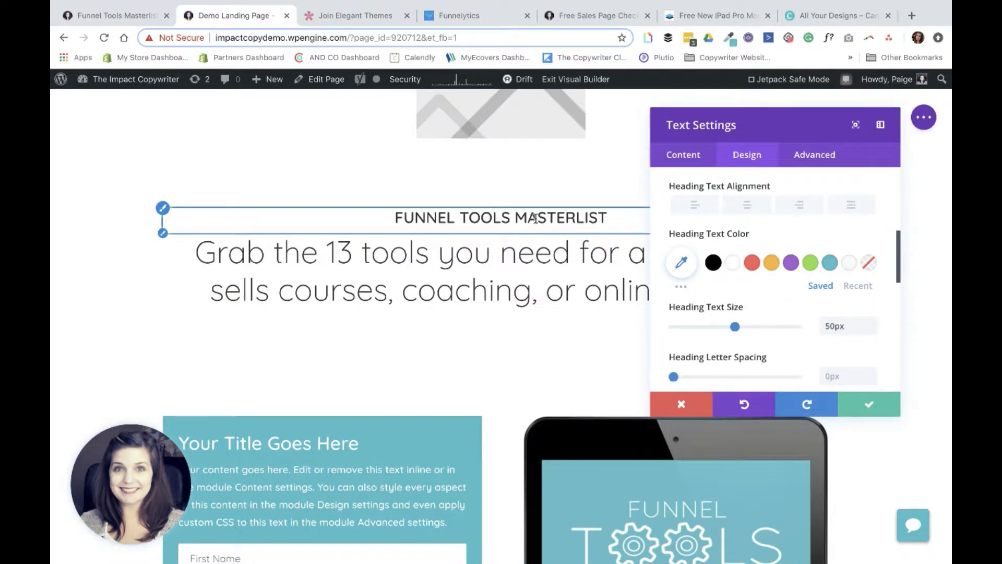
Check the "Funnel Tools Masterlist" label on the published Funnel Tools page and set the demo module's H3 text size to 20px.
scroll(731, 303, "up", 3)
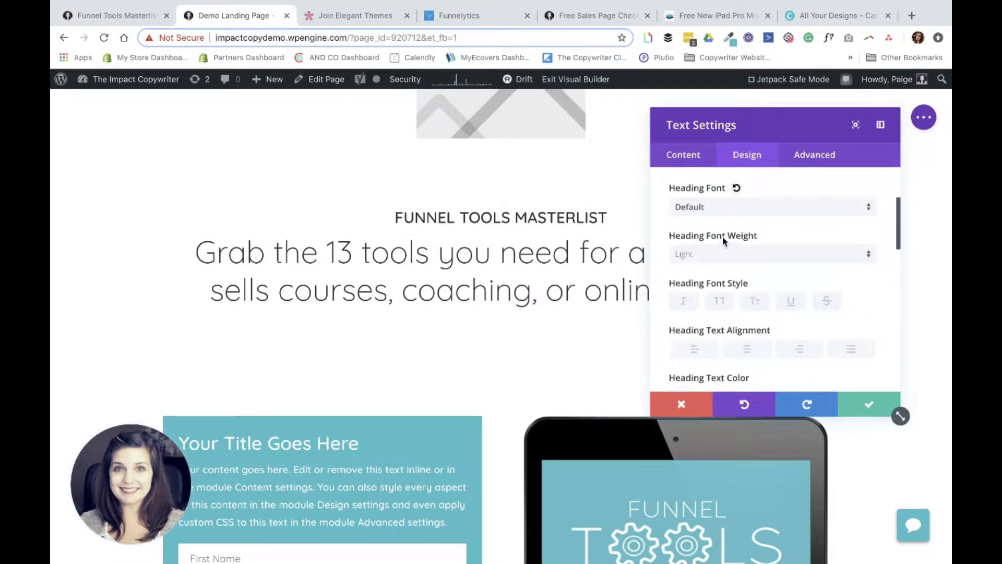
scroll(724, 241, "up", 2)
left_click(721, 252)
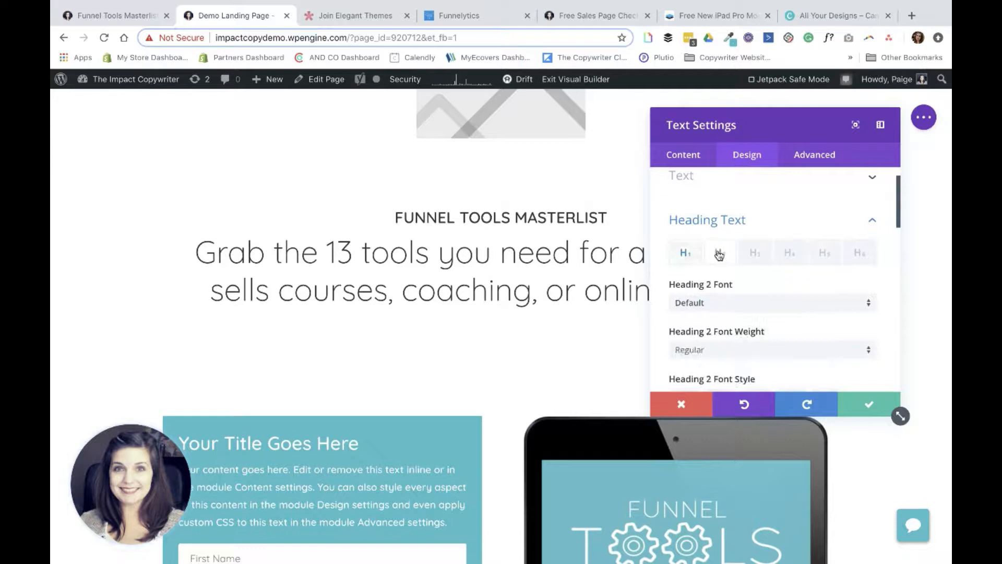
left_click(754, 254)
scroll(753, 261, "down", 3)
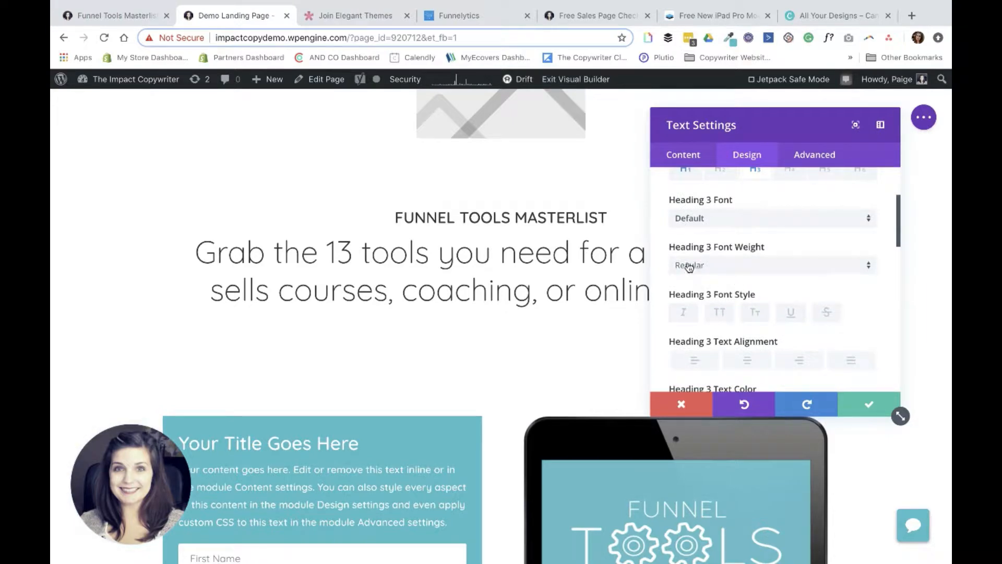
left_click(127, 14)
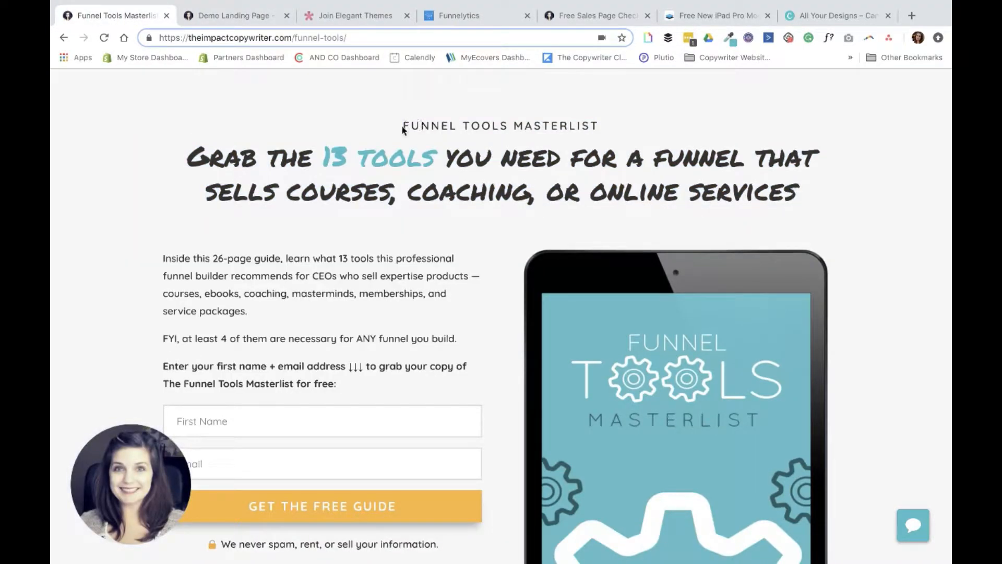
left_click_drag(403, 128, 595, 127)
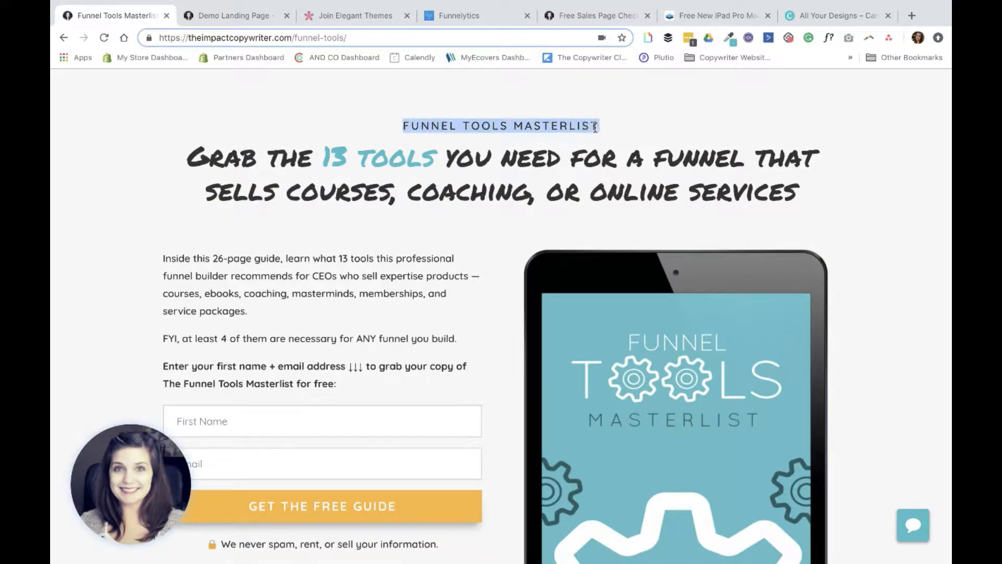
left_click(269, 9)
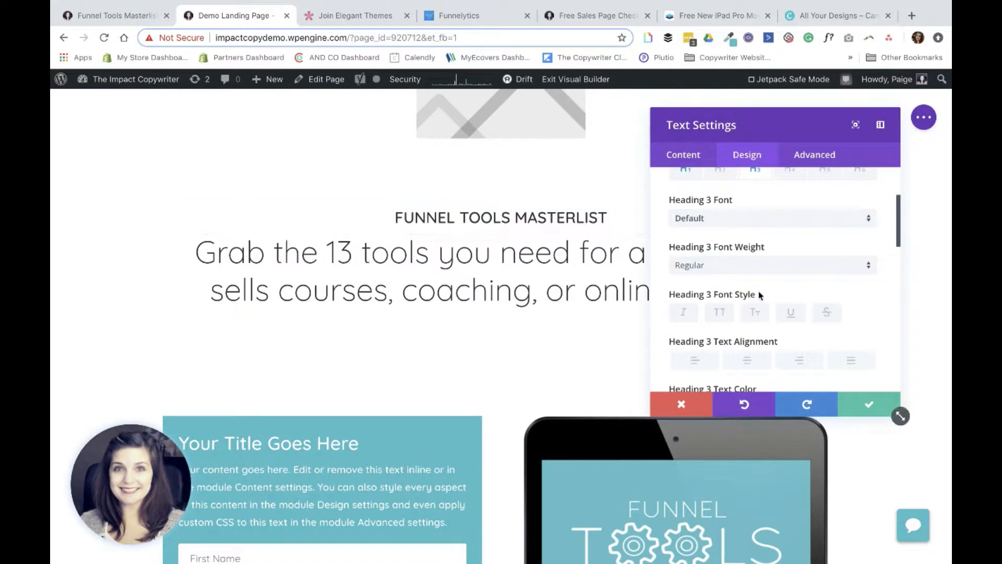
scroll(738, 324, "down", 3)
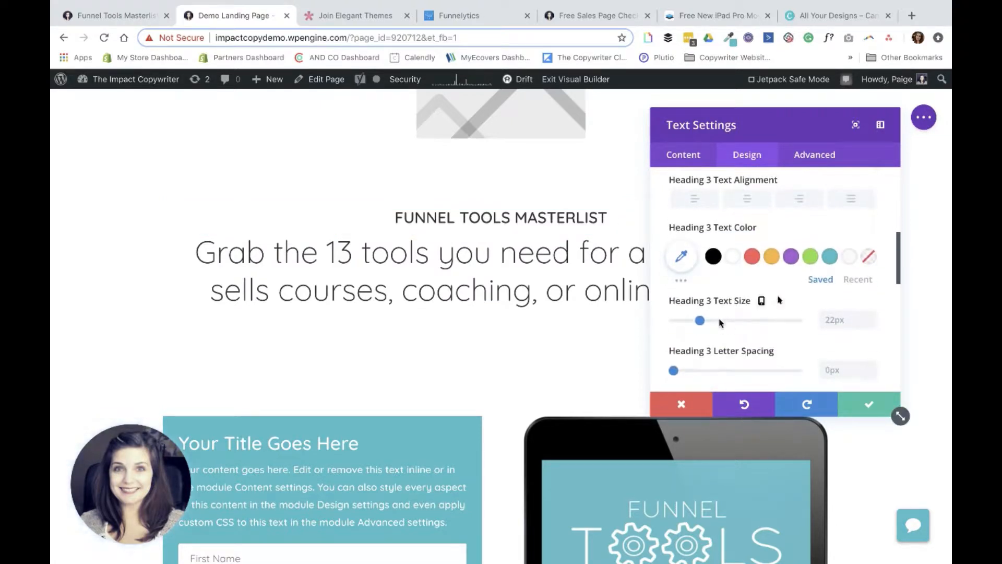
left_click(870, 325)
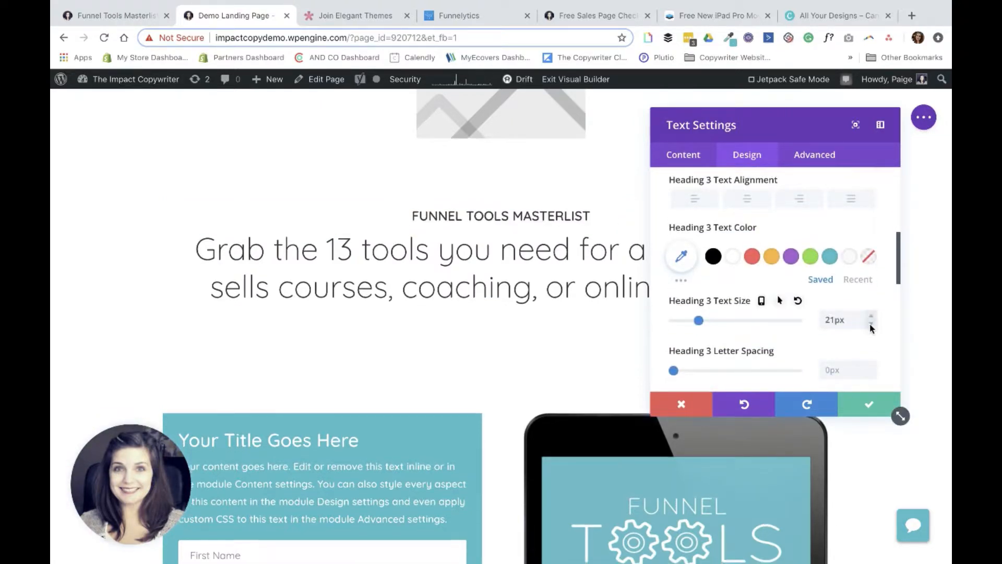
left_click(871, 324)
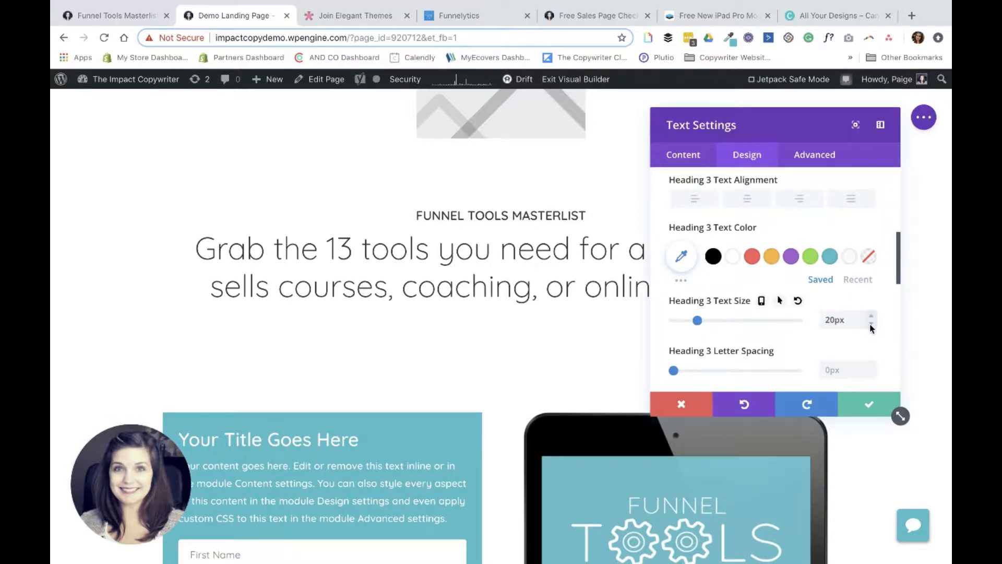
Set the H3 label's letter spacing to 3px.
scroll(807, 365, "down", 3)
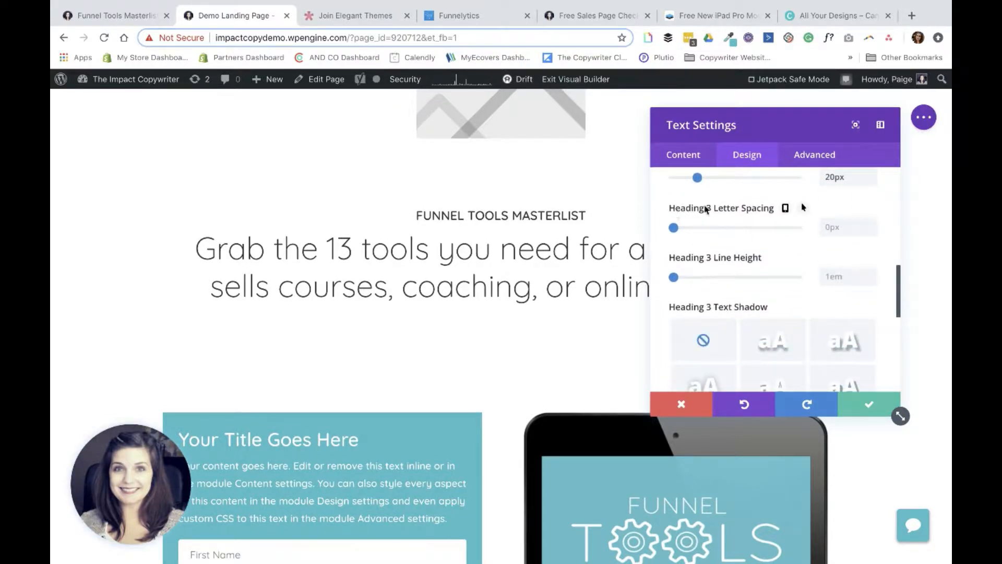
left_click(871, 224)
left_click(871, 224)
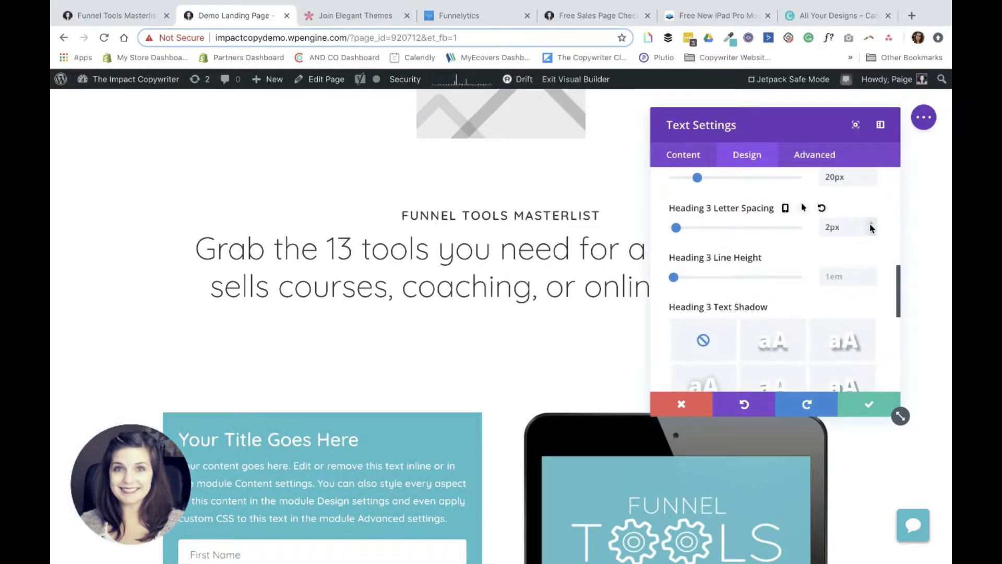
left_click(870, 224)
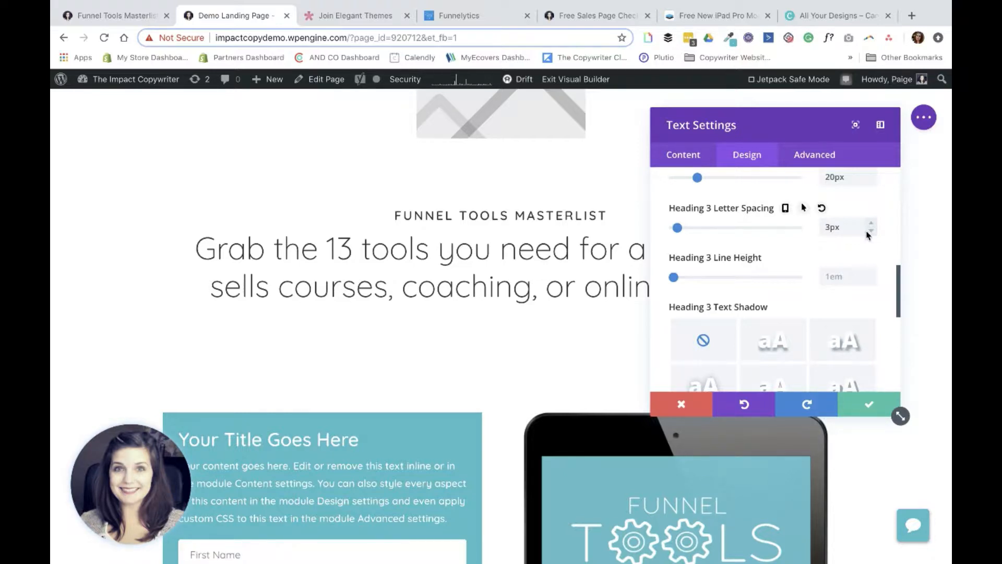
Check the headline on the published Funnel Tools page and set the demo module's H1 heading font to Permanent Marker.
scroll(801, 264, "up", 5)
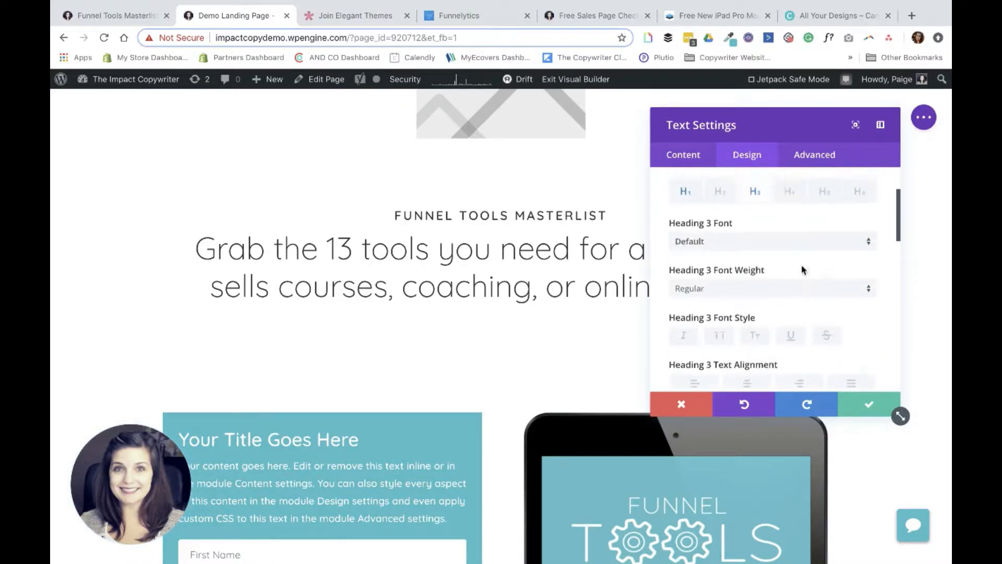
left_click(119, 16)
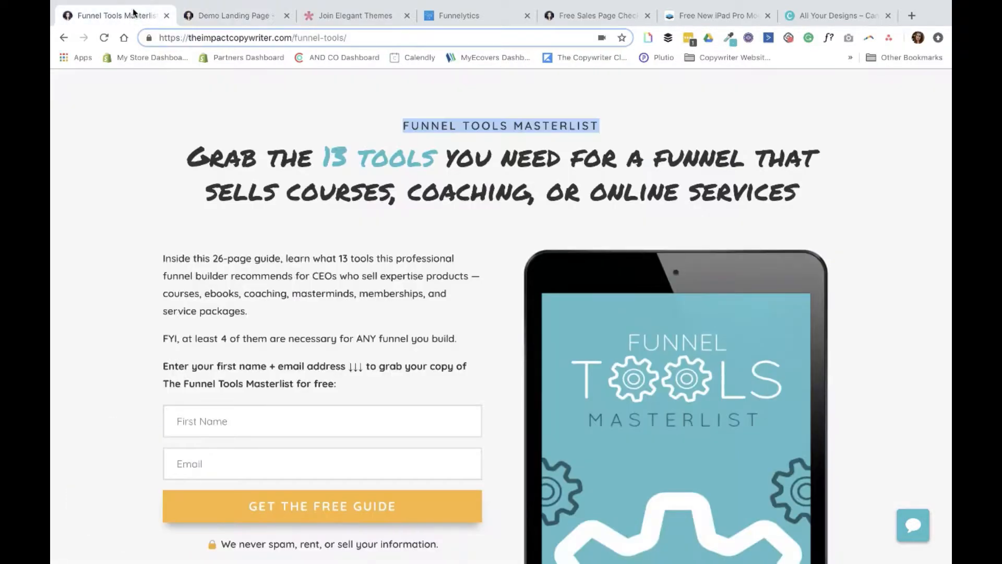
left_click_drag(471, 191, 187, 154)
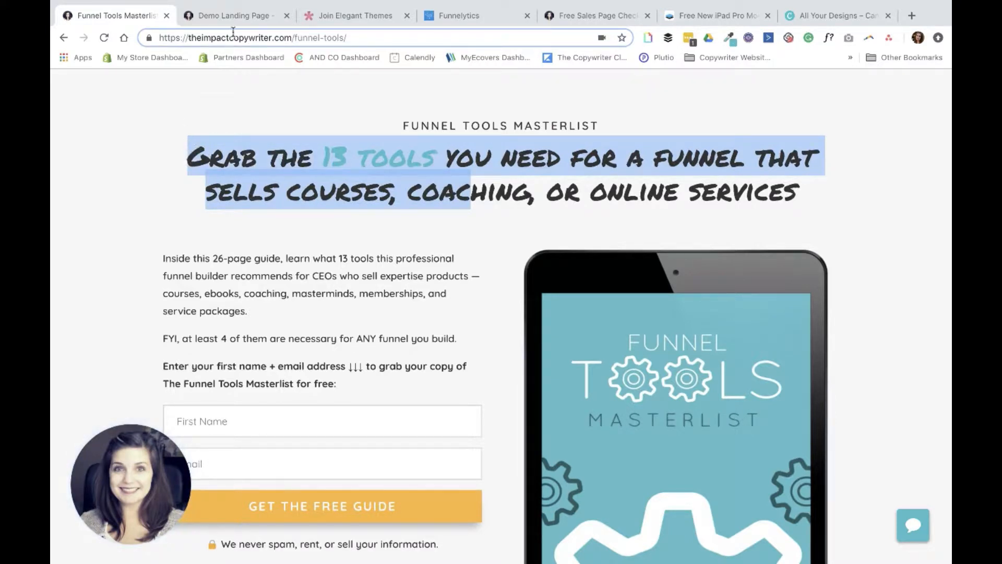
left_click(235, 15)
scroll(773, 291, "down", 2)
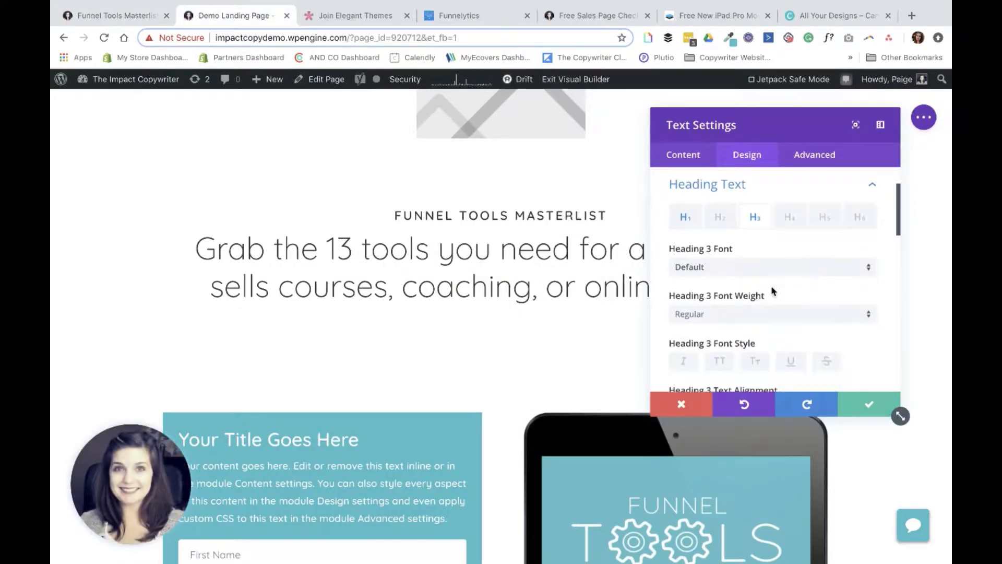
left_click(685, 217)
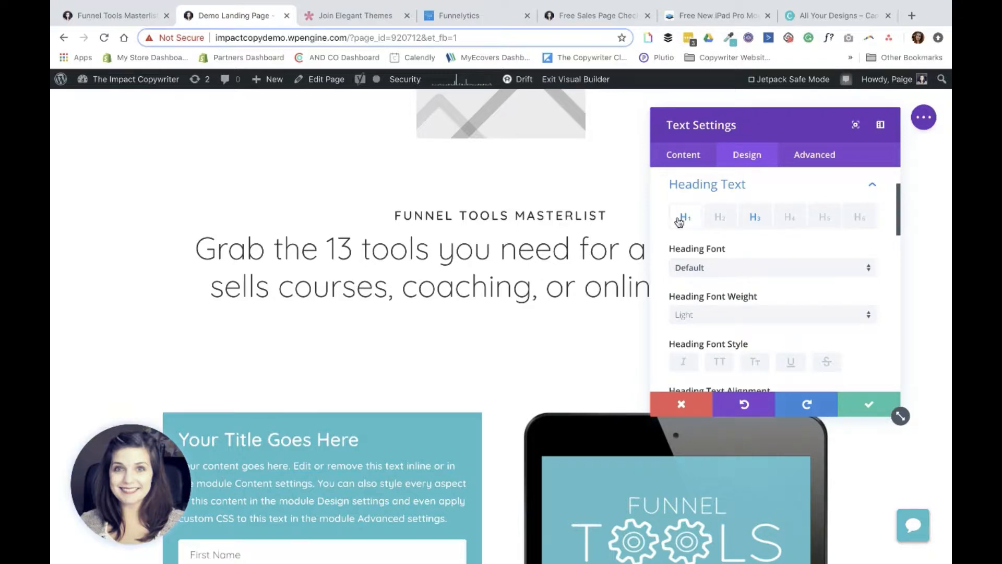
left_click(688, 267)
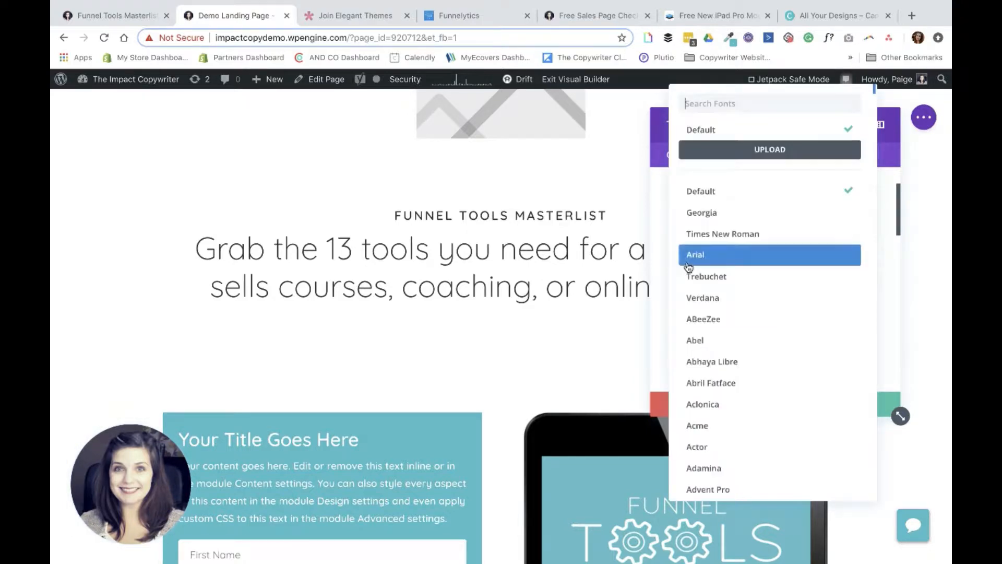
type("perman")
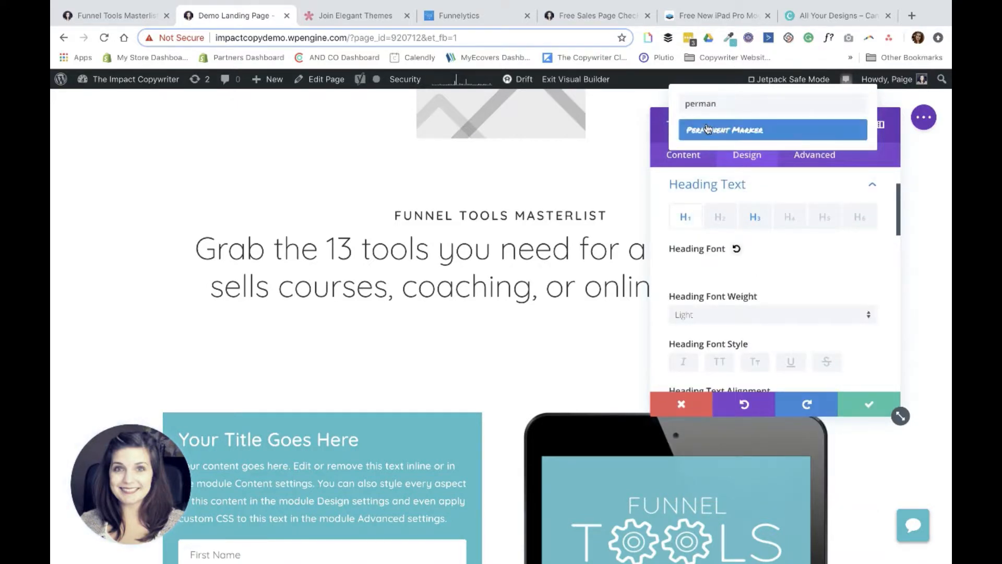
left_click(707, 128)
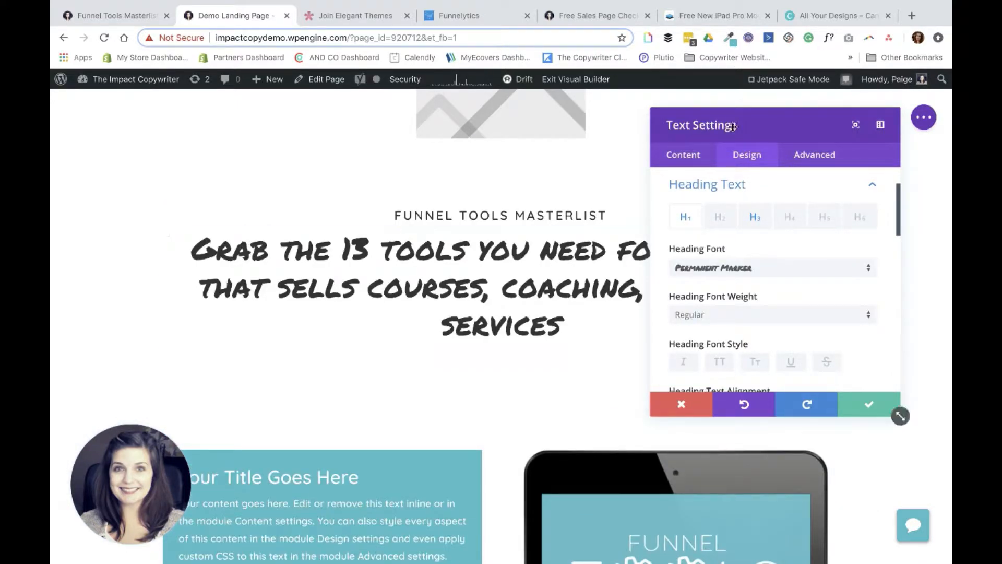
Reduce the H1 heading text size to 47px and save the text module's settings.
mouse_move(735, 127)
left_mouse_down()
mouse_move(761, 344)
mouse_move(730, 146)
left_mouse_up()
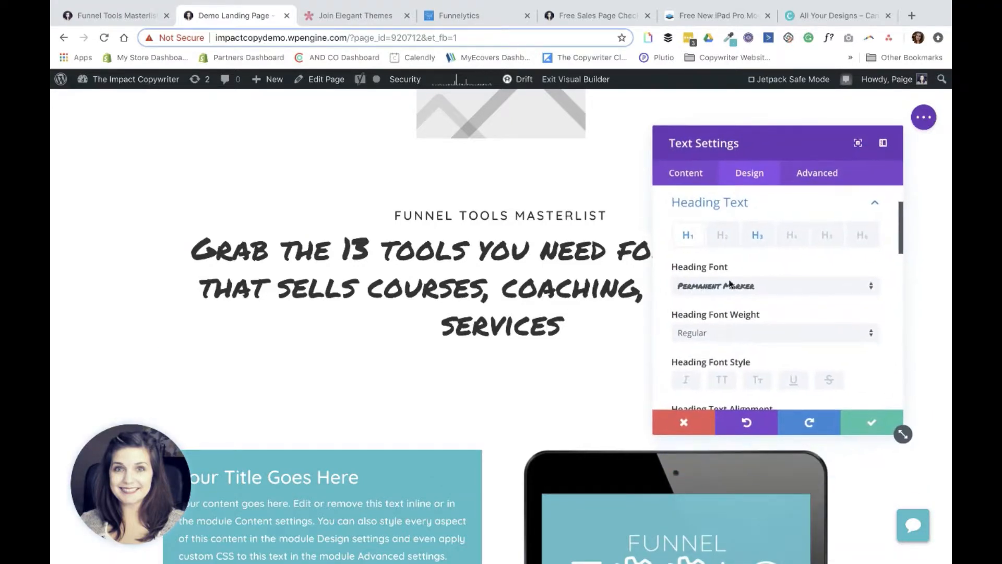
scroll(725, 336, "down", 4)
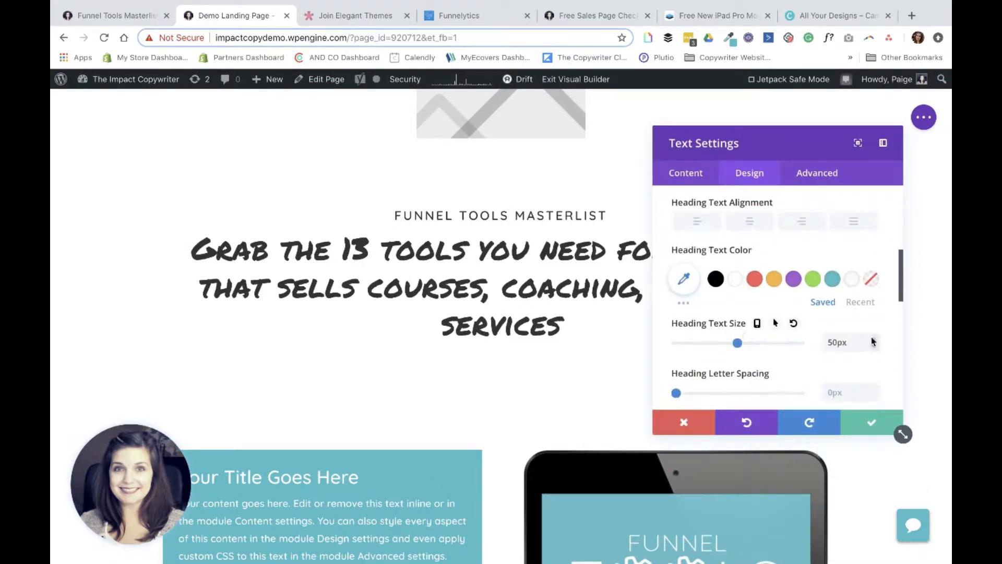
left_click(875, 347)
left_click(875, 347)
left_click(875, 347)
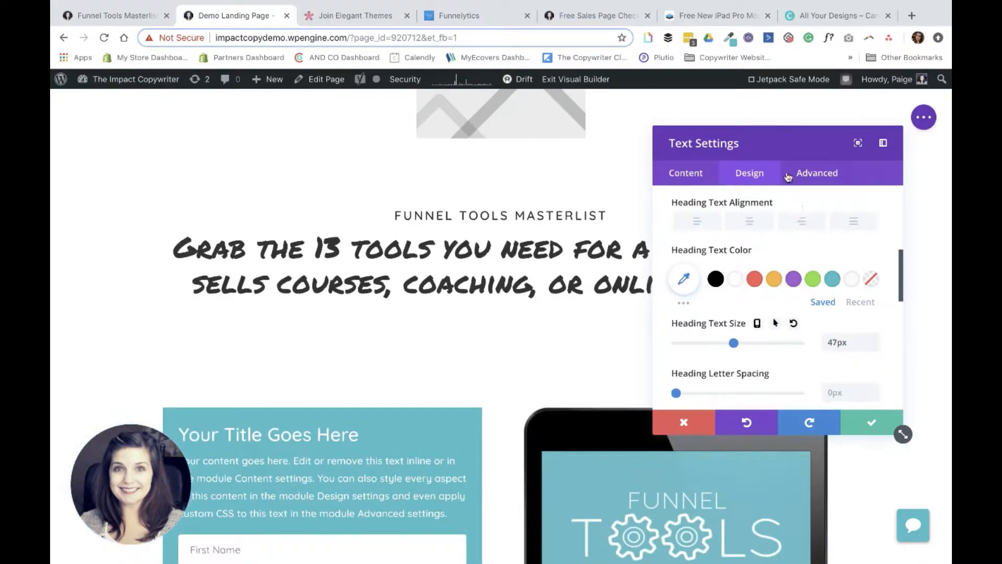
left_click_drag(778, 143, 765, 391)
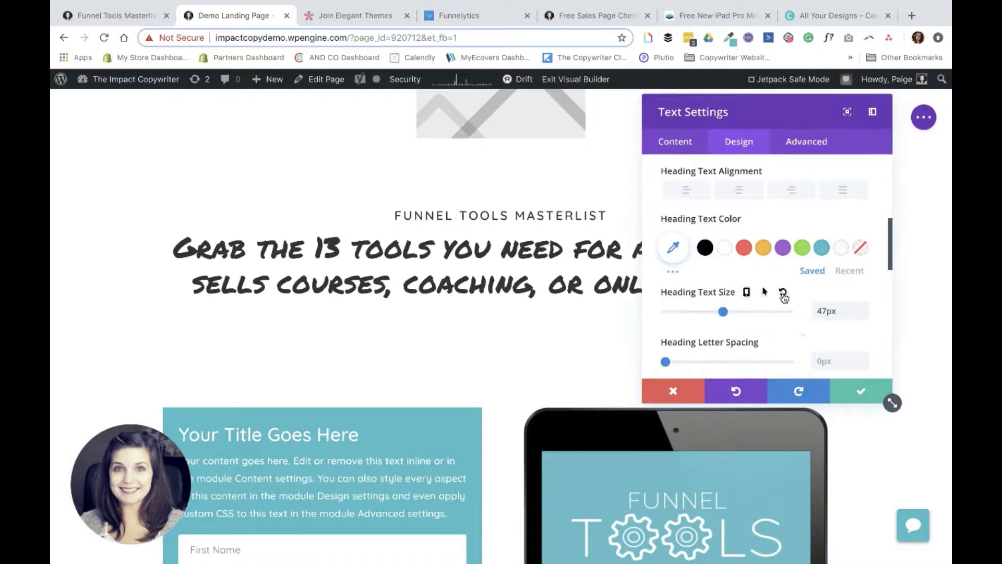
left_click(860, 392)
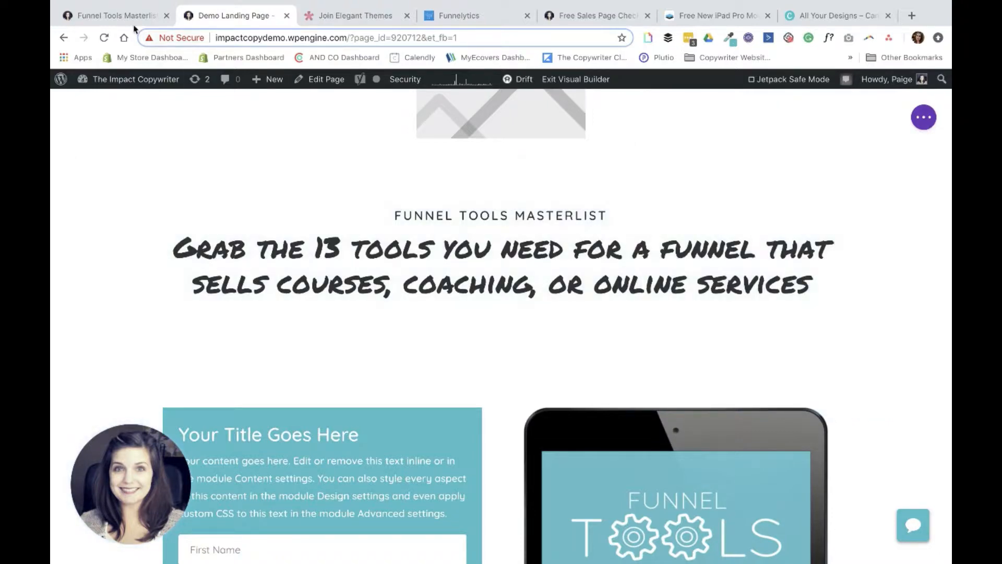
Check the accented words "13 tools" in the published page's headline and select the same words in the demo page's headline.
key("ctrl+shift+Tab")
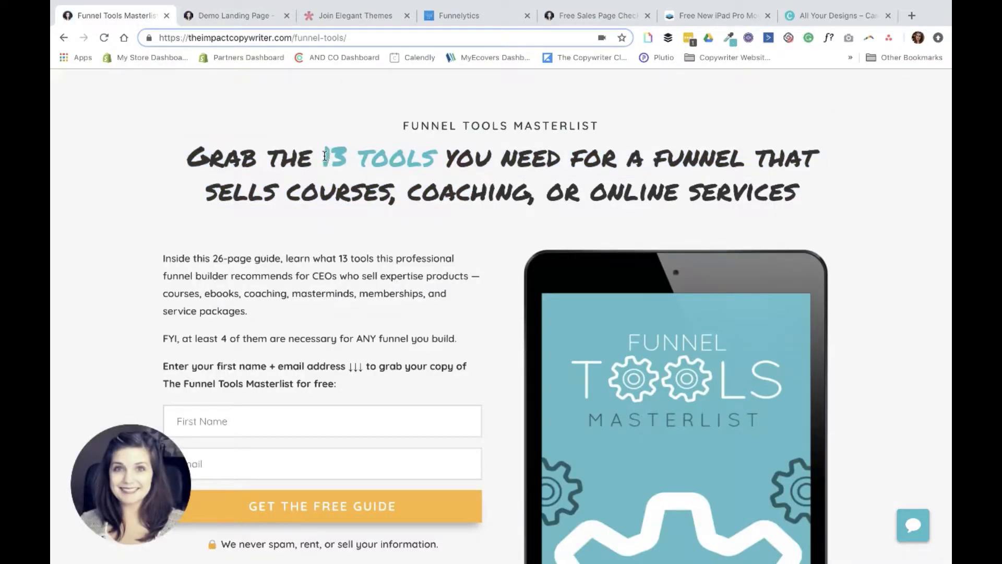
left_click_drag(325, 155, 433, 161)
left_click(272, 17)
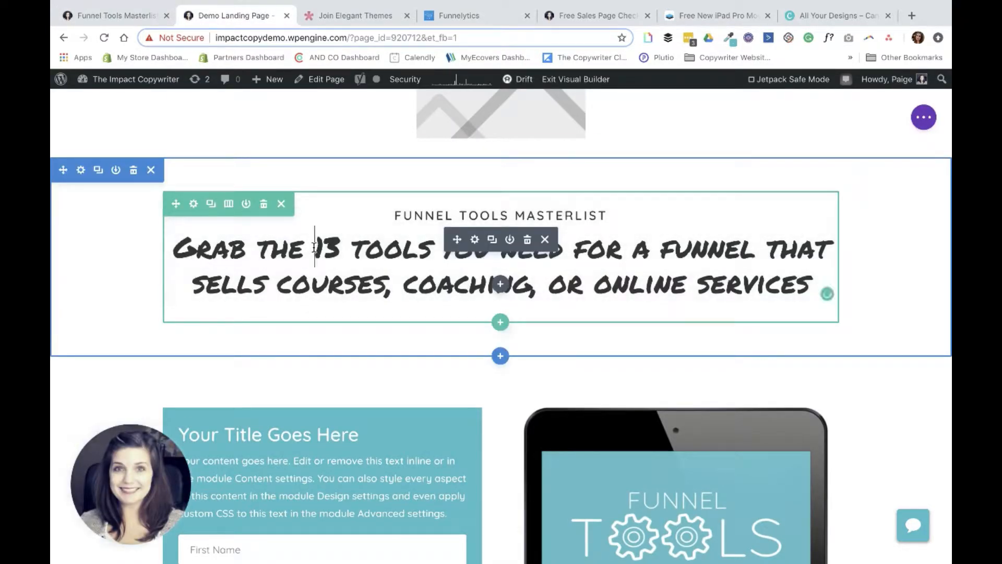
left_click_drag(318, 249, 431, 254)
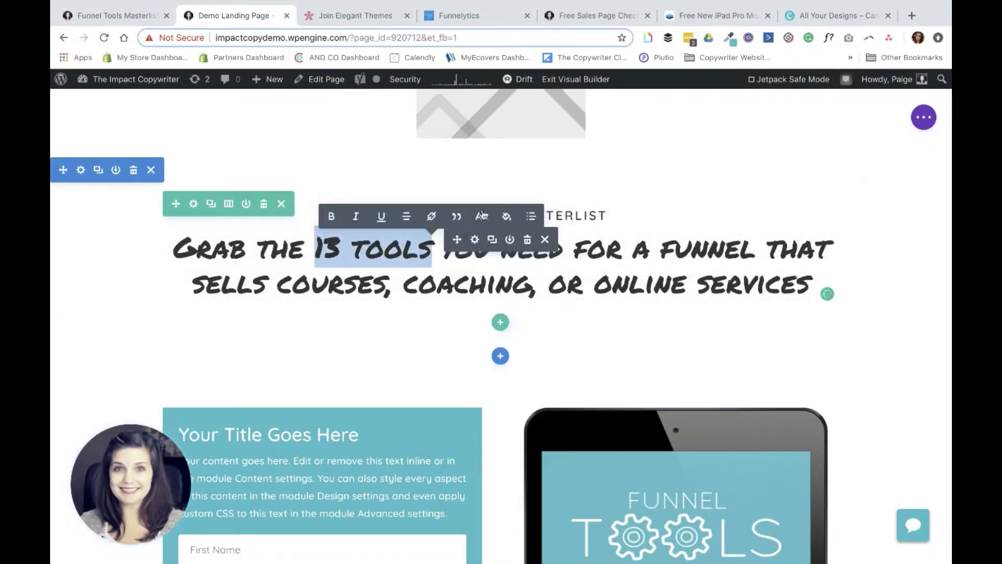
Colour the words "13 tools" in the headline with the preset teal and save the page as a draft.
left_click(506, 217)
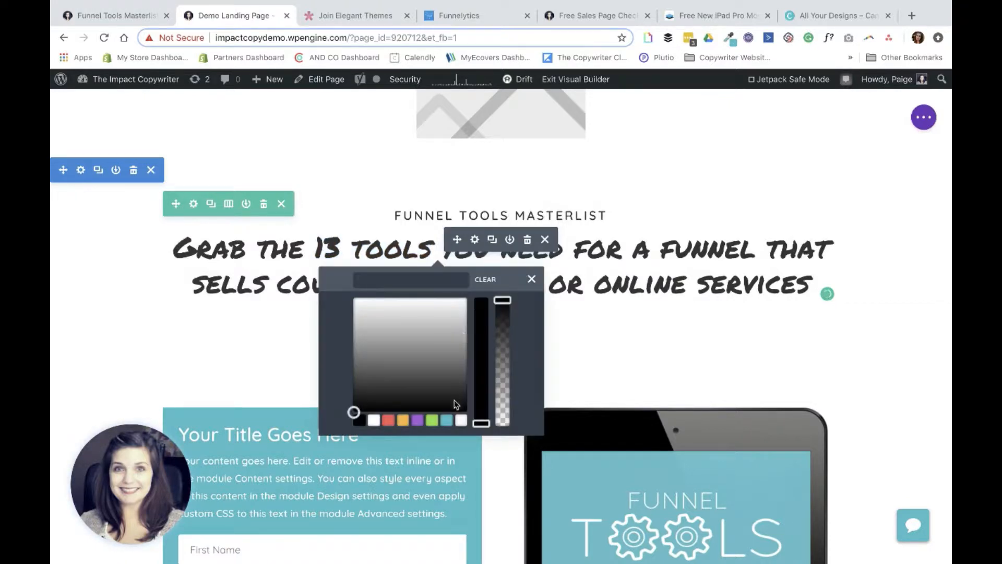
left_click(447, 420)
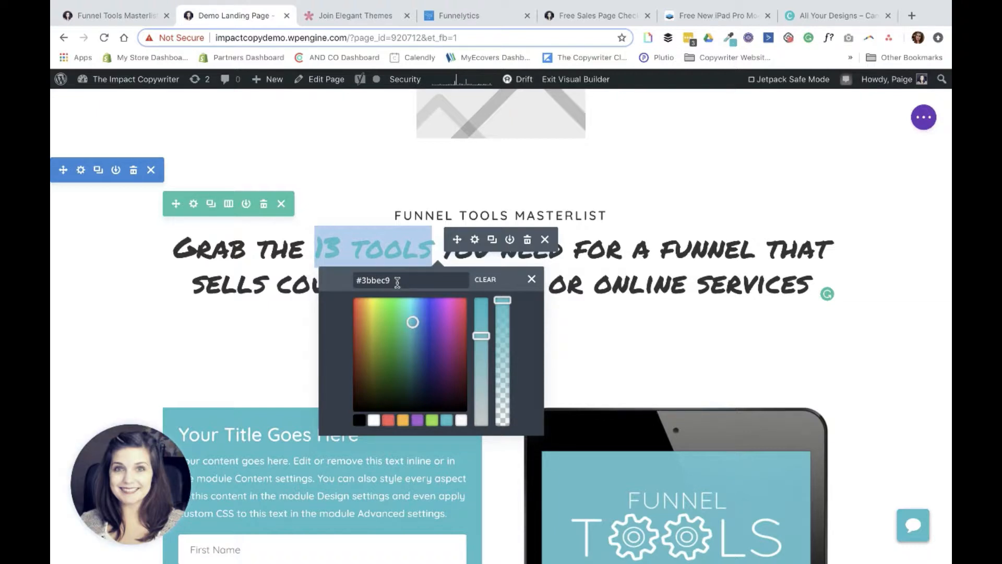
left_click(531, 281)
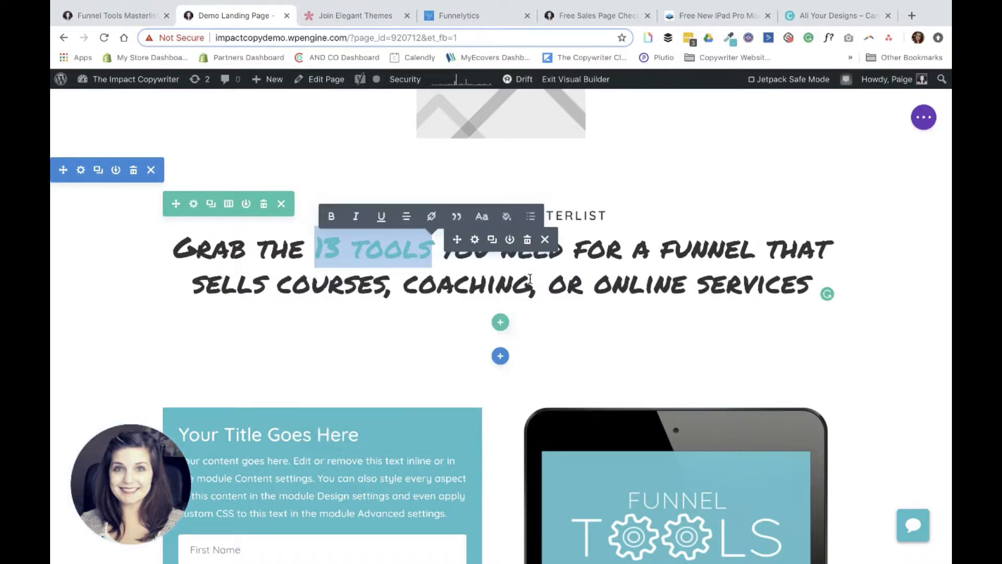
left_click(594, 284)
left_click(923, 118)
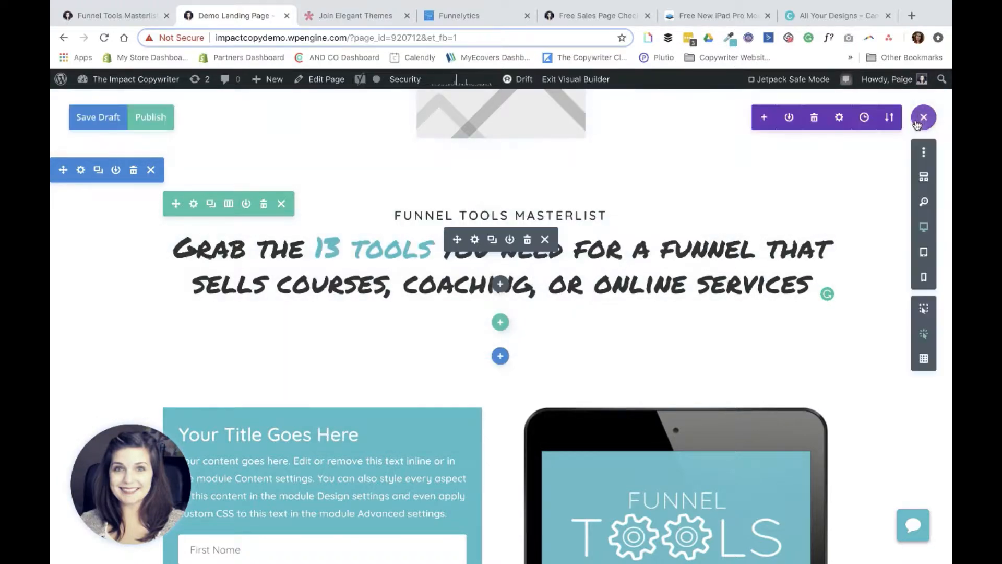
left_click(90, 117)
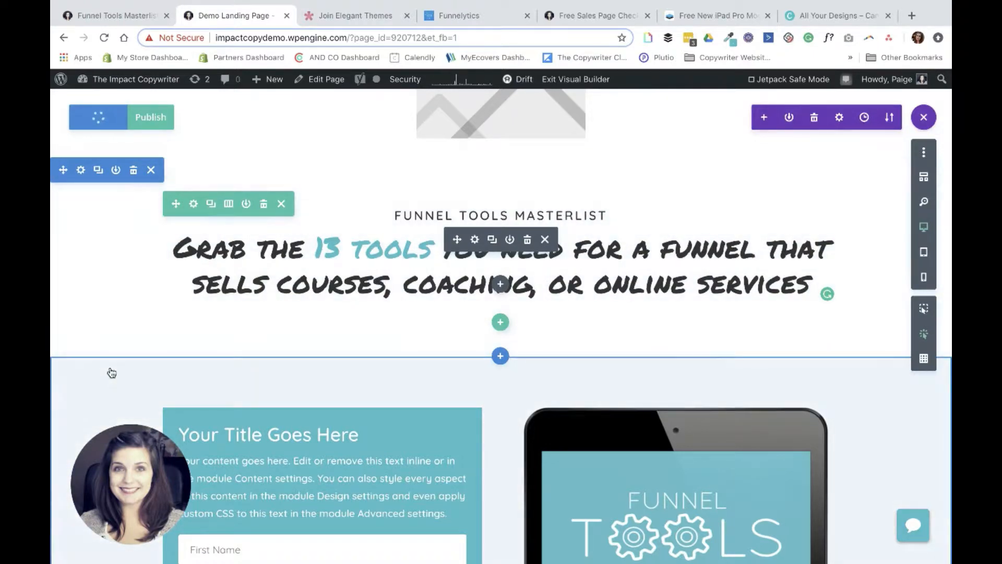
Copy the three intro paragraphs, from "Inside this 26-page guide" to "for free:", from the live funnel-tools page.
scroll(268, 328, "down", 5)
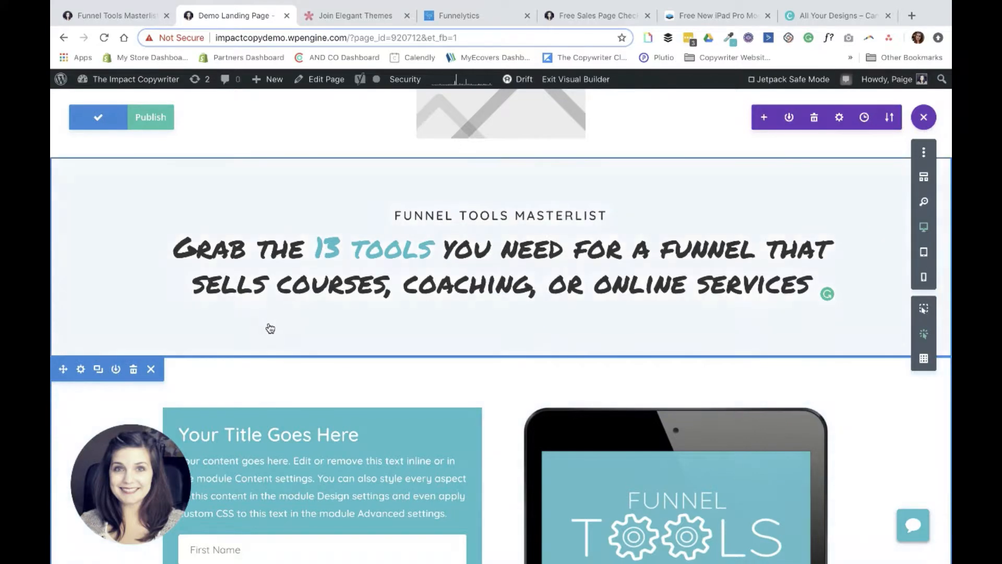
scroll(270, 328, "up", 1)
scroll(291, 270, "up", 1)
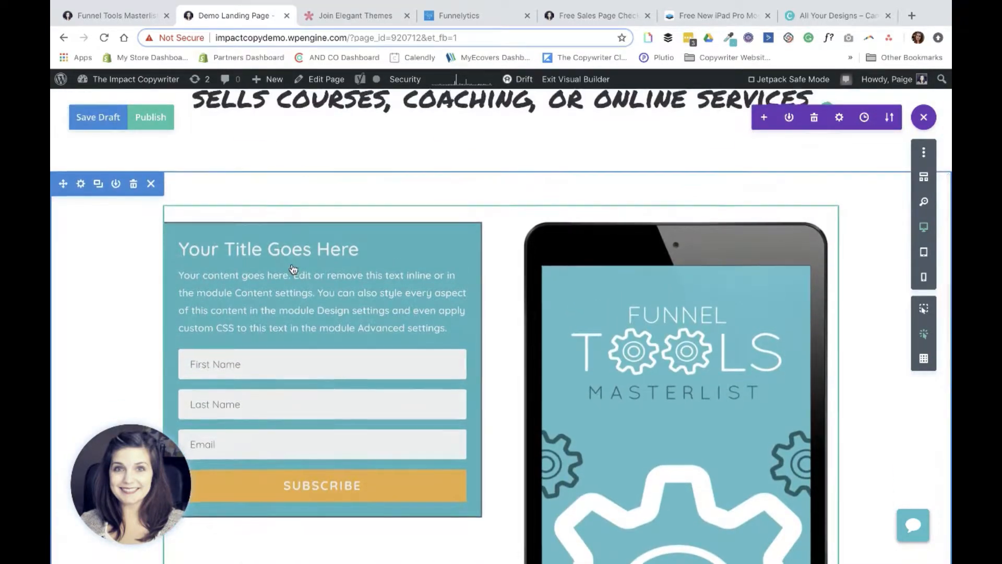
scroll(291, 270, "down", 2)
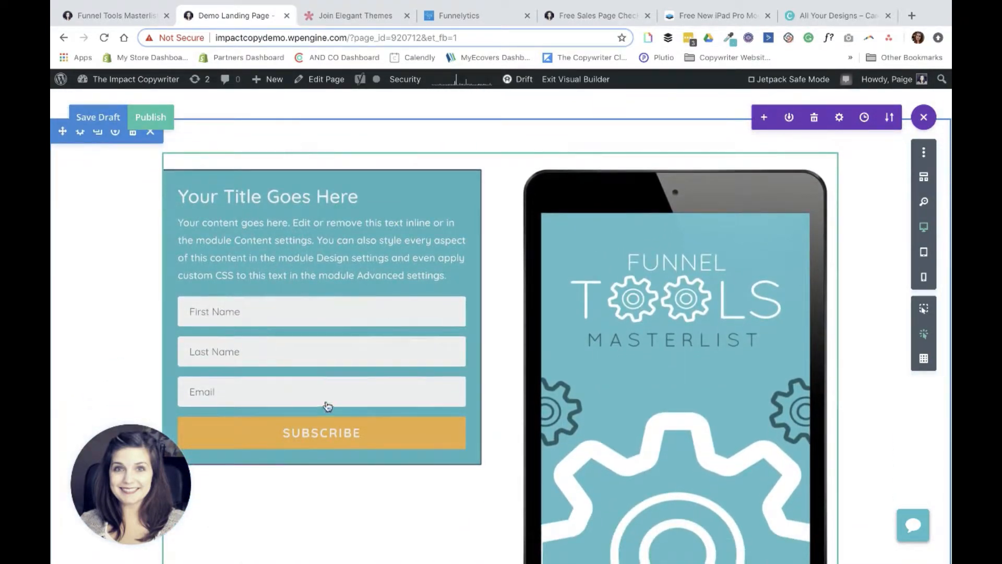
left_click(116, 16)
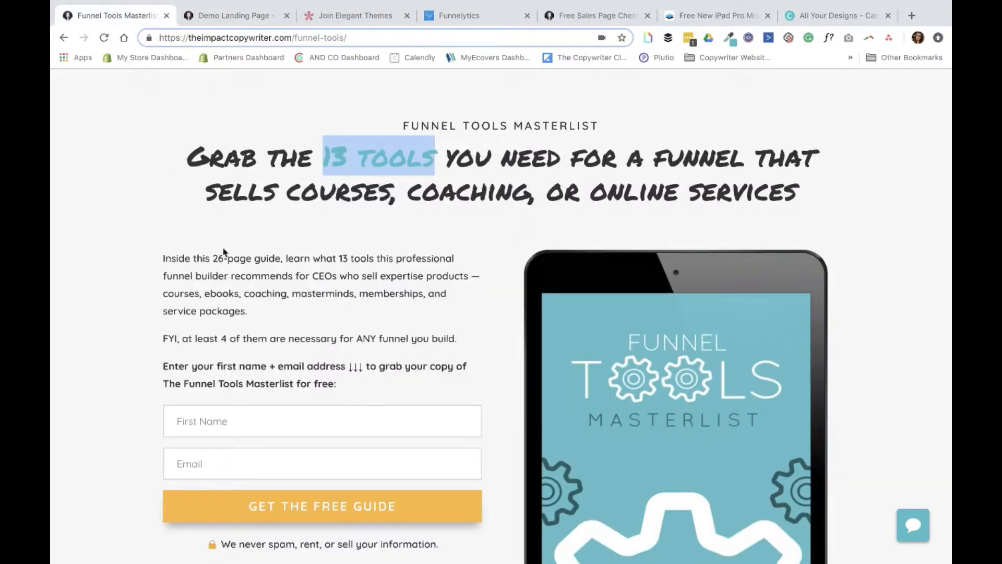
left_click_drag(161, 260, 376, 399)
key("ctrl+c")
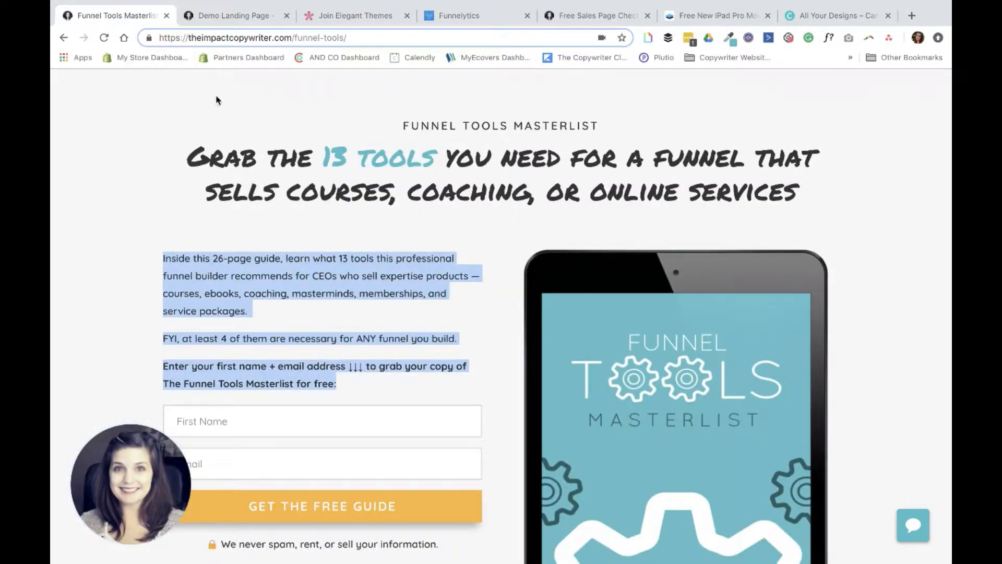
Open the settings of the demo page's Email Optin module, move the dialog clear of the form, and go to the description.
left_click(230, 16)
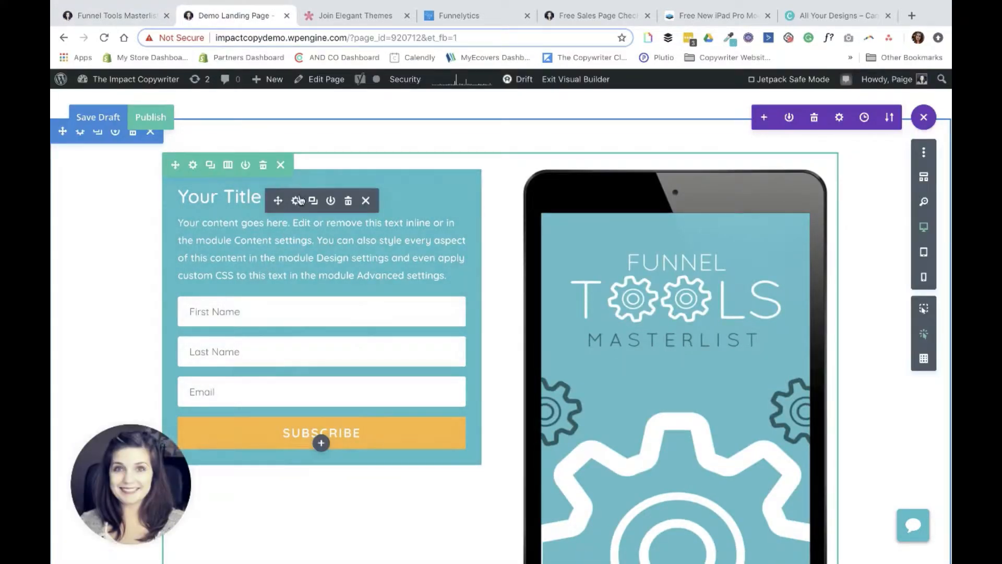
left_click(297, 201)
left_click_drag(674, 107, 579, 150)
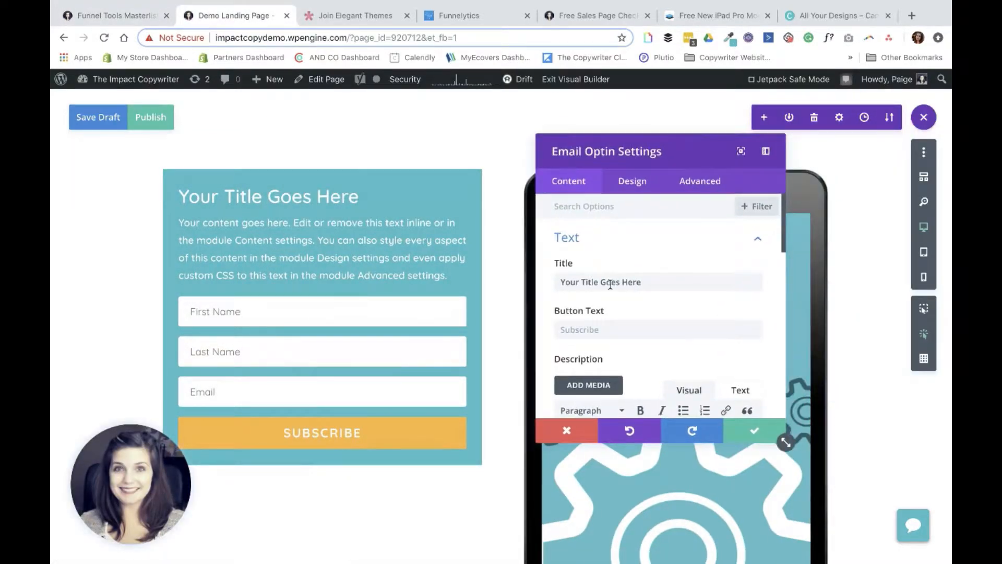
scroll(610, 285, "down", 5)
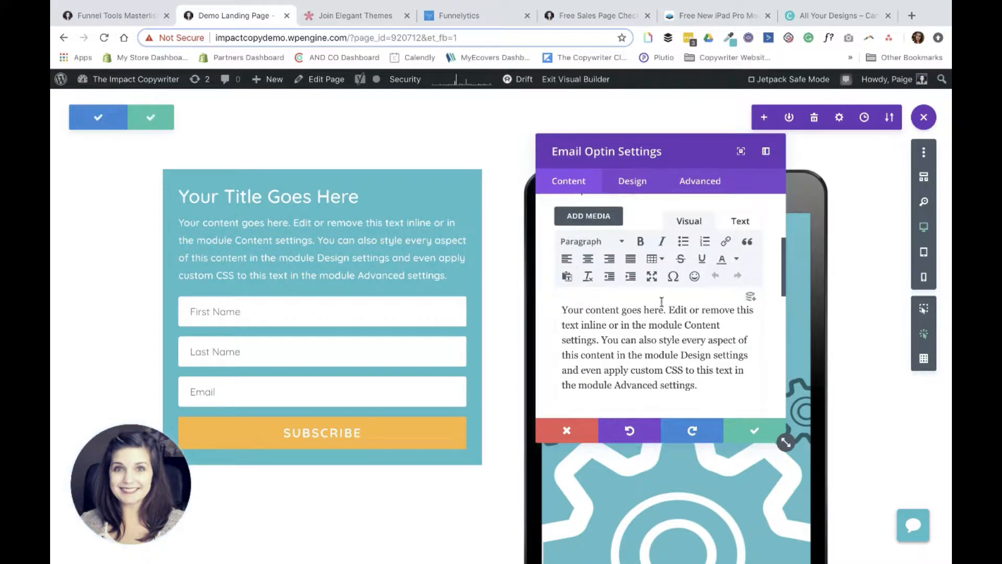
double_click(648, 354)
Replace the opt-in form's placeholder description directly on the page with the copied paragraphs and remove the trailing blank lines.
left_click(405, 272)
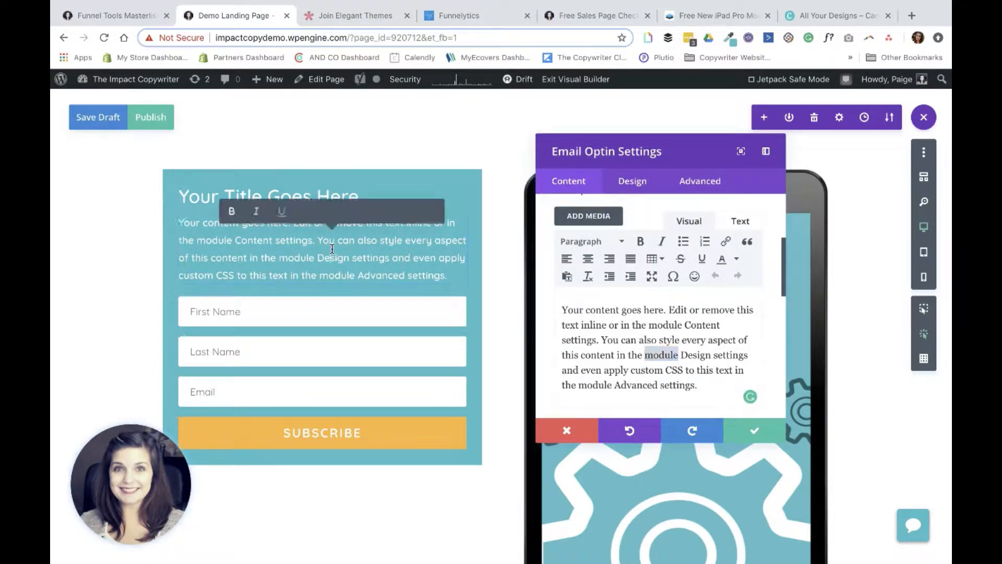
key("ctrl+a")
key("ctrl+v")
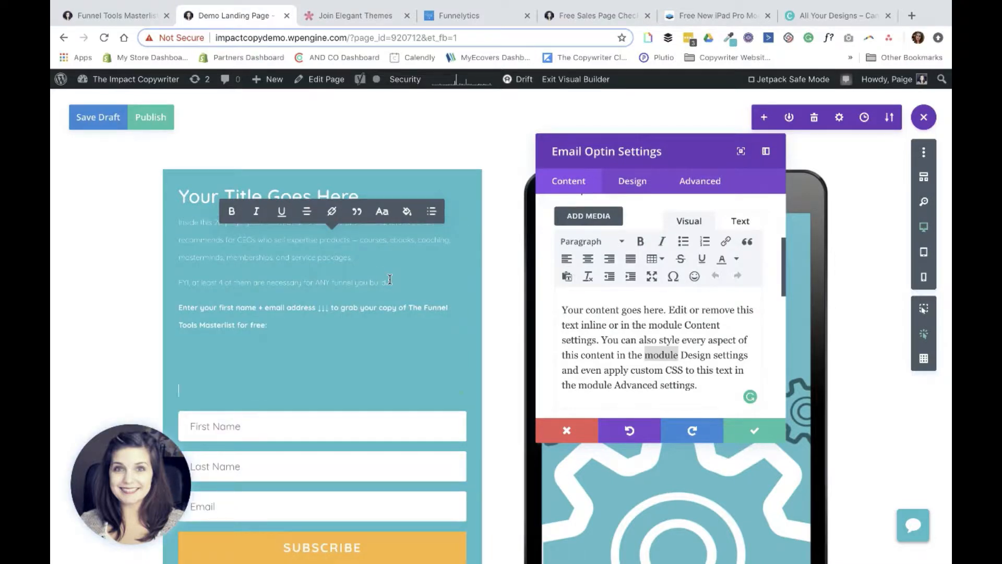
key("BackSpace")
key("BackSpace")
key("BackSpace")
key("BackSpace")
Replace the description in the Email Optin settings with the copied paragraphs and remove the trailing blank lines.
left_click(607, 331)
key("ctrl+a")
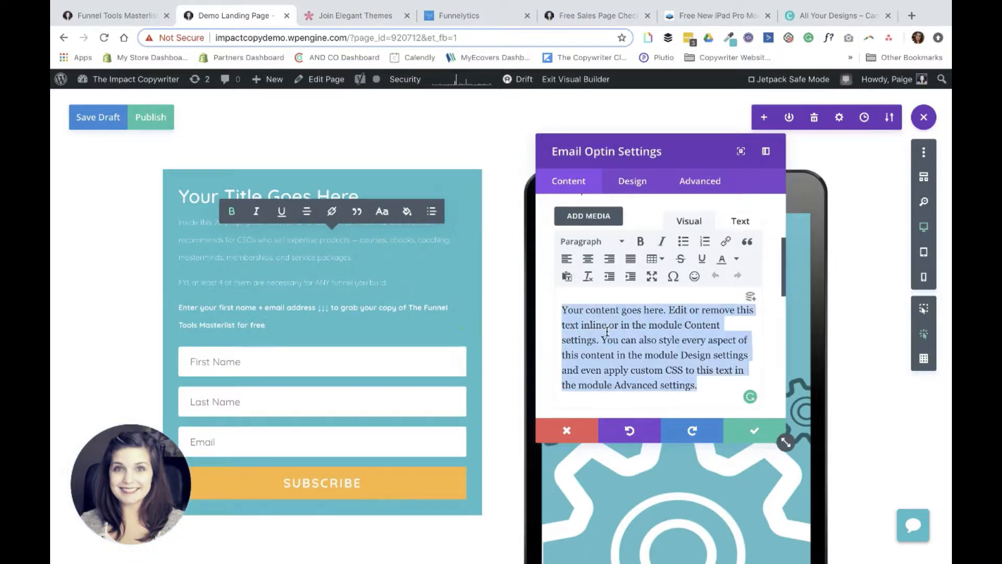
key("ctrl+v")
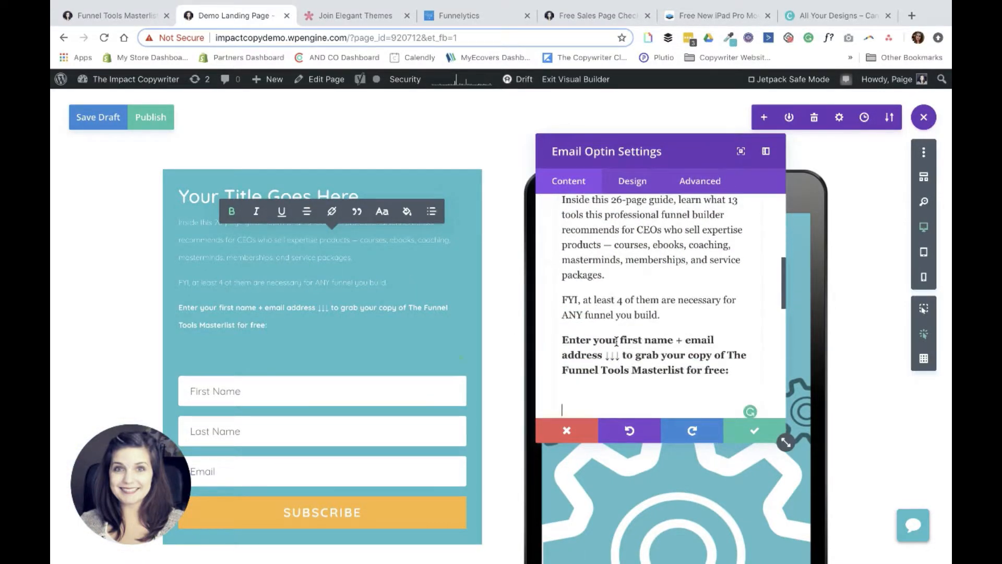
key("BackSpace")
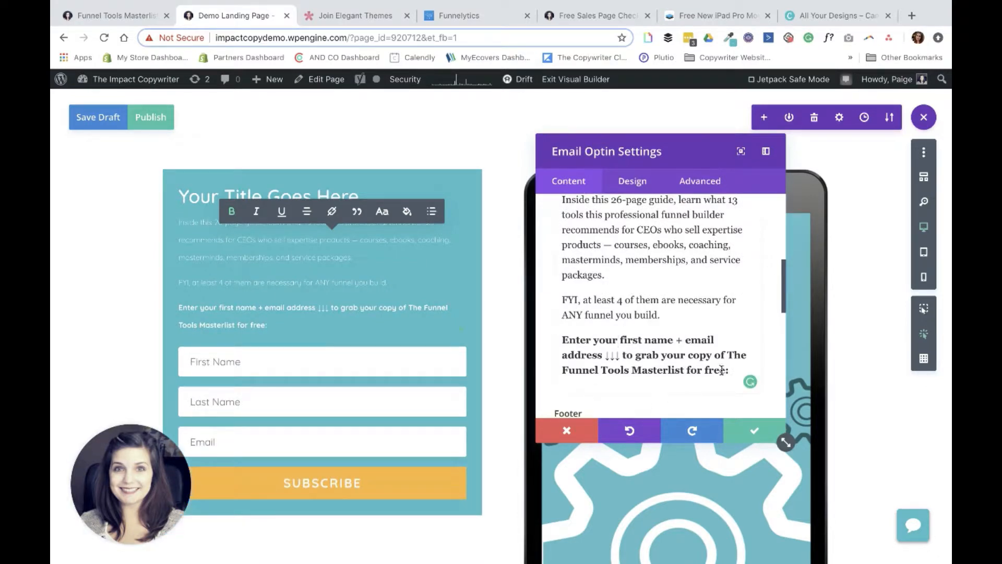
Clear the pasted formatting from all the text of the opt-in's description.
left_click_drag(733, 371, 560, 197)
scroll(565, 355, "up", 4)
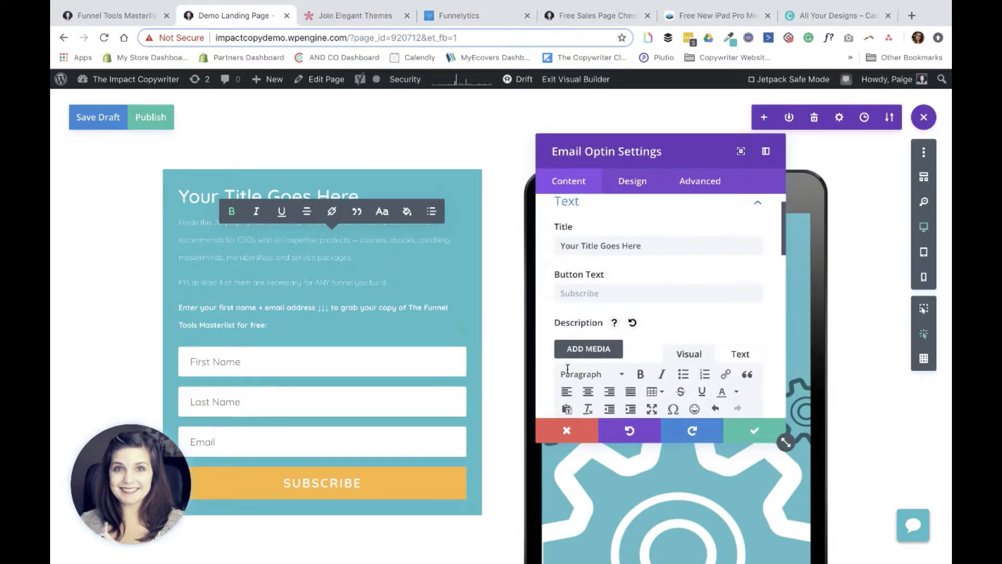
scroll(567, 368, "down", 2)
left_click(591, 314)
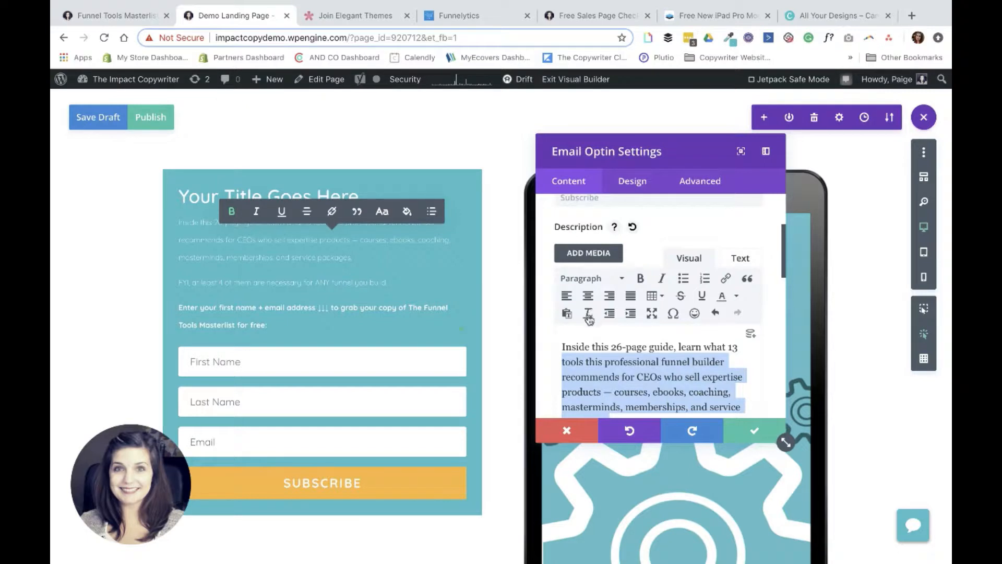
Make the description's last paragraph, beginning "Enter your first name + email address", bold.
scroll(656, 349, "down", 2)
scroll(657, 349, "down", 2)
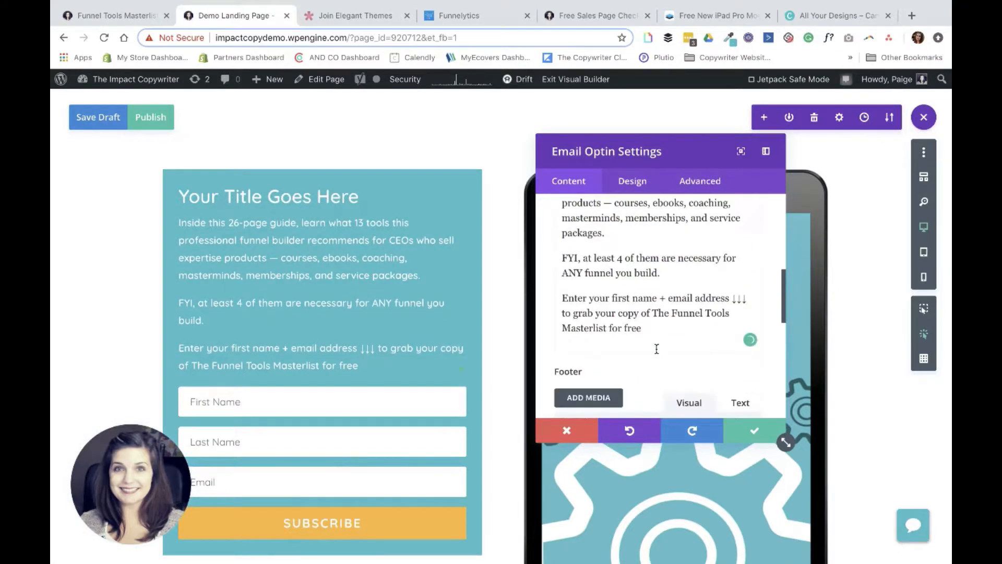
left_click_drag(664, 325, 560, 295)
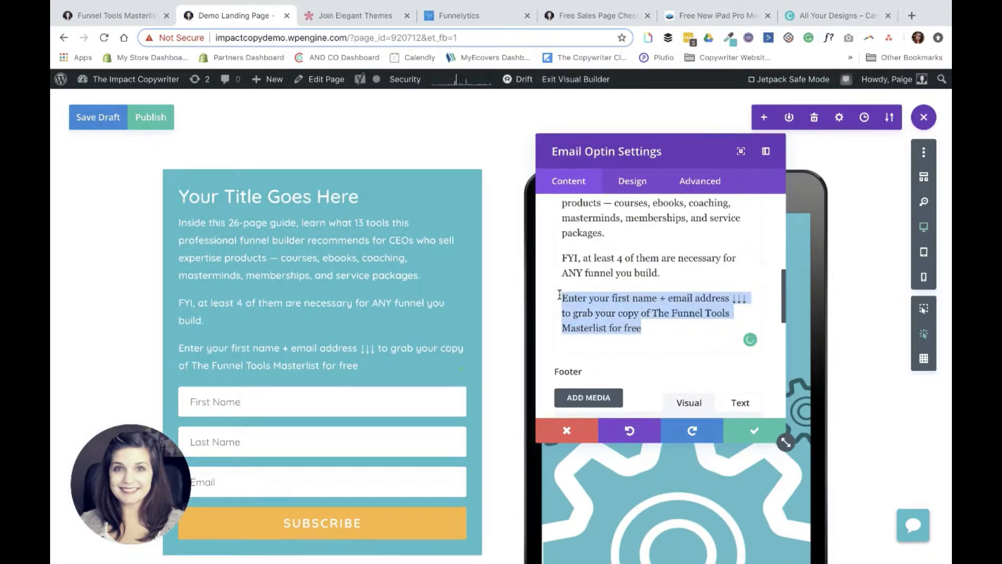
key("ctrl+b")
key("Left")
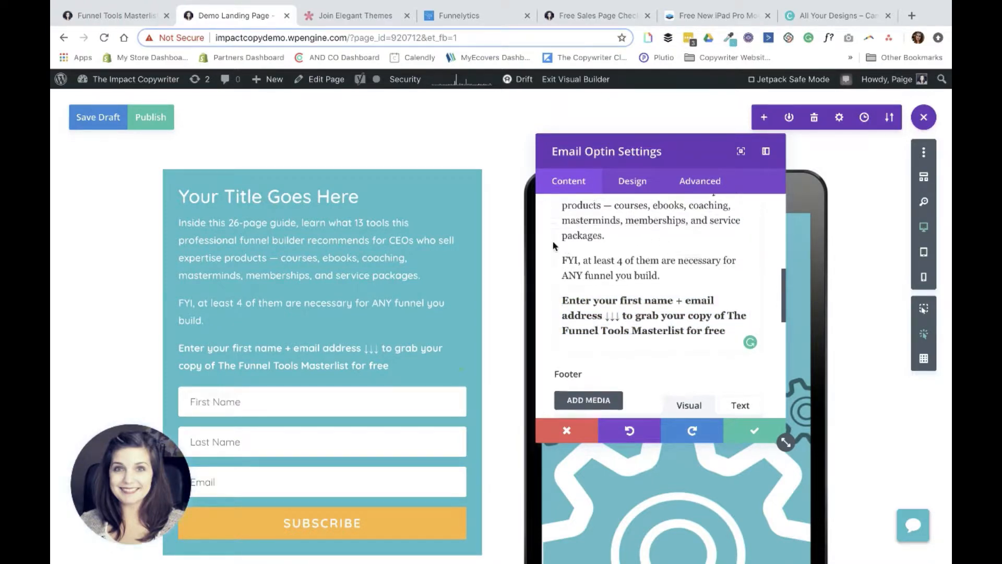
Delete the opt-in's placeholder title and check the form button's wording on the live funnel-tools page.
scroll(565, 266, "up", 5)
triple_click(583, 284)
key("BackSpace")
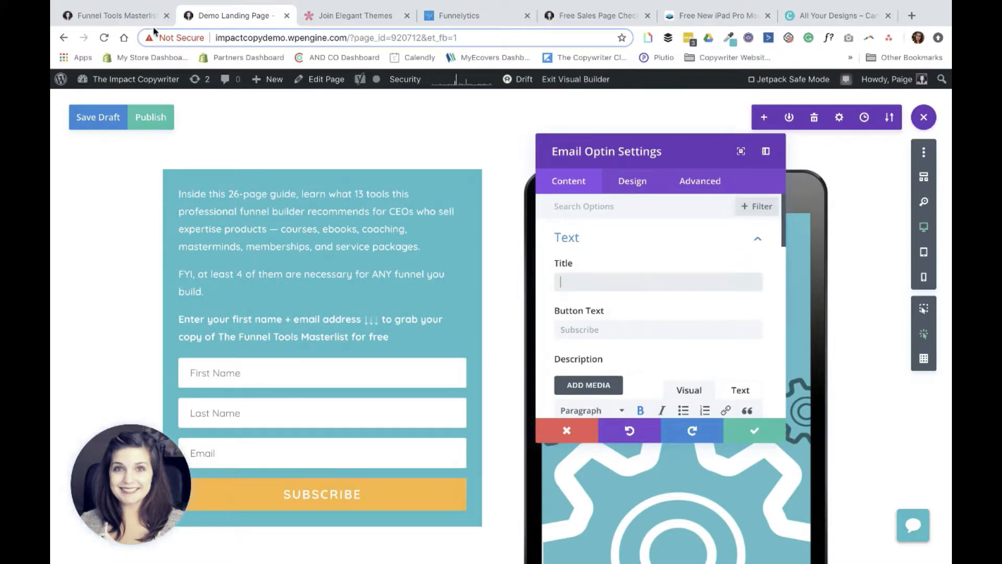
left_click(135, 13)
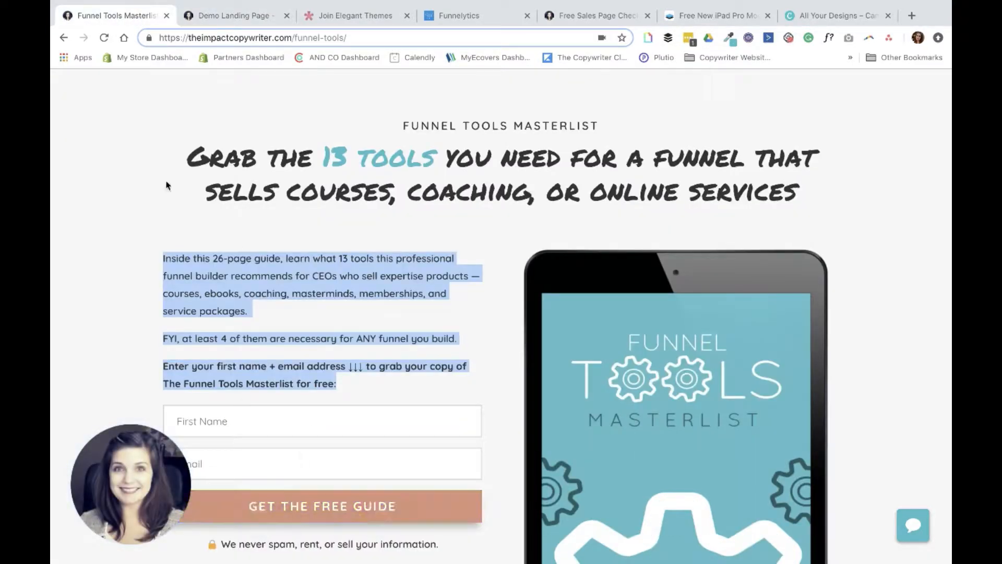
left_click(225, 16)
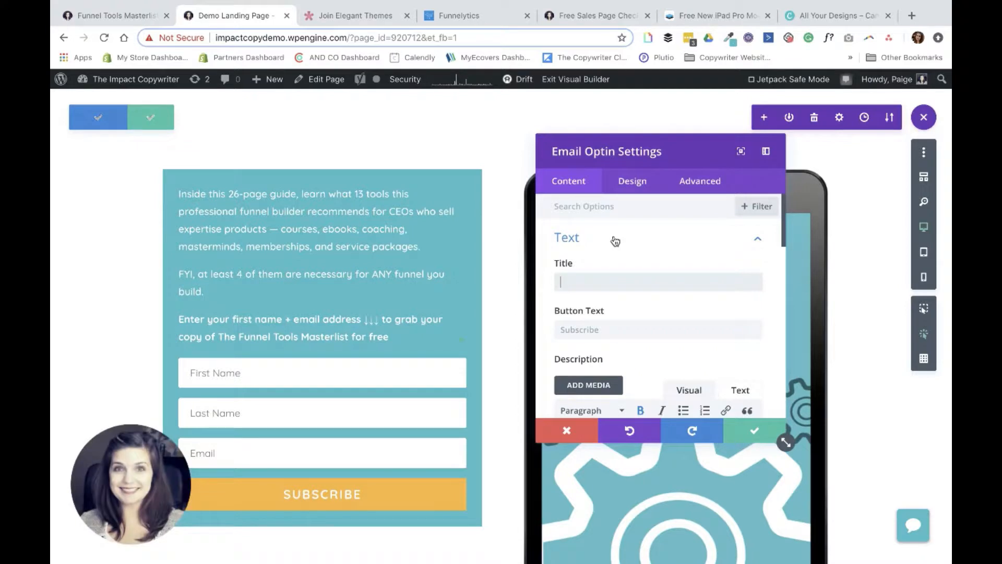
type("Get")
key("BackSpace")
key("BackSpace")
key("BackSpace")
Set the opt-in form's button text to "Get the free guide".
left_click(598, 329)
type("Get the free guide")
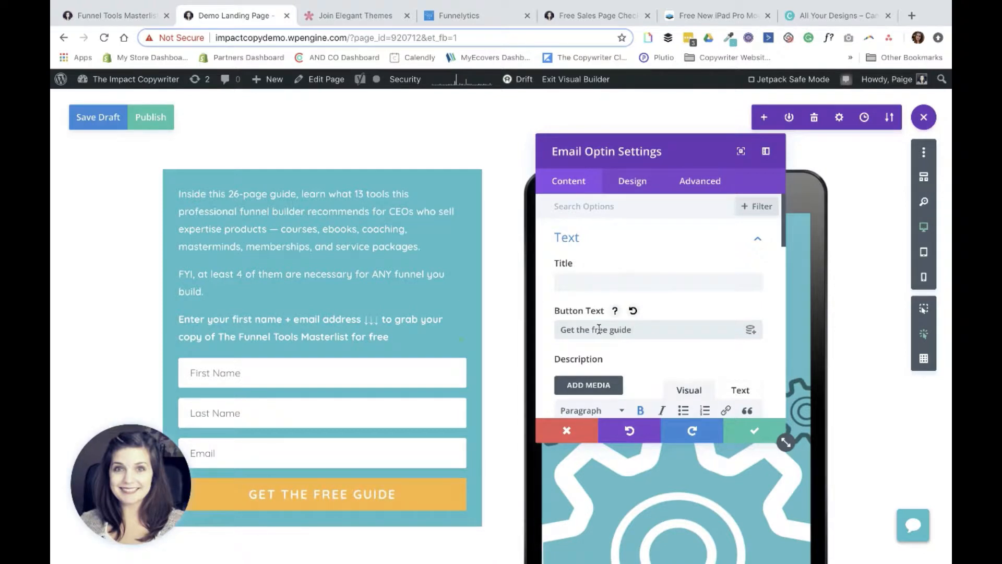
Copy the line "🔒 We never spam, rent, or sell your information." from the live funnel-tools page into the opt-in's footer.
scroll(685, 348, "down", 1)
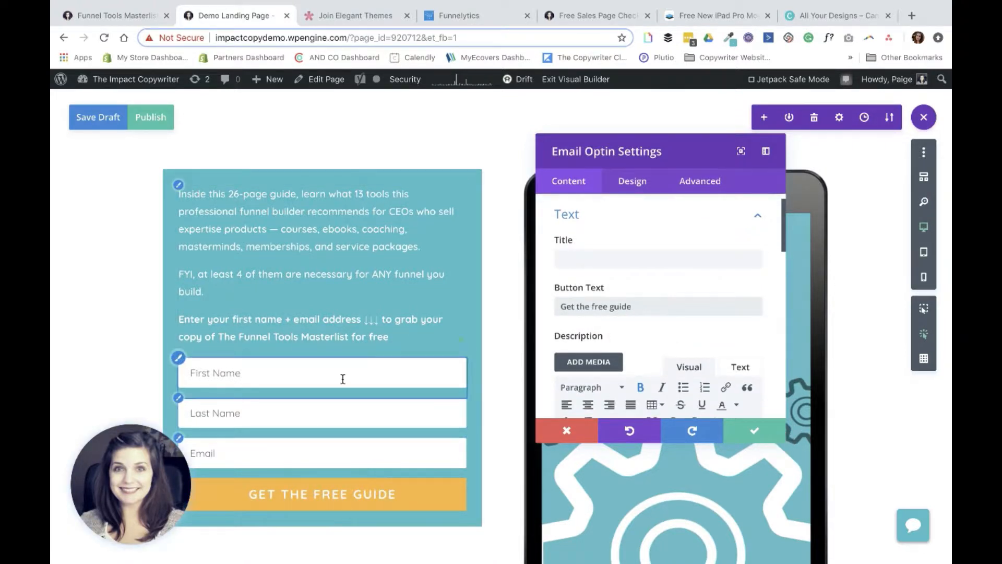
scroll(601, 384, "down", 4)
scroll(601, 384, "down", 10)
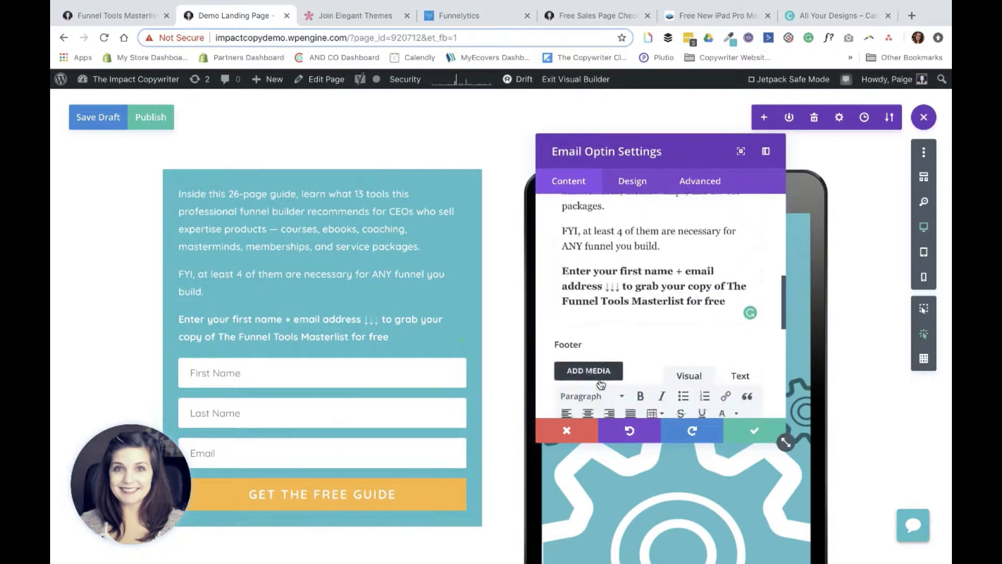
scroll(623, 329, "up", 6)
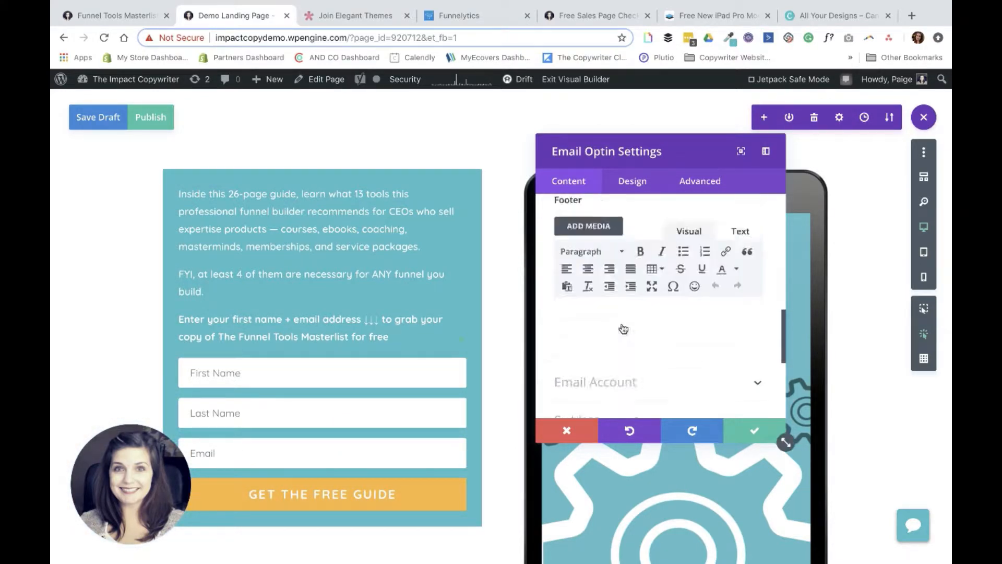
scroll(623, 329, "down", 3)
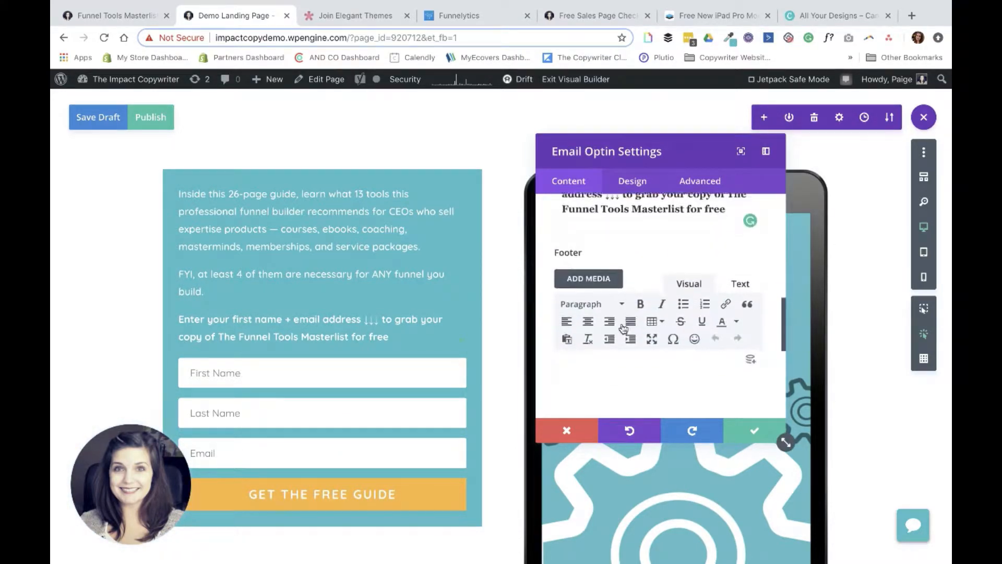
left_click(129, 23)
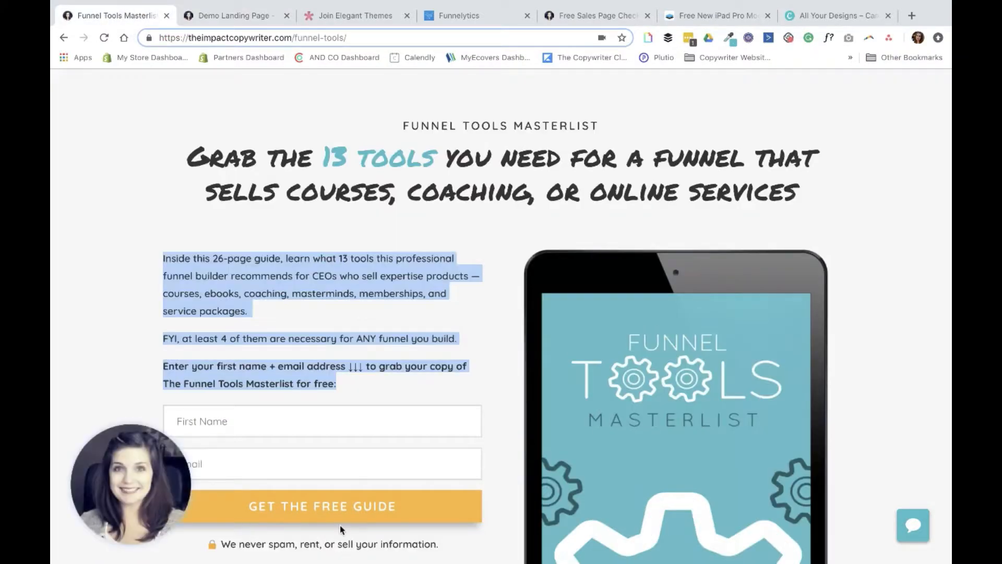
scroll(340, 526, "down", 1)
left_click_drag(445, 501, 212, 501)
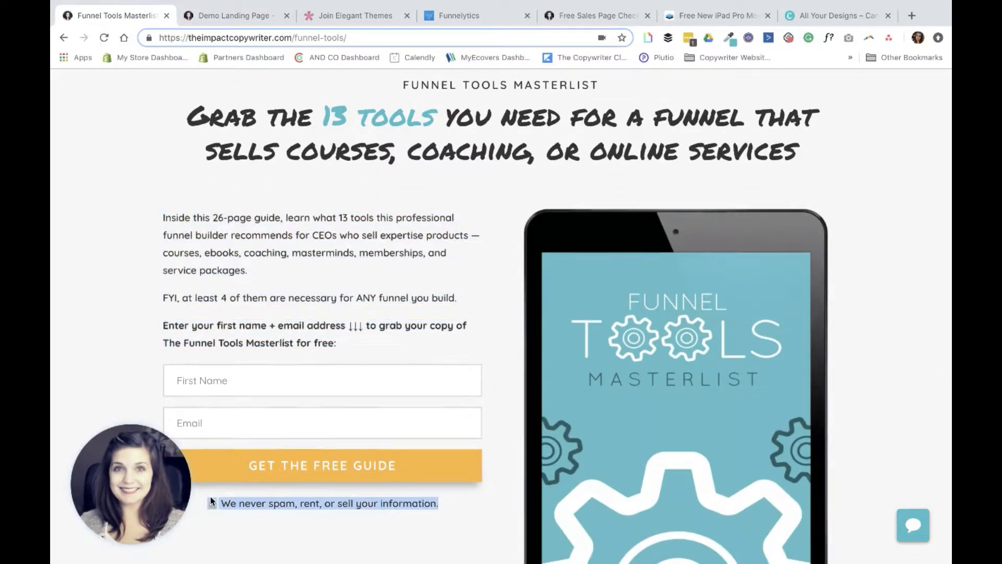
left_click(224, 16)
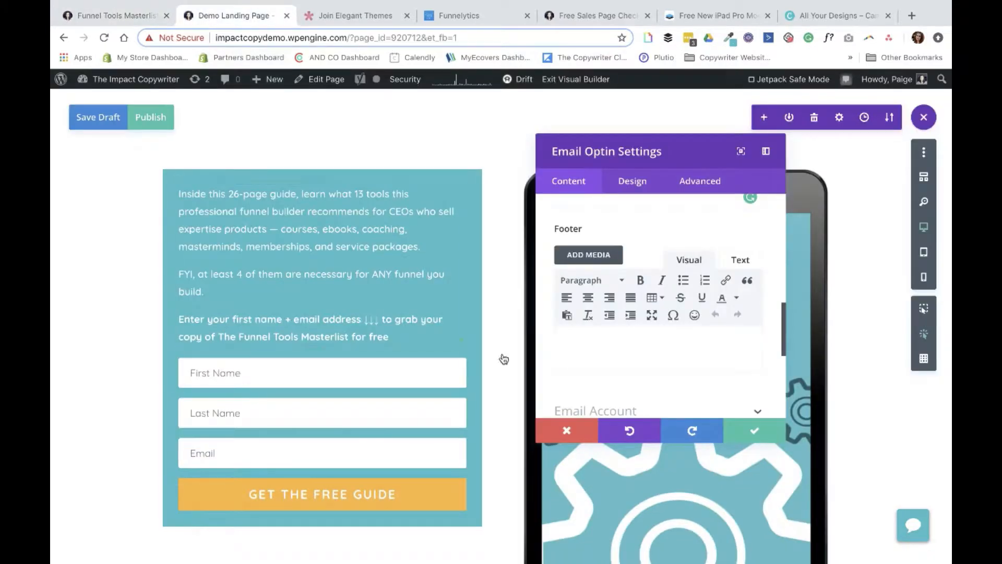
type("🔒 We never spam, rent, or sell your information.")
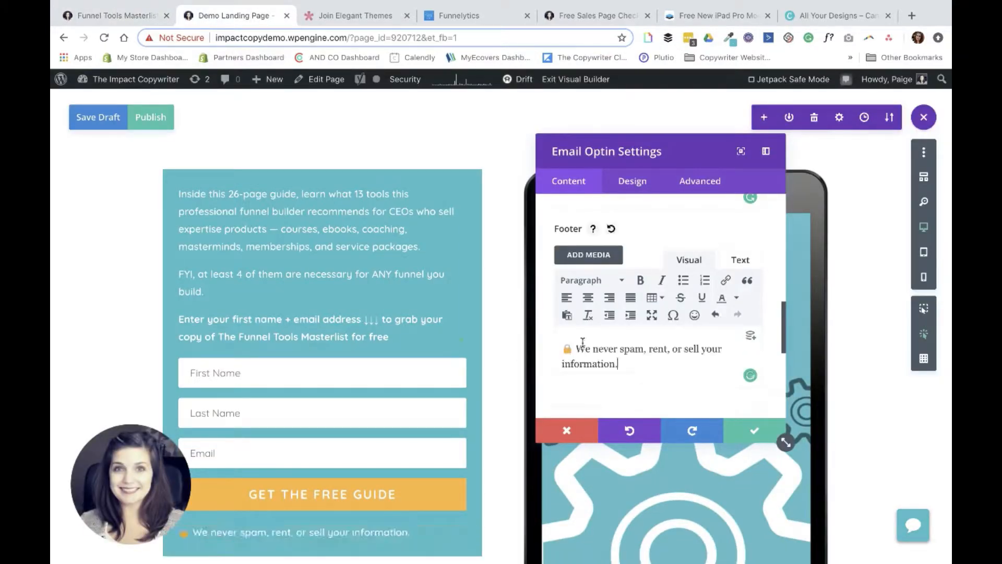
Center the opt-in's footer line and turn off the form's Last Name field.
key("ctrl+a")
left_click(588, 297)
scroll(694, 361, "down", 4)
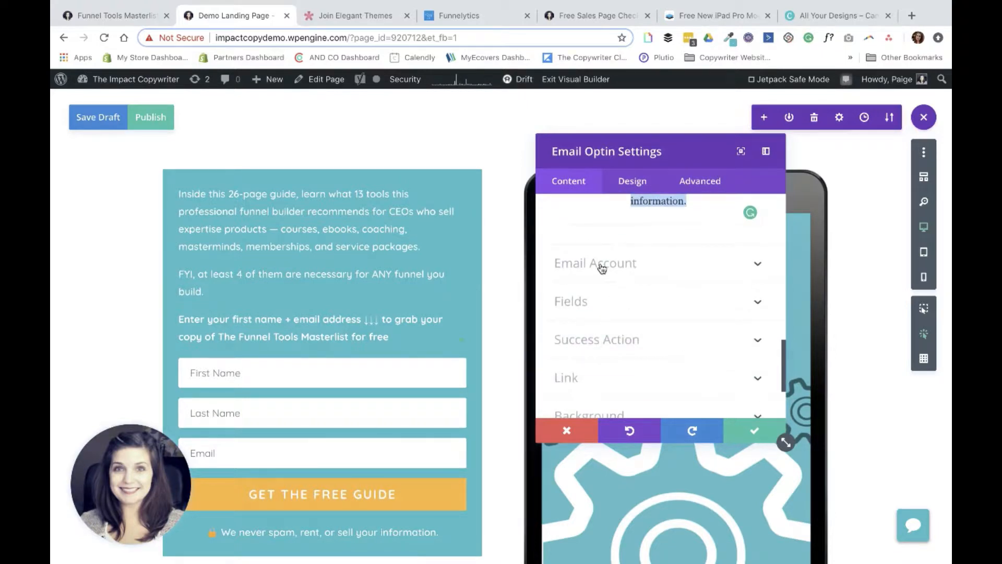
left_click(586, 303)
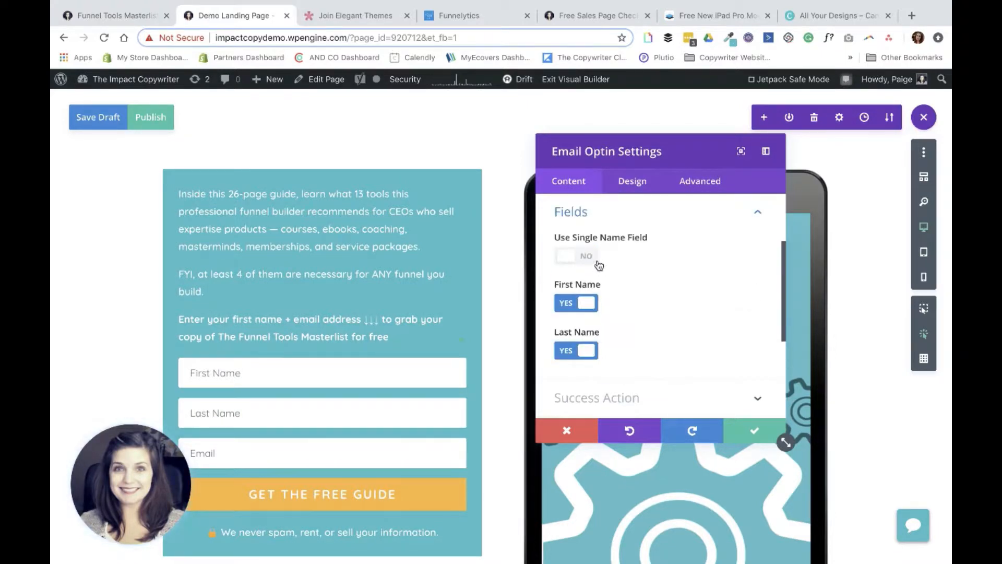
left_click(586, 352)
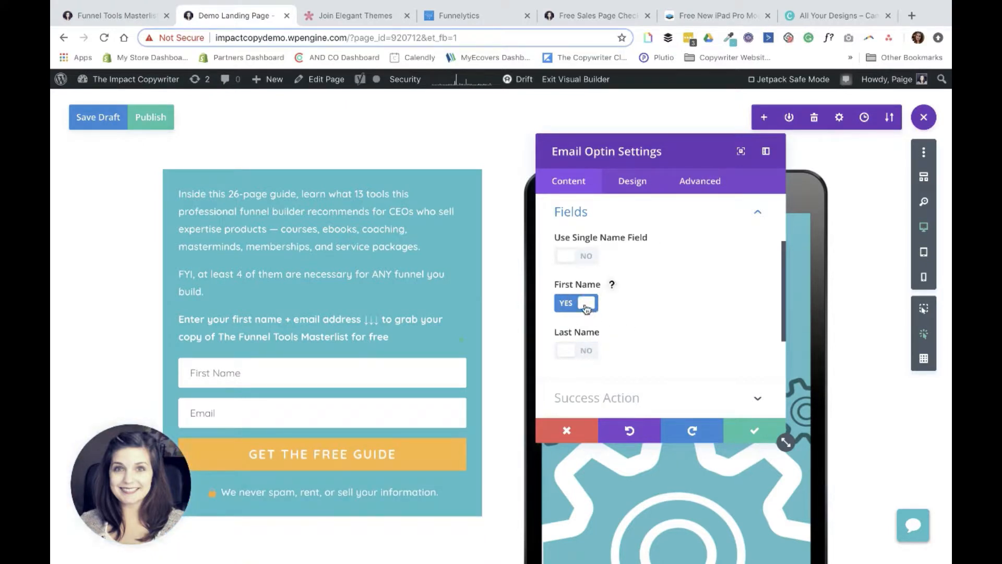
Set the opt-in's success message to "Check your inbox for your download!".
scroll(700, 360, "down", 2)
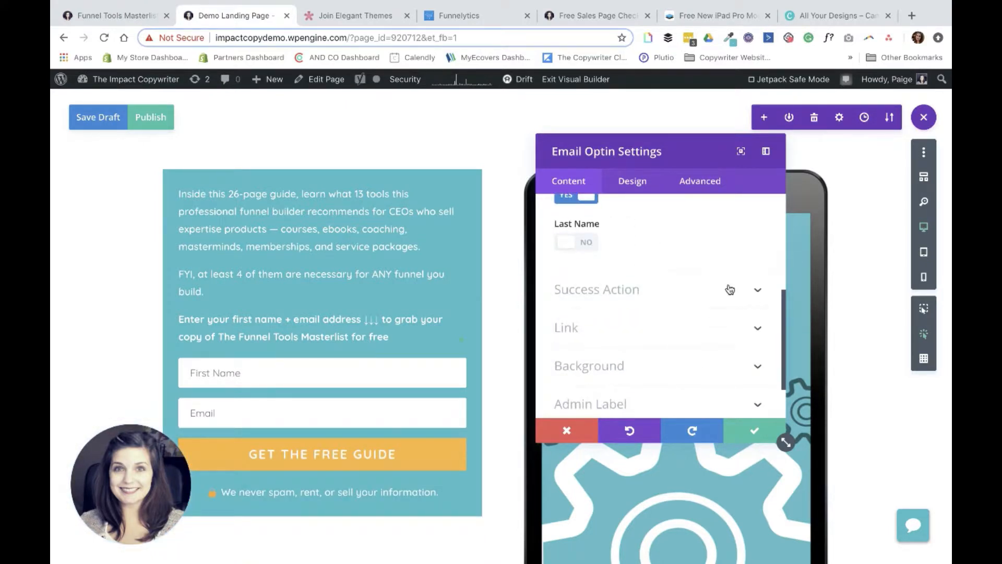
left_click(703, 299)
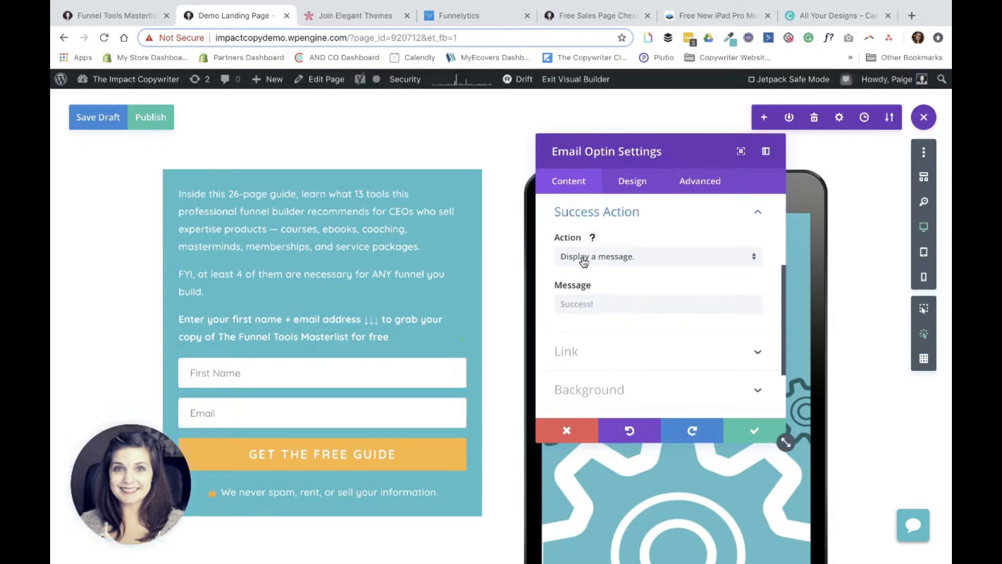
left_click(579, 307)
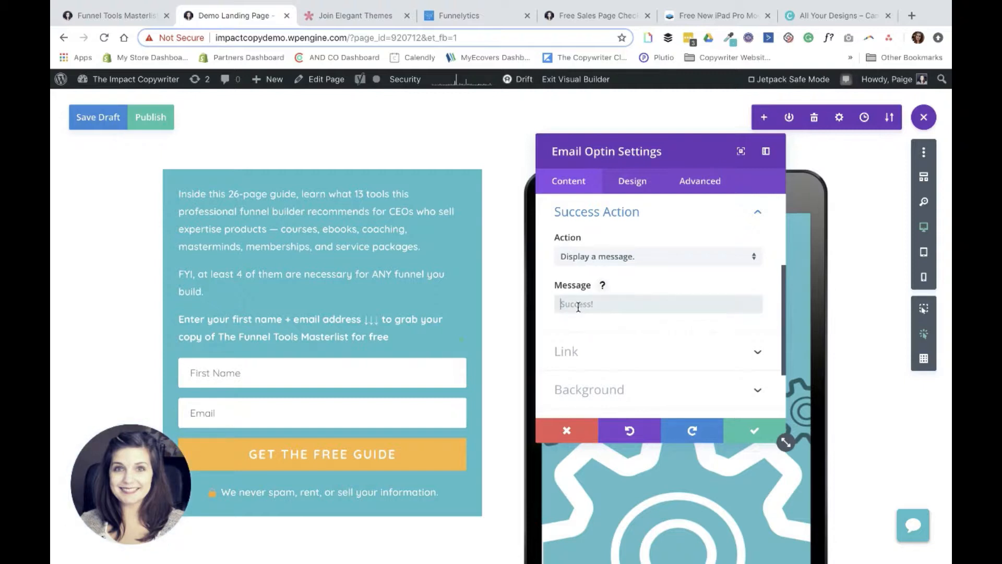
type("You're")
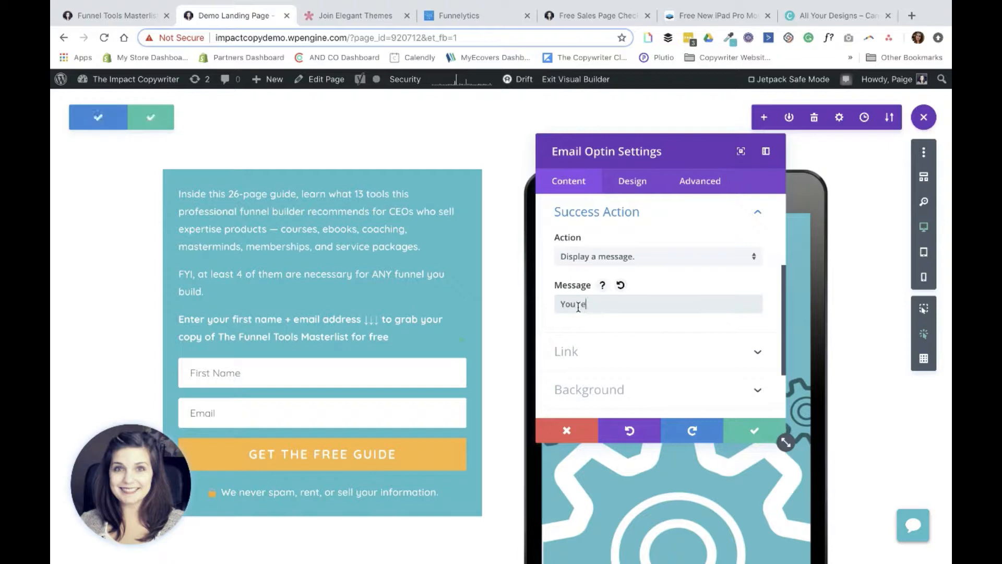
type("cribed")
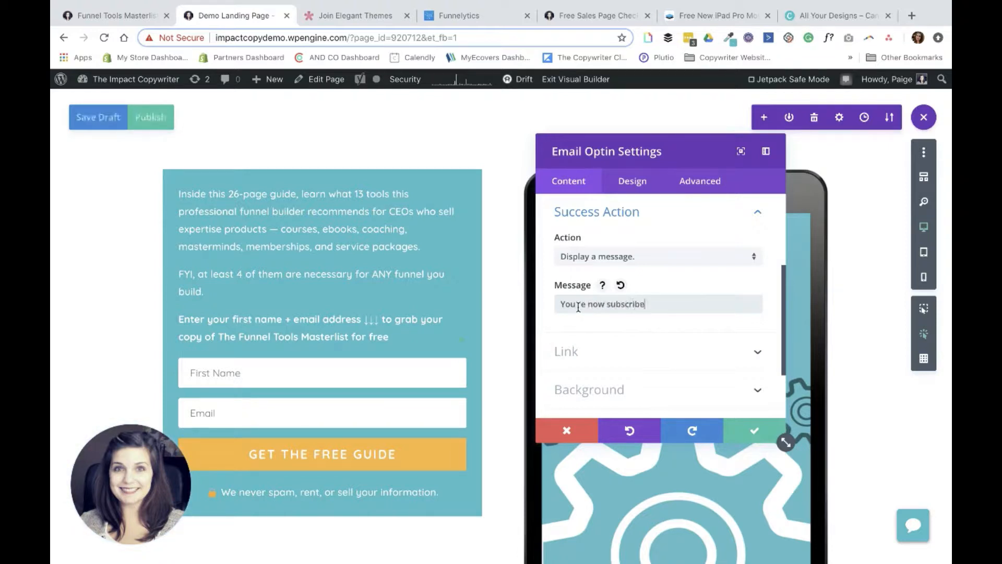
key("BackSpace")
key("BackSpace")
key("BackSpace")
key("BackSpace")
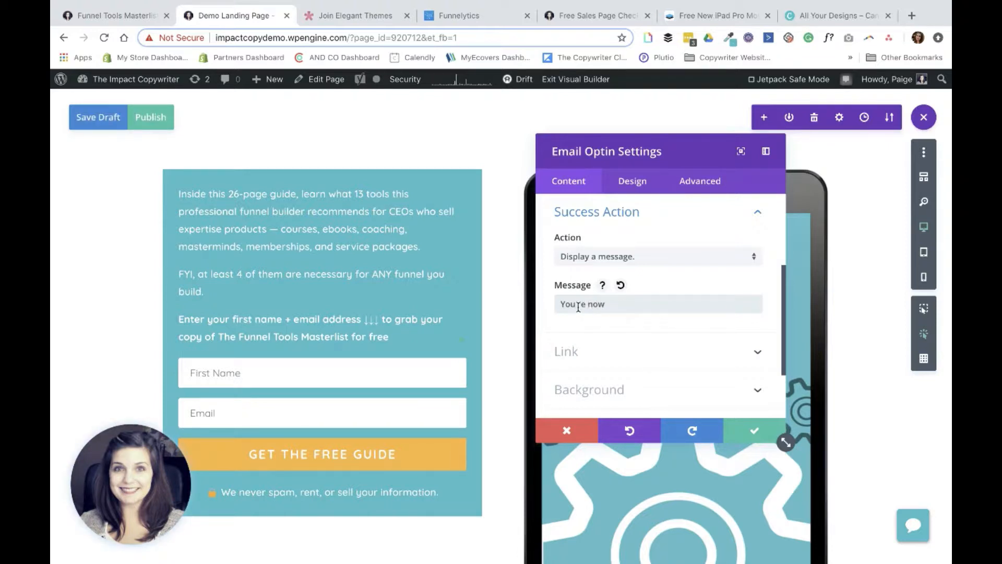
key("BackSpace")
key("BackSpace")
key("BackSpace")
type("Check y")
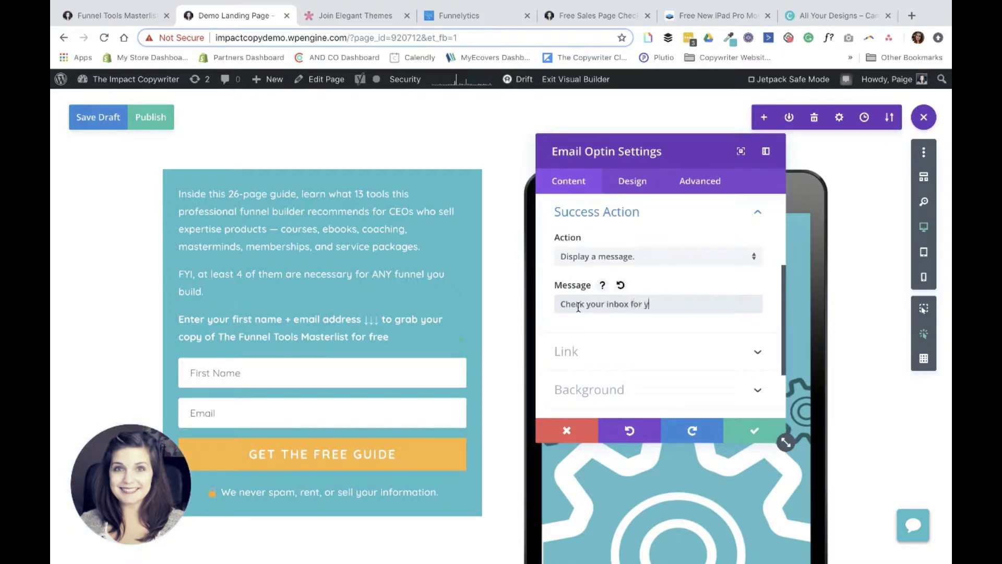
type("our inbox for your download!")
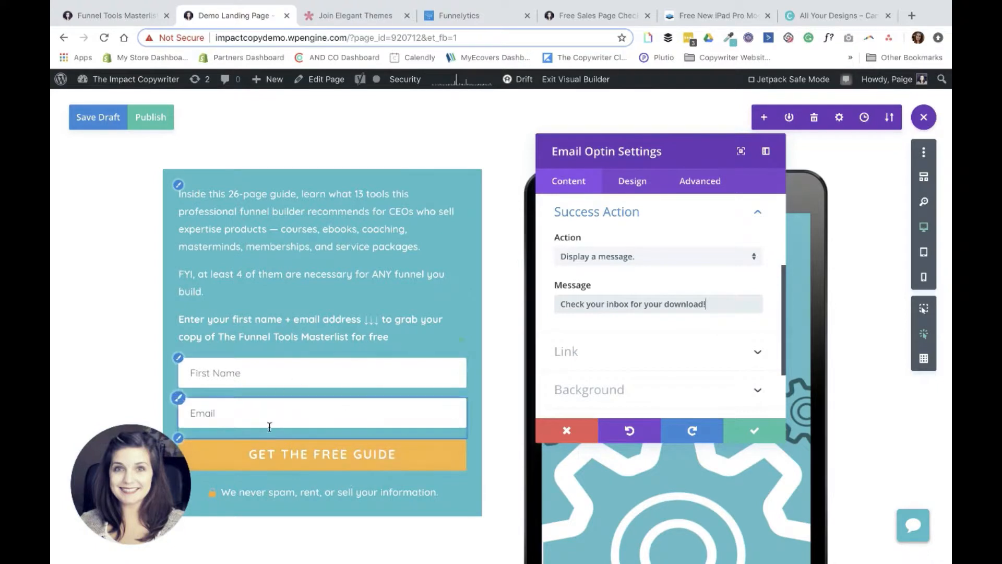
Change the opt-in's success action to "Redirect to a custom URL" and open the redirect URL for entry.
left_click(612, 256)
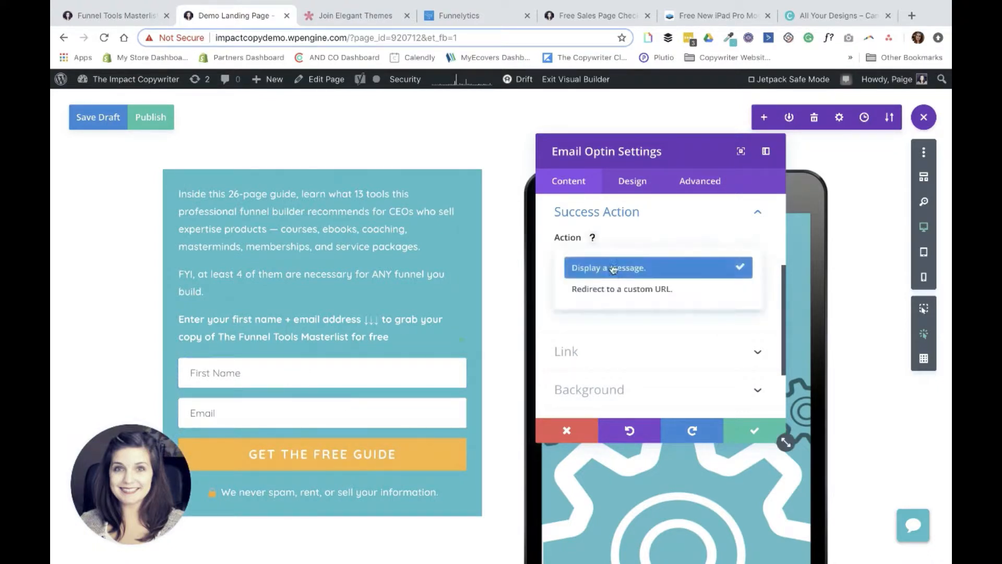
left_click(608, 286)
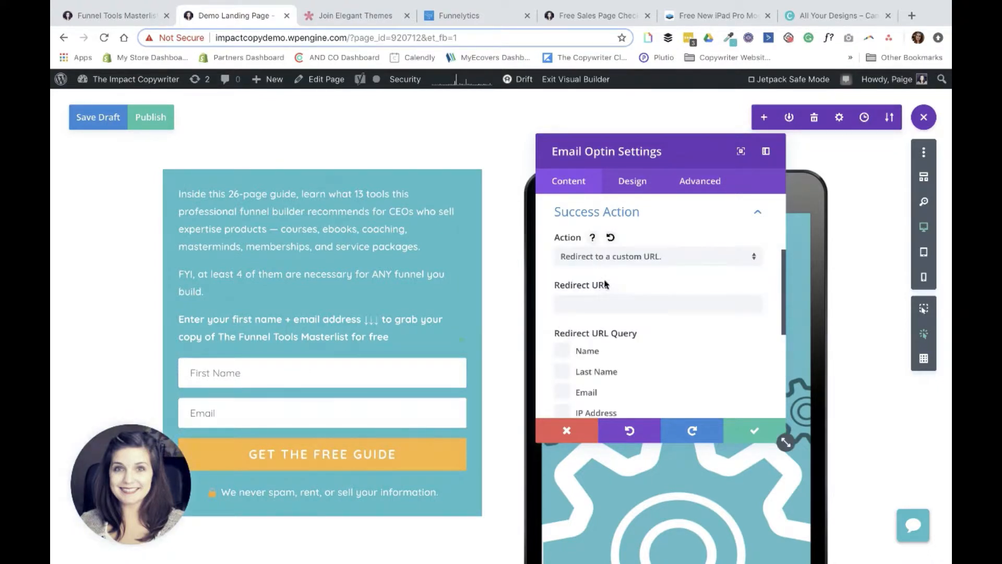
left_click(564, 307)
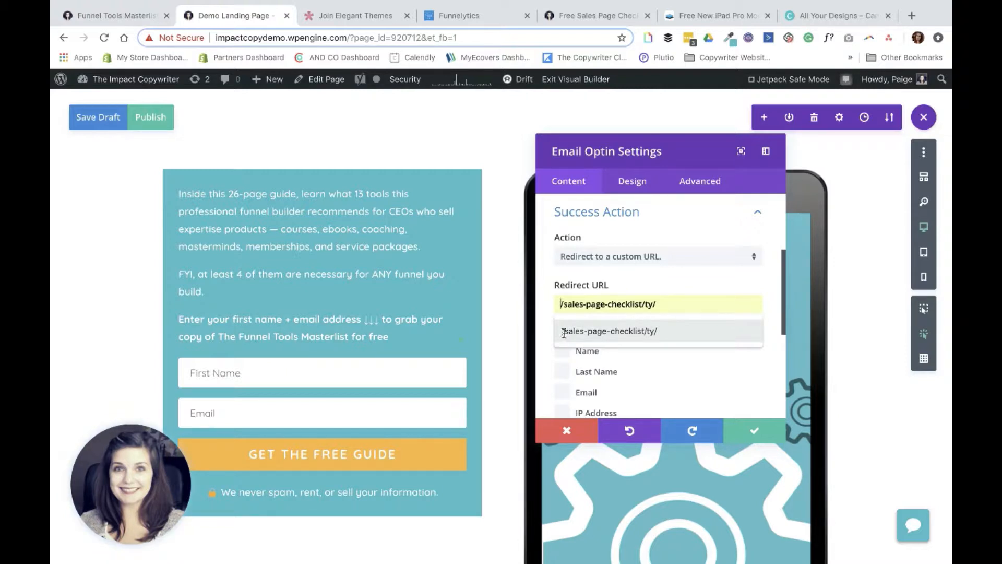
Turn off the opt-in form's background color.
scroll(647, 344, "down", 5)
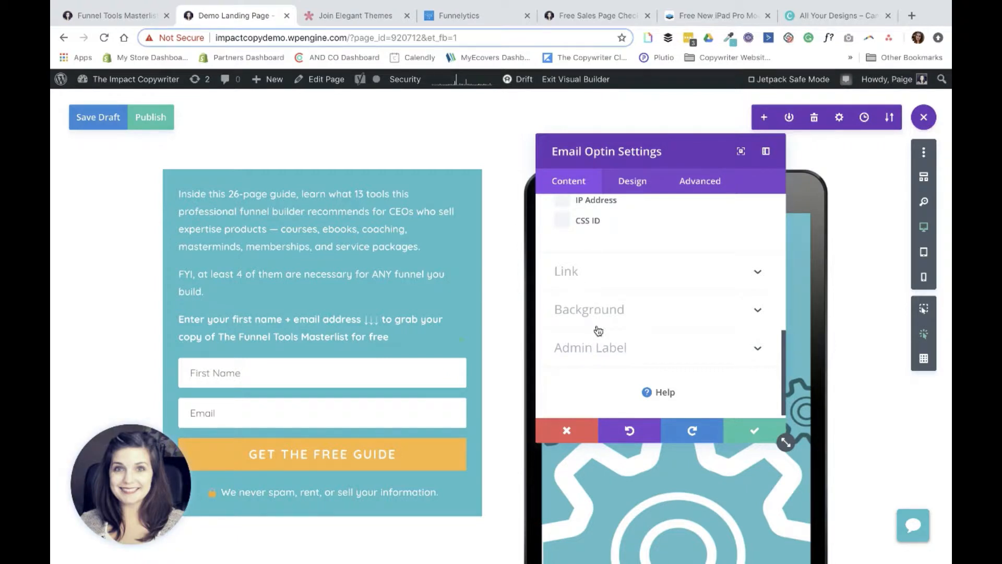
left_click(594, 310)
scroll(628, 391, "down", 3)
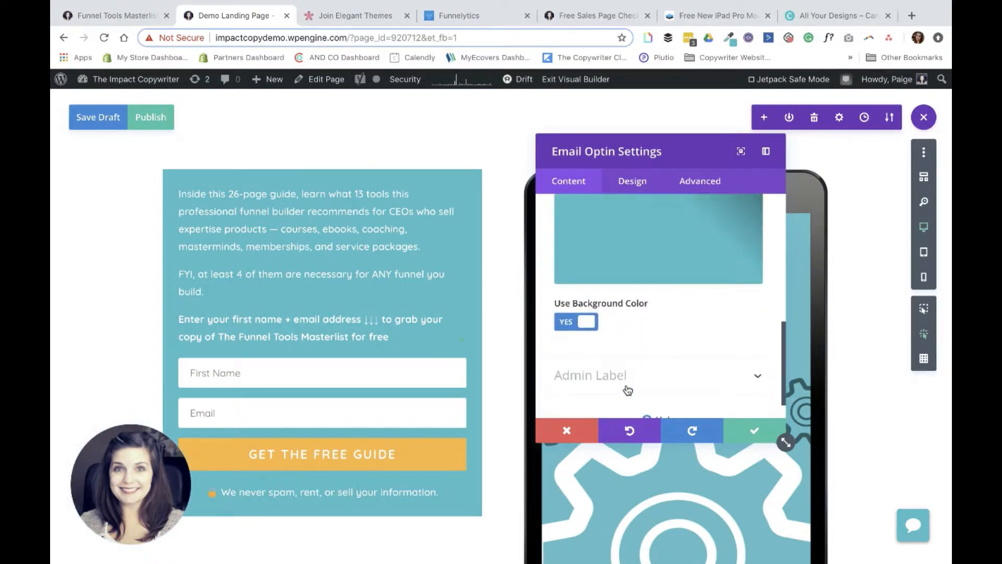
left_click(583, 324)
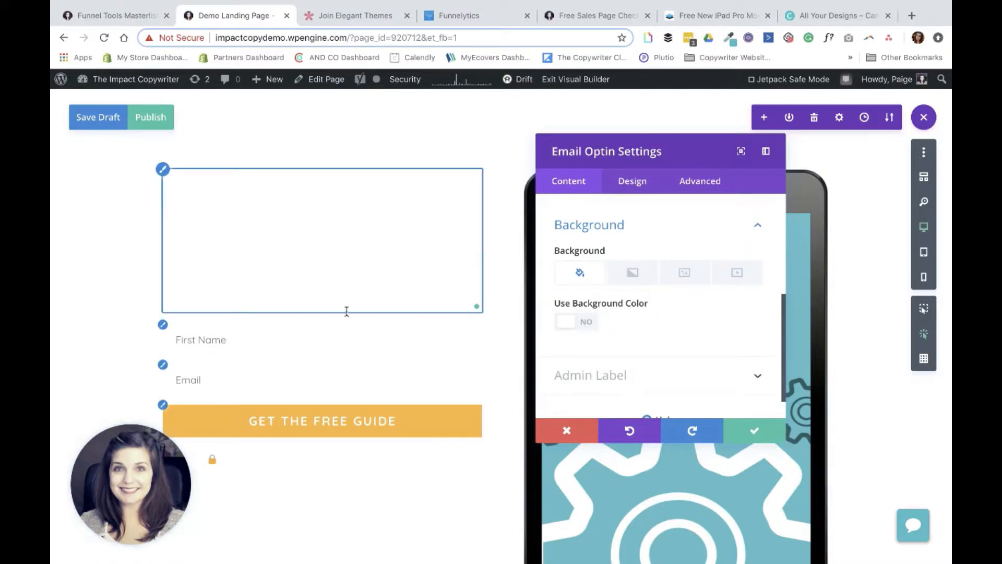
scroll(347, 313, "down", 1)
scroll(351, 332, "down", 1)
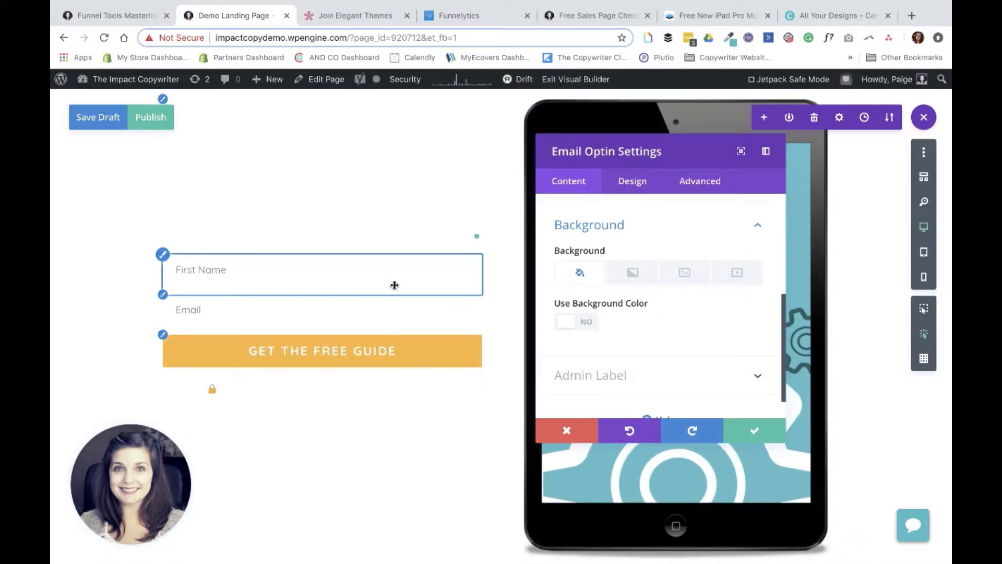
scroll(570, 338, "down", 1)
Set the opt-in's text color to Dark.
left_click(632, 181)
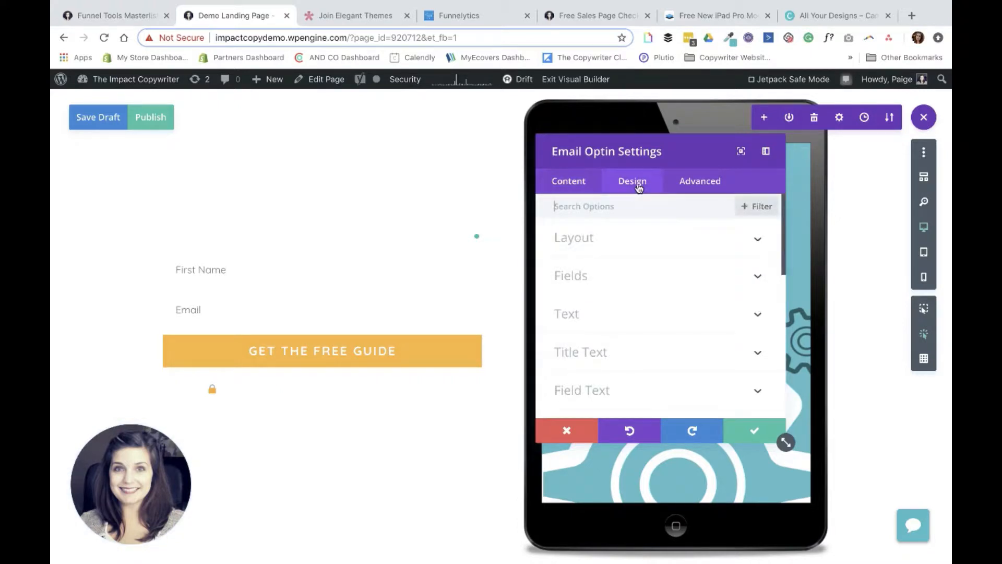
left_click(588, 314)
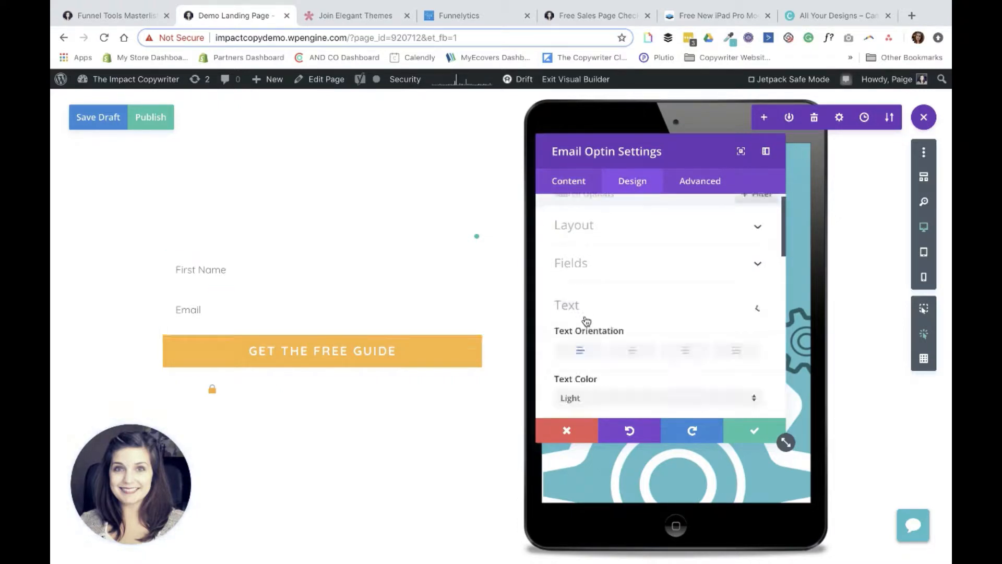
left_click(594, 307)
left_click(593, 334)
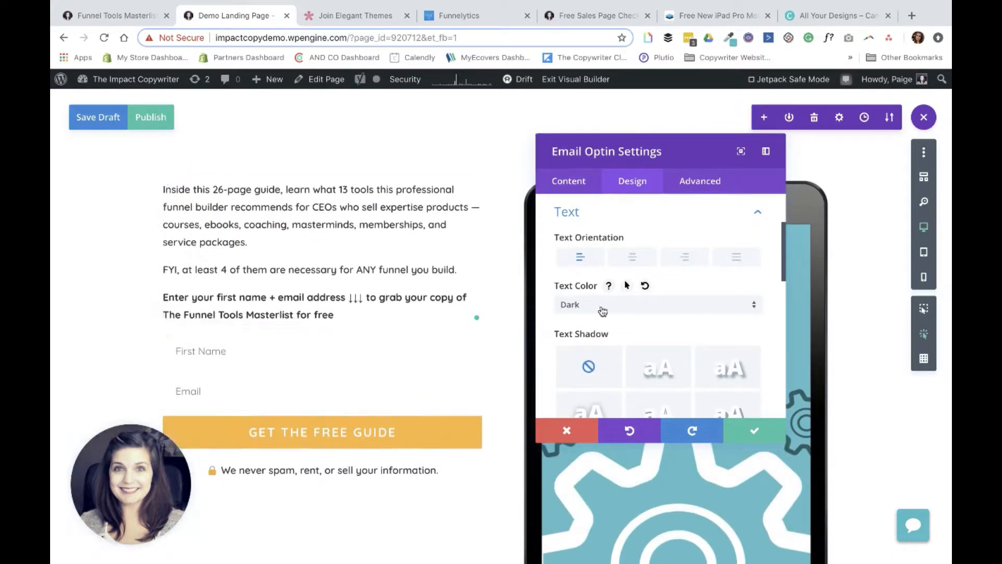
scroll(405, 323, "up", 1)
scroll(405, 323, "down", 1)
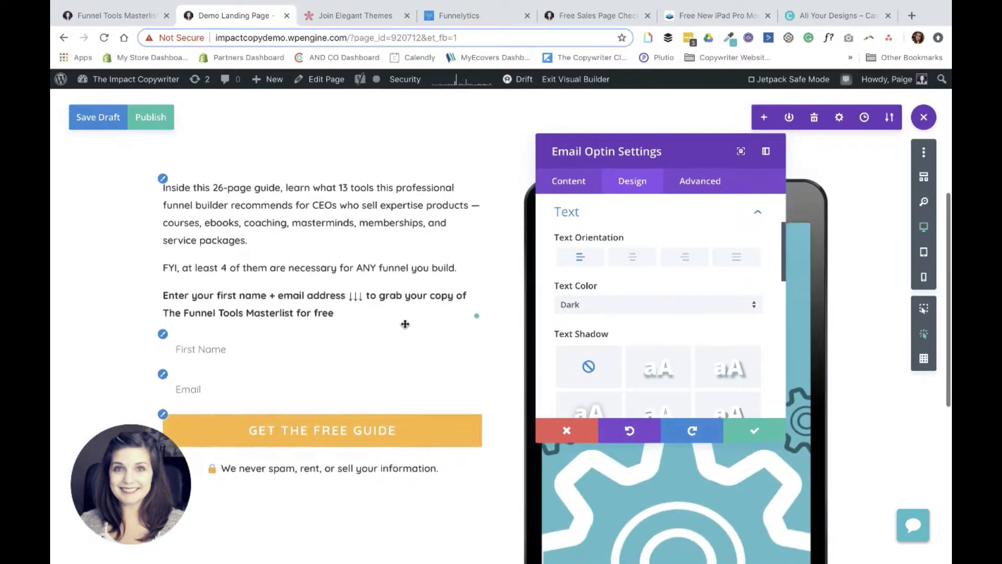
Compare the demo's opt-in fields and background with those on the live funnel-tools page.
left_click(134, 16)
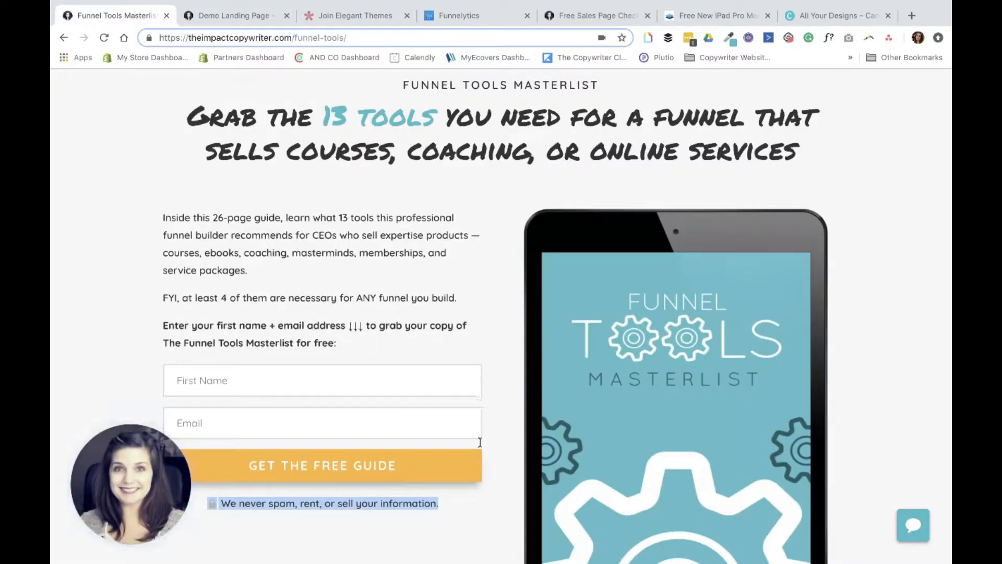
scroll(475, 441, "down", 1)
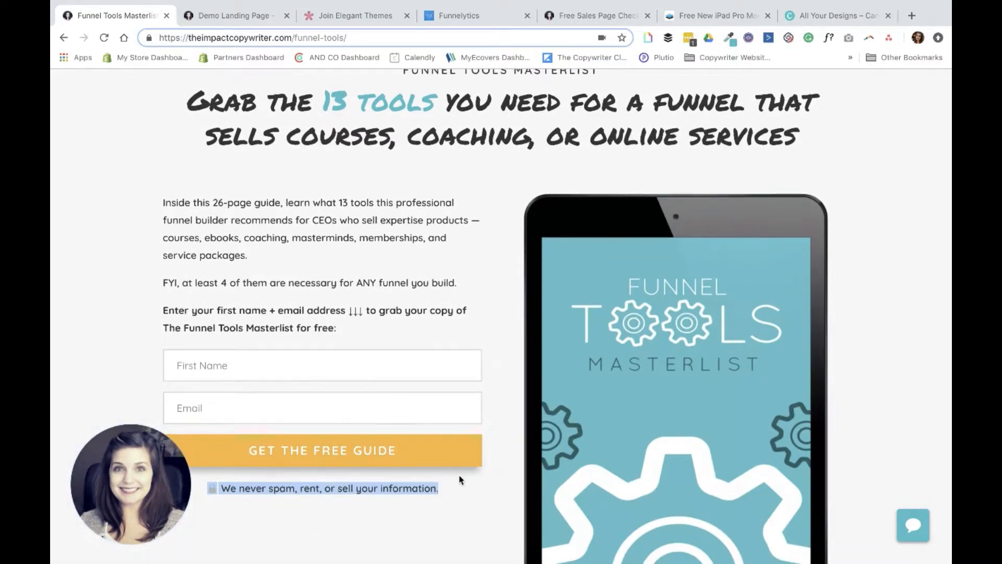
scroll(469, 449, "down", 1)
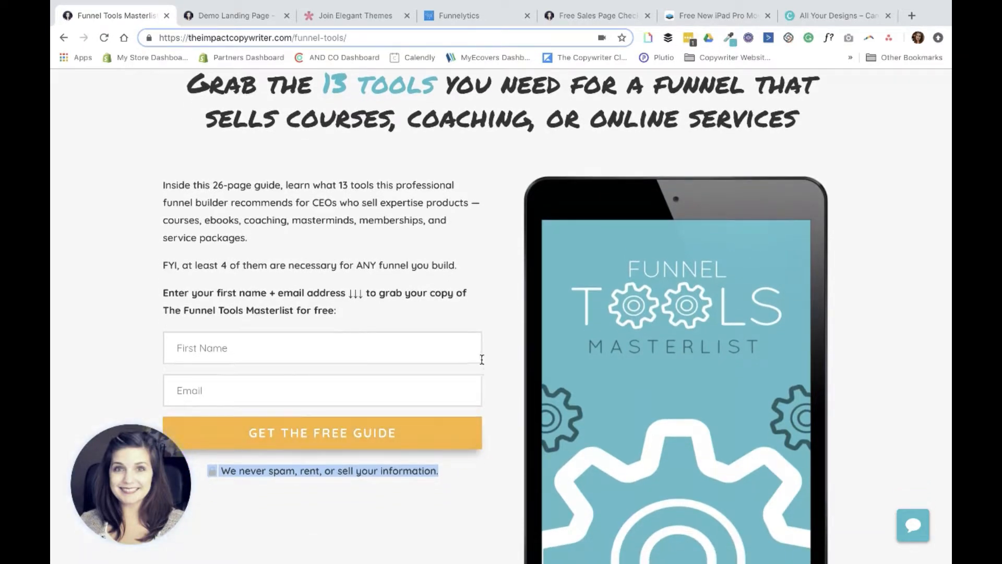
scroll(482, 359, "up", 3)
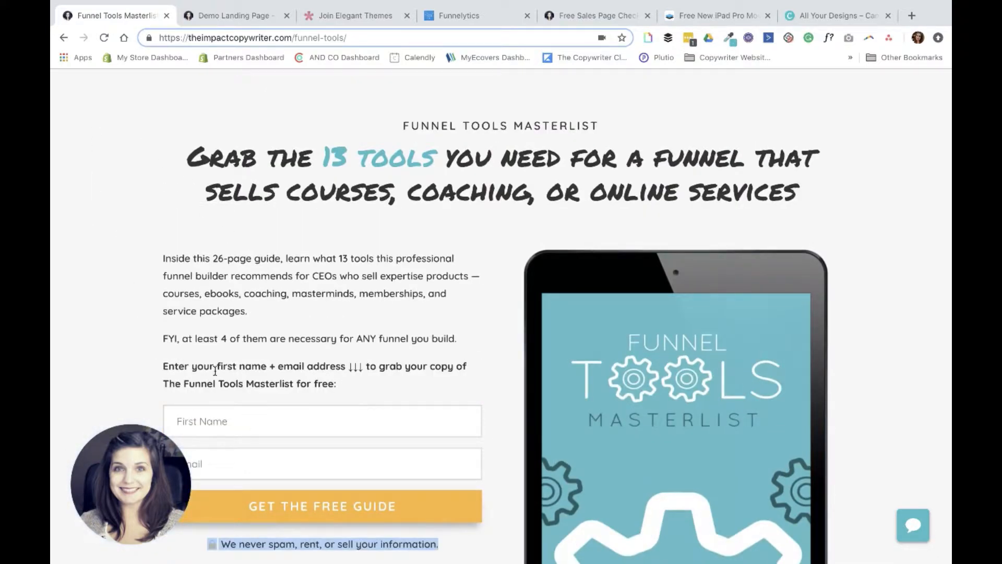
left_click(229, 16)
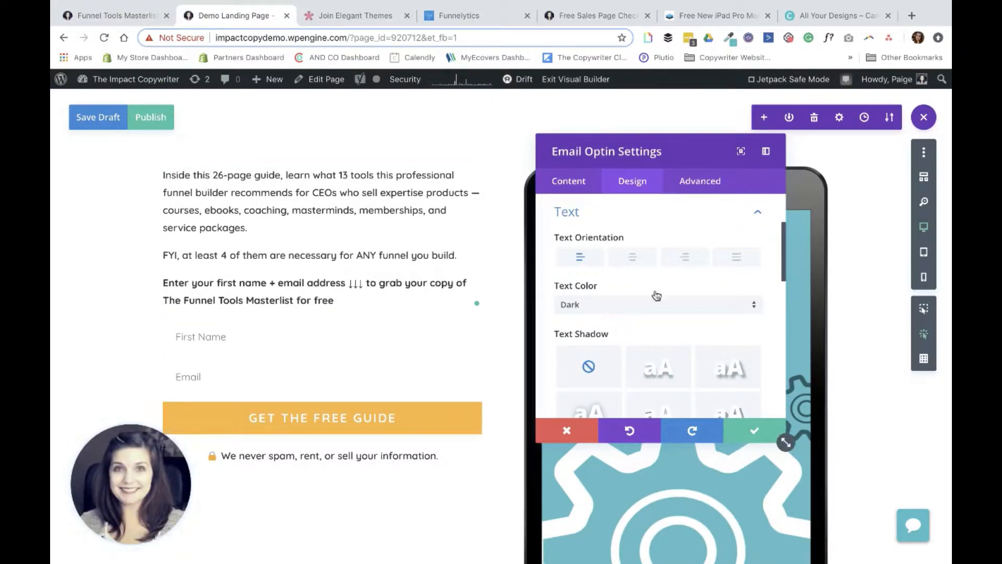
Save the opt-in settings and set the headline section's background color to #fafafa.
left_click(754, 431)
scroll(260, 247, "up", 5)
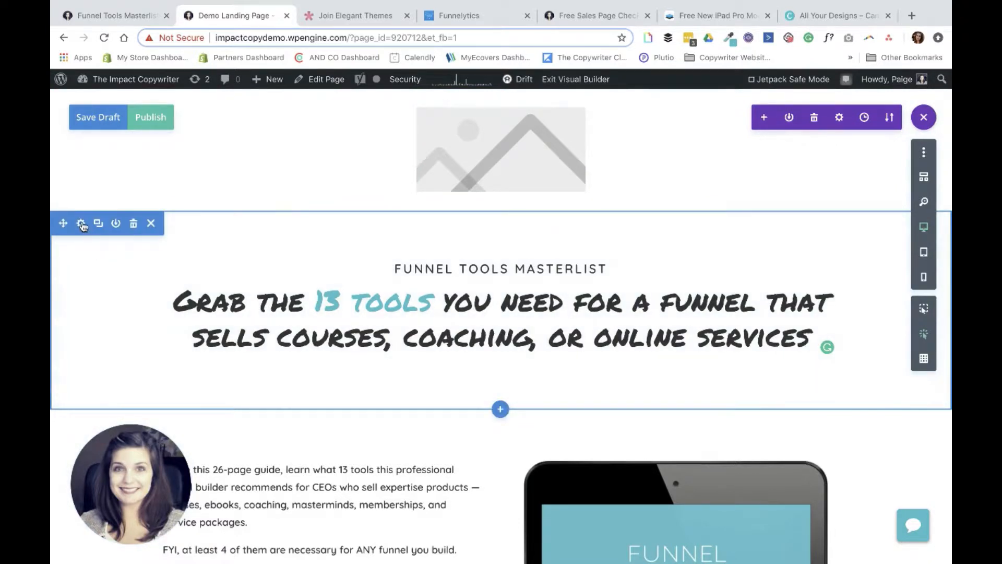
left_click(81, 224)
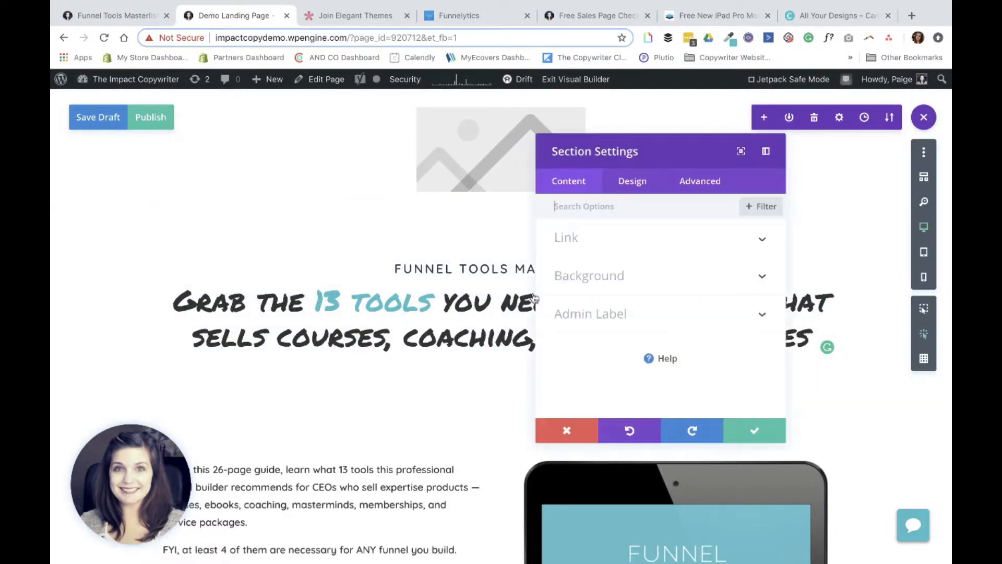
left_click(580, 274)
left_click(671, 325)
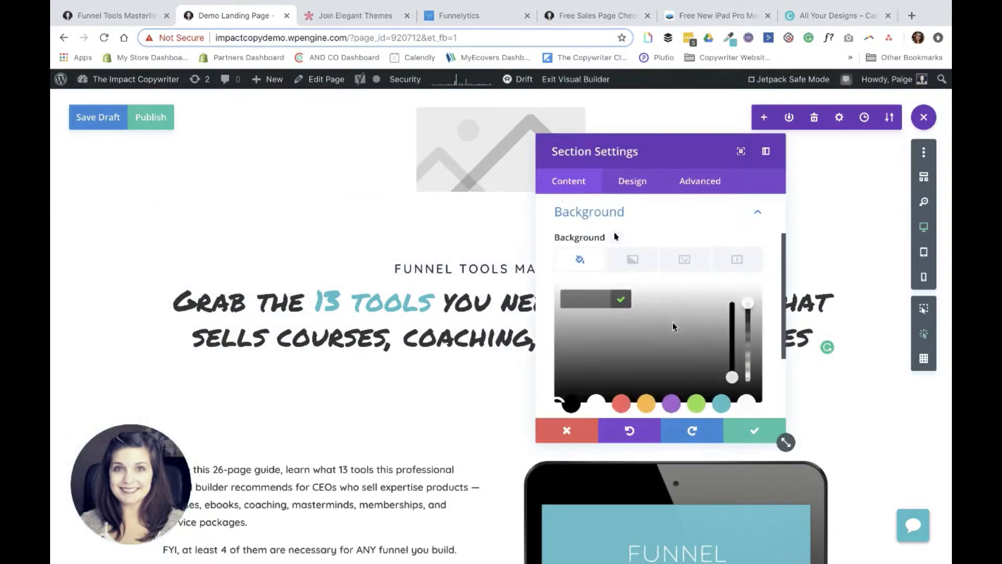
left_click(751, 405)
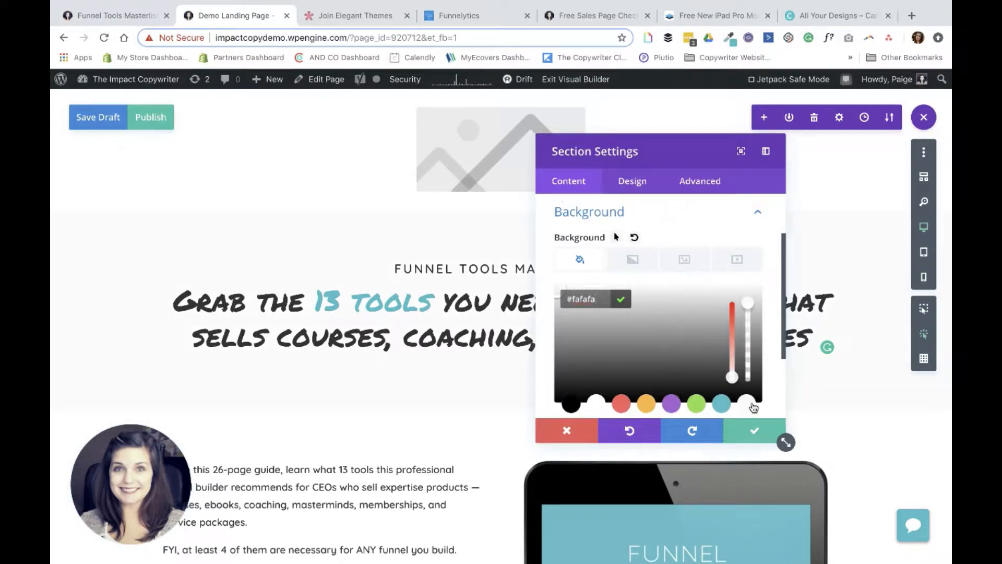
left_click(755, 430)
Set the background color of the section holding the opt-in form and tablet image to #fafafa.
scroll(384, 418, "down", 2)
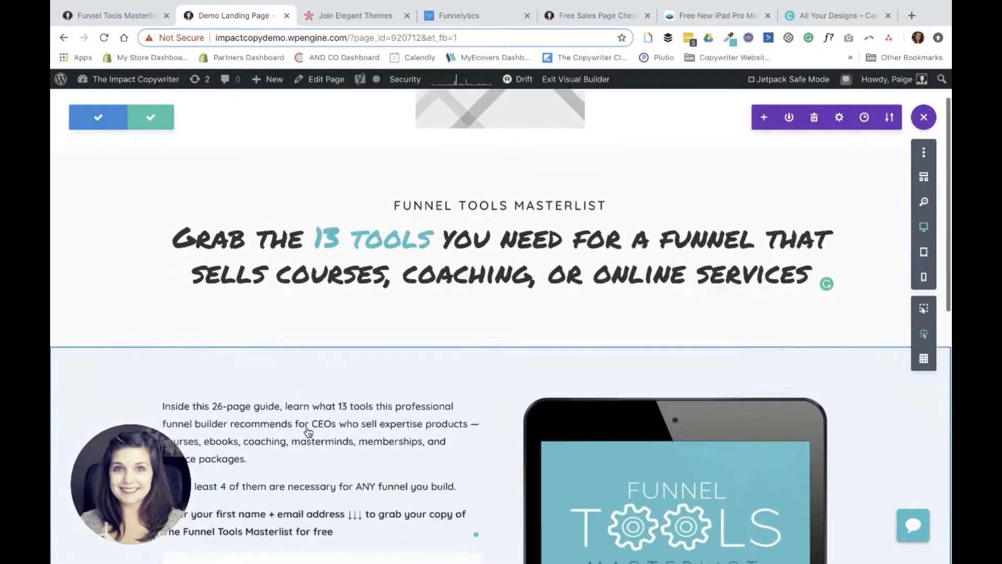
scroll(308, 431, "down", 1)
mouse_move(97, 336)
left_click(79, 319)
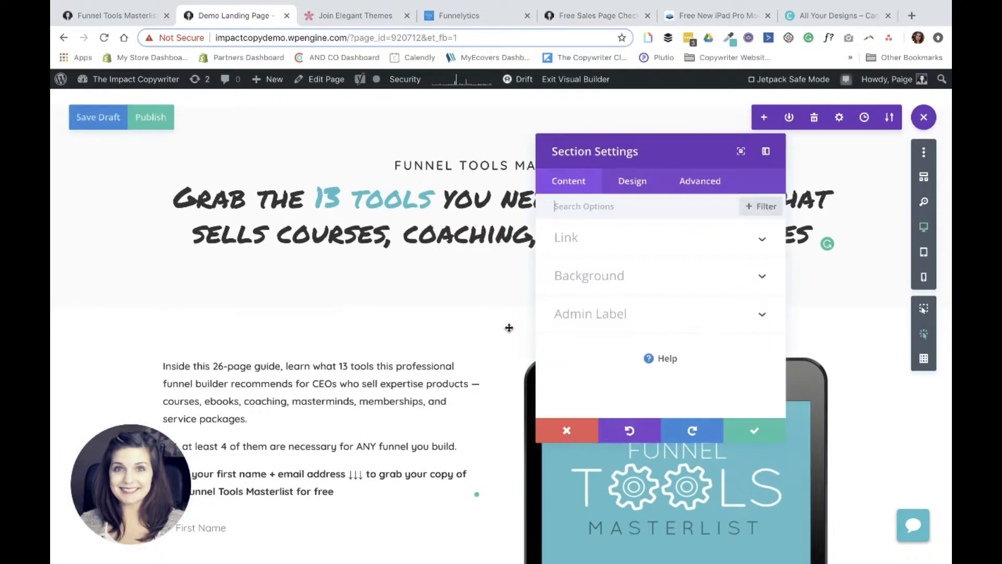
left_click(589, 277)
left_click(714, 371)
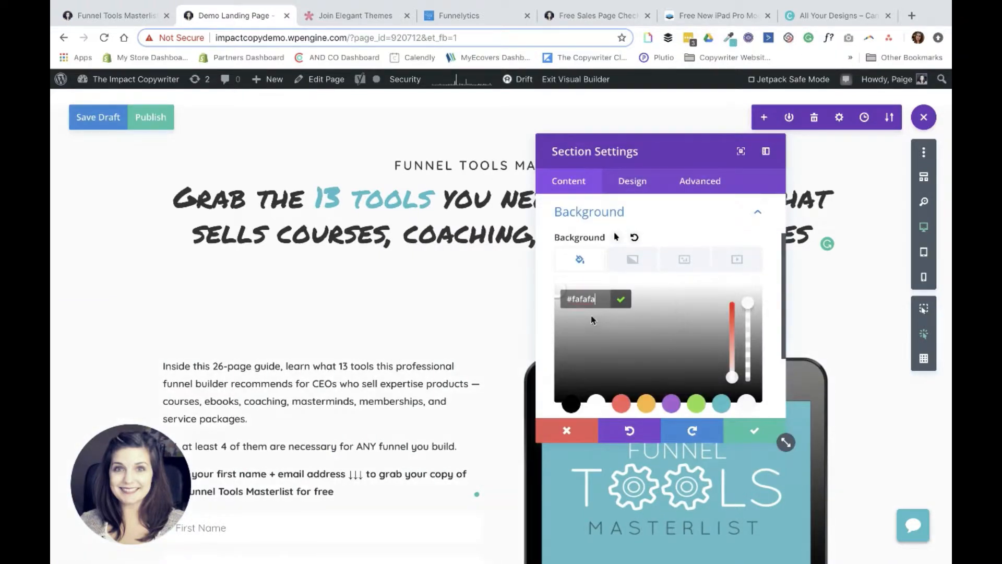
left_click(755, 431)
scroll(377, 368, "down", 5)
scroll(376, 371, "down", 1)
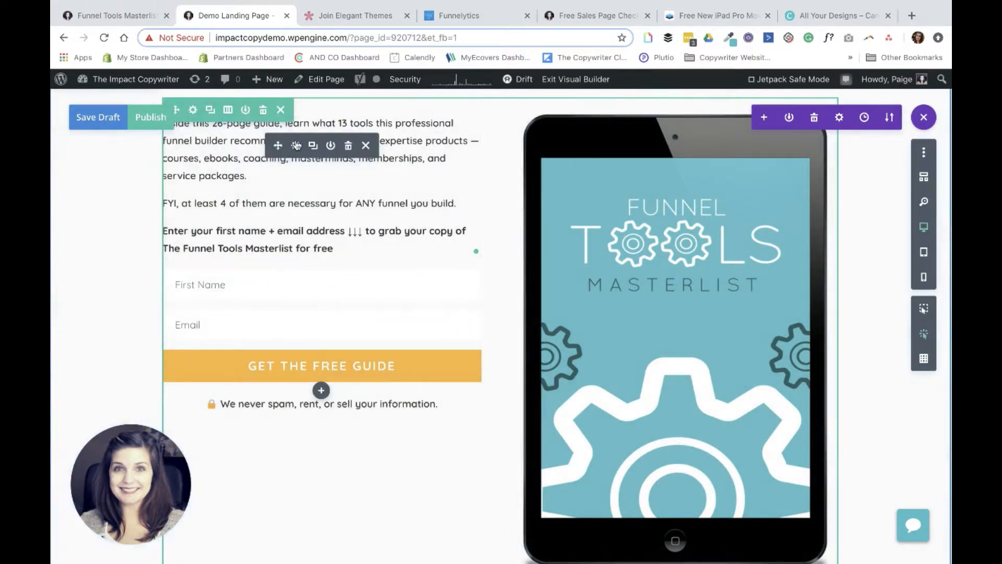
Set the email opt-in's form field background color to white (#ffffff).
left_click(296, 145)
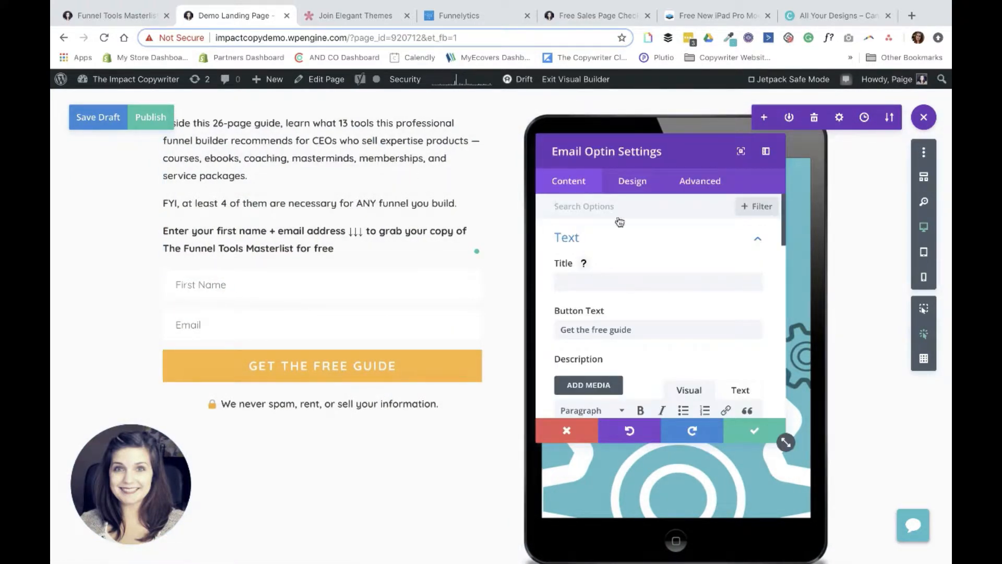
left_click(631, 181)
left_click(595, 285)
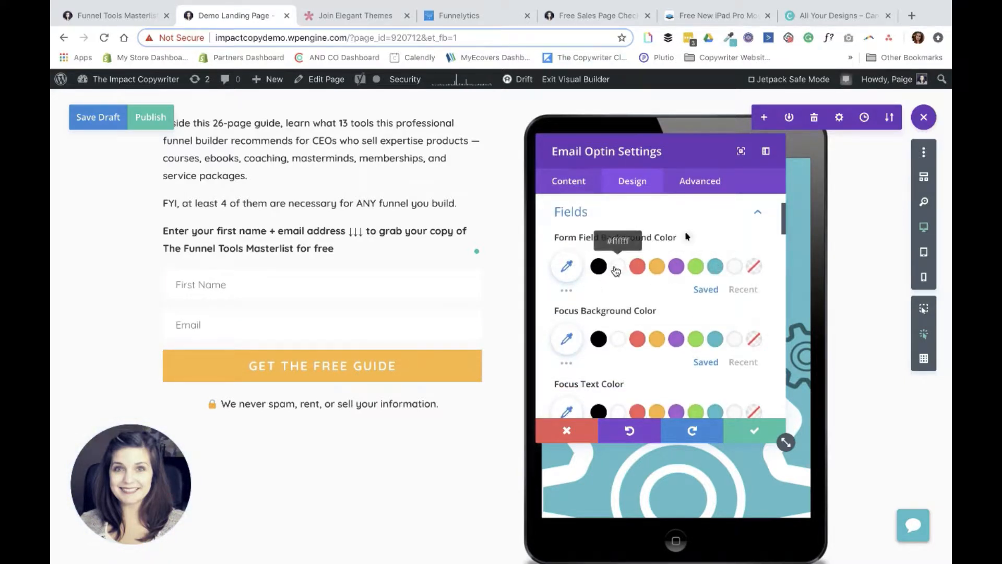
left_click(616, 269)
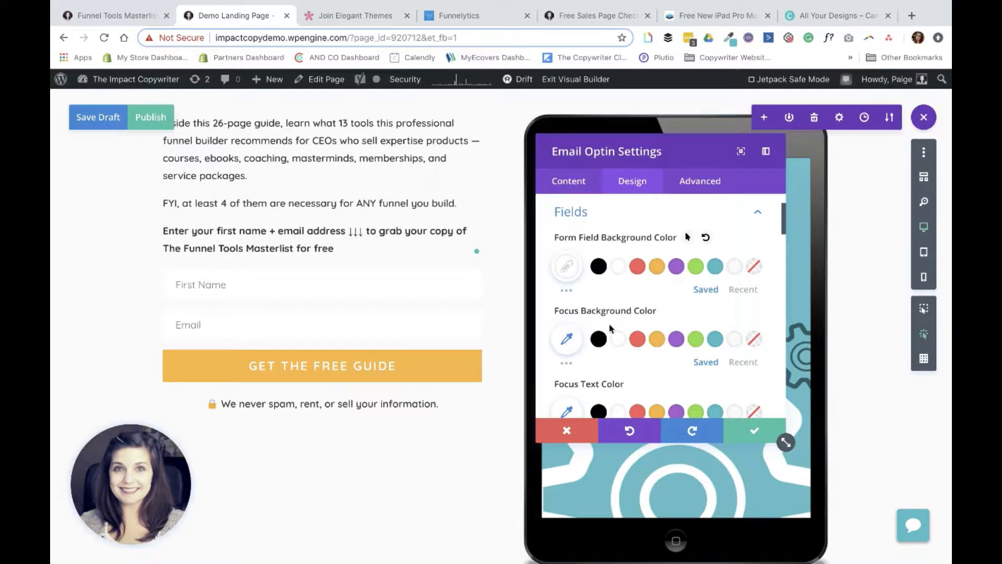
Set the opt-in fields' rounded corners to 1px on all corners and their border width to 2px.
scroll(600, 316, "down", 2)
scroll(600, 316, "down", 8)
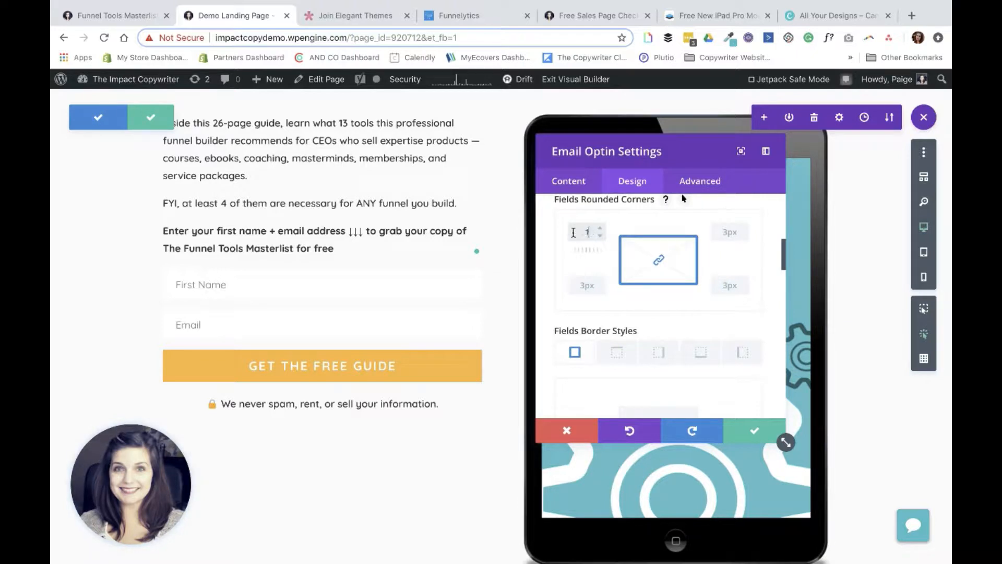
key("Tab")
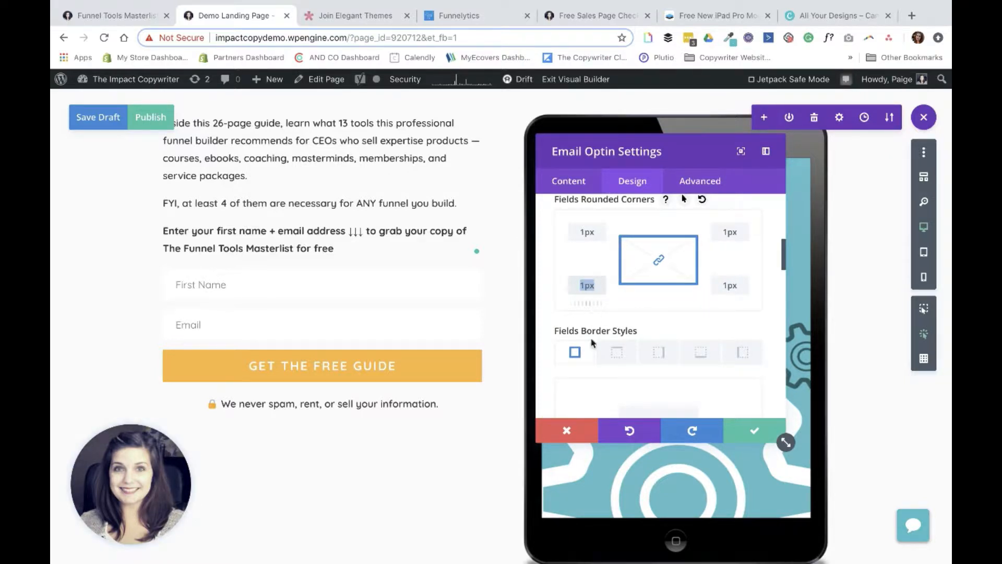
scroll(593, 342, "down", 3)
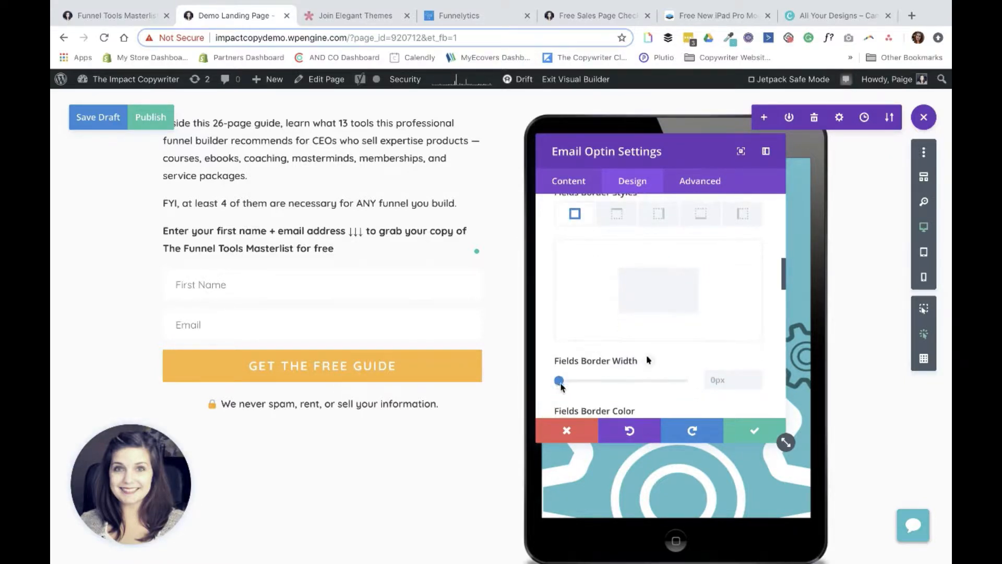
left_click_drag(559, 385, 565, 387)
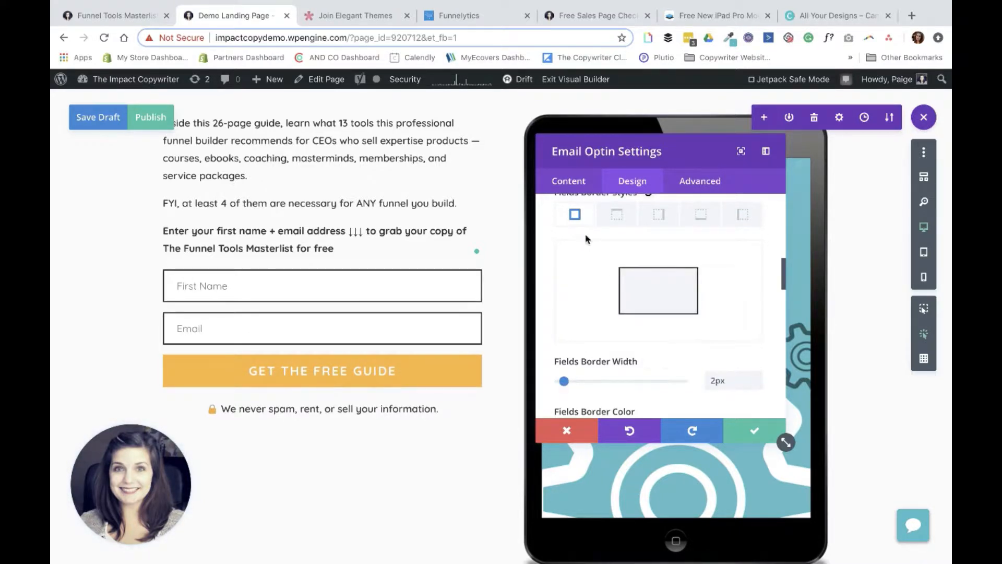
Set the opt-in fields' border color to #dddddd.
scroll(609, 320, "down", 4)
left_click(569, 267)
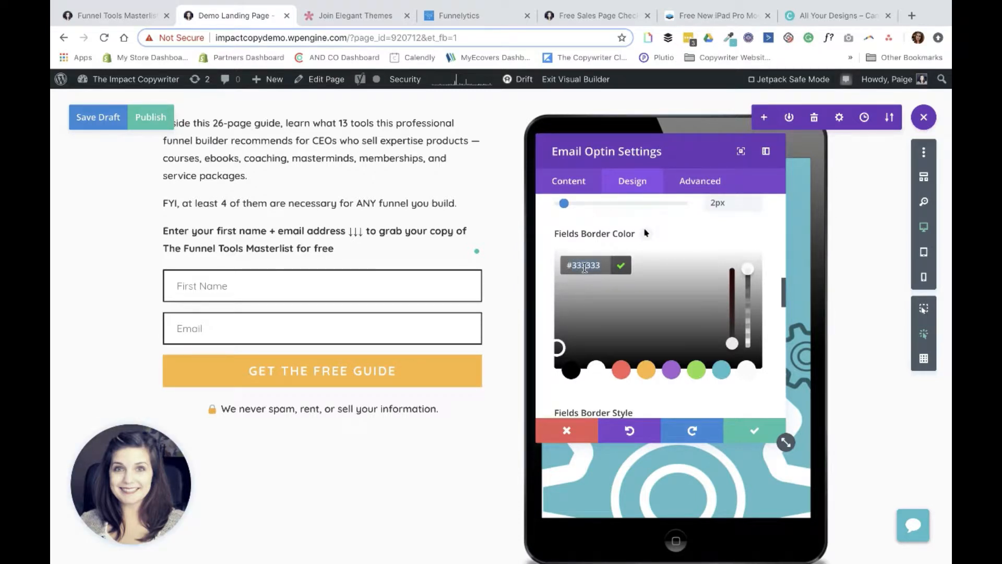
double_click(585, 266)
type("dddddd")
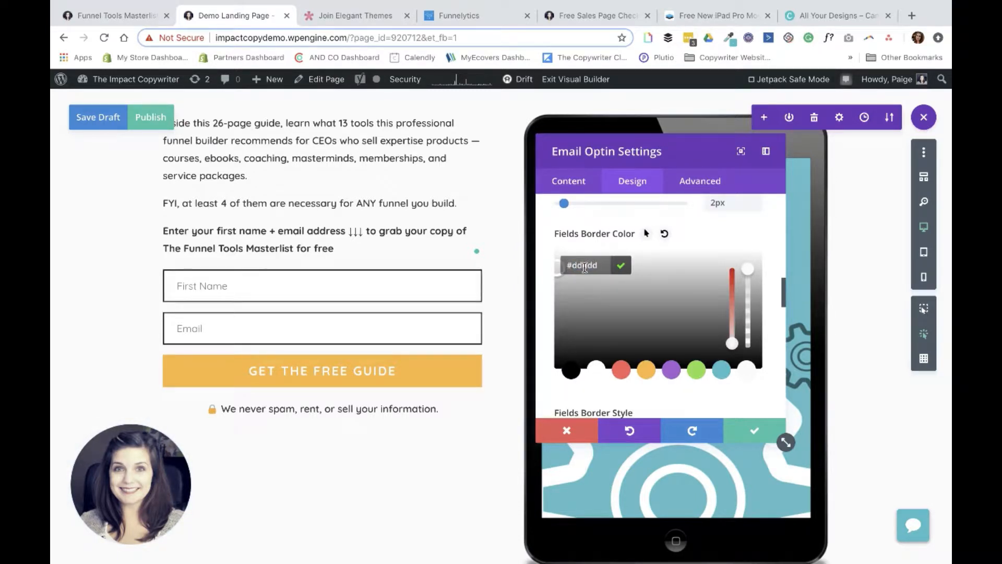
type("ds")
double_click(584, 266)
type("ddddd")
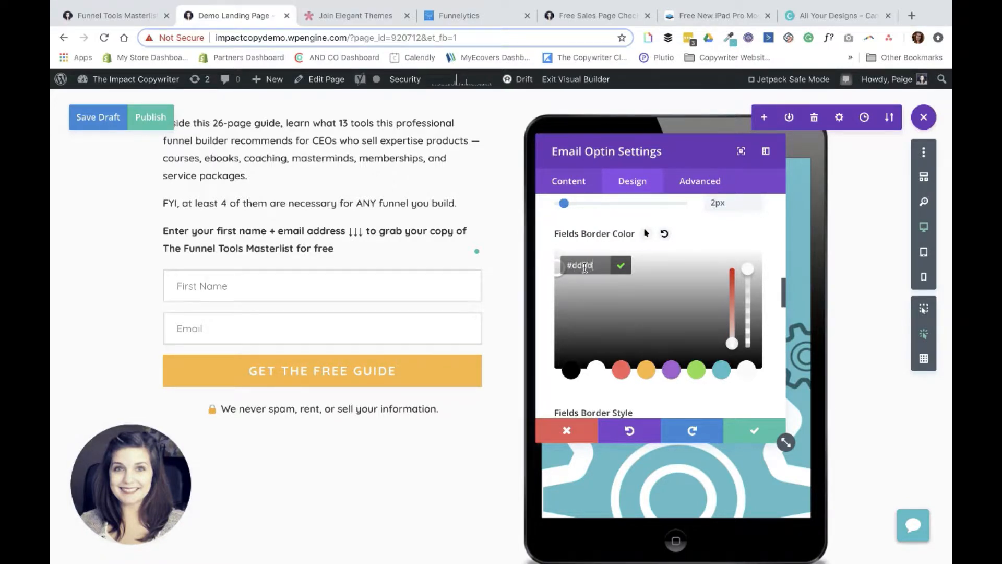
type("dd")
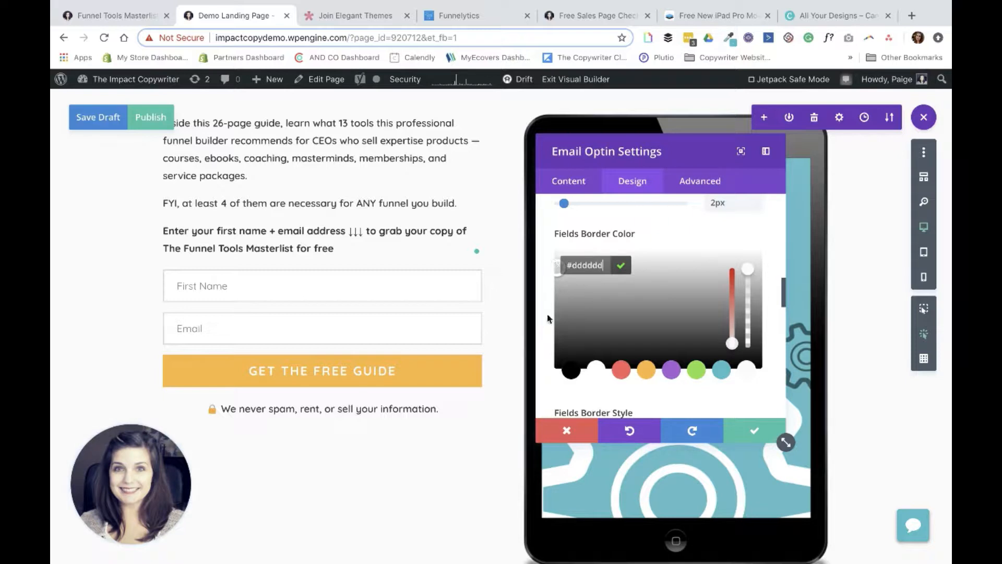
Compare the form field styling on the live sales-page-checklist and funnel-tools pages, returning to the demo page's opt-in settings.
scroll(703, 365, "down", 2)
scroll(703, 365, "down", 3)
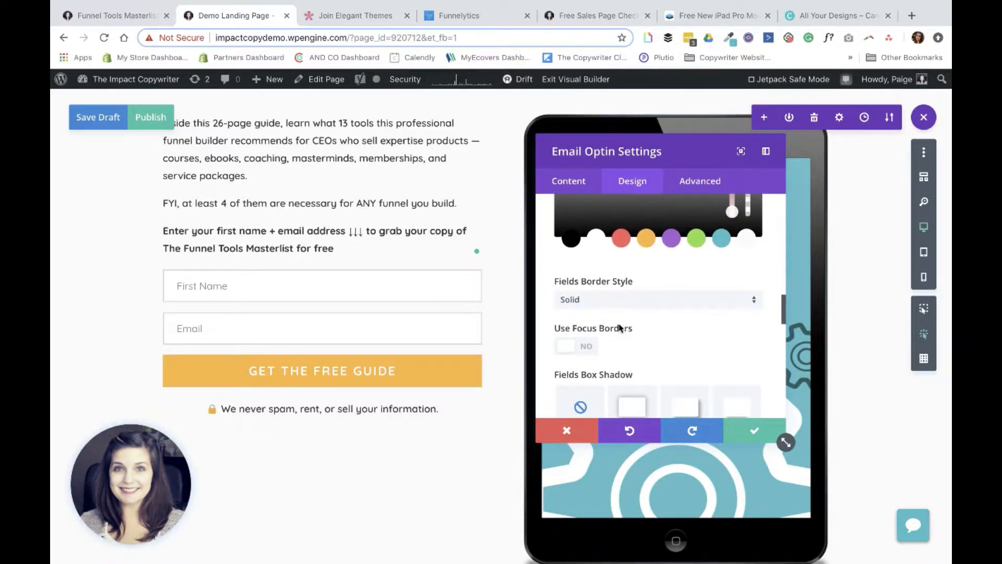
left_click(595, 15)
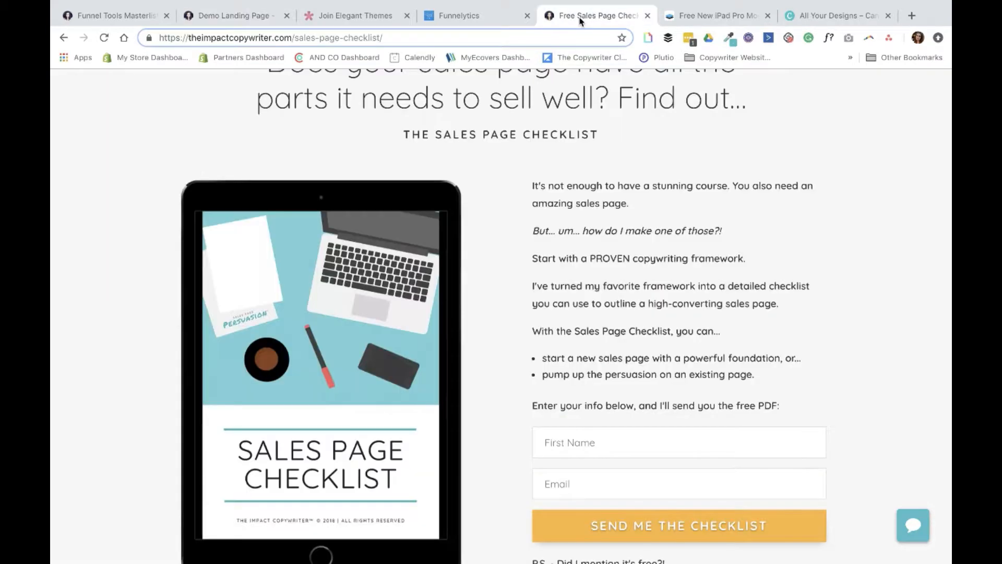
left_click(562, 474)
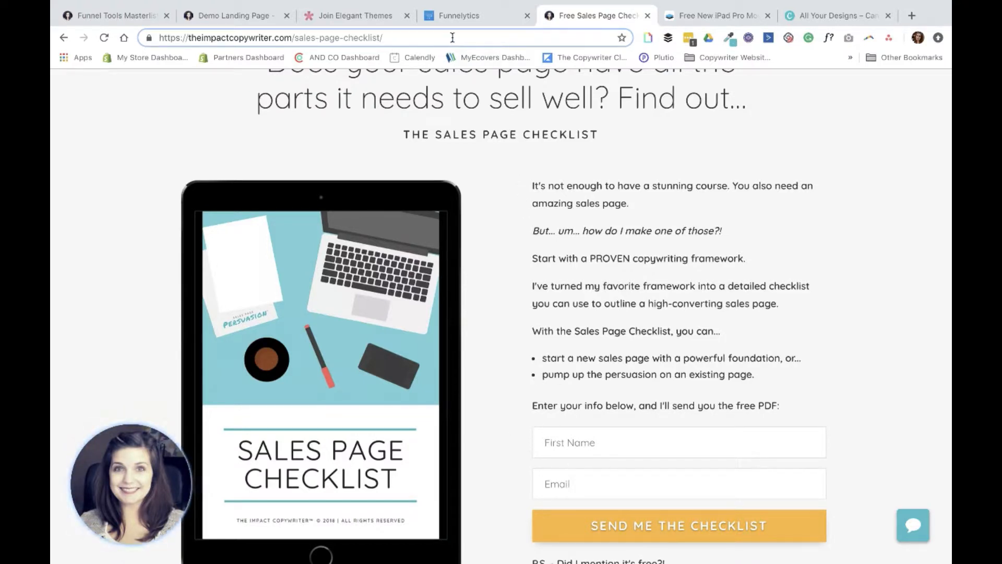
left_click(134, 18)
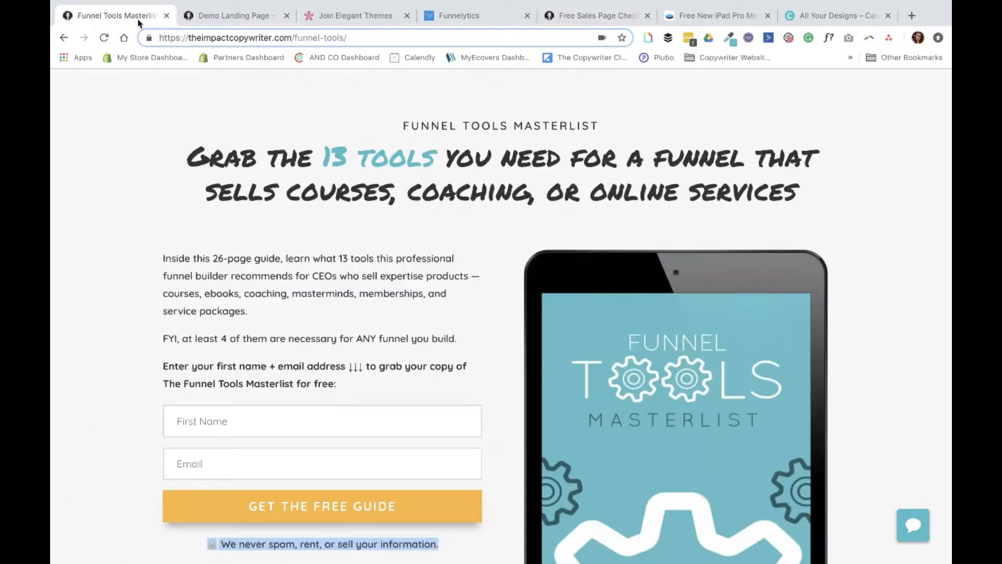
left_click(390, 420)
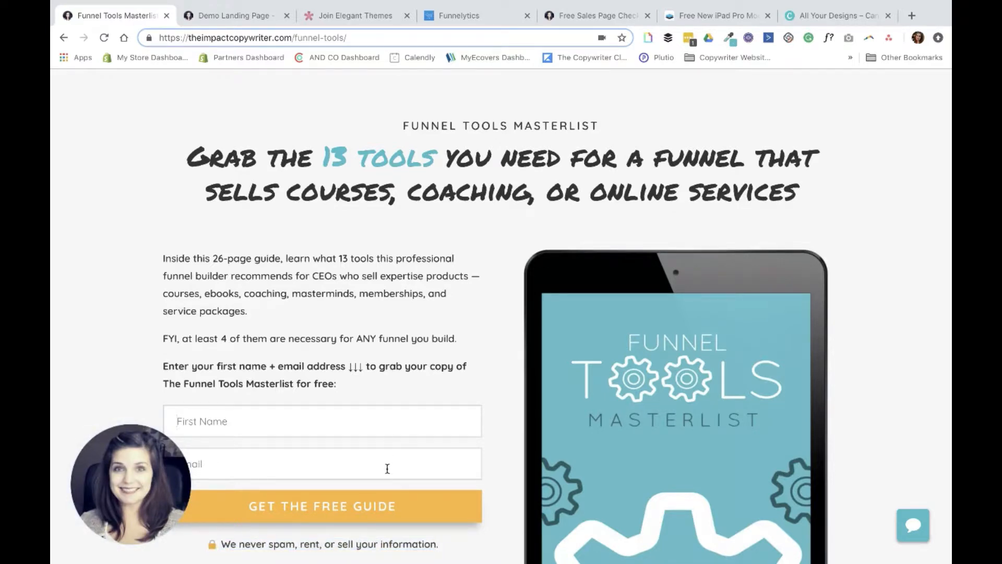
left_click(240, 16)
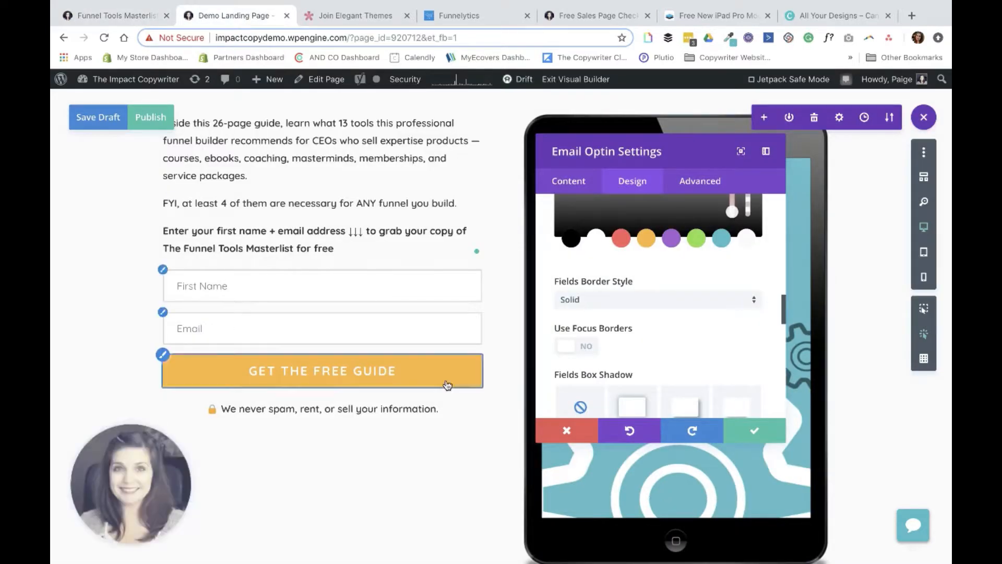
Enable focus borders for the opt-in fields and set their focus rounded corners to 1px.
scroll(576, 375, "down", 2)
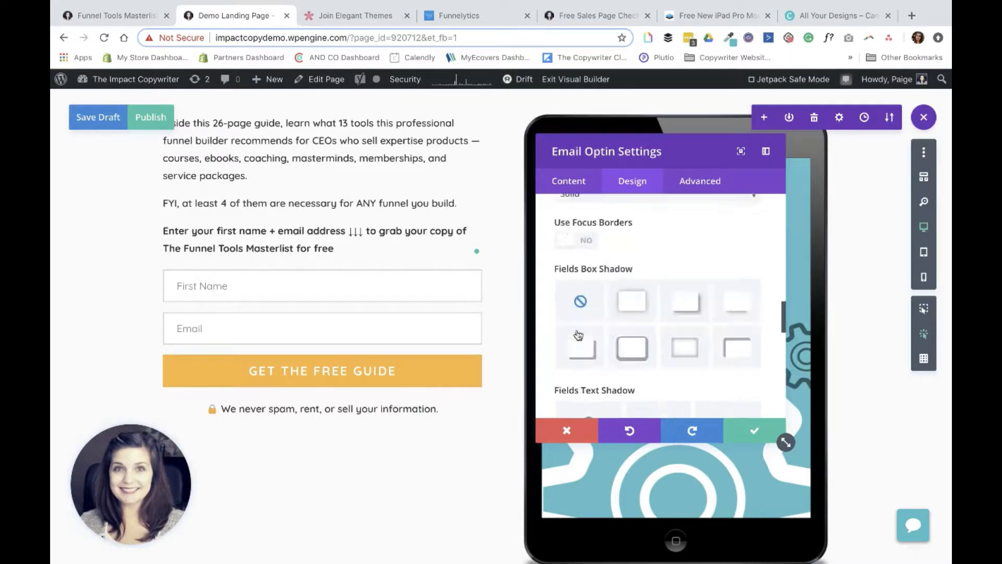
left_click(579, 242)
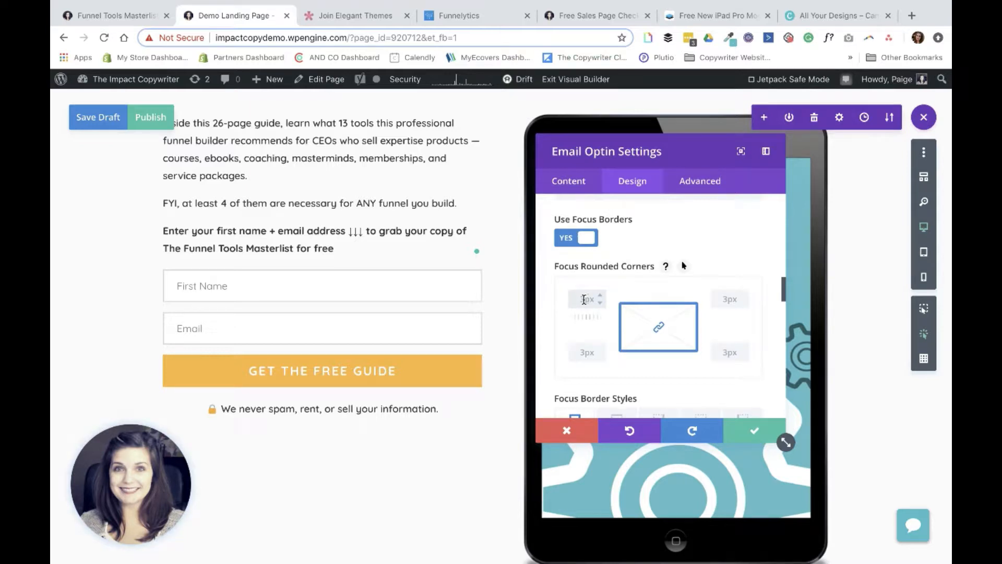
scroll(608, 300, "up", 6)
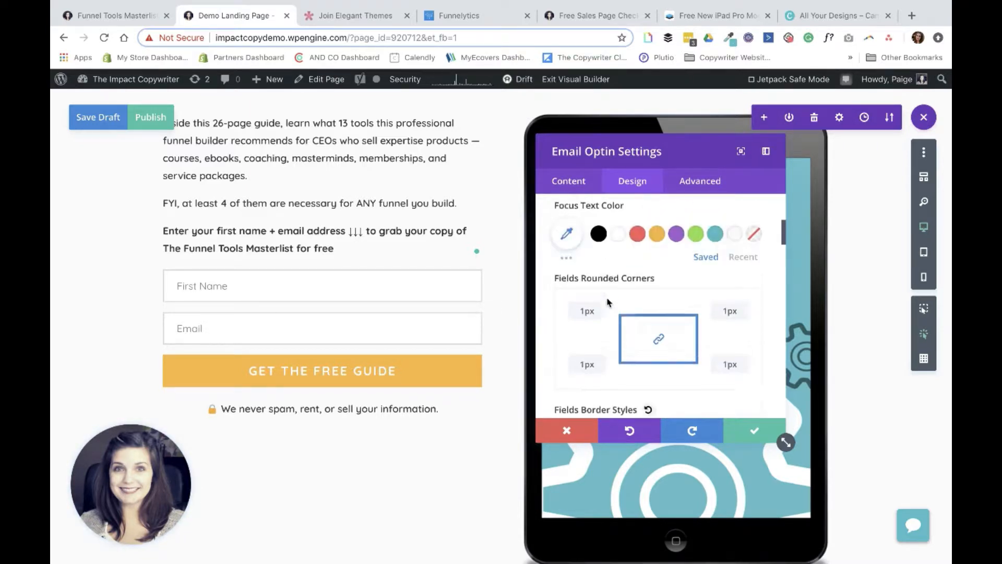
scroll(608, 302, "down", 5)
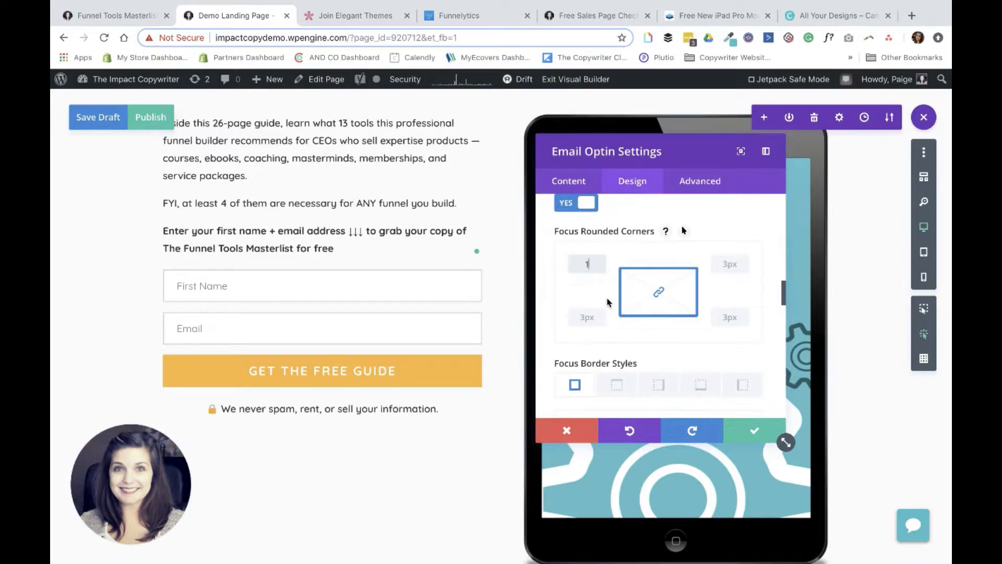
left_click(588, 317)
Set the focus border to 2px wide in teal (#3bbec9) and test it on the First Name field.
scroll(540, 347, "down", 4)
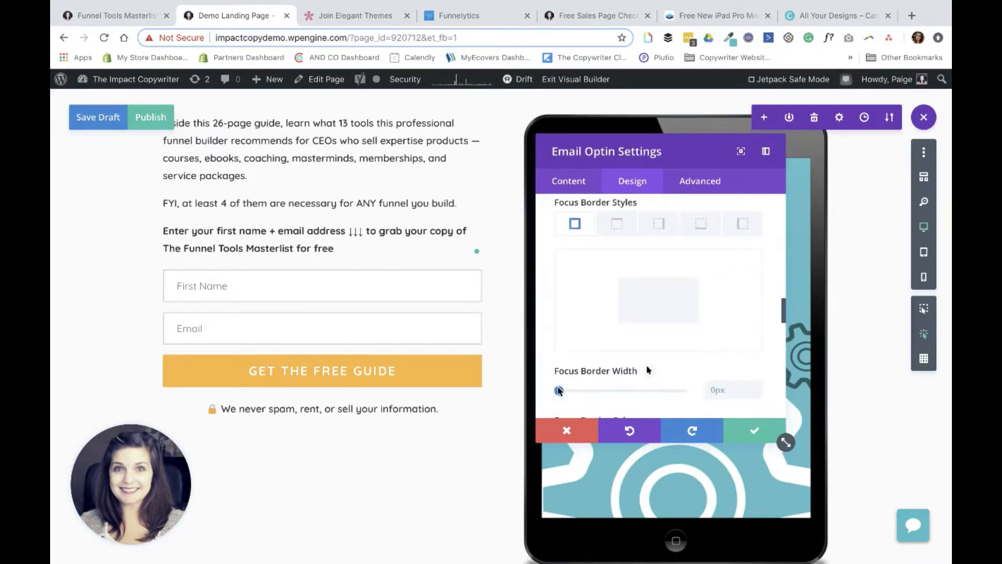
left_click_drag(558, 389, 564, 391)
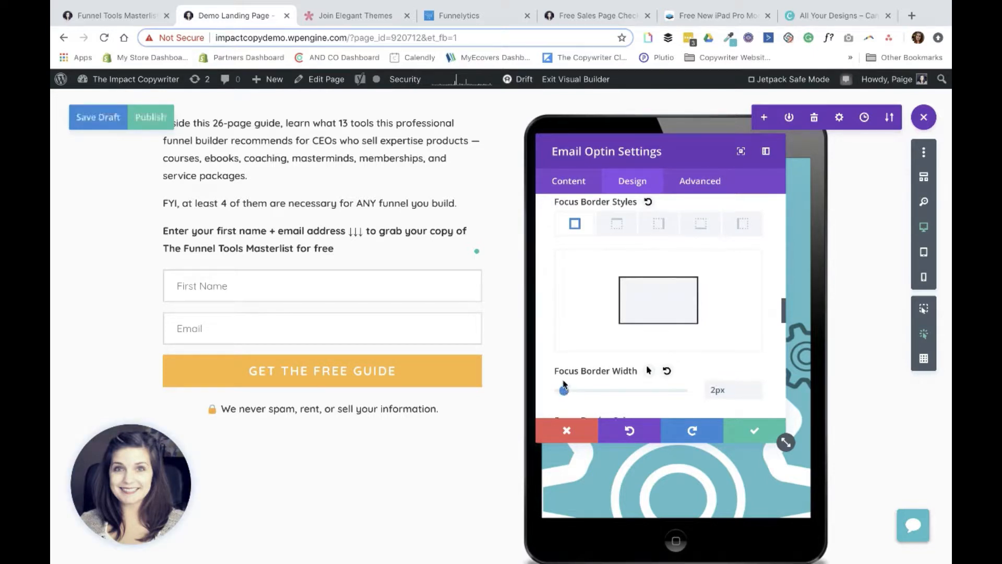
scroll(585, 339, "down", 3)
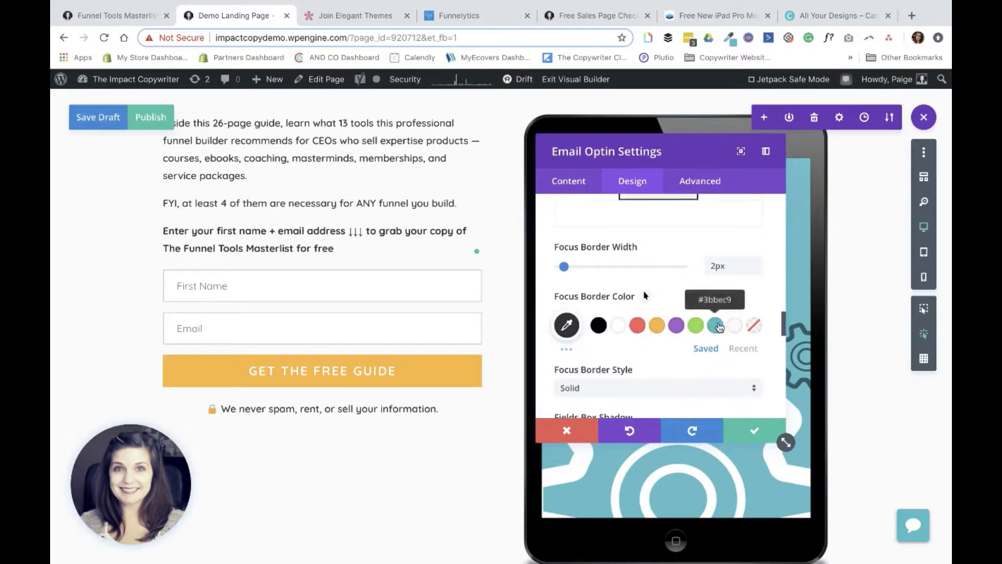
left_click(715, 325)
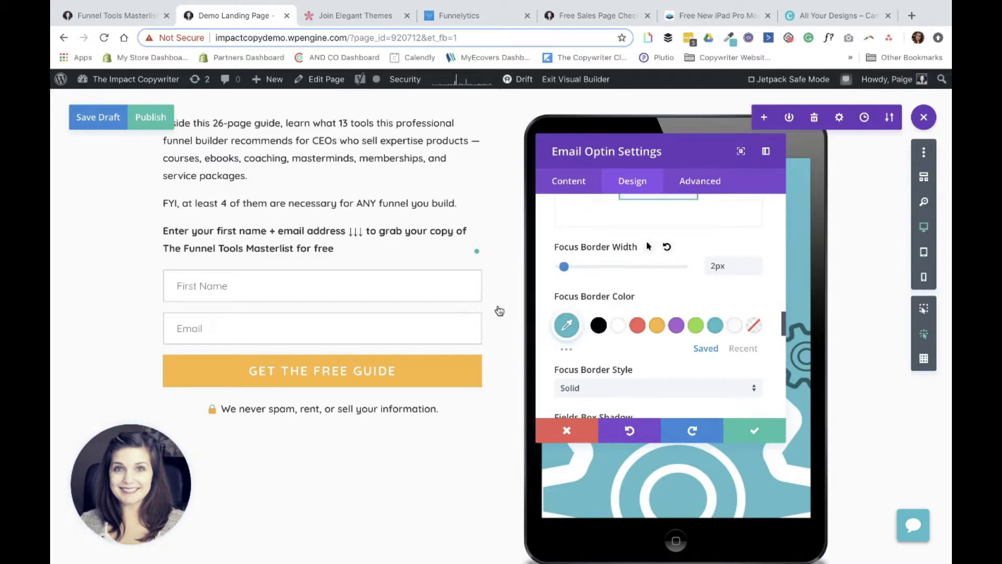
left_click(462, 287)
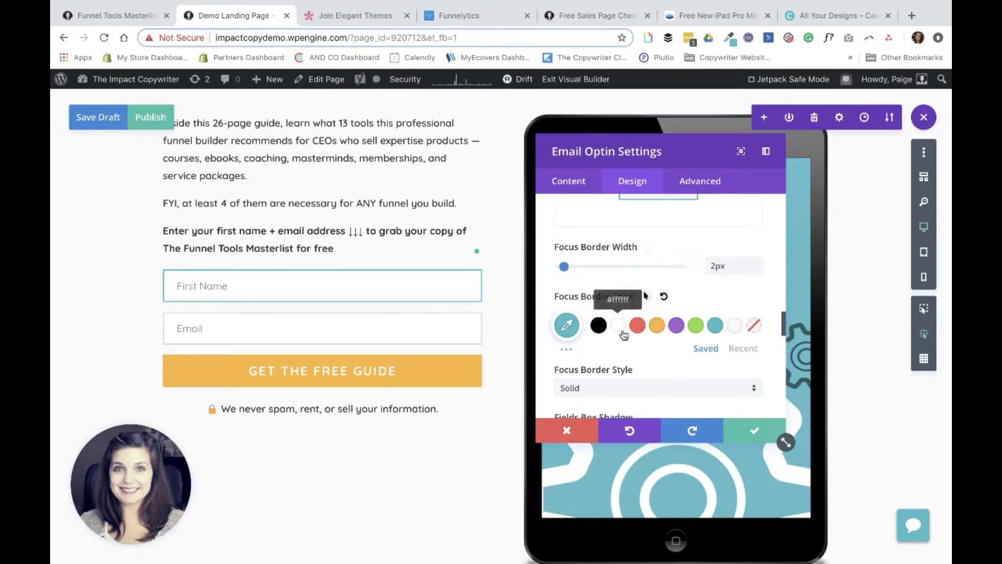
Try the first box shadow preset on the opt-in fields and revert to no shadow.
scroll(624, 331, "down", 2)
scroll(700, 366, "down", 2)
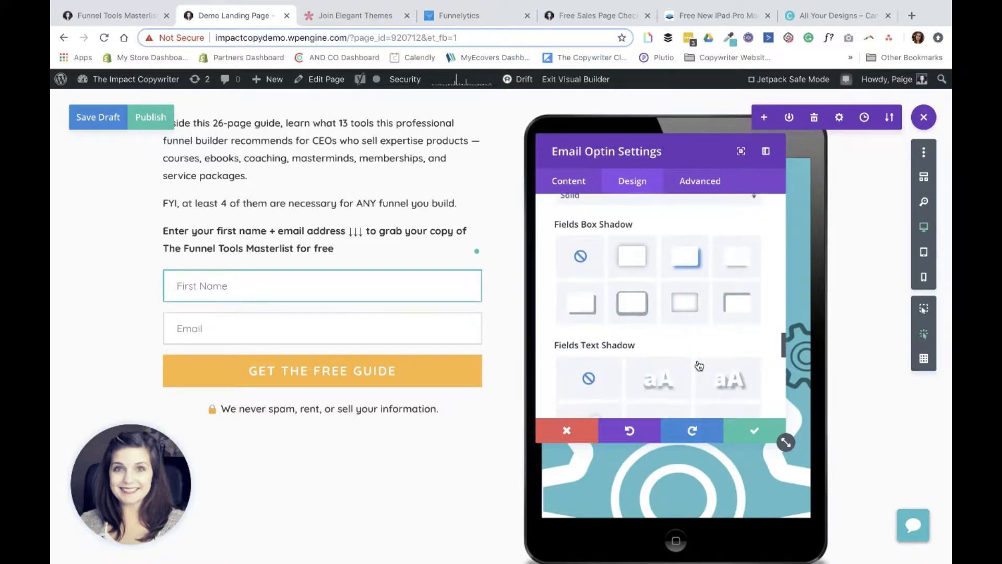
left_click(633, 266)
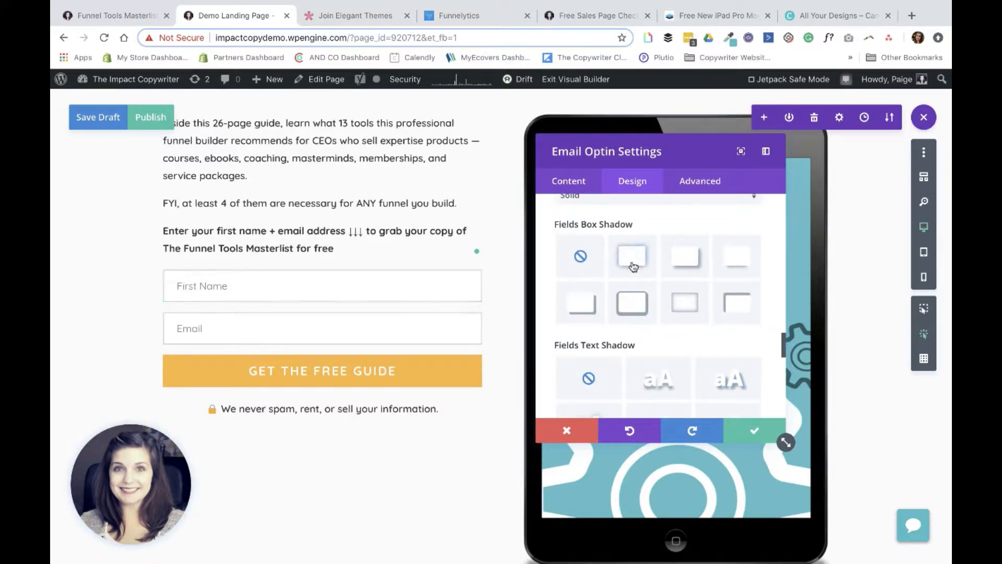
left_click(634, 266)
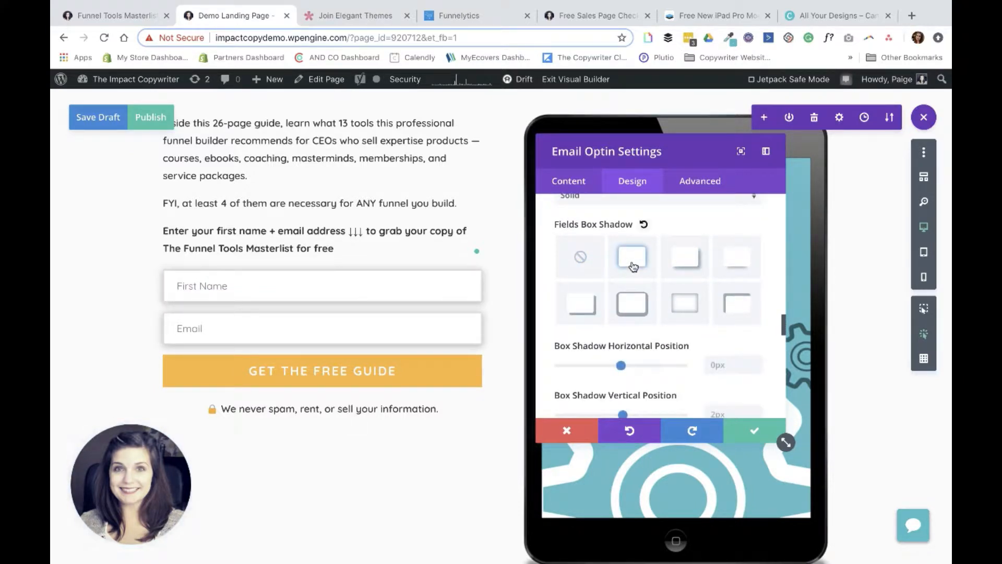
left_click(580, 256)
Save the demo page with the restyled opt-in fields.
scroll(606, 323, "down", 2)
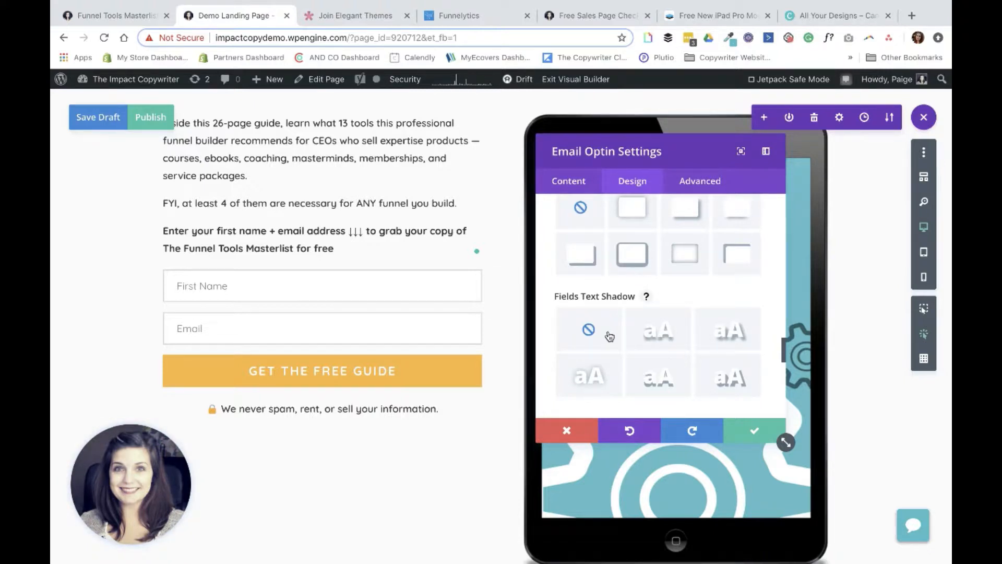
key("ctrl+s")
scroll(652, 313, "down", 3)
scroll(674, 294, "up", 2)
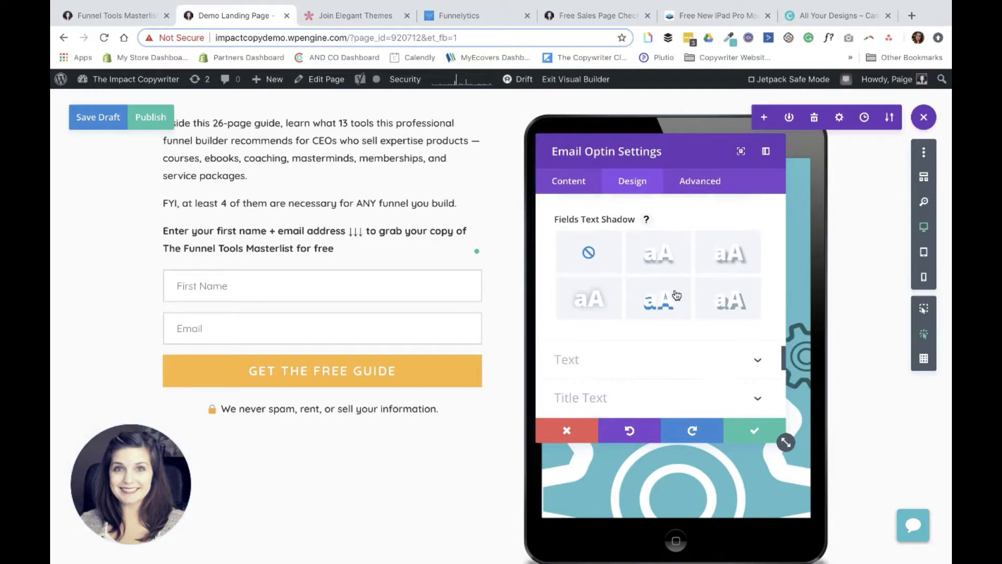
Review the Yearly Access plan's price and included features on the Elegant Themes join page.
left_click(356, 17)
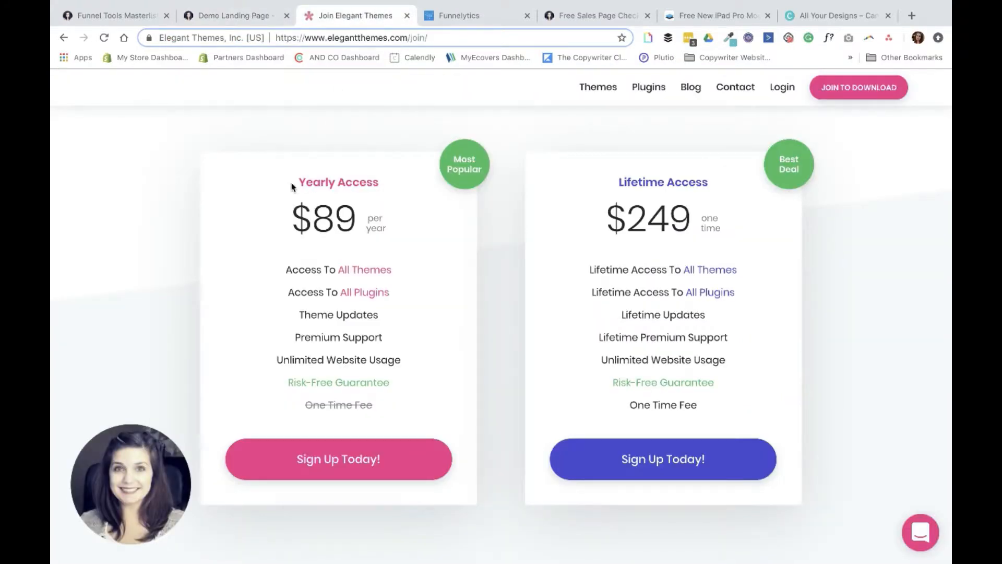
left_click_drag(291, 187, 389, 227)
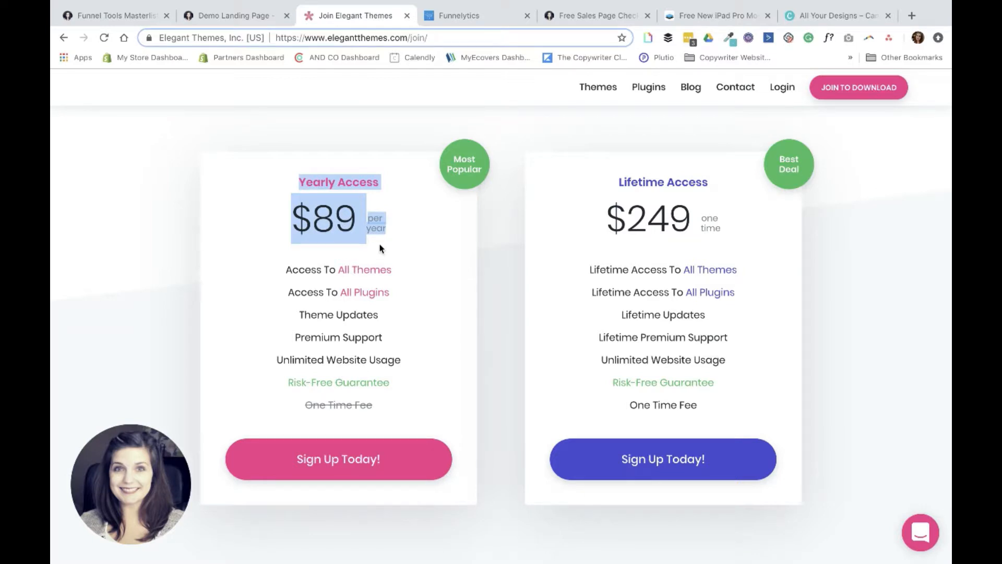
mouse_move(312, 274)
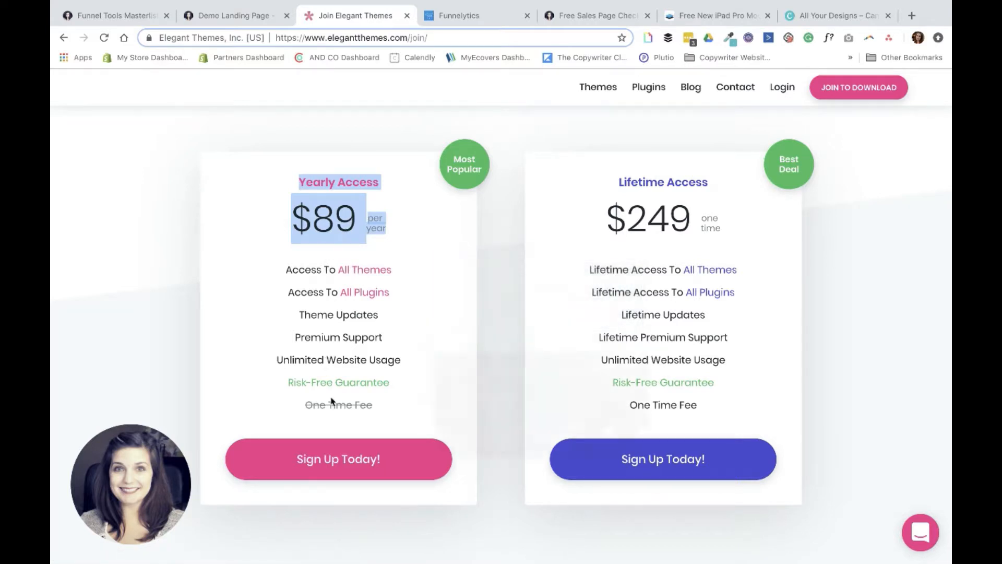
mouse_move(337, 394)
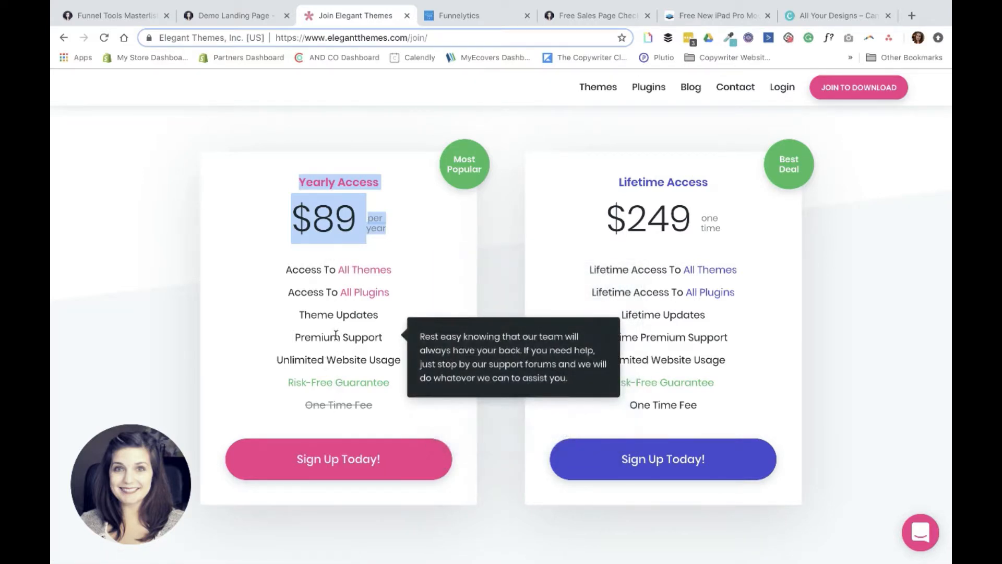
Return to the demo landing page and enable custom styles for the opt-in button with its button icon turned off.
left_click(226, 15)
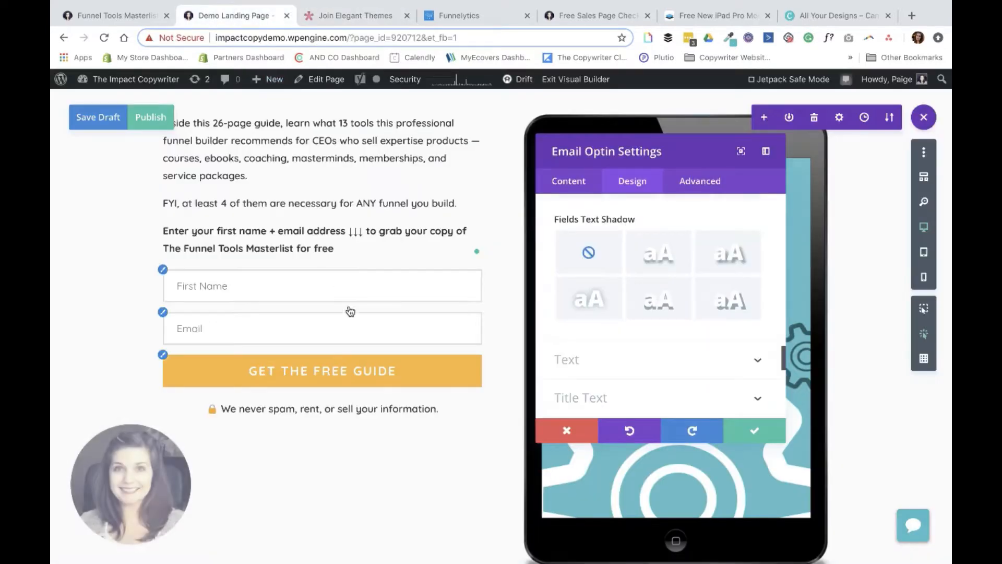
scroll(640, 350, "down", 5)
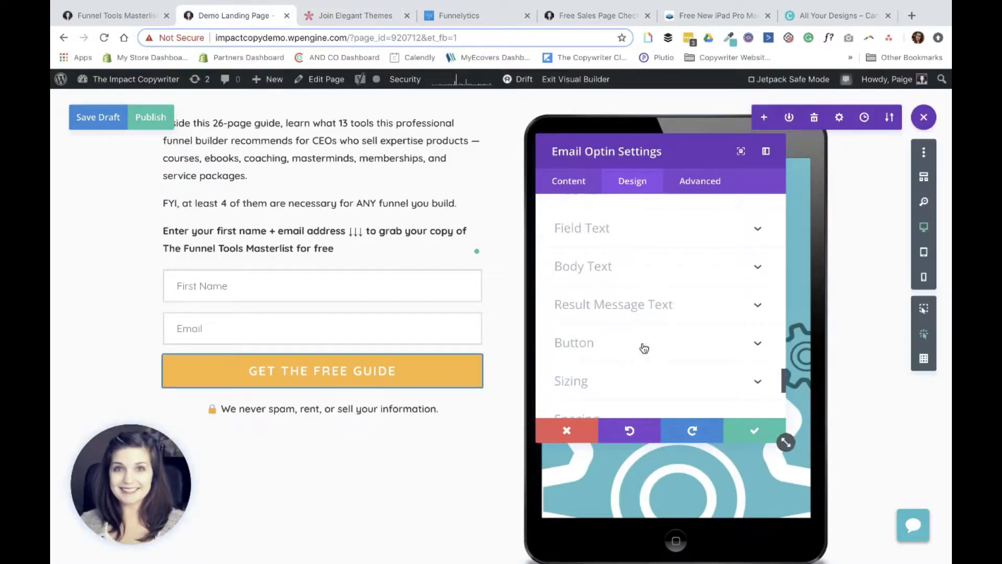
left_click(660, 343)
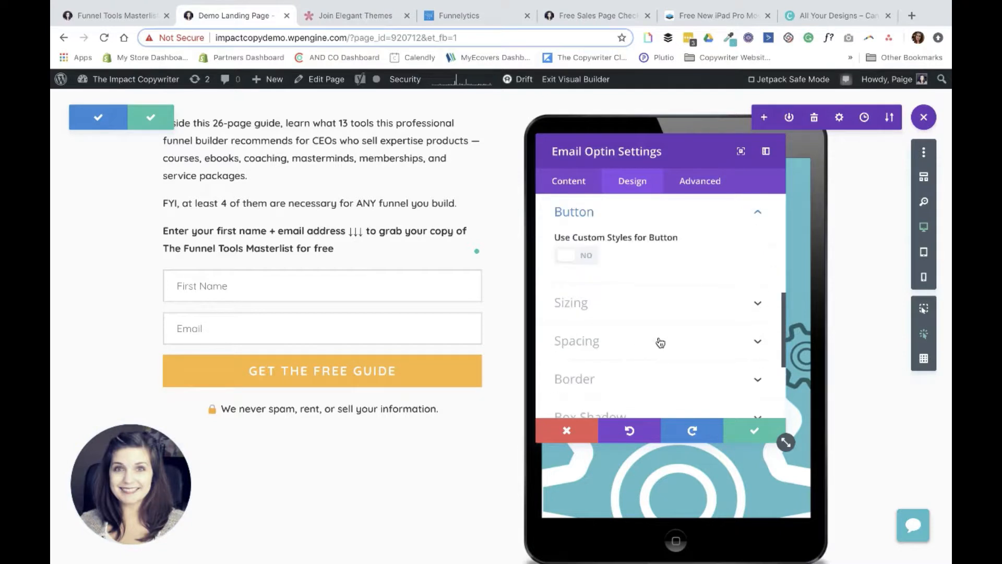
left_click(567, 256)
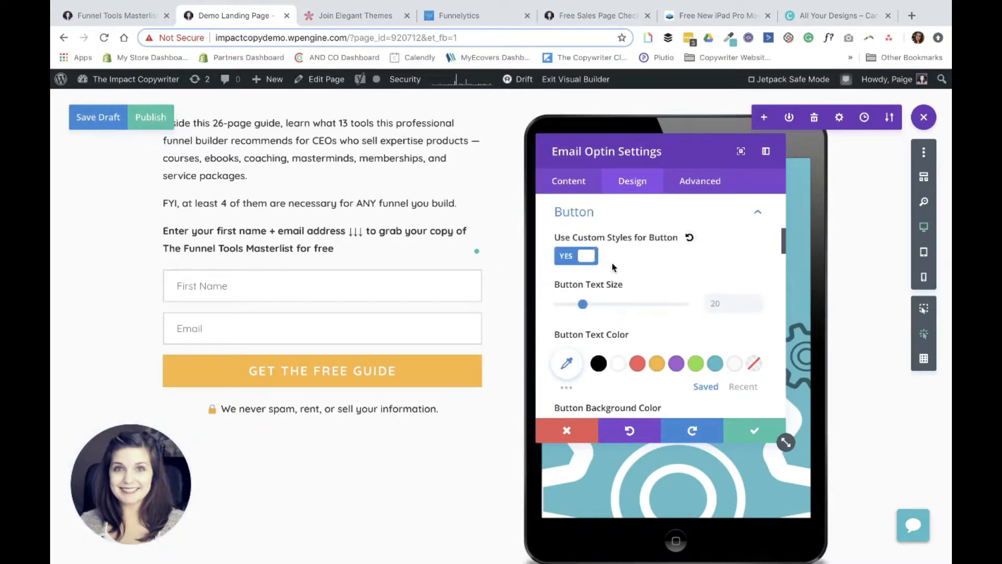
scroll(621, 359, "down", 3)
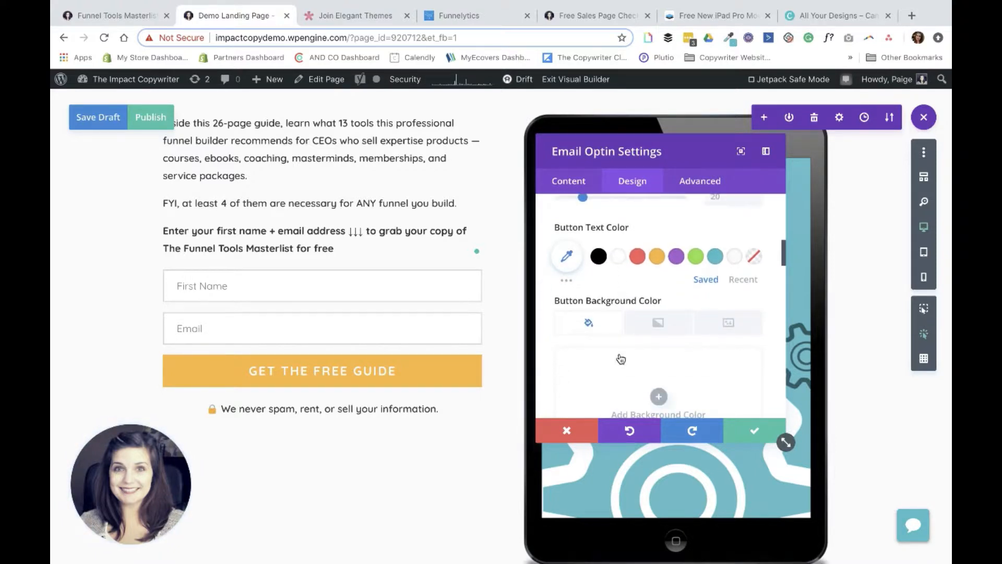
scroll(621, 358, "down", 12)
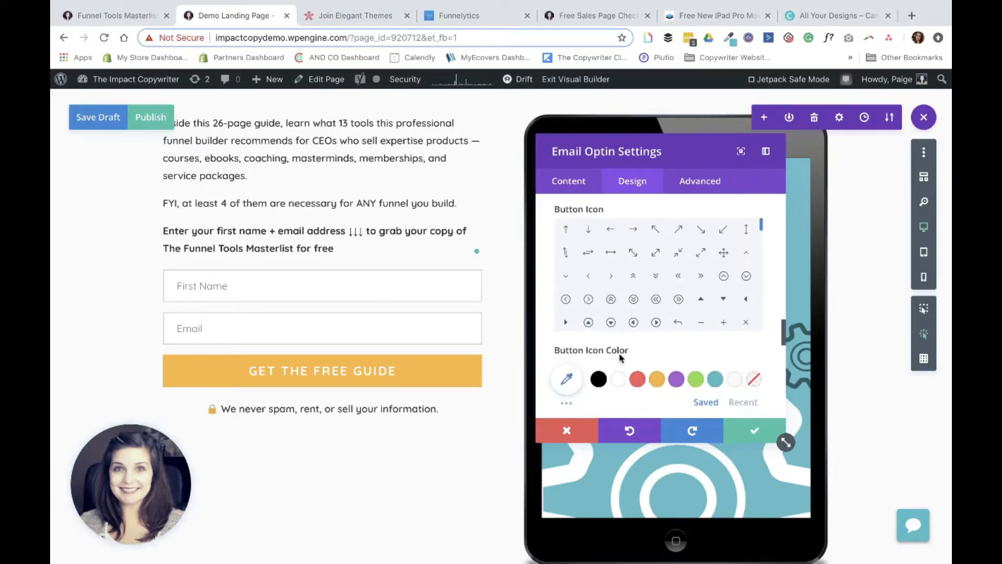
scroll(621, 357, "up", 2)
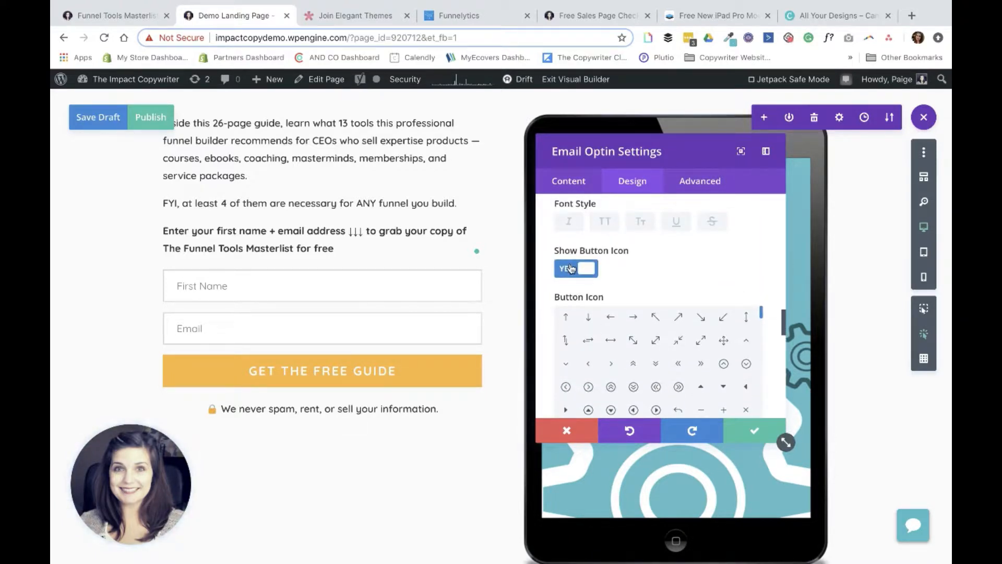
left_click(571, 269)
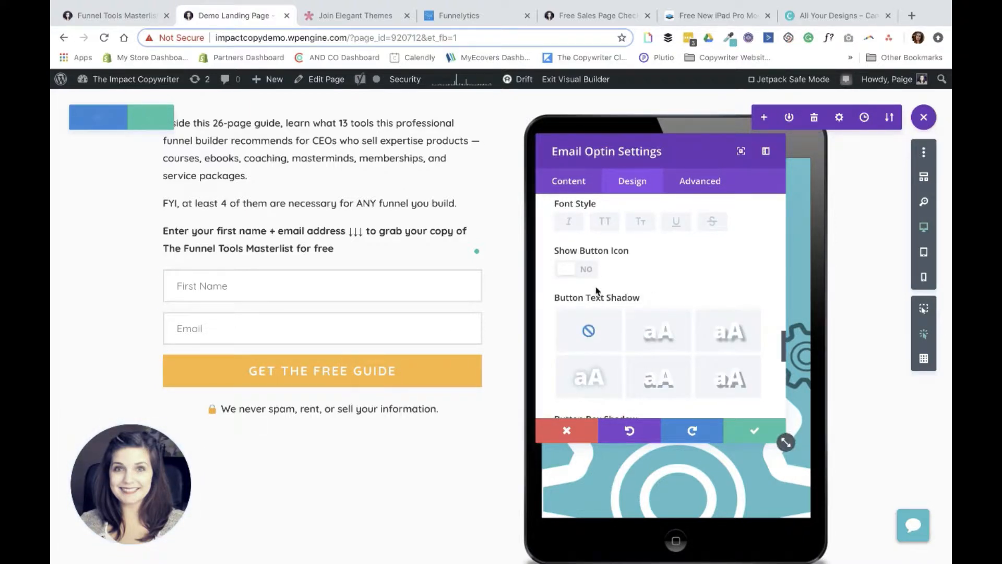
Try several box shadow presets on the opt-in button, apply the fourth preset with the shadow below, and save the module settings.
scroll(619, 313, "down", 1)
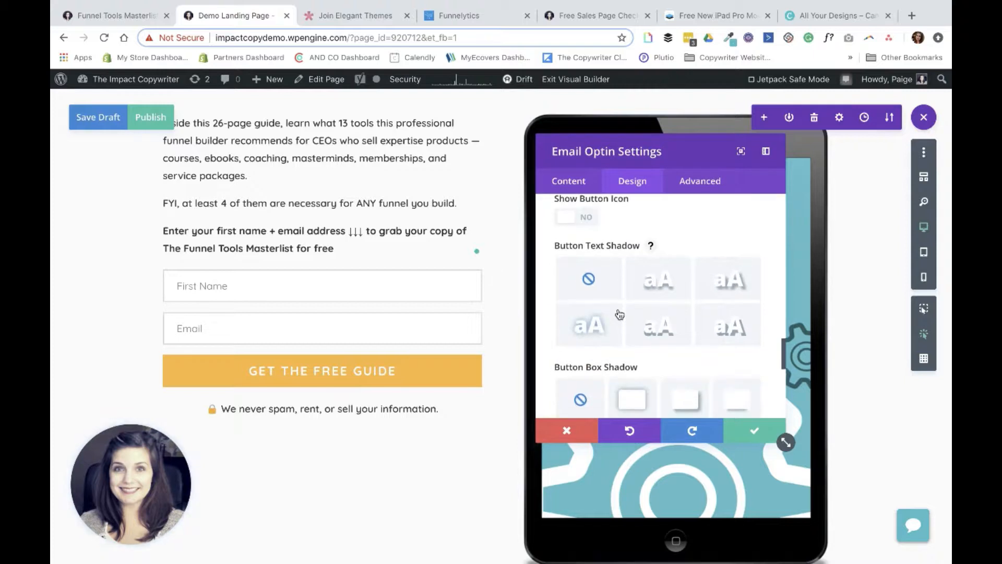
scroll(619, 313, "down", 2)
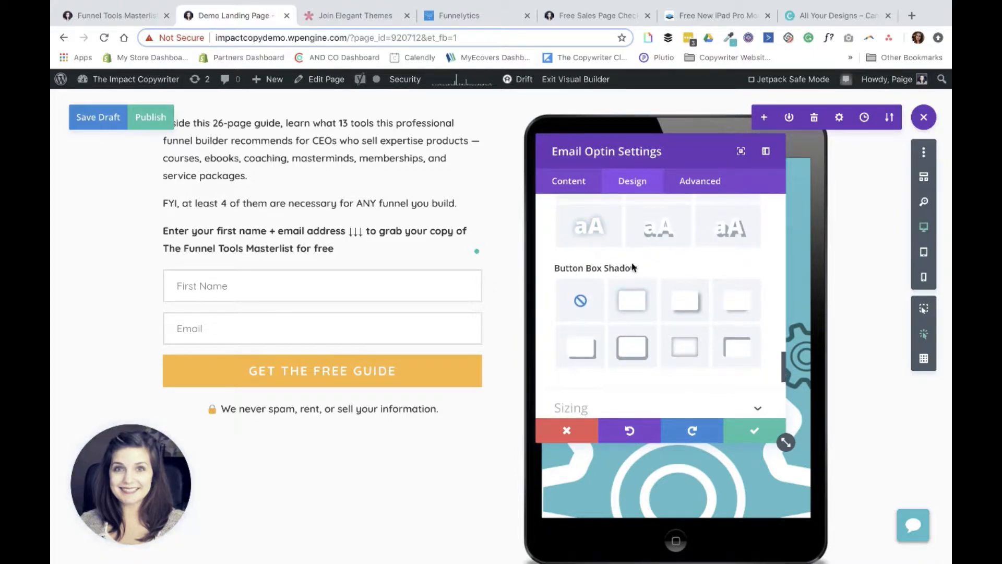
left_click(632, 301)
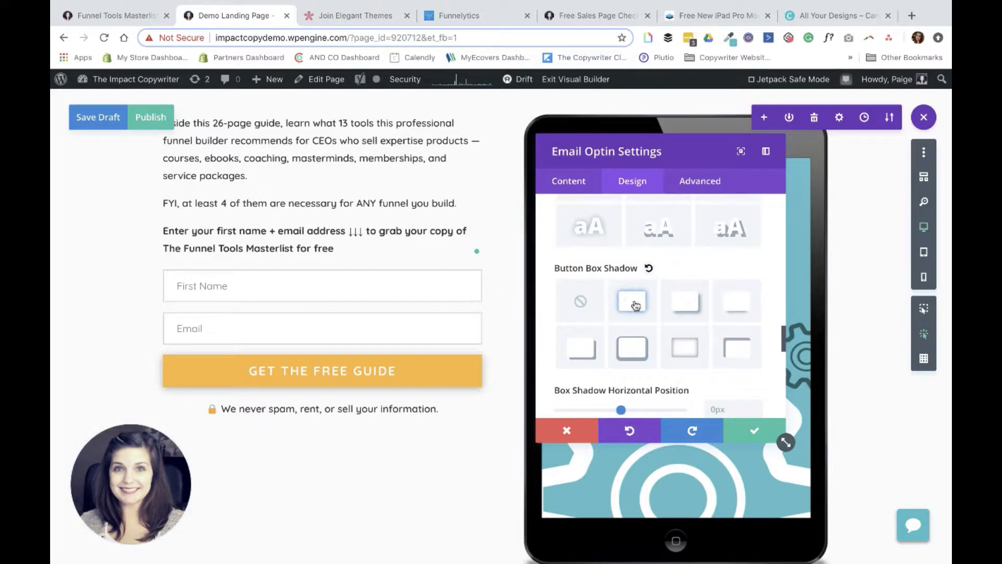
left_click(685, 305)
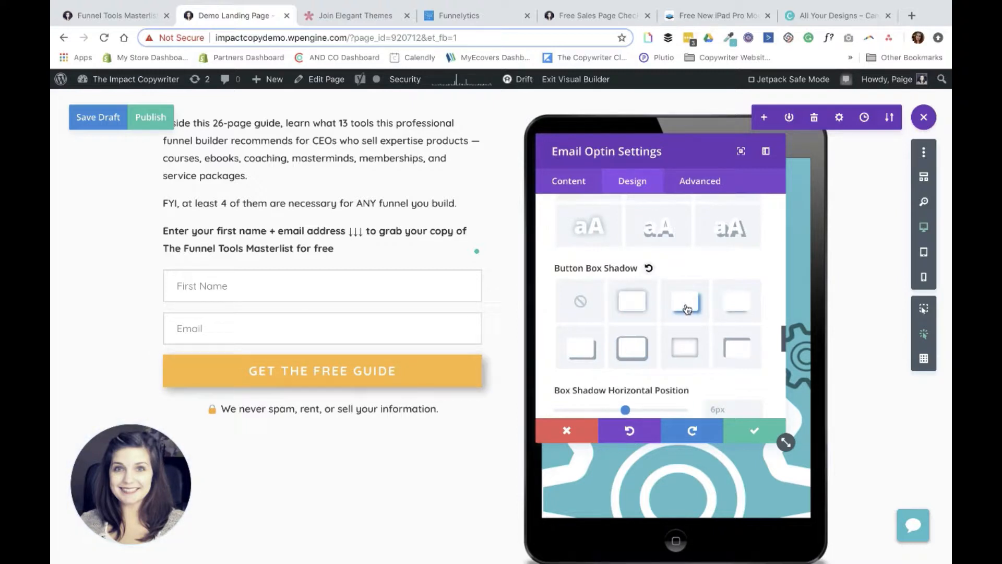
left_click(583, 355)
scroll(634, 342, "down", 1)
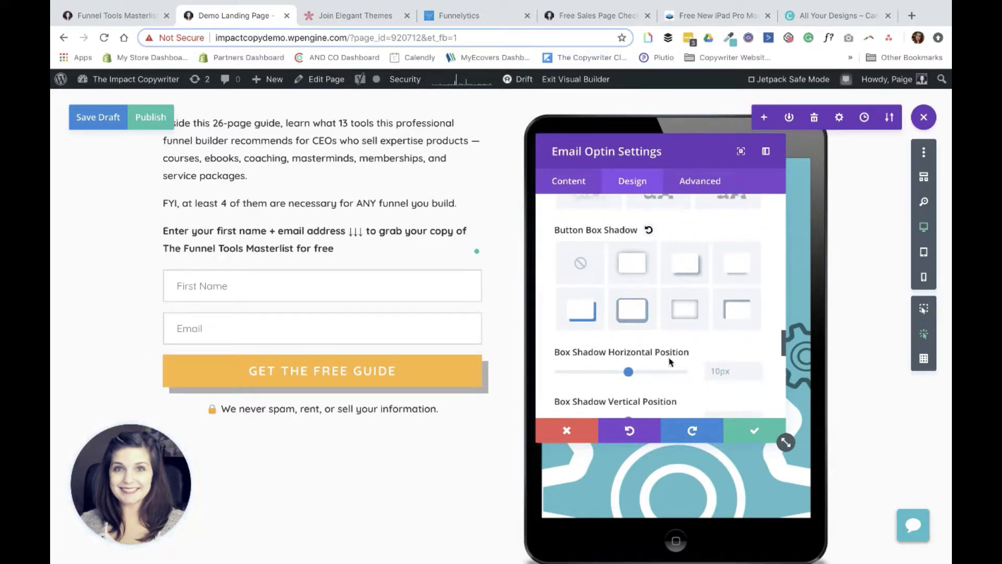
scroll(671, 361, "up", 1)
left_click(736, 316)
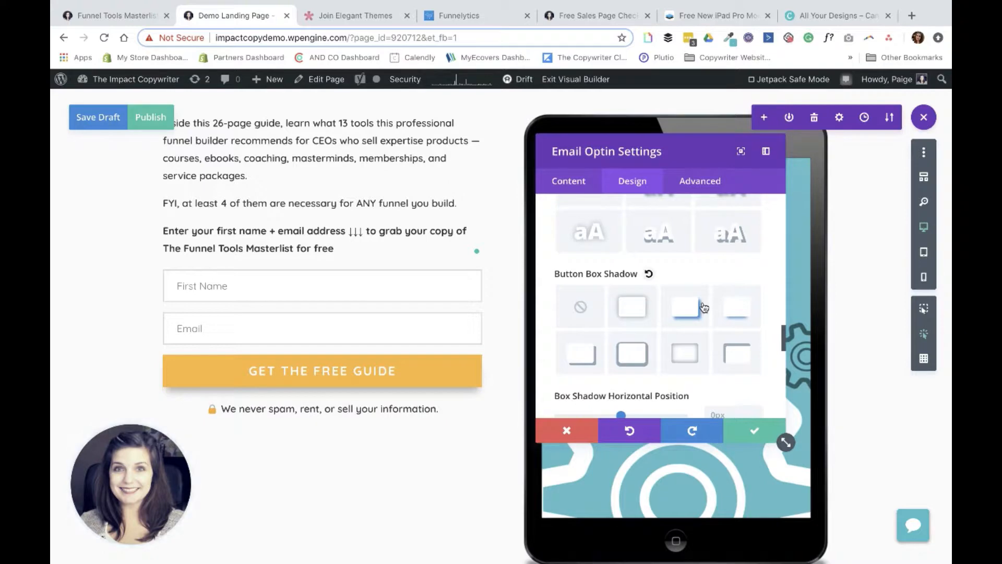
left_click(754, 430)
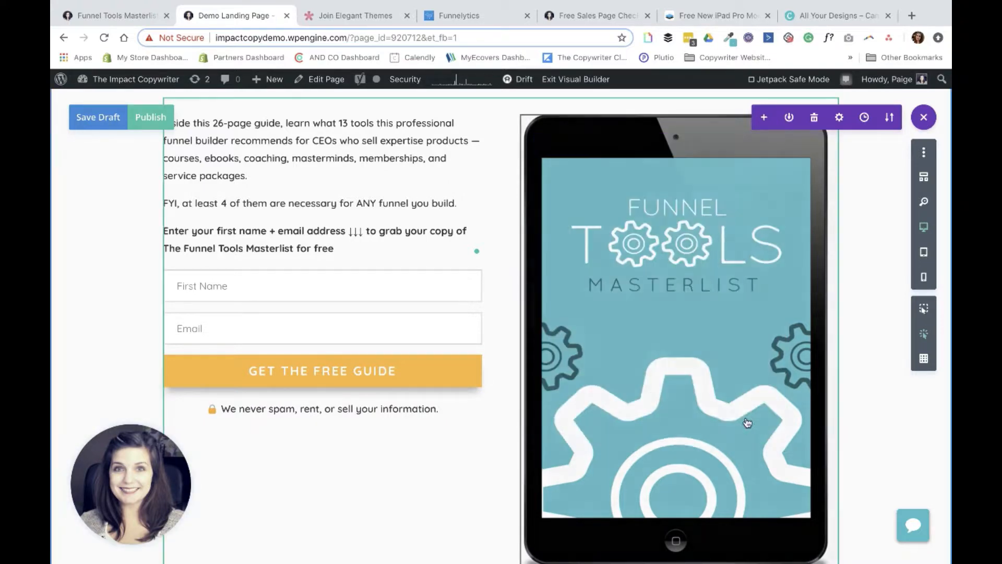
Delete the section with the placeholder image above the headline.
scroll(600, 333, "up", 3)
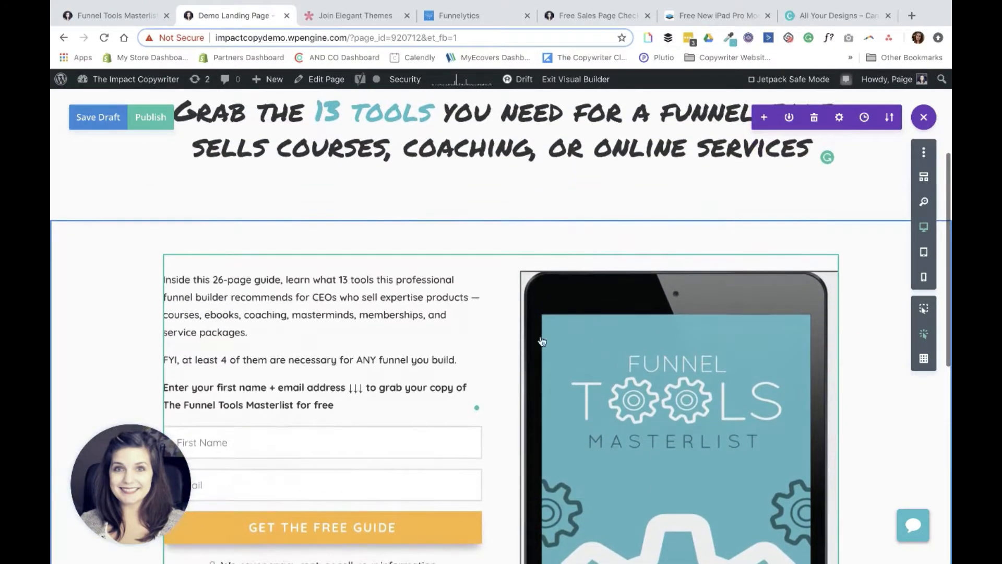
scroll(461, 350, "up", 4)
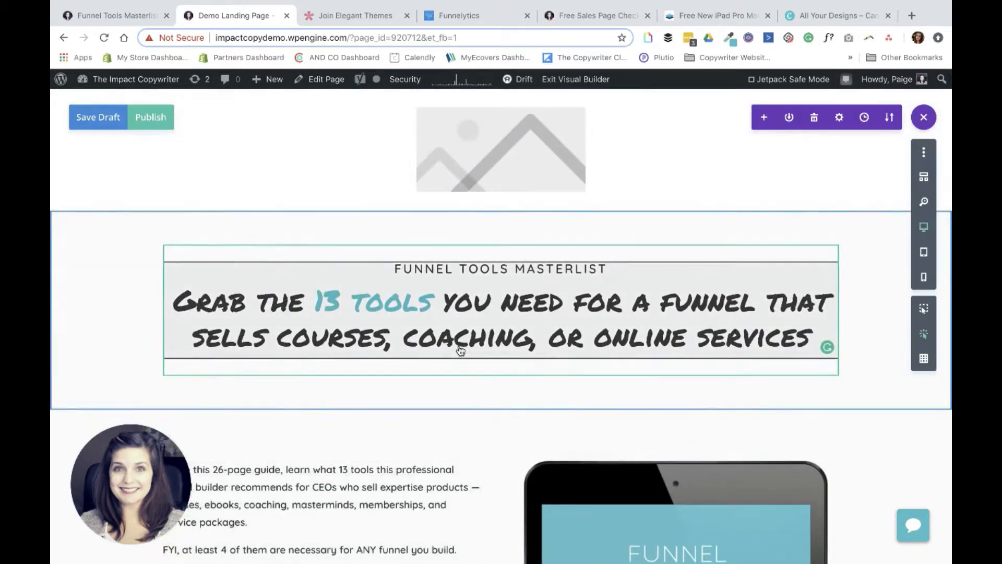
left_click(136, 191)
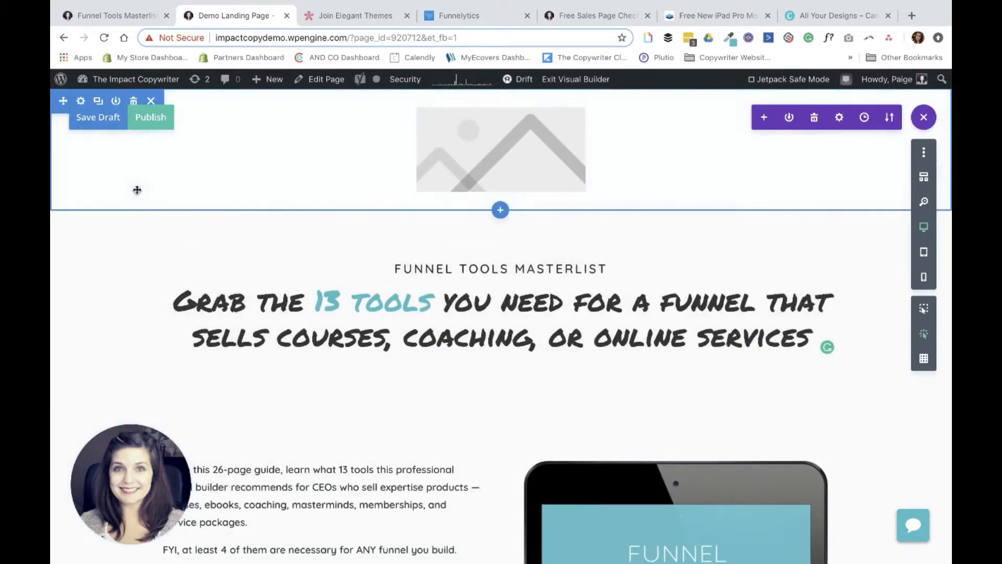
left_click(134, 101)
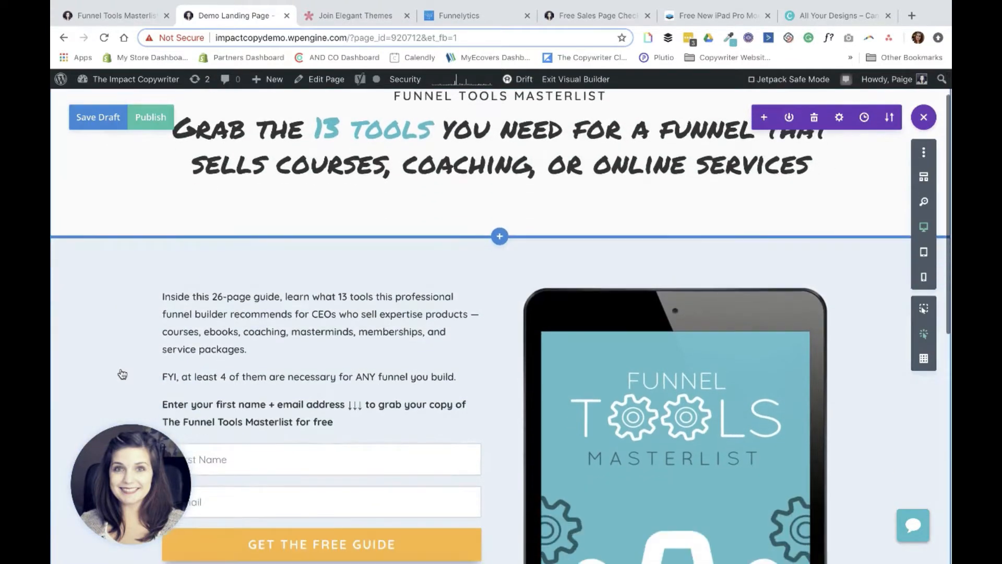
scroll(351, 361, "down", 10)
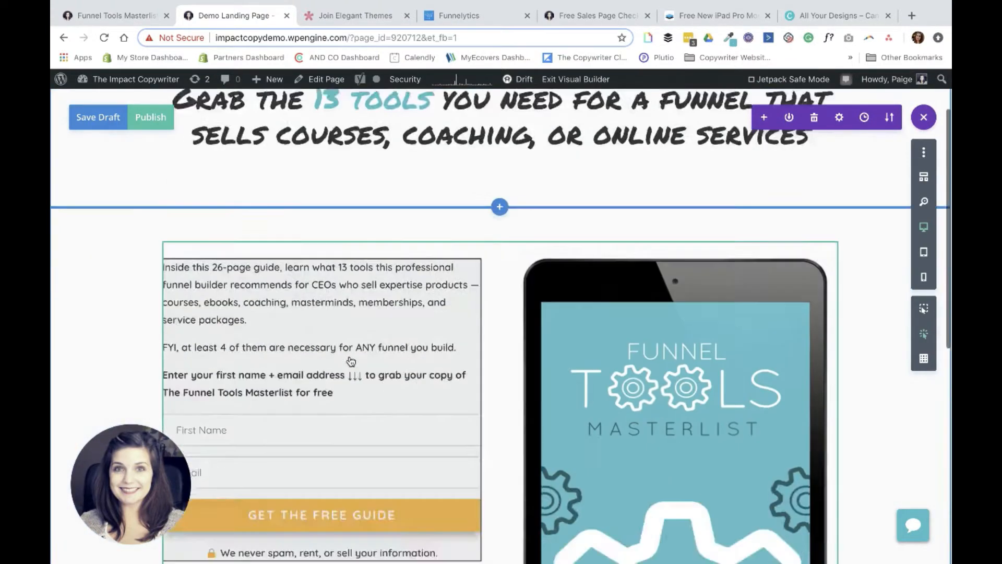
scroll(351, 361, "up", 10)
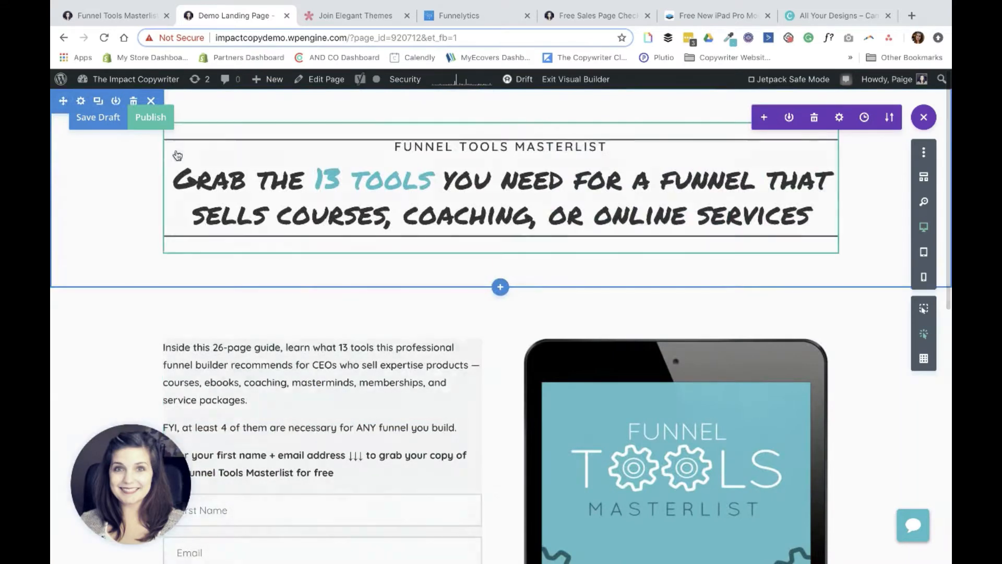
Compare the demo page with the live Funnel Tools Masterlist page and save the demo page as a draft.
left_click(124, 16)
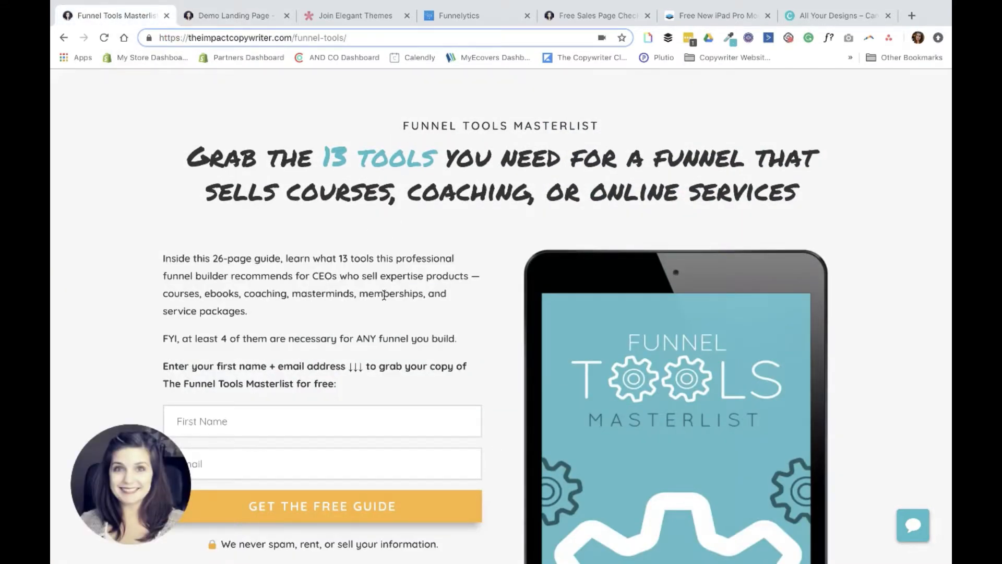
scroll(387, 298, "down", 5)
scroll(386, 303, "down", 3)
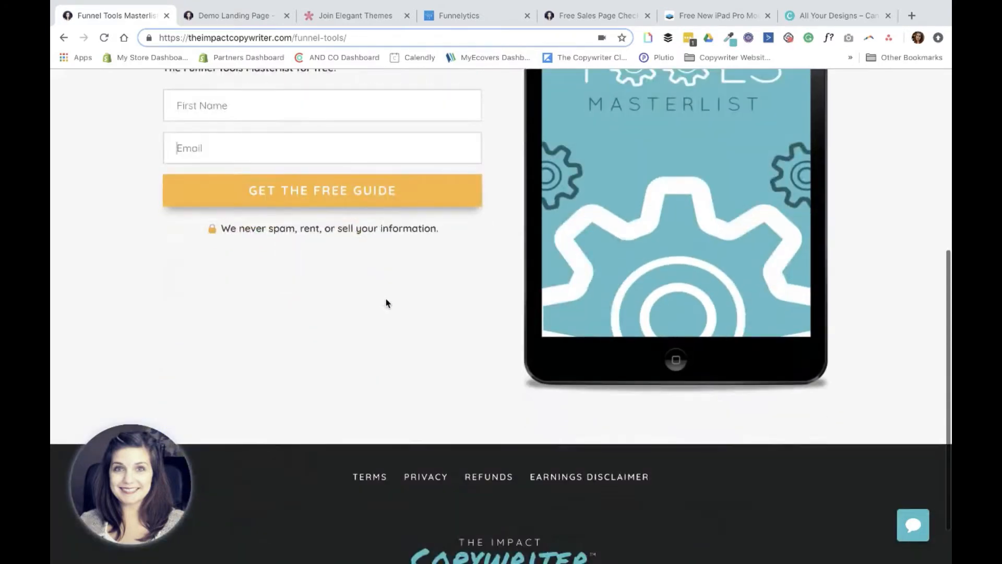
scroll(386, 301, "up", 8)
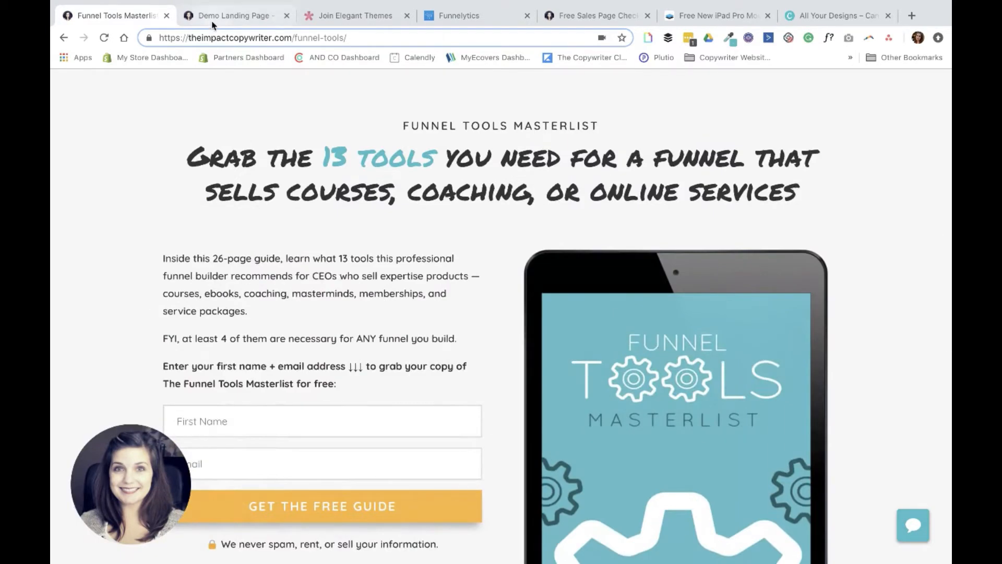
left_click(229, 16)
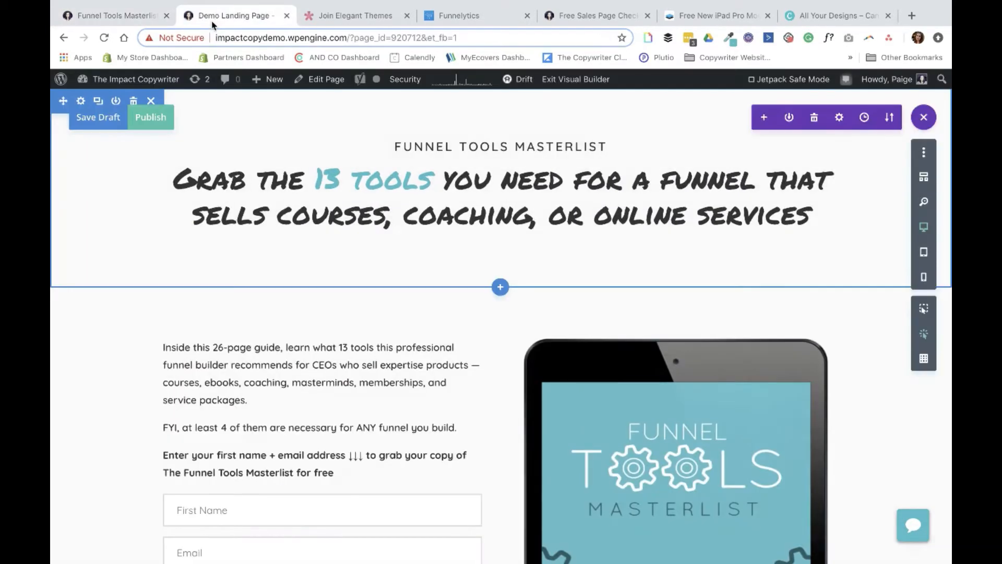
left_click(93, 119)
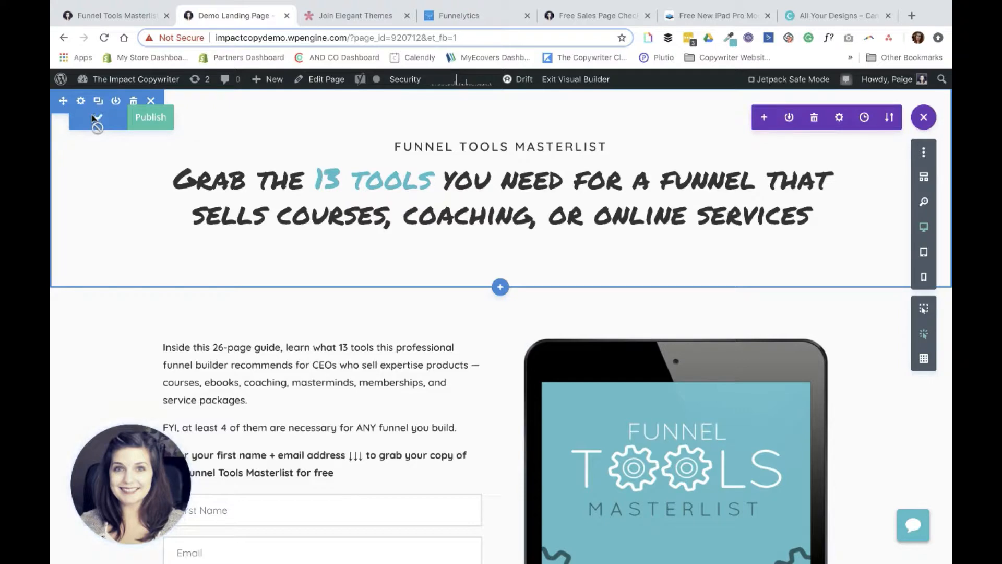
Review the whole demo page zoomed out and check its headline, form and image layout in tablet view.
key("super+minus")
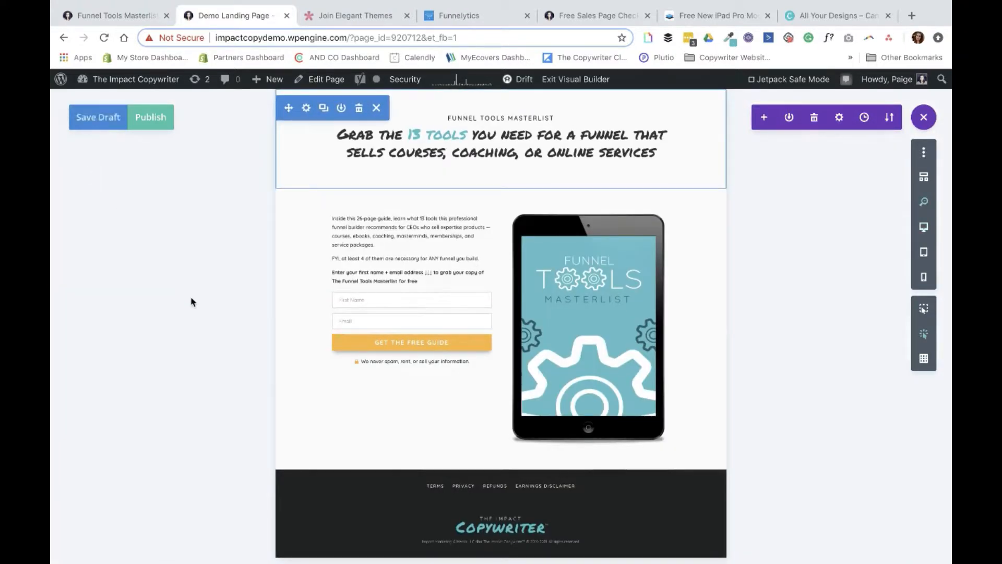
scroll(412, 326, "down", 3)
scroll(412, 326, "up", 3)
left_click(923, 252)
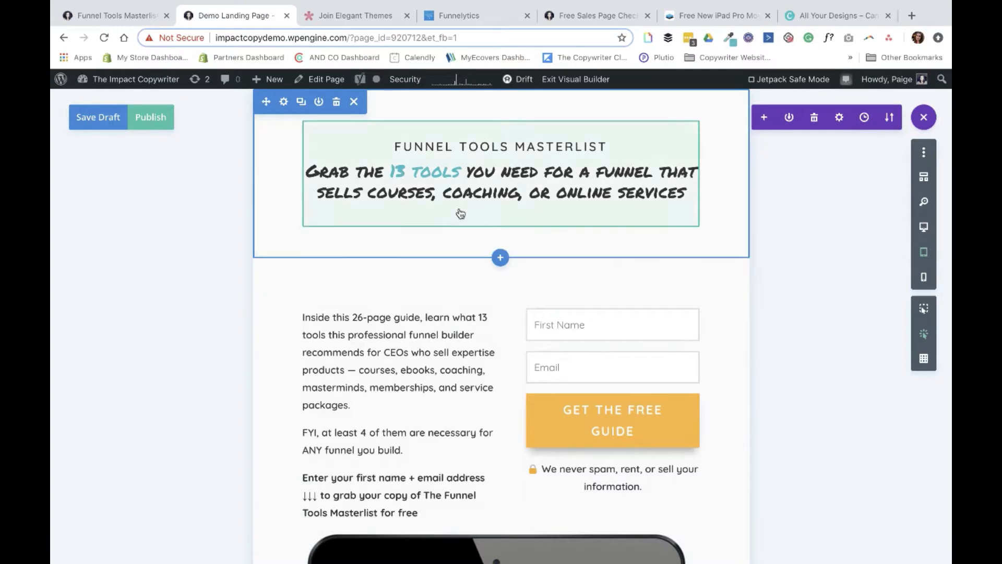
scroll(416, 387, "down", 4)
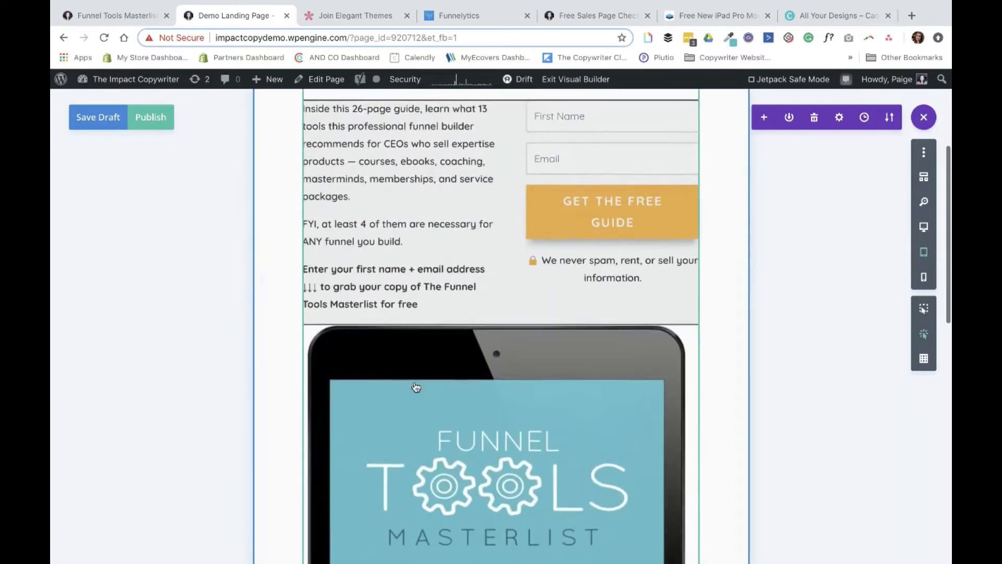
scroll(416, 387, "up", 1)
scroll(365, 324, "up", 3)
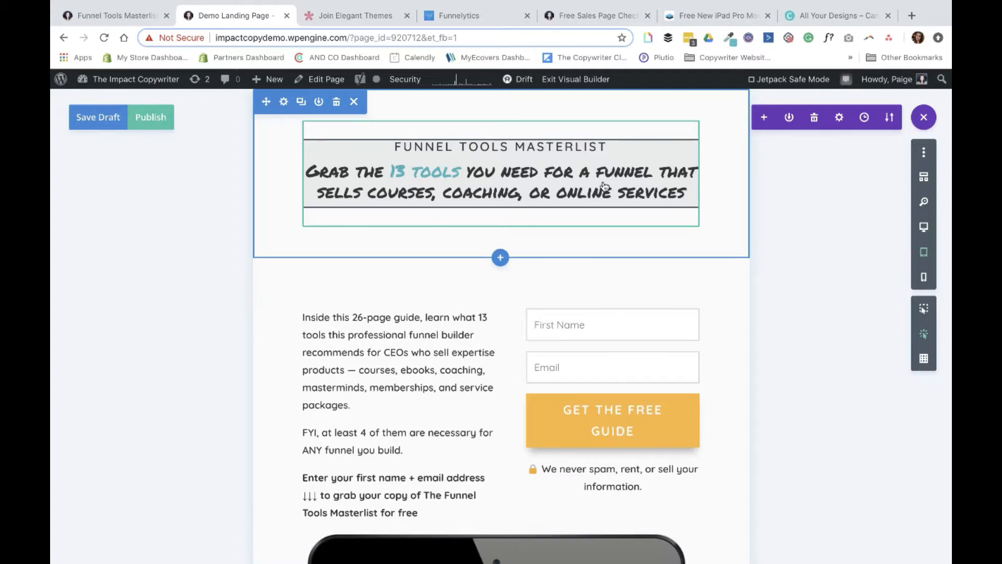
Set the tablet heading text size of the Funnel Tools Masterlist headline's H1 to 40px.
left_click(475, 148)
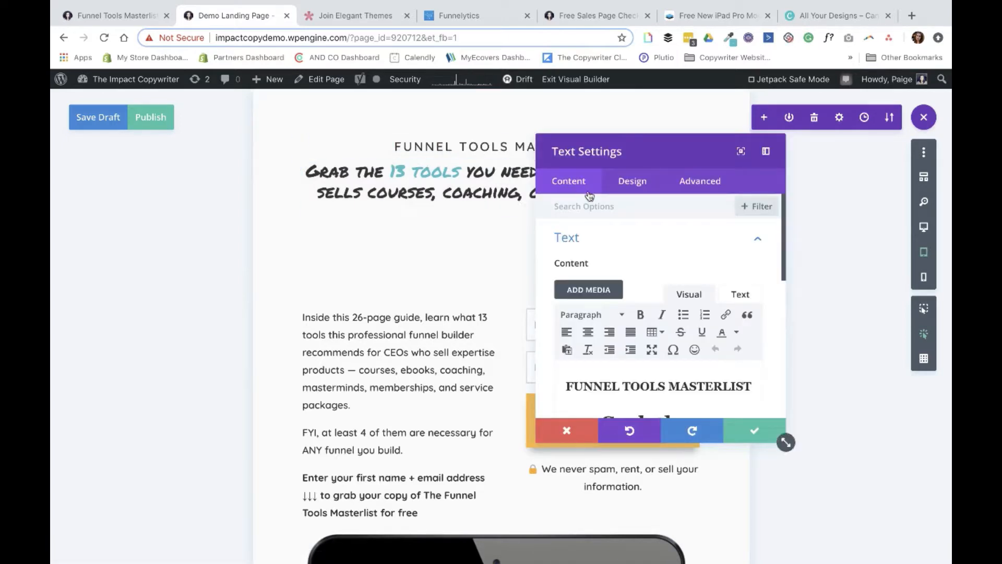
left_click(632, 188)
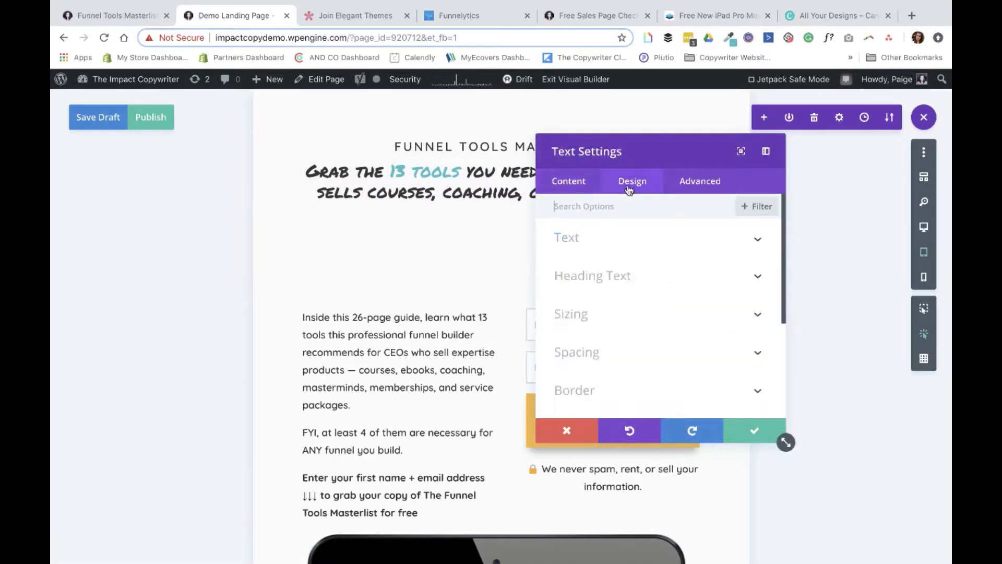
left_click(625, 278)
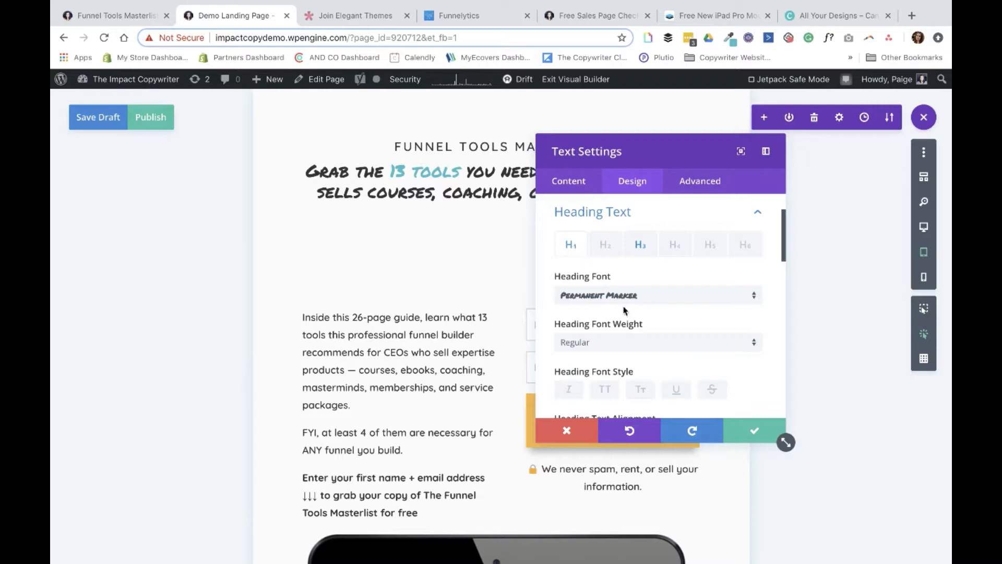
scroll(625, 310, "down", 5)
mouse_move(625, 318)
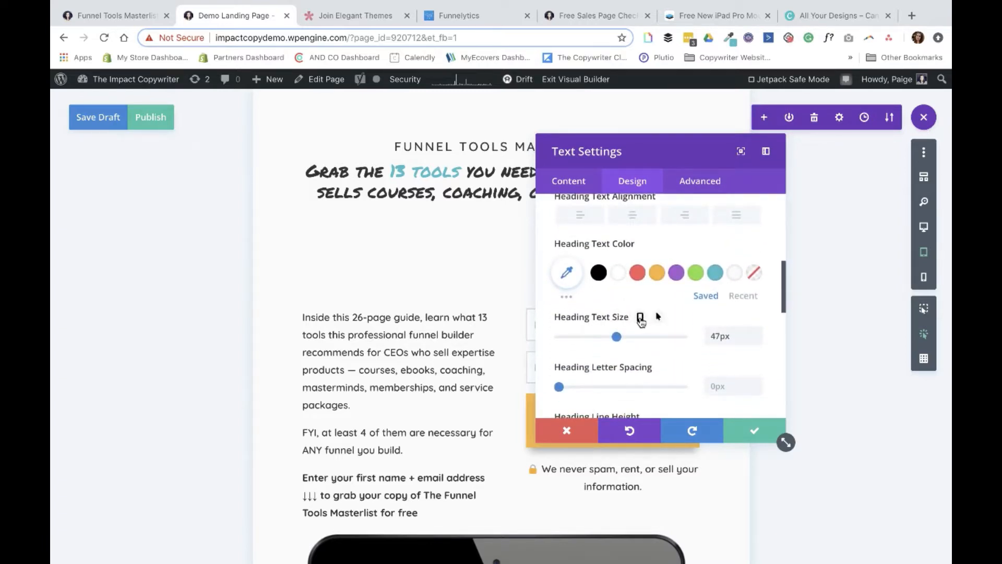
left_click(641, 319)
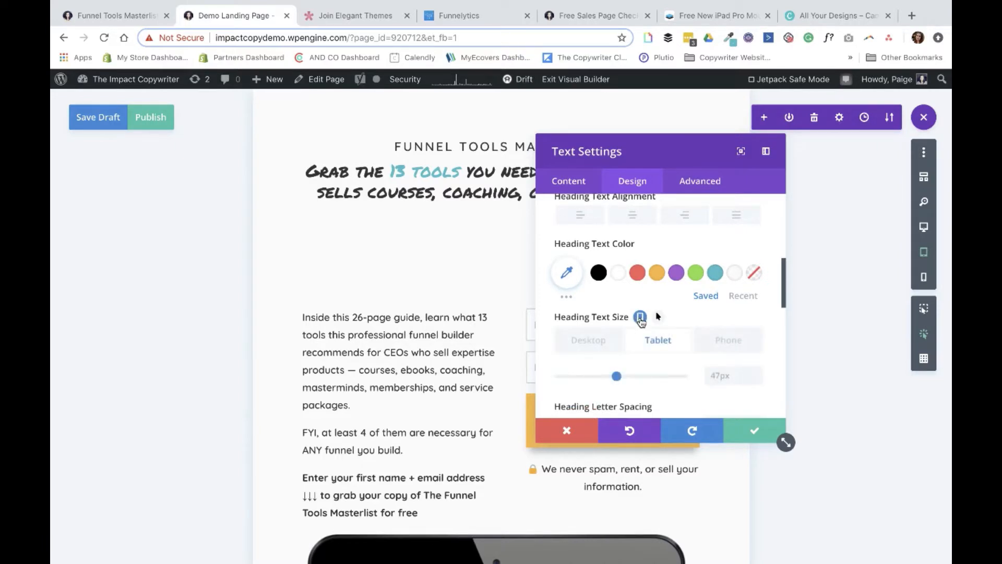
left_click(659, 342)
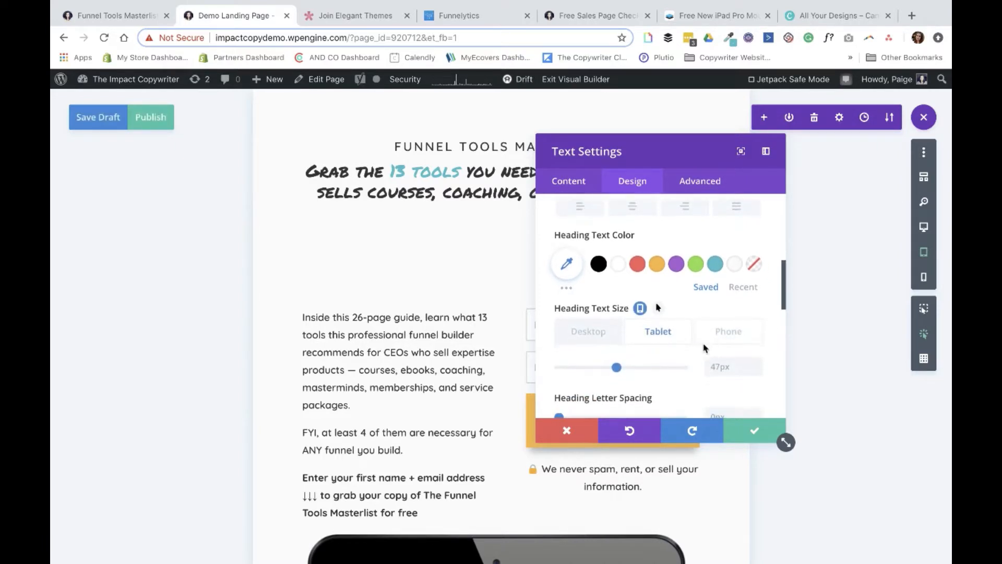
left_click_drag(617, 367, 607, 368)
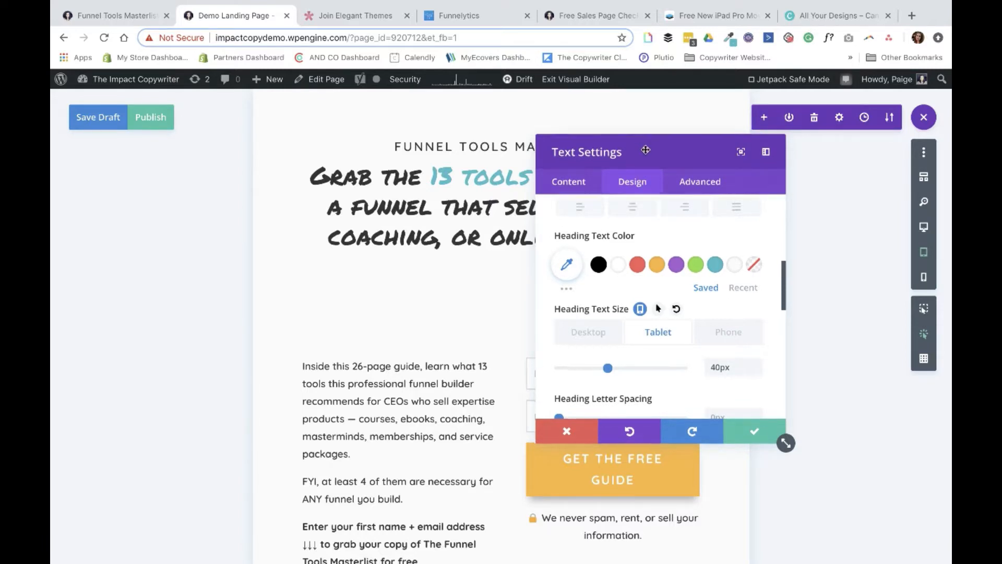
Check the resized headline in tablet view, then save its text module settings and the page.
left_click_drag(641, 144, 674, 176)
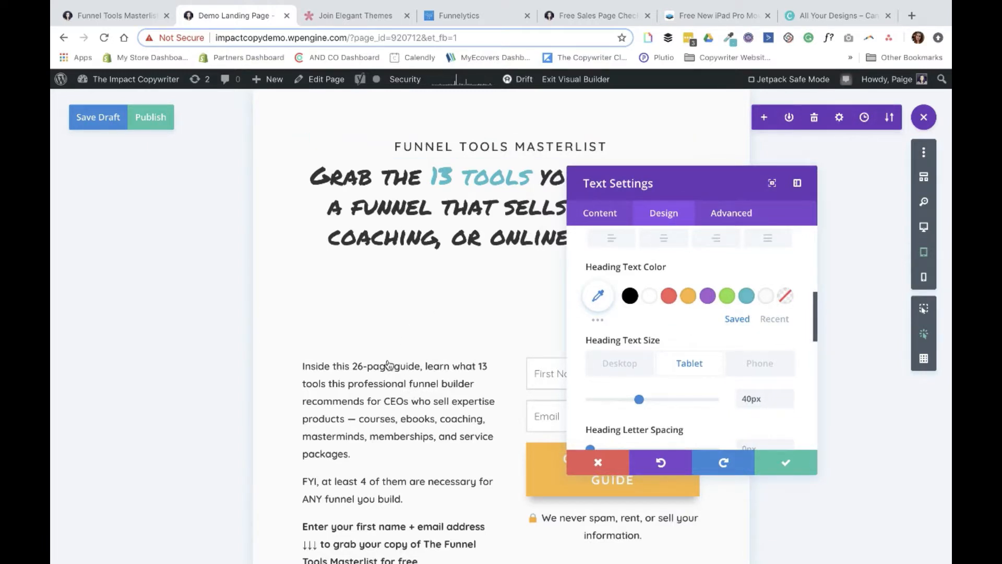
left_click(436, 250)
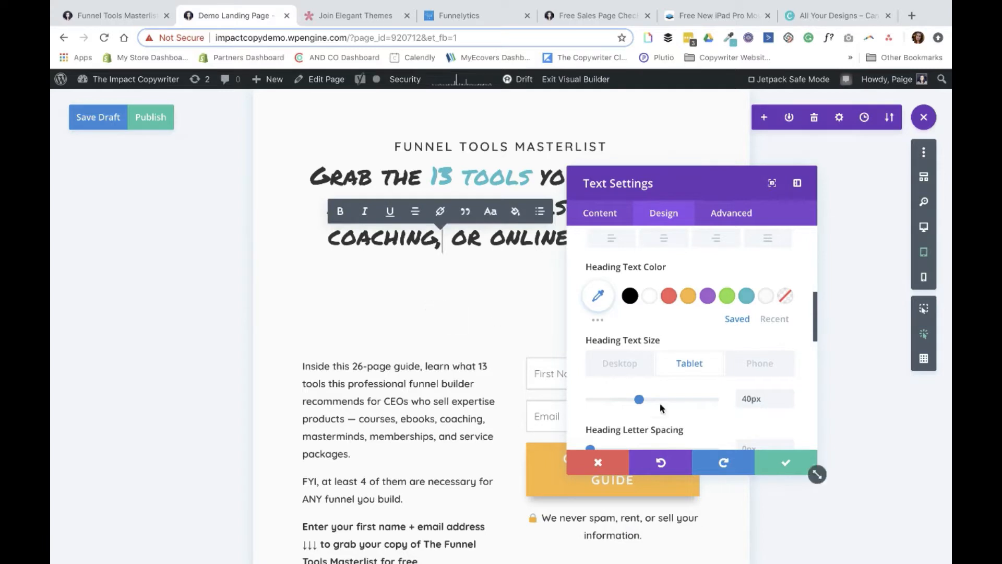
left_click(779, 470)
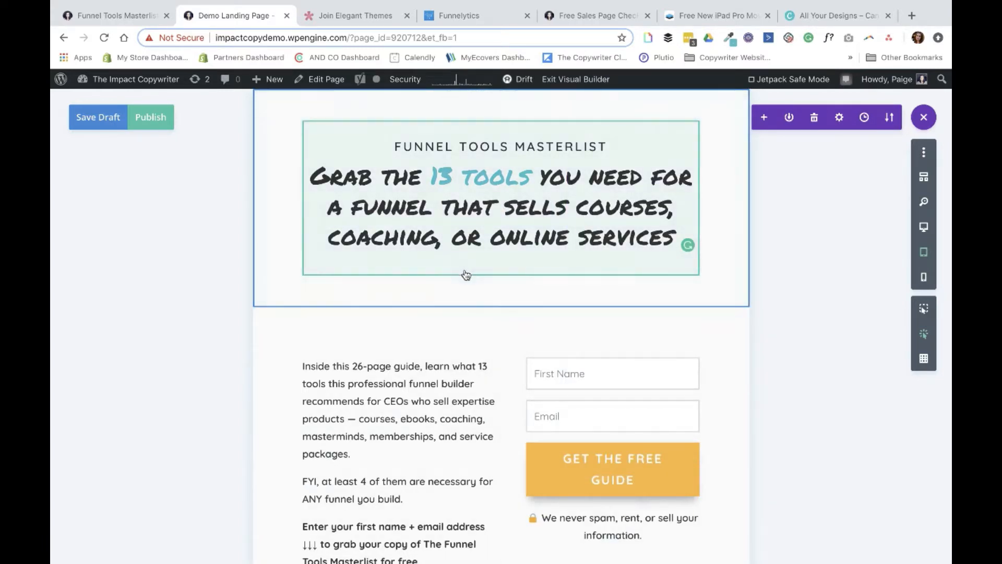
key("ctrl+s")
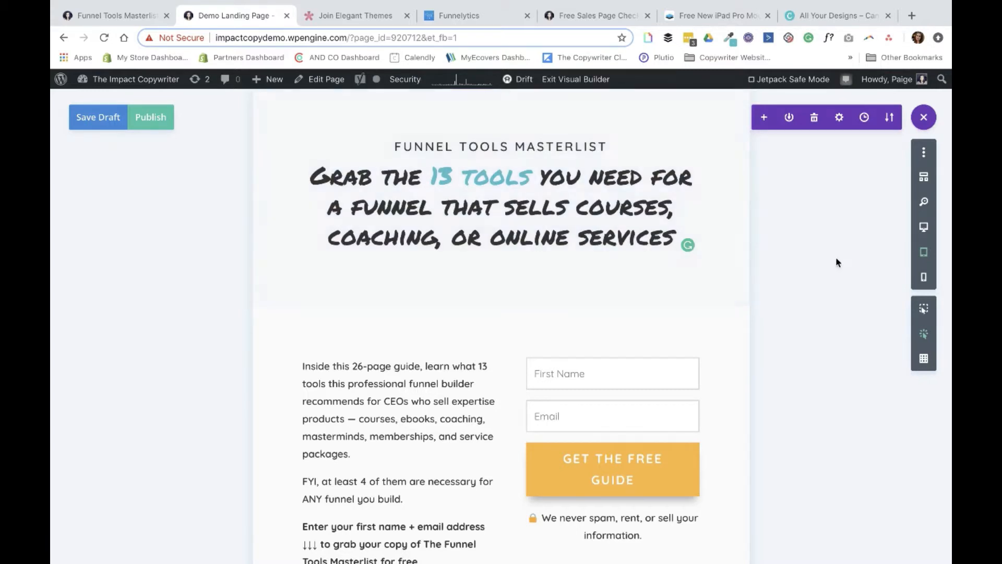
Review the page in phone view, checking the headline, opt-in form, tablet image and footer layout.
left_click(927, 281)
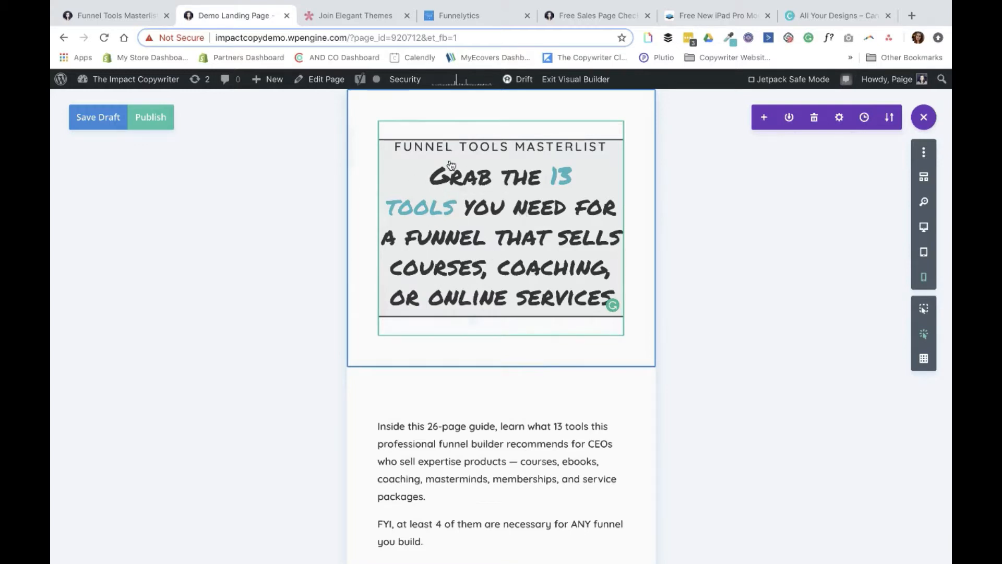
scroll(479, 324, "down", 1)
scroll(479, 324, "down", 10)
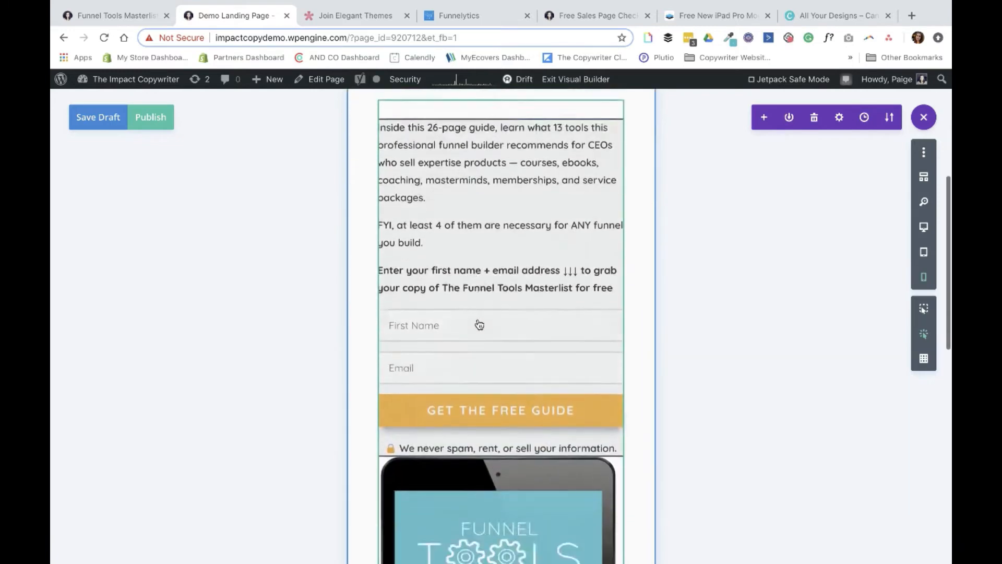
scroll(448, 274, "down", 4)
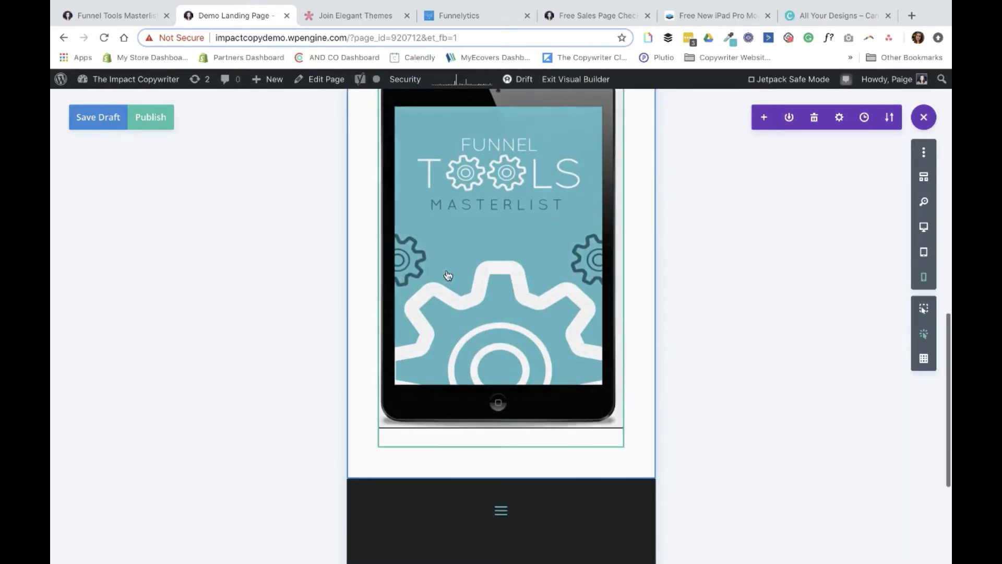
scroll(448, 276, "up", 5)
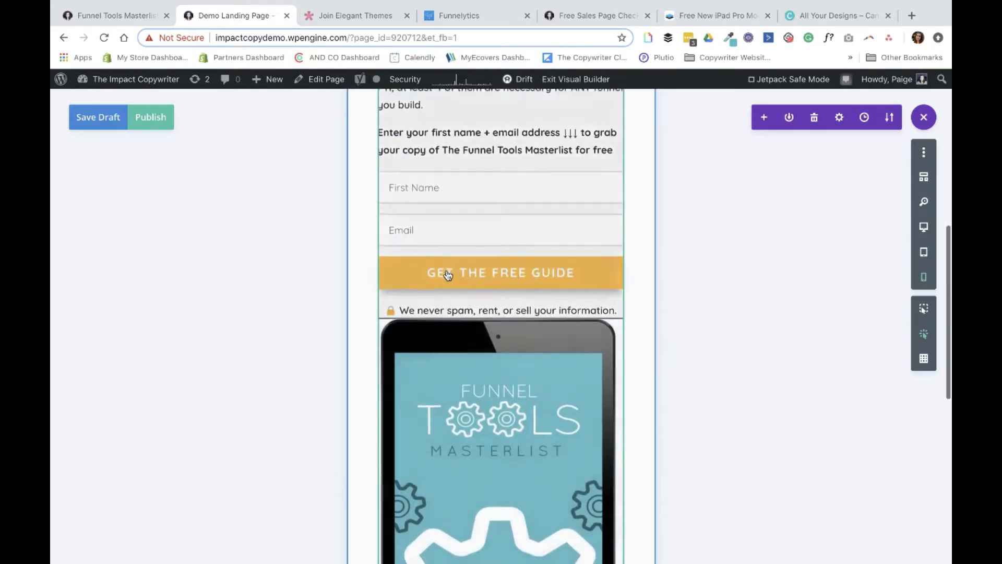
scroll(448, 275, "down", 9)
scroll(448, 274, "up", 15)
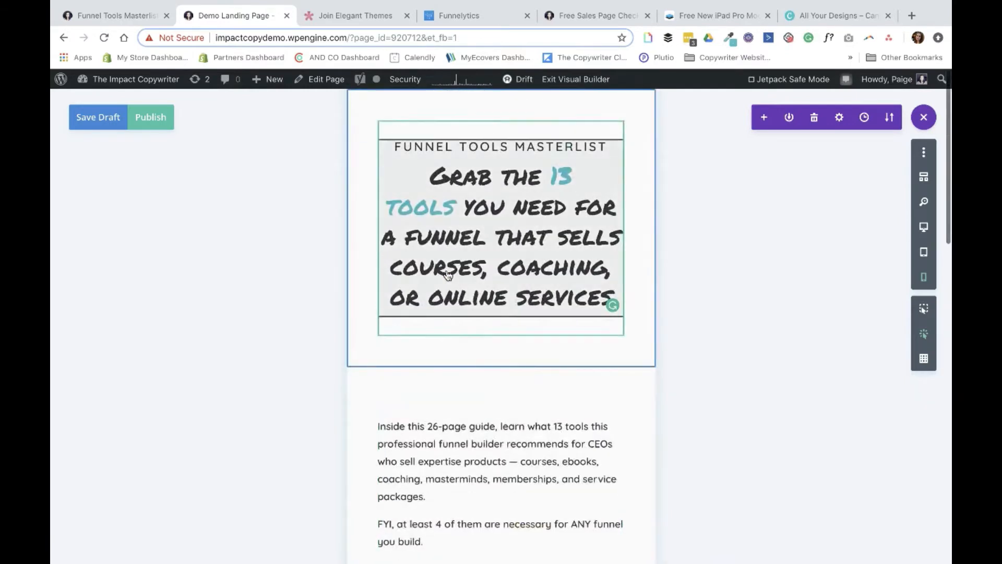
In a zoomed-out desktop view, move the opt-in row into the headline section, delete the emptied section, and save the page.
left_click(929, 230)
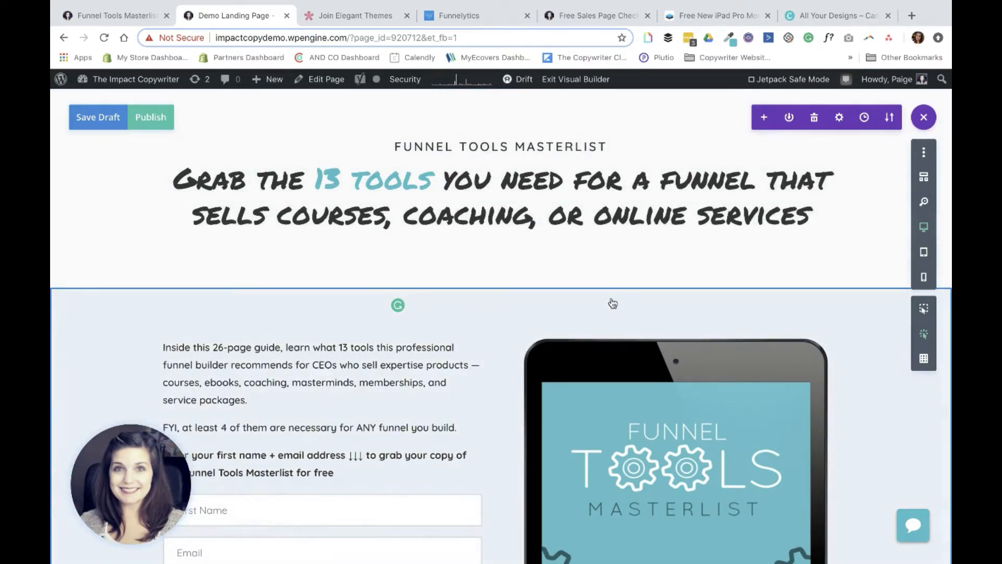
key("super+minus")
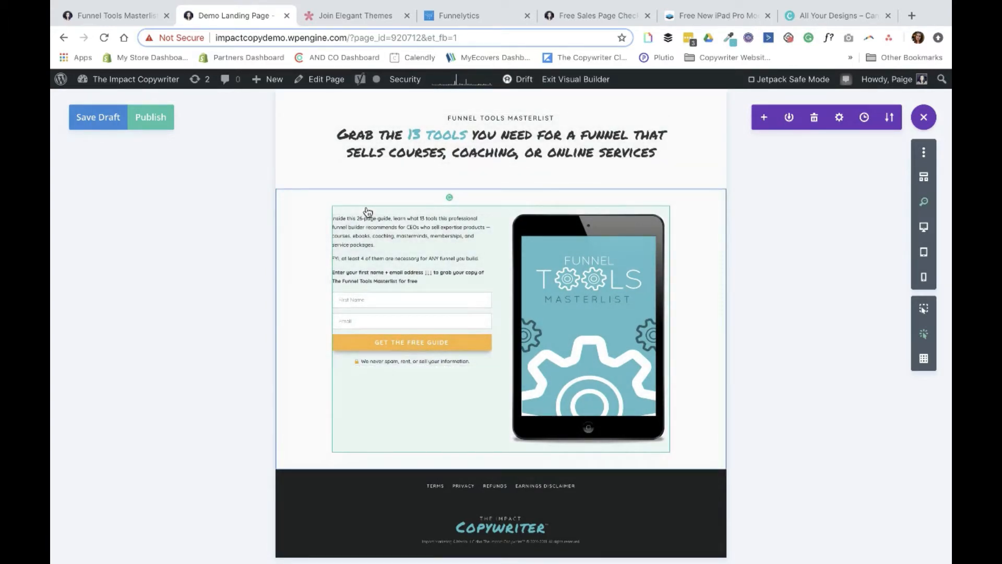
mouse_move(368, 211)
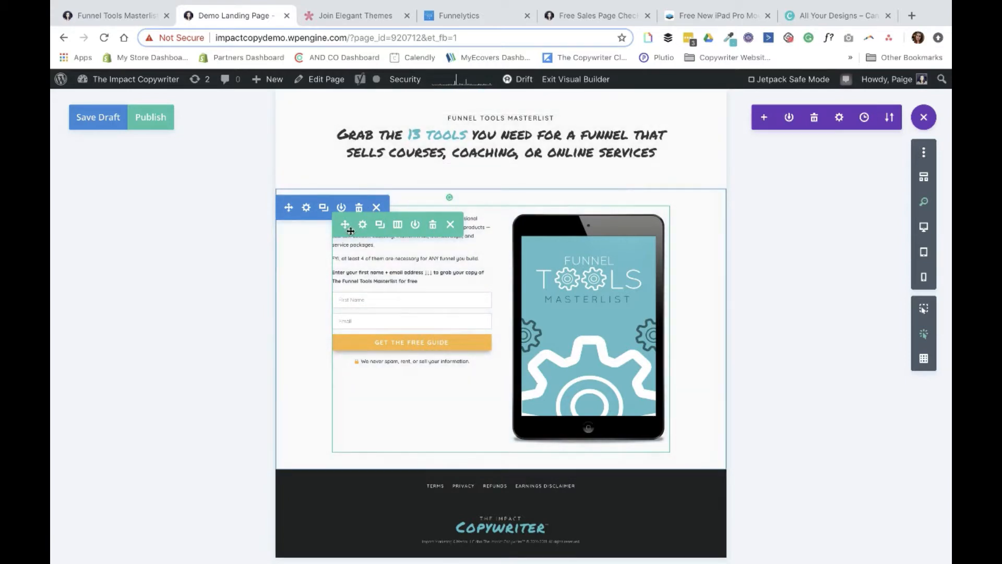
left_click_drag(343, 225, 467, 186)
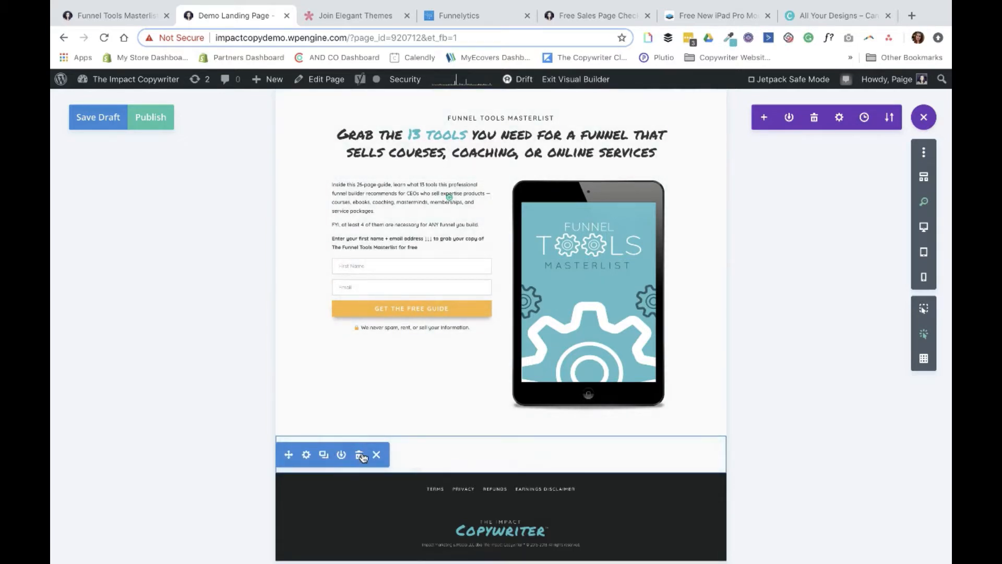
left_click(362, 457)
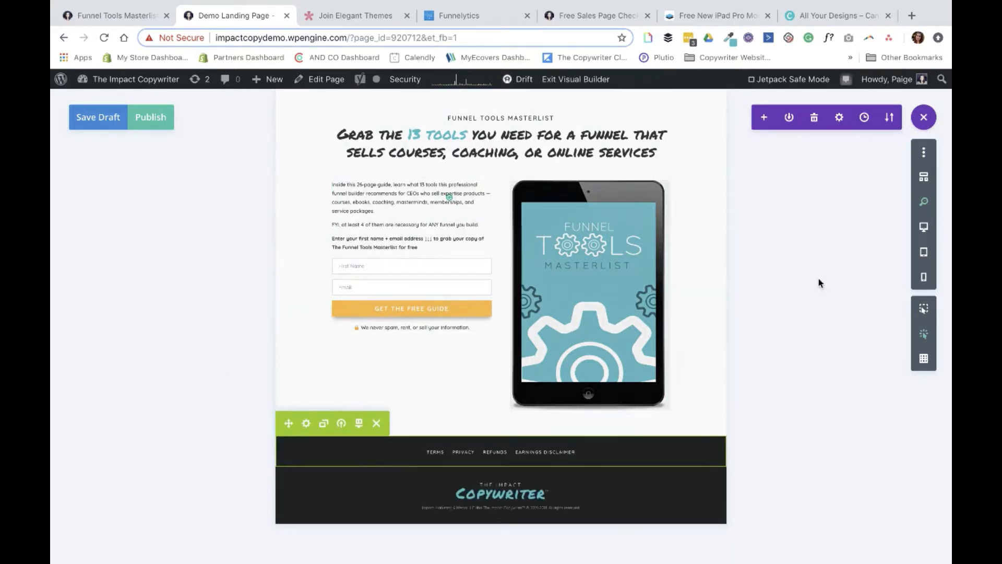
key("ctrl+s")
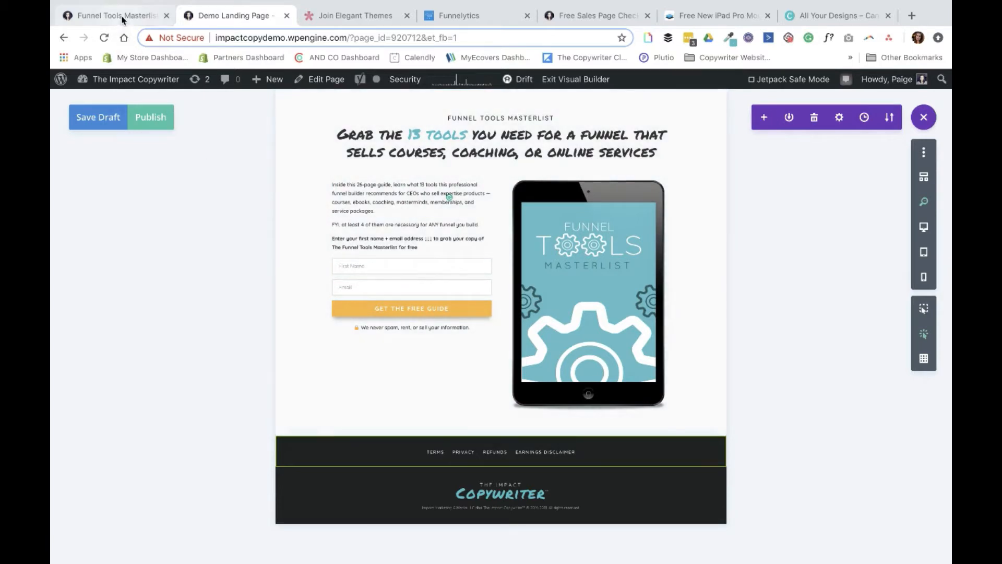
Compare the demo page's spacing with the live Funnel Tools Masterlist page and save the demo page again.
left_click(107, 16)
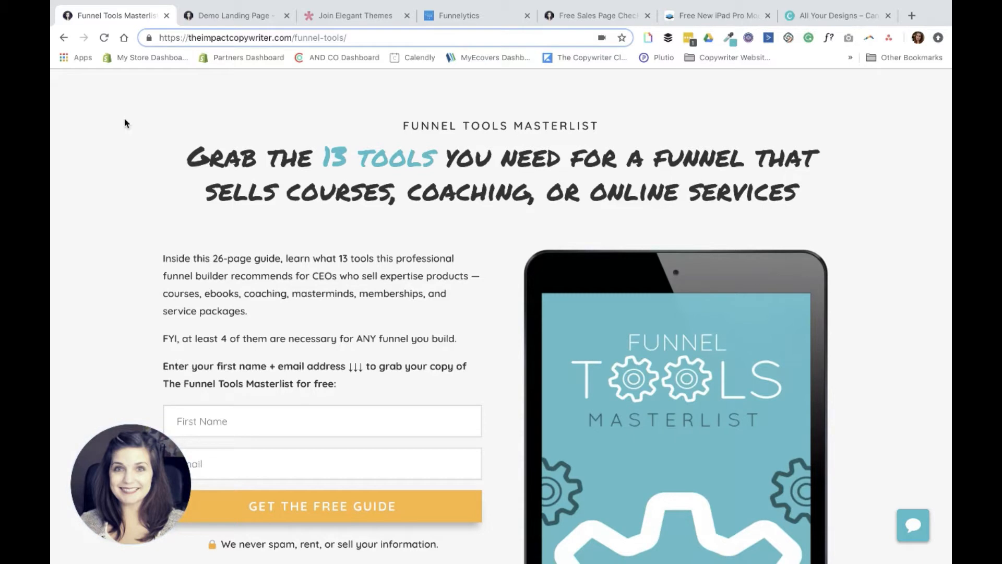
left_click(220, 15)
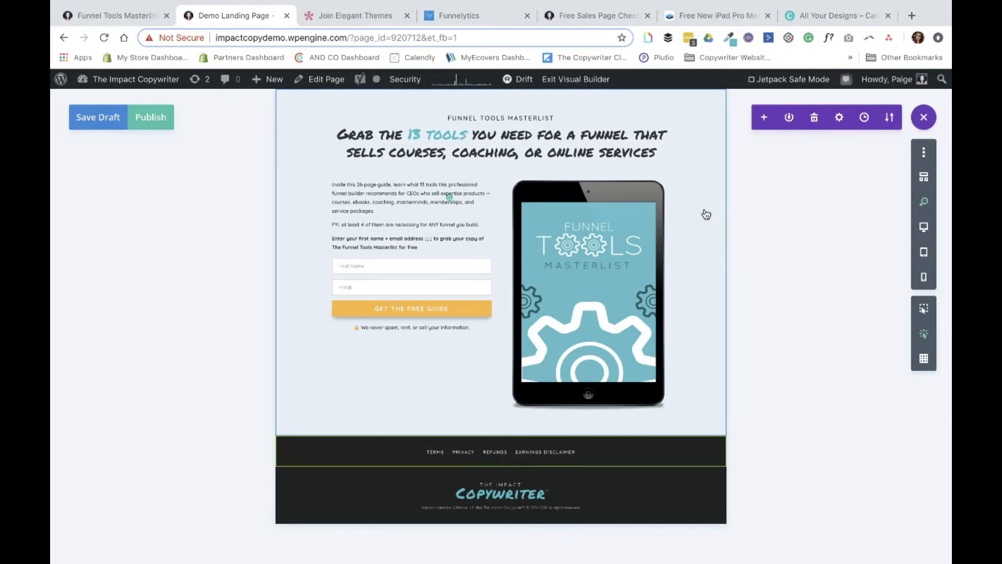
key("ctrl+s")
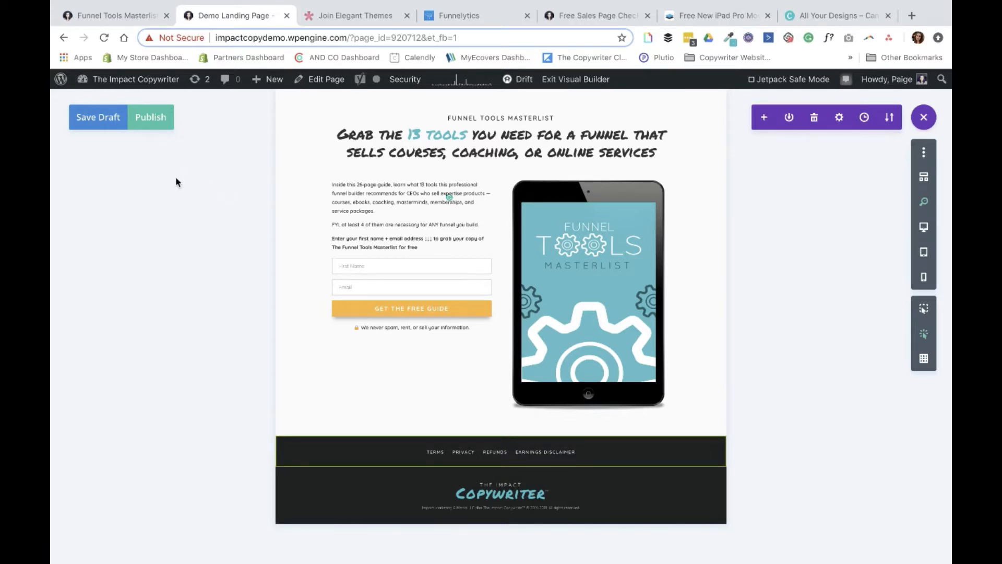
Exit the visual builder and check how the headline, opt-in area, image and footer display on the front end.
left_click(578, 82)
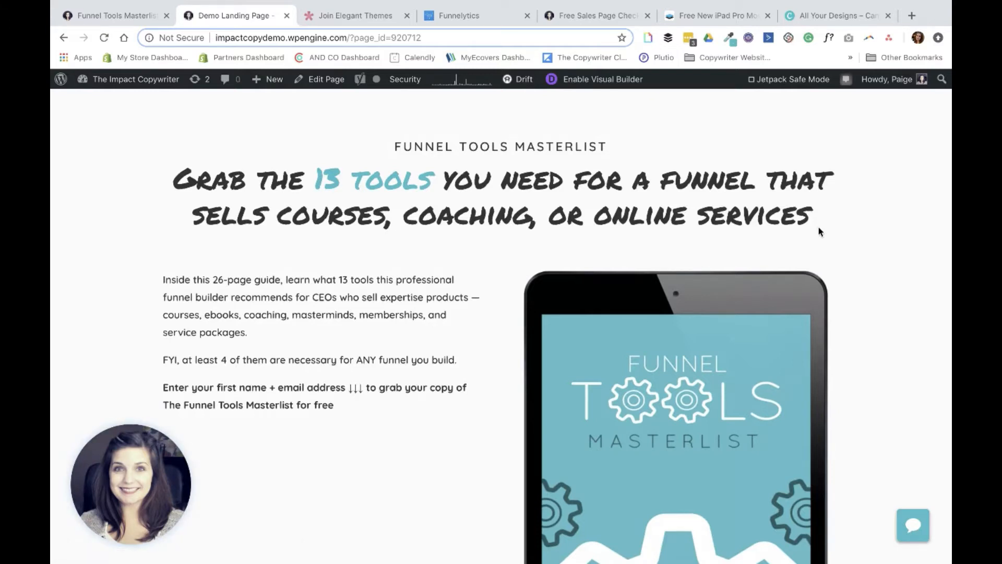
scroll(397, 299, "down", 1)
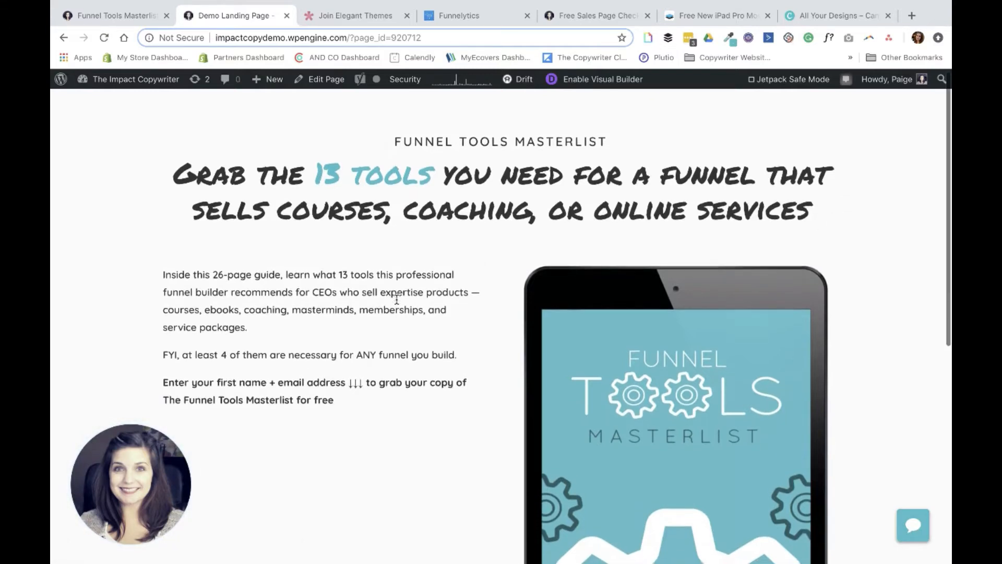
scroll(396, 299, "up", 1)
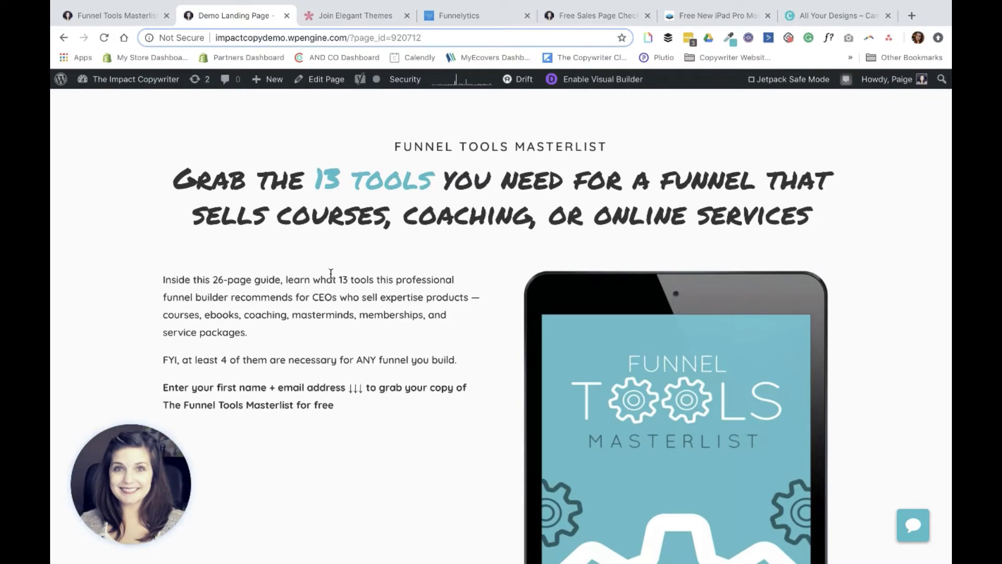
scroll(385, 358, "down", 5)
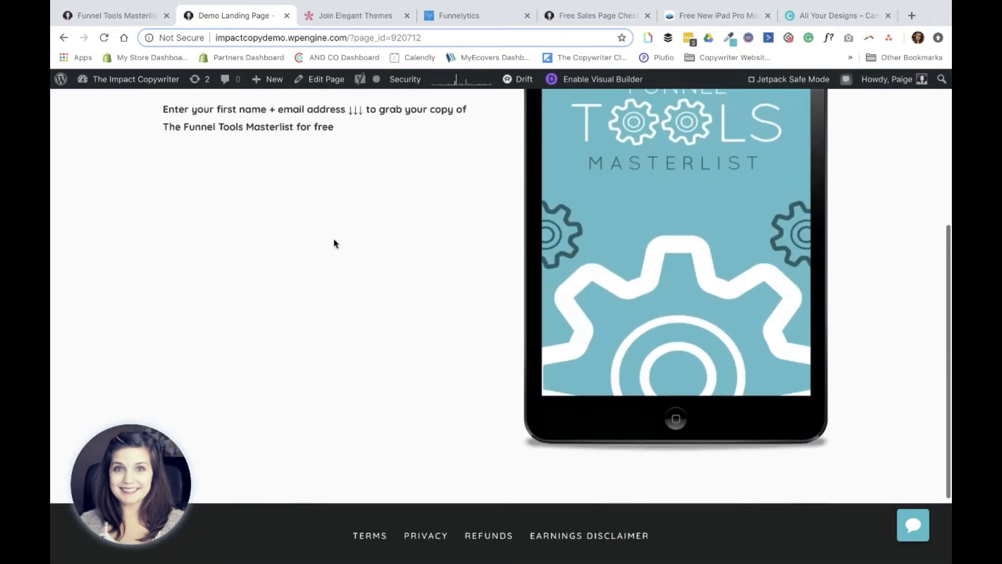
scroll(394, 179, "up", 2)
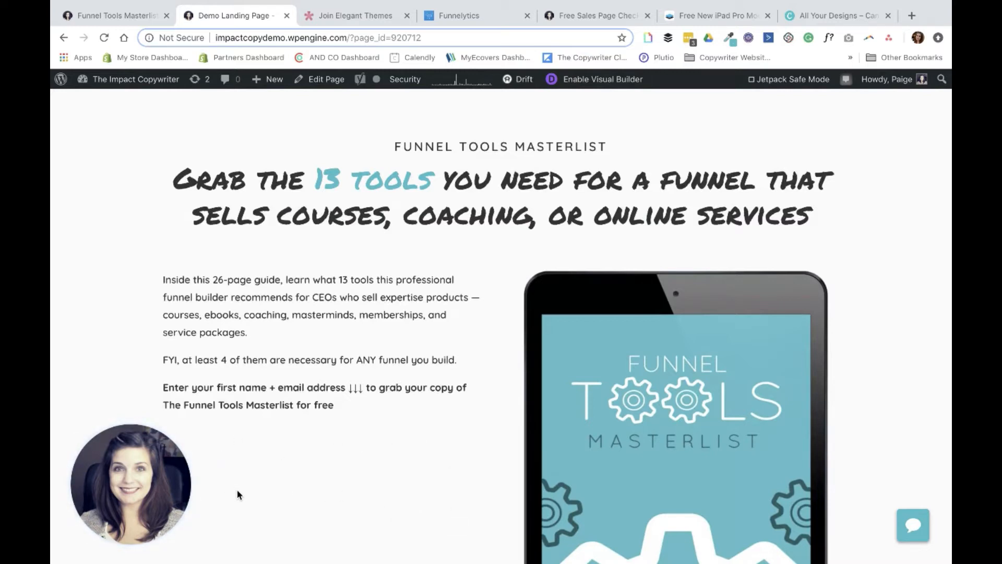
scroll(409, 441, "down", 2)
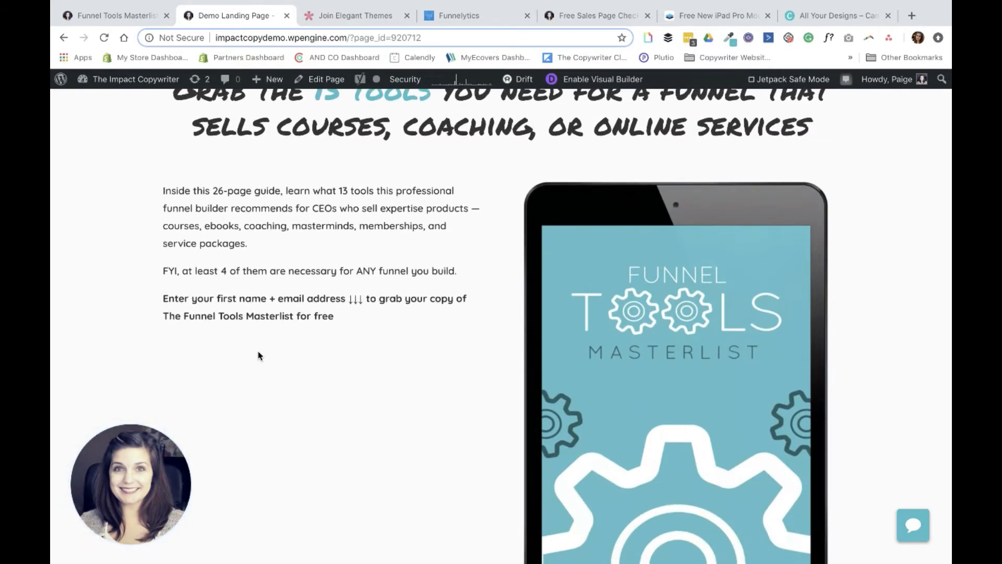
scroll(455, 228, "up", 2)
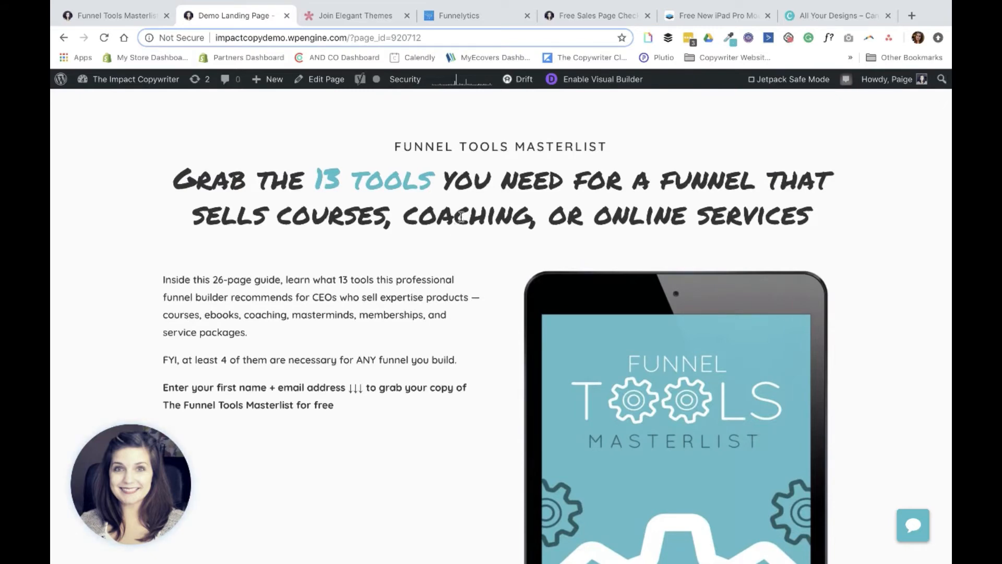
Reopen the demo page in the visual builder and open the email opt-in module's Email Account settings.
left_click(595, 79)
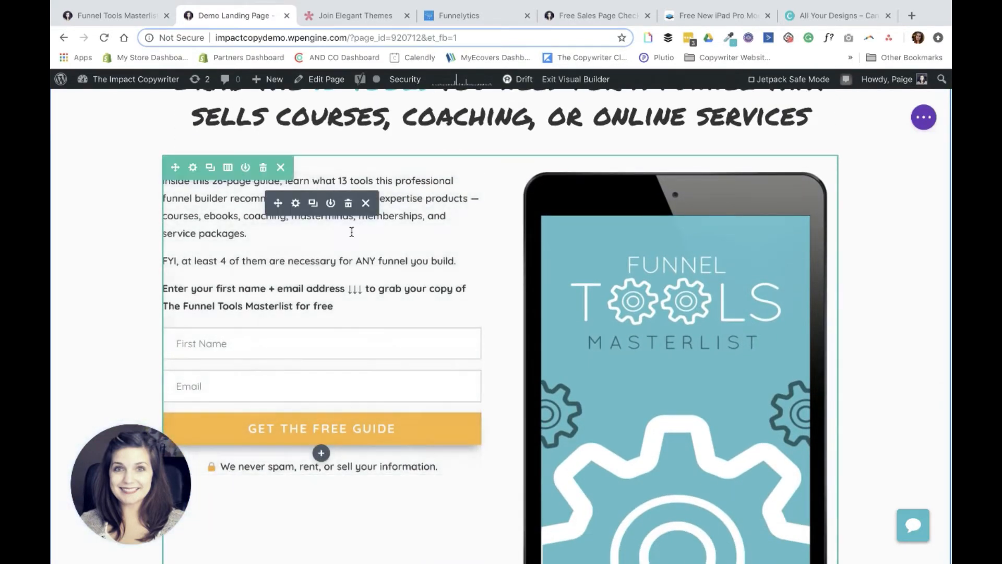
left_click(296, 204)
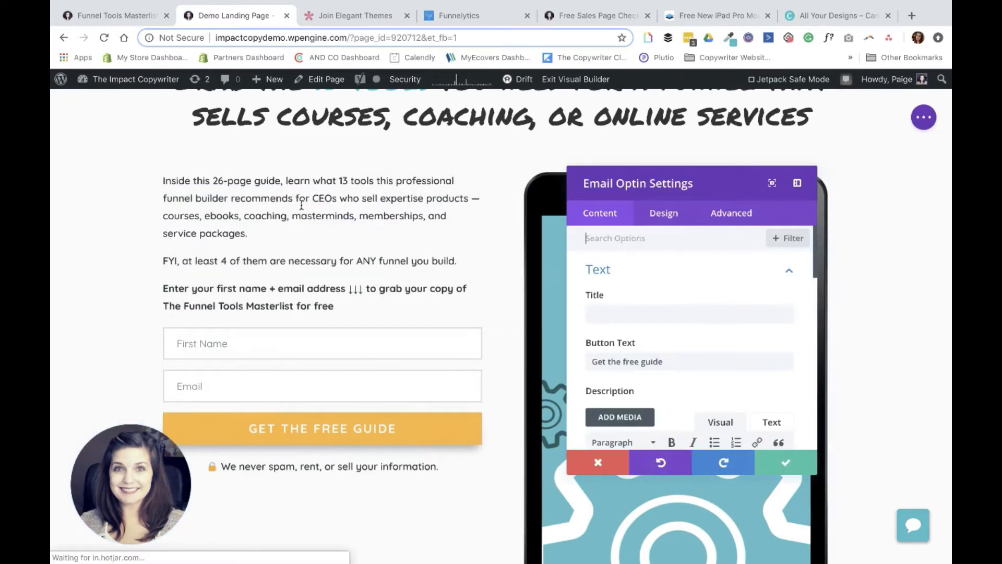
scroll(620, 308, "down", 5)
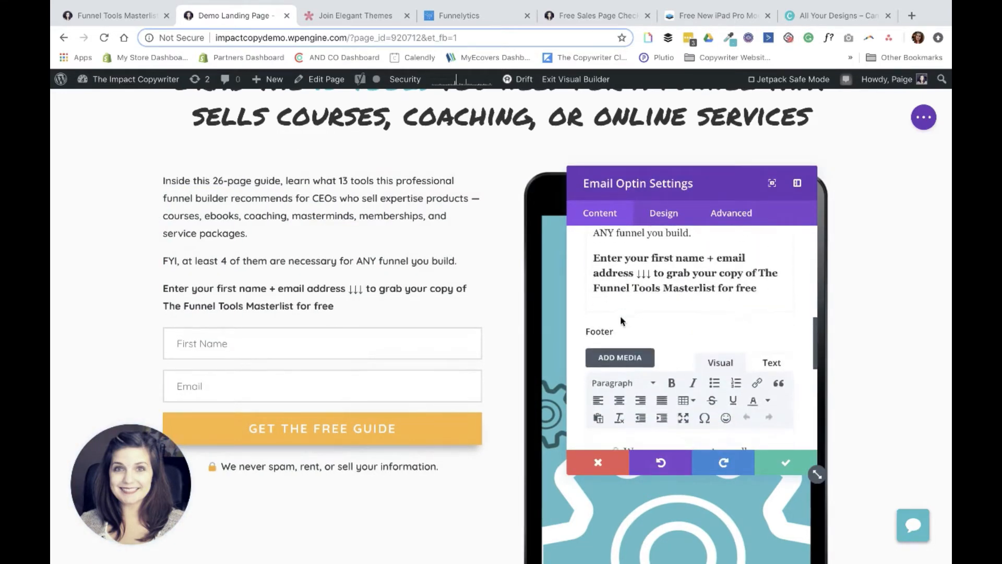
scroll(620, 315, "down", 5)
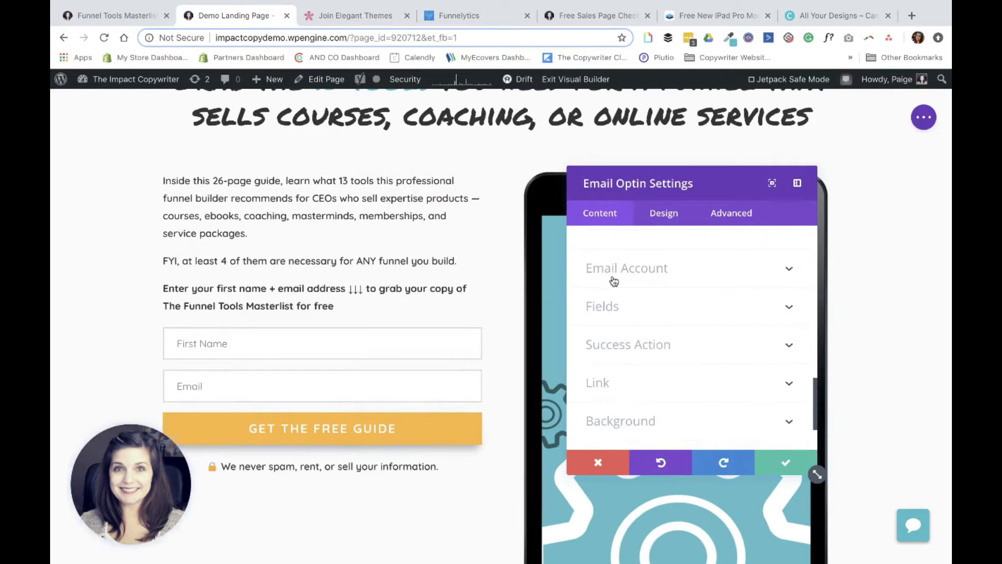
scroll(675, 275, "down", 1)
scroll(676, 275, "up", 3)
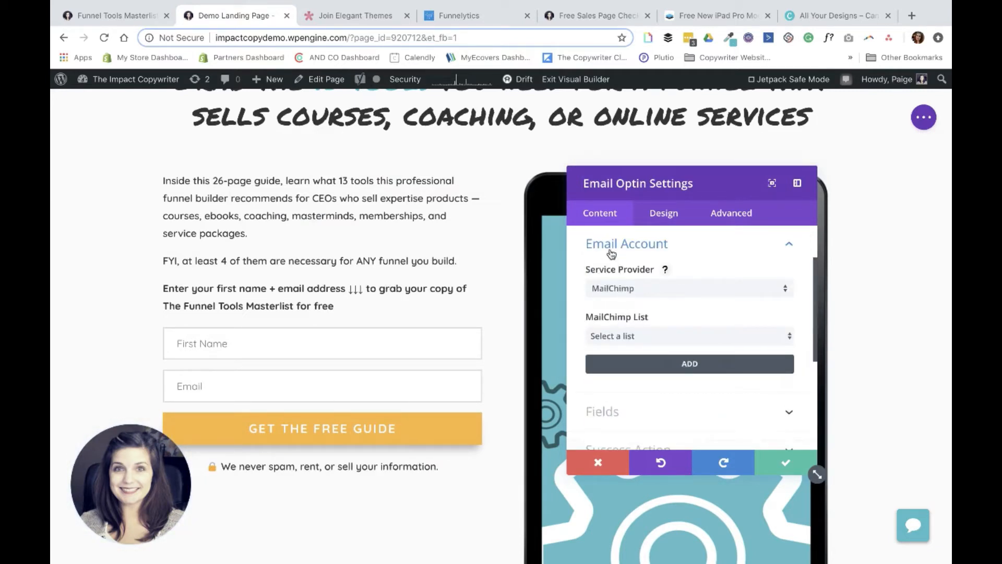
Connect the opt-in form to ActiveCampaign with the "Funnel Tools Masterlist (Downloaded)" list and accept the module settings.
left_click(608, 288)
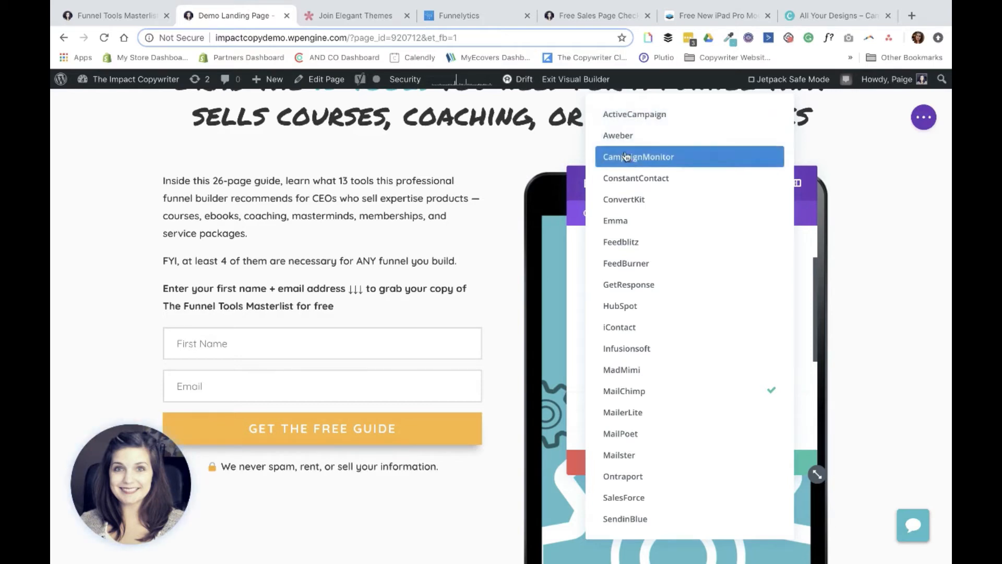
left_click(626, 119)
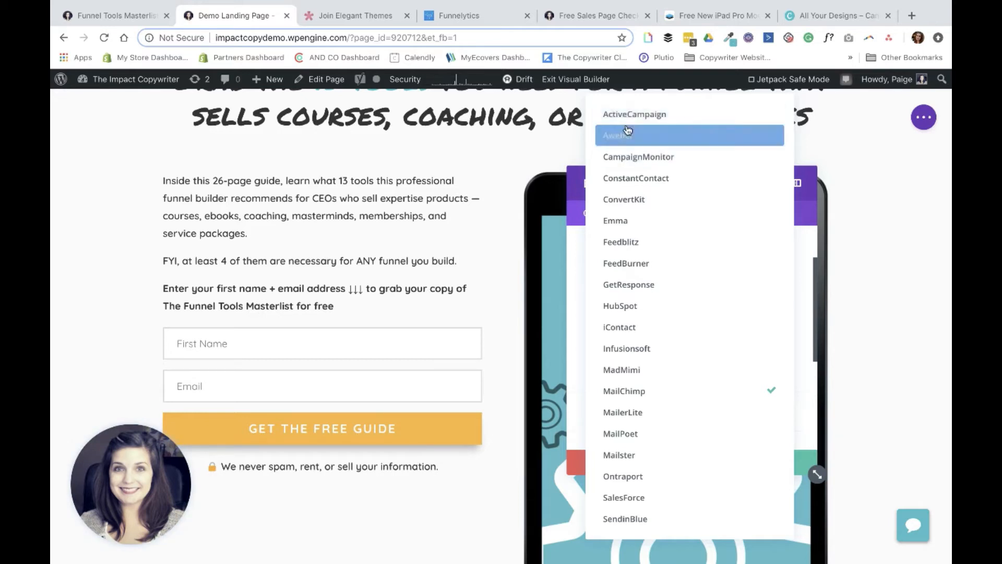
left_click(628, 115)
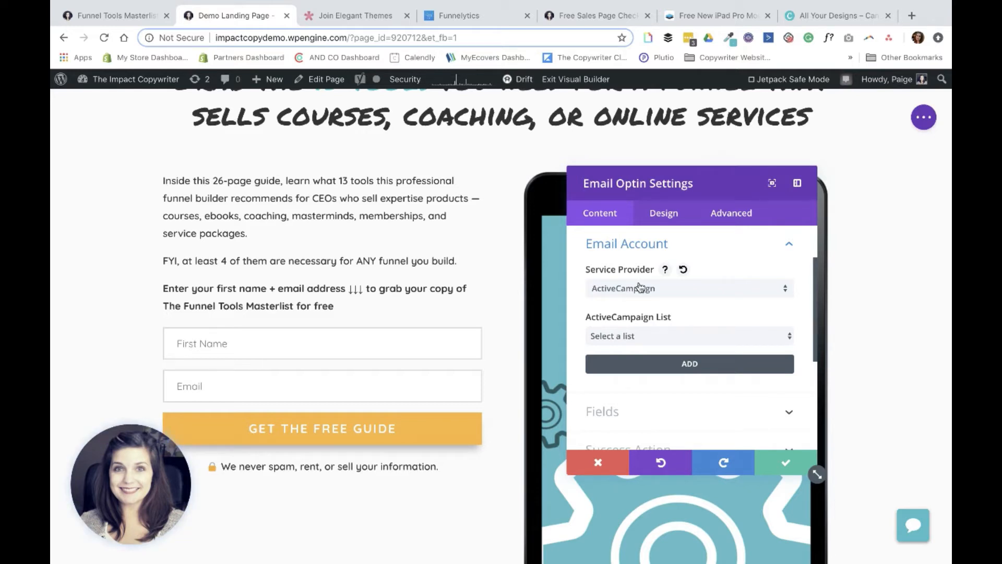
left_click(644, 335)
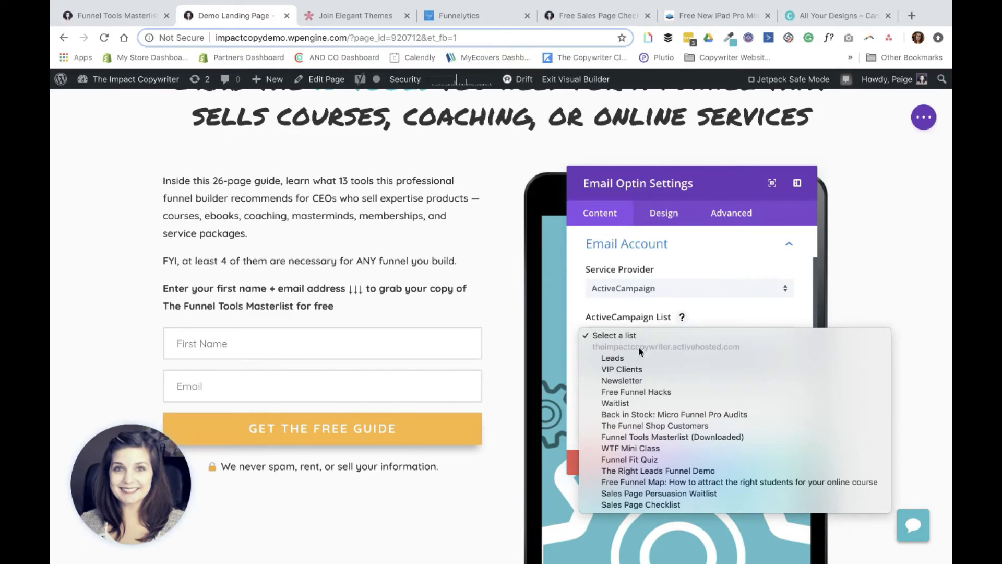
left_click(623, 437)
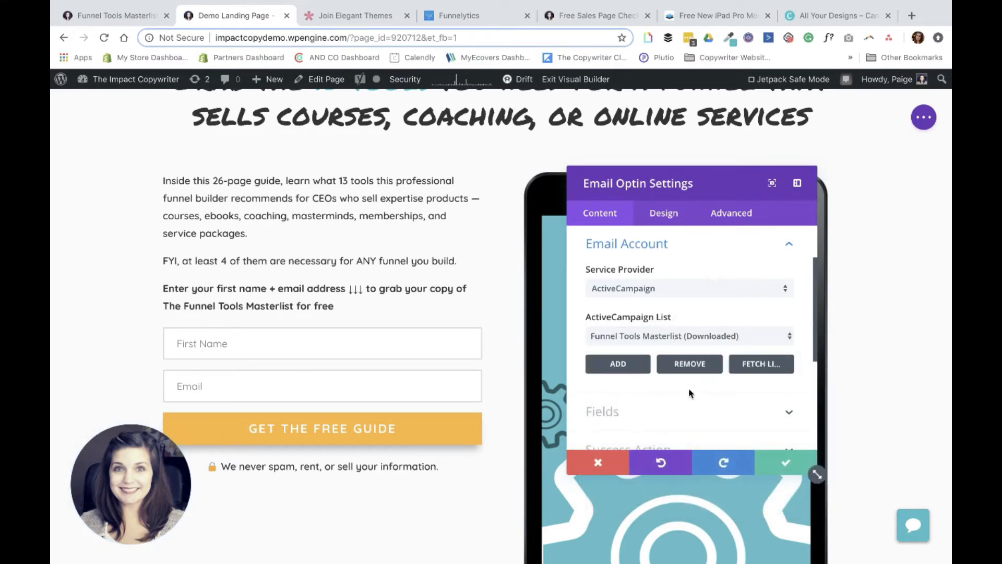
scroll(679, 378, "down", 1)
left_click(770, 457)
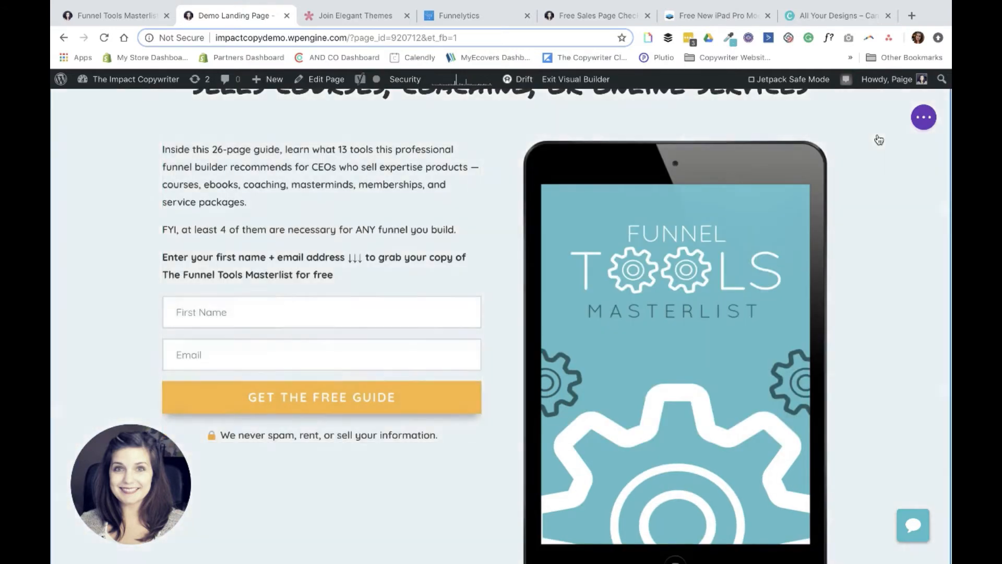
Leave the visual builder and check the headline, opt-in form and tablet image on the front end.
left_click(923, 117)
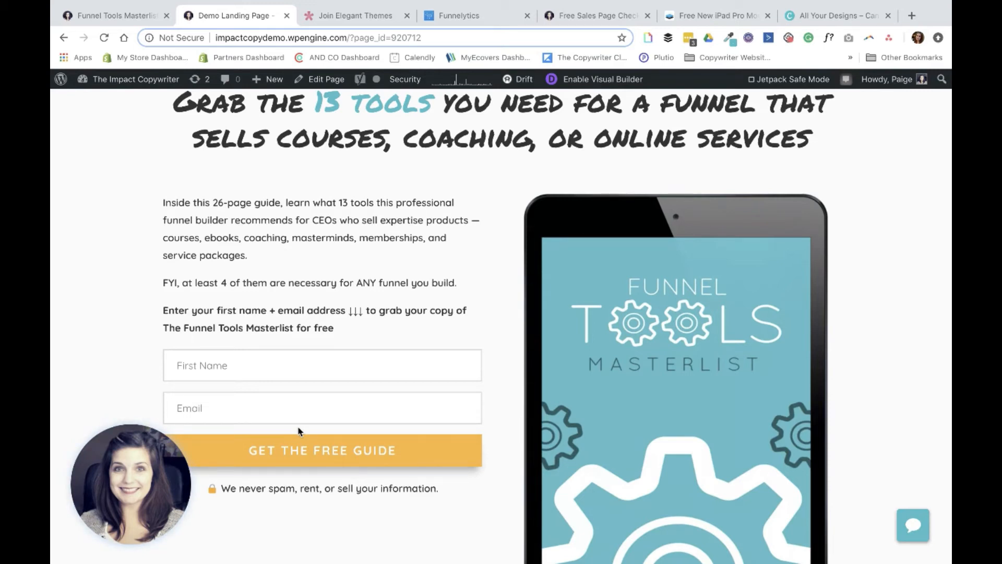
scroll(298, 431, "up", 2)
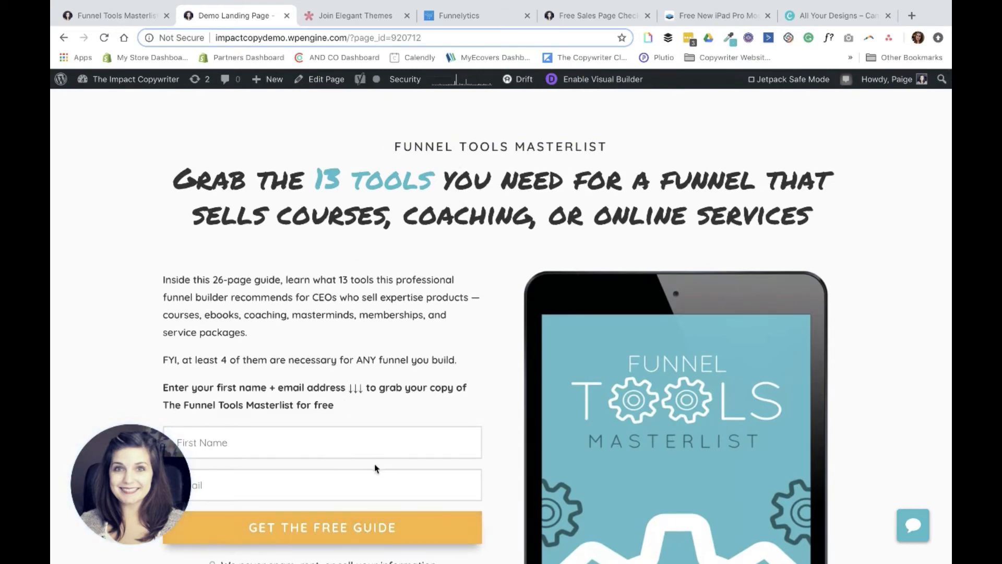
scroll(656, 358, "down", 8)
scroll(656, 358, "up", 5)
scroll(656, 358, "up", 2)
Switch to the live Sales Page Checklist page and examine its header, opt-in, PDF preview, creator bio and closing call-to-action sections.
left_click(593, 15)
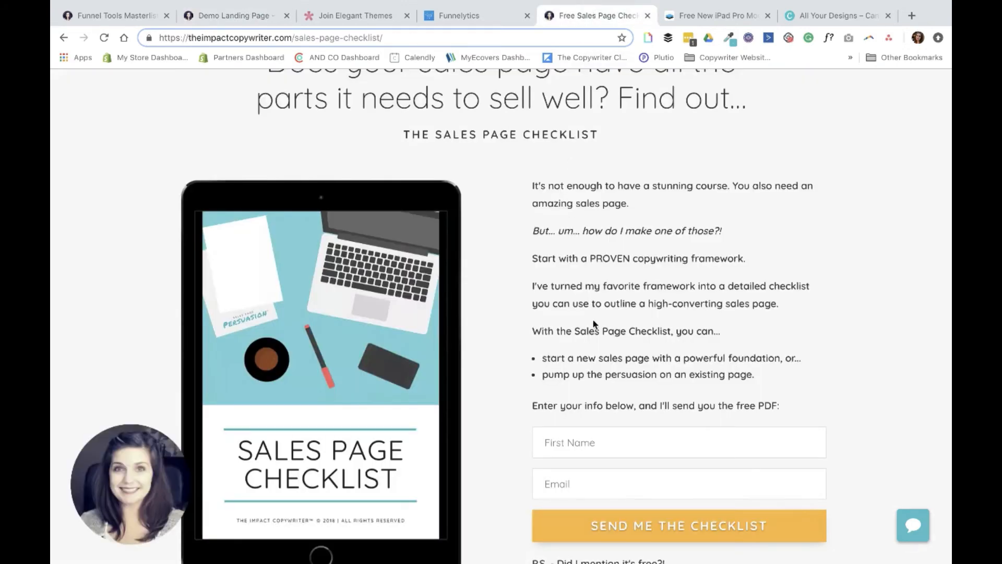
scroll(593, 321, "up", 3)
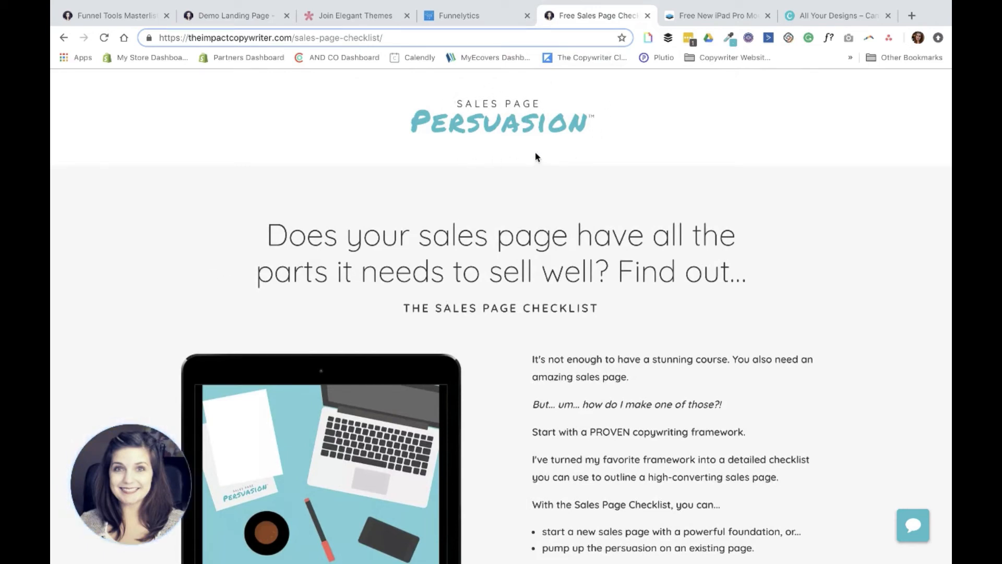
scroll(536, 157, "down", 5)
scroll(497, 176, "up", 1)
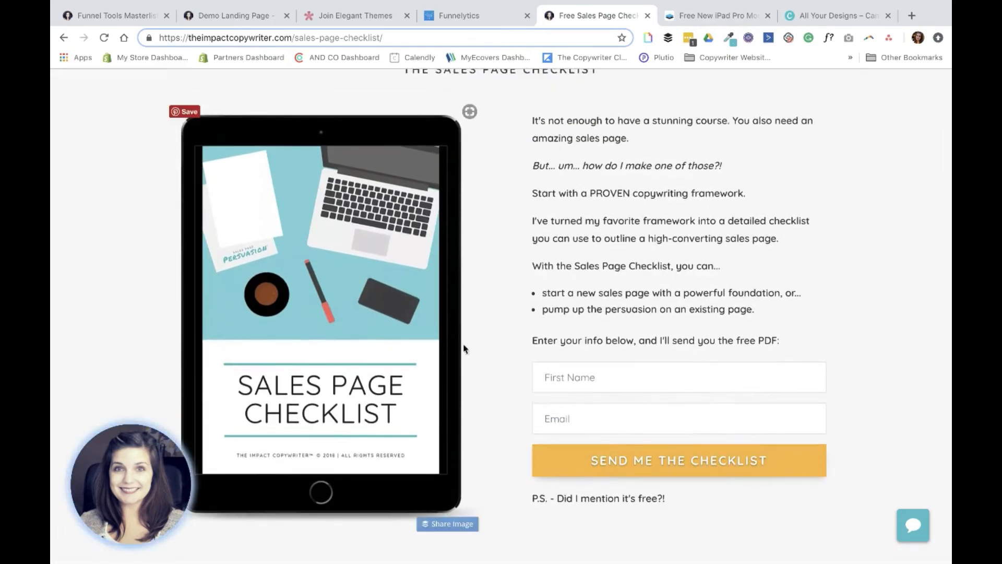
scroll(402, 271, "up", 3)
scroll(402, 272, "down", 3)
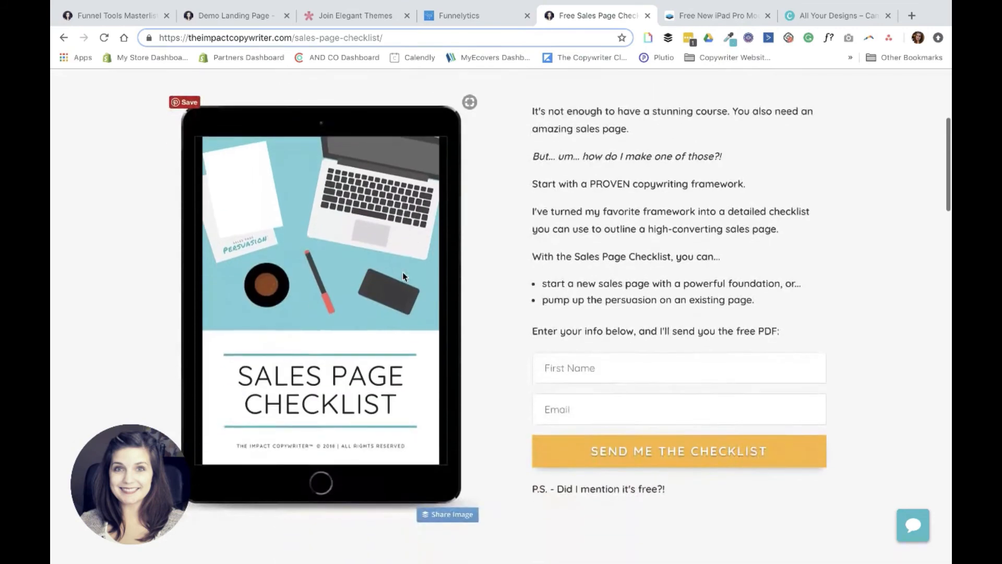
scroll(500, 261, "down", 8)
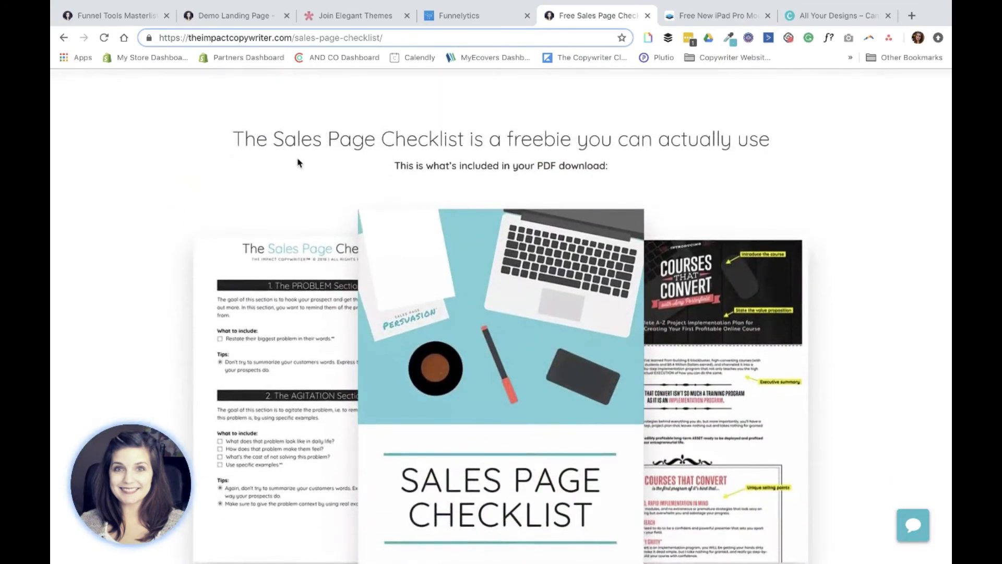
scroll(513, 273, "down", 4)
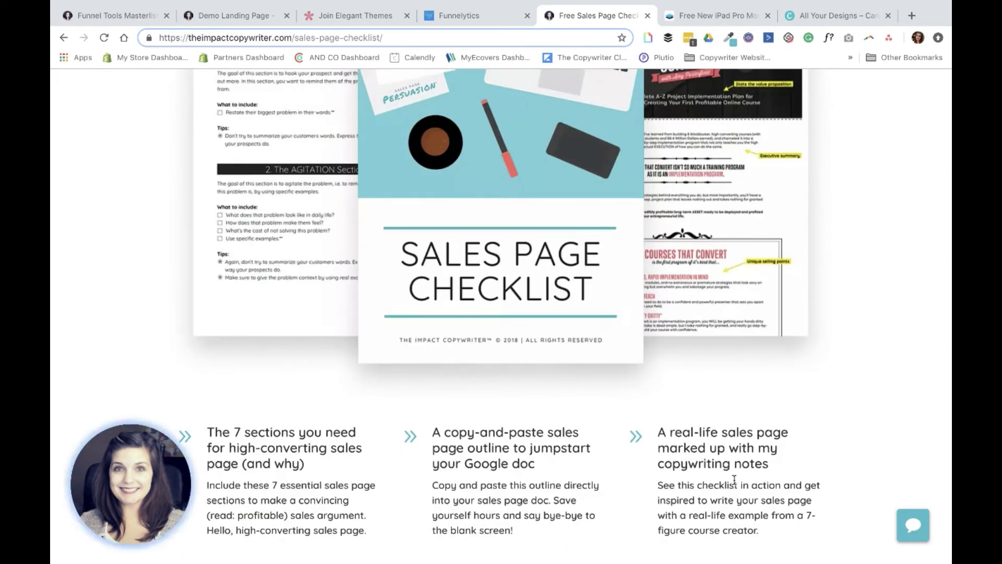
scroll(733, 479, "down", 9)
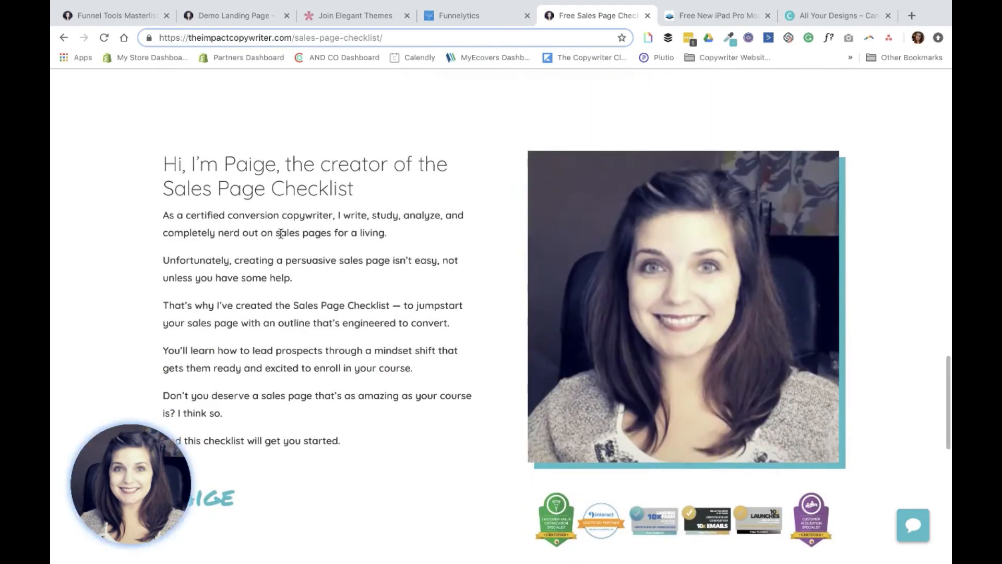
scroll(680, 311, "down", 4)
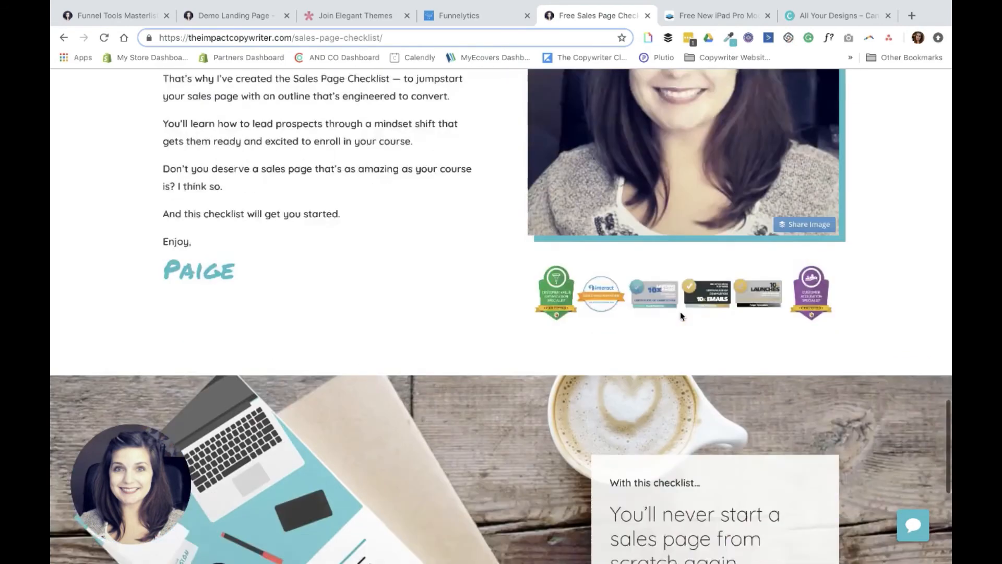
scroll(681, 315, "down", 4)
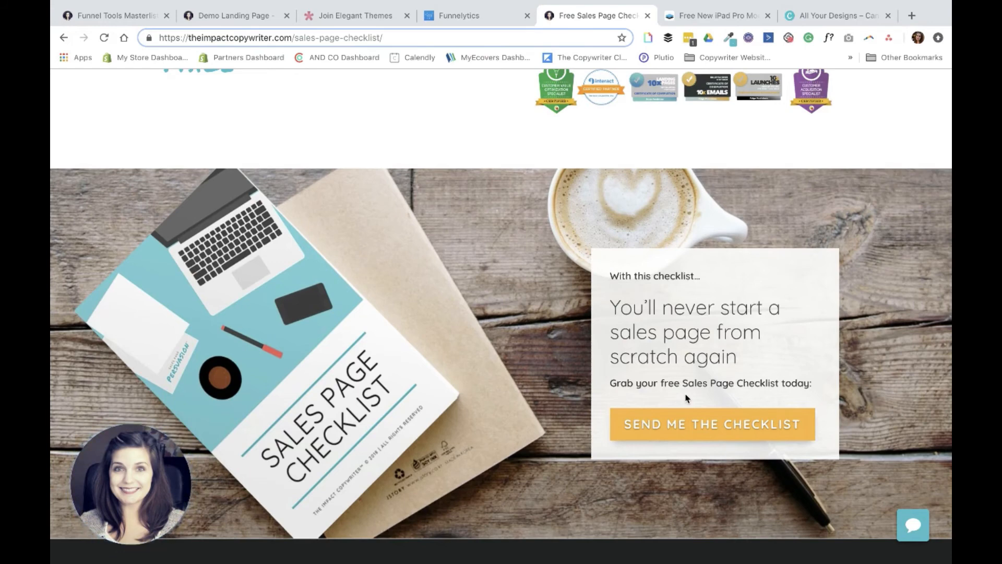
scroll(548, 432, "down", 3)
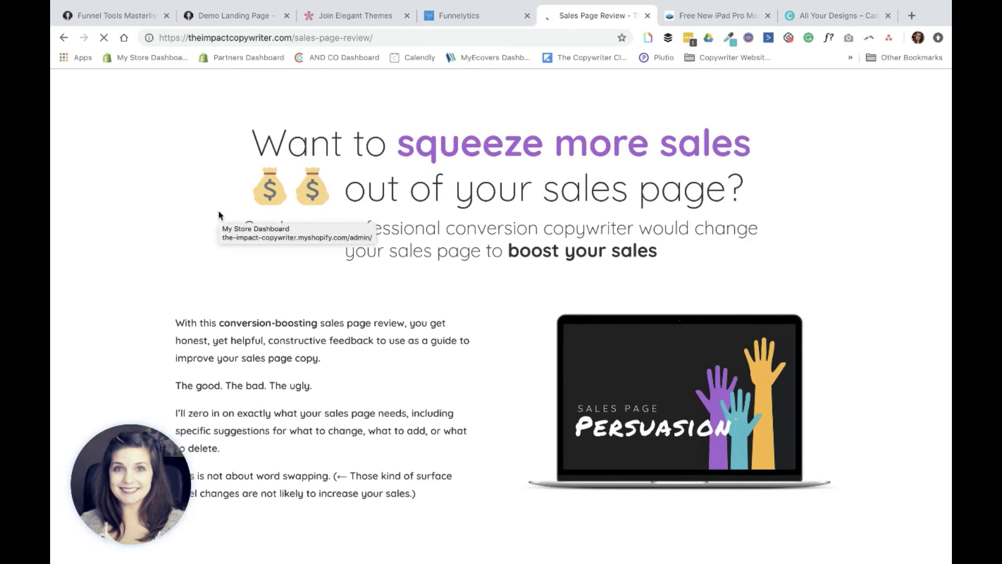
Examine the upper part of the Sales Page Review page, from the review contents and guarantee to the bio, client results and testimonials.
scroll(218, 215, "down", 15)
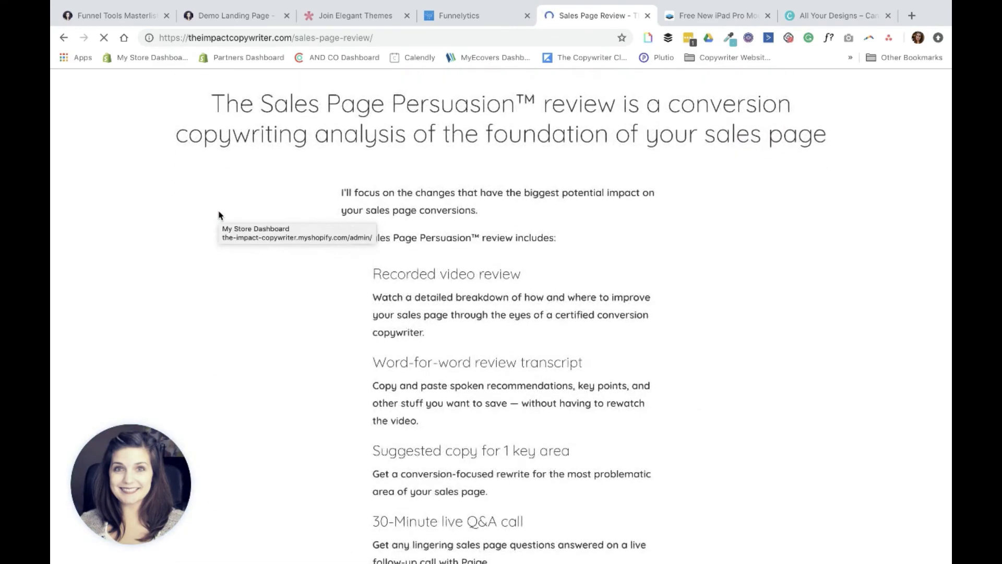
scroll(219, 215, "down", 2)
scroll(218, 211, "up", 9)
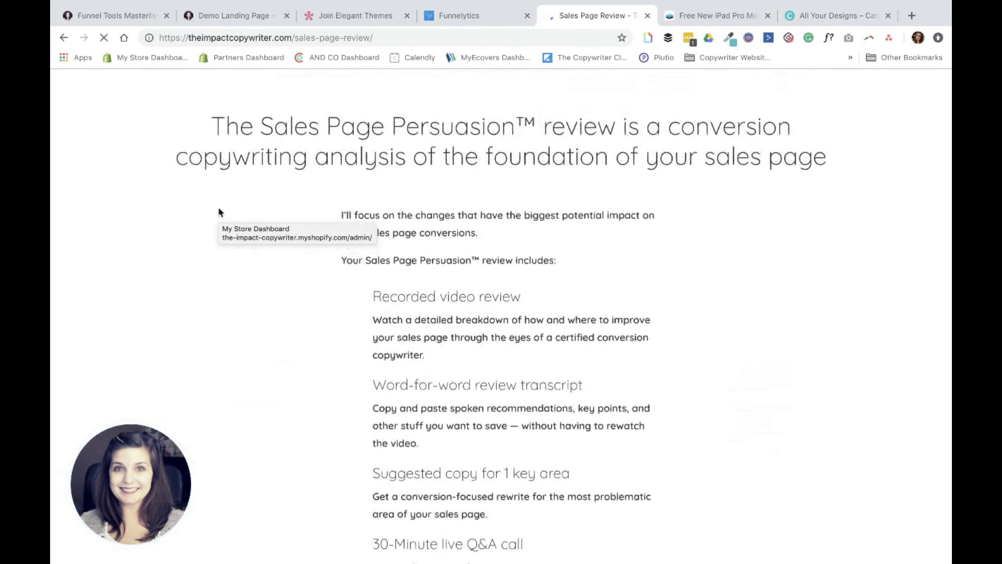
scroll(219, 211, "down", 10)
scroll(219, 211, "down", 20)
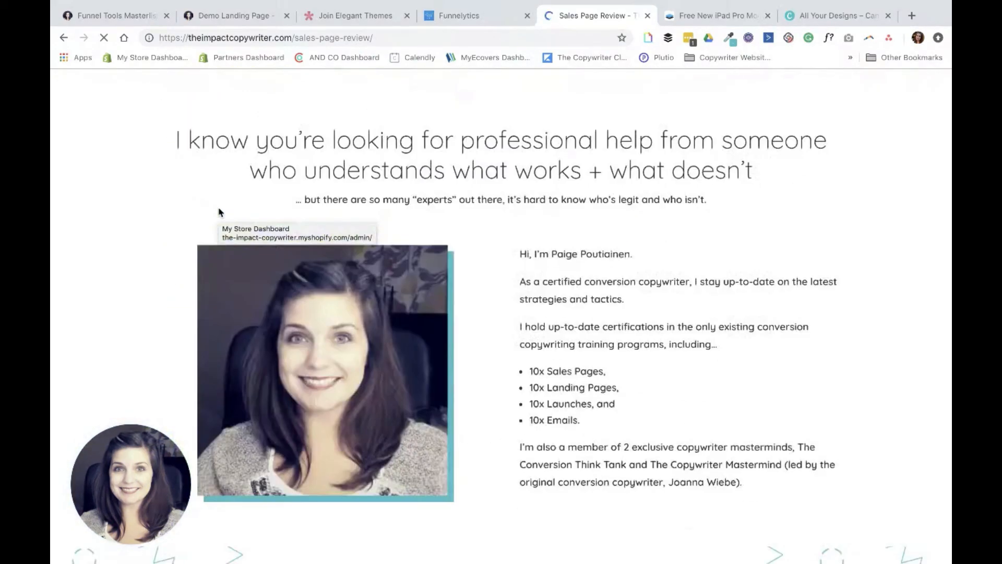
scroll(219, 212, "up", 20)
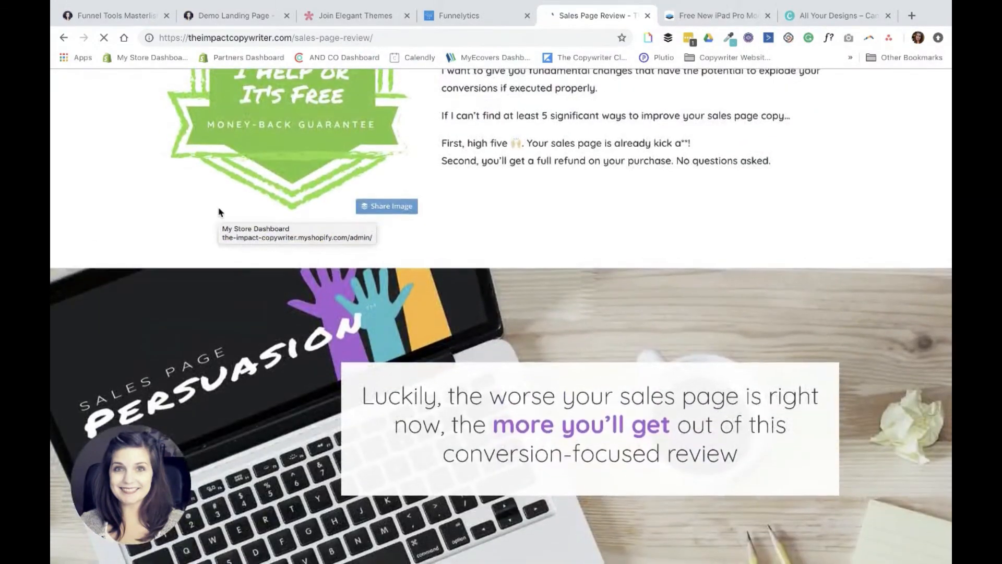
scroll(219, 212, "down", 20)
scroll(218, 211, "down", 14)
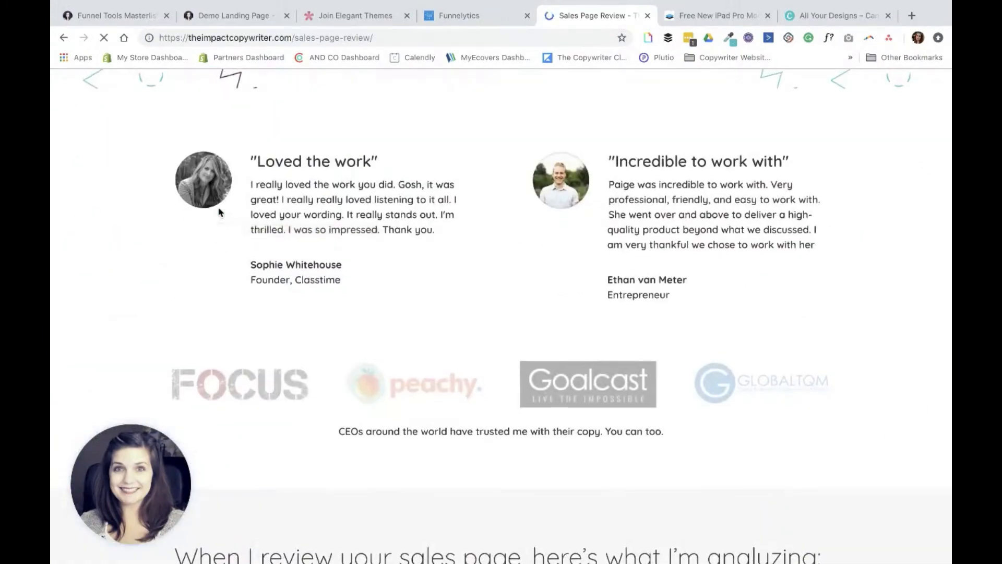
scroll(218, 211, "up", 6)
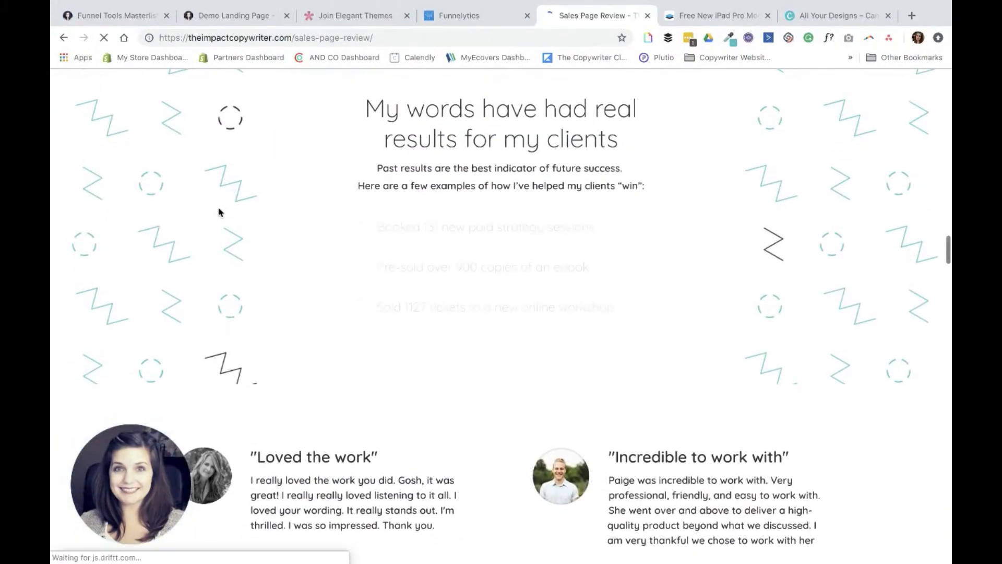
scroll(218, 211, "down", 2)
scroll(219, 210, "down", 15)
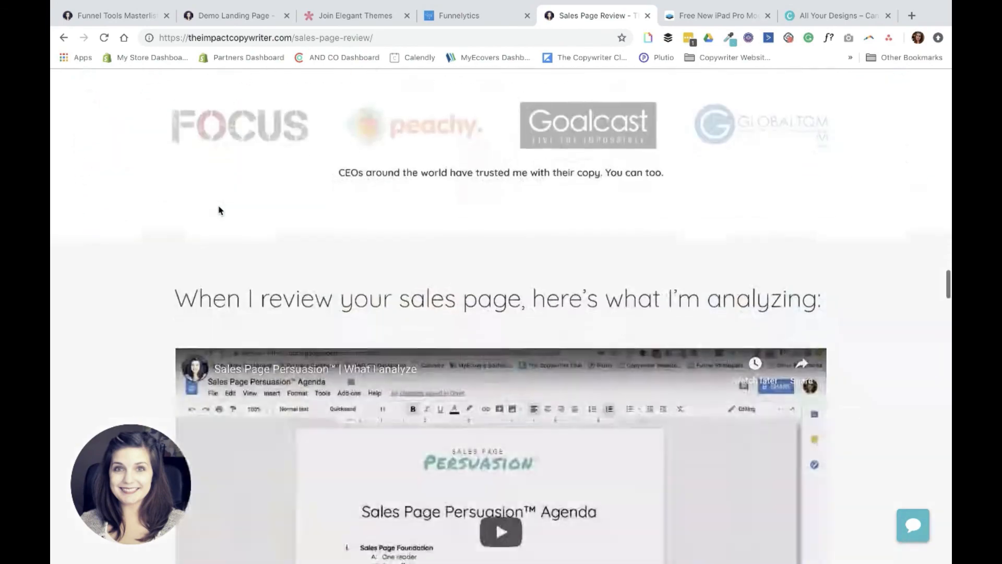
Examine the lower part of the Sales Page Review page, covering the fit checklist, ordering process, benefits, pricing tables and FAQ.
scroll(219, 209, "down", 15)
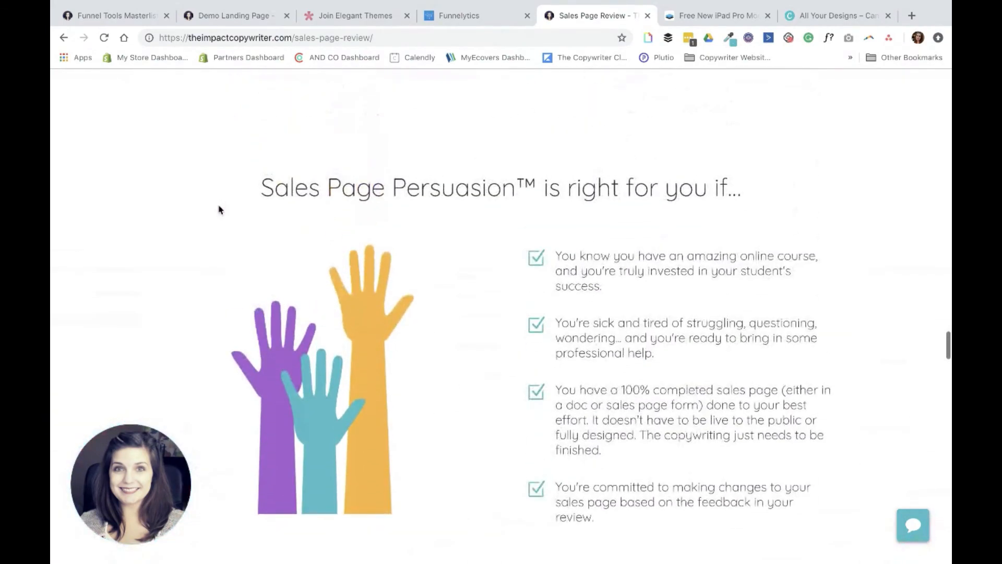
scroll(211, 157, "down", 6)
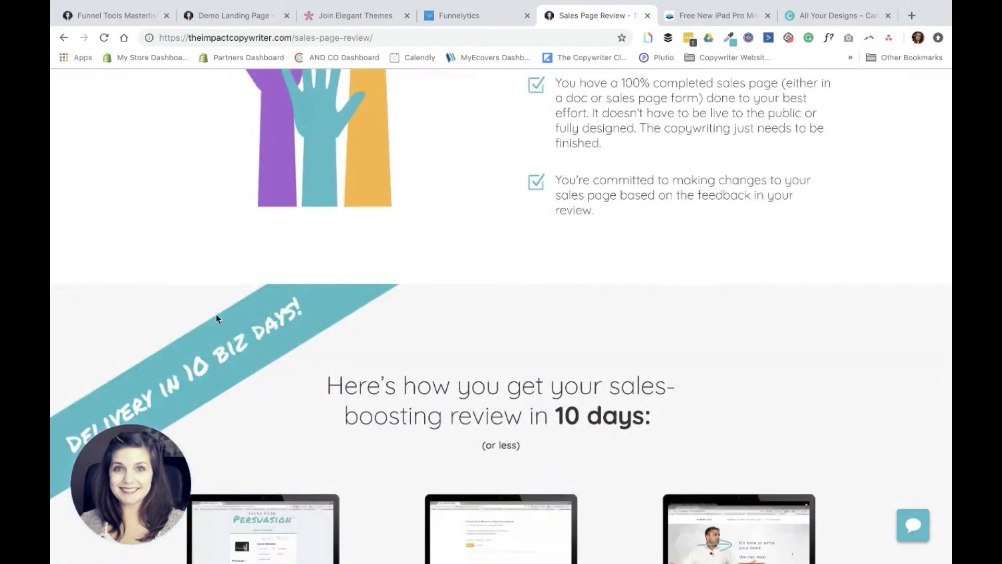
scroll(215, 313, "down", 5)
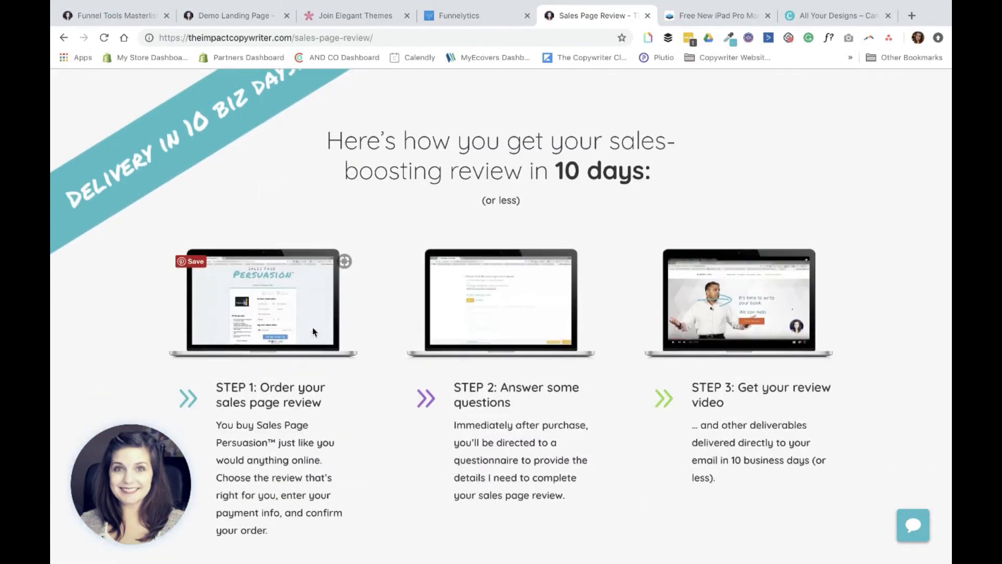
scroll(383, 406, "down", 11)
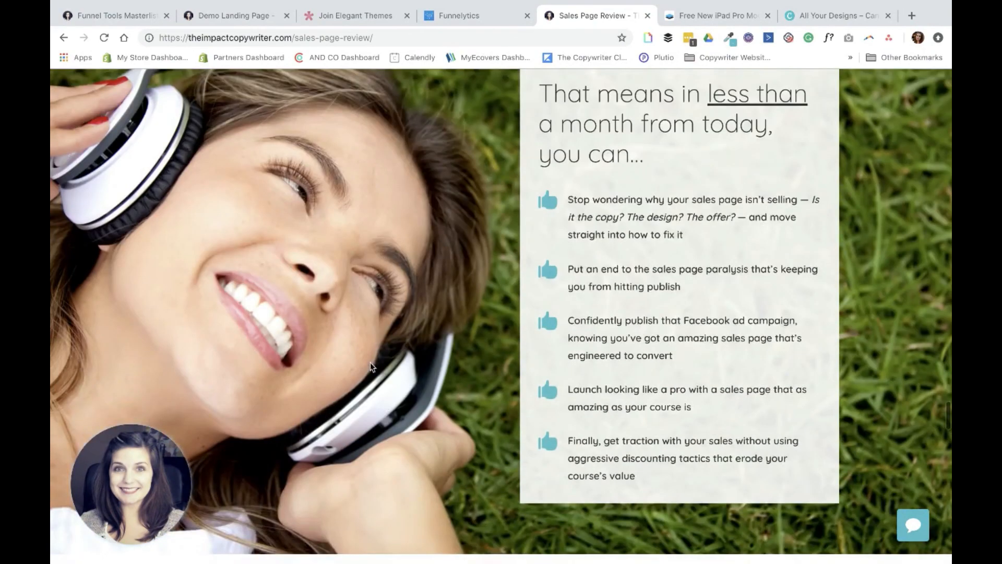
scroll(372, 365, "down", 7)
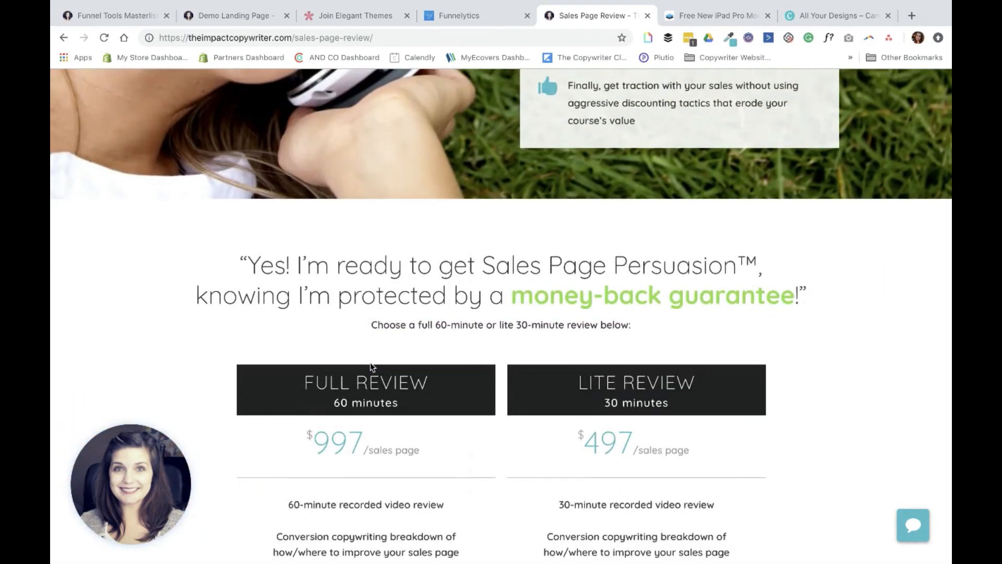
scroll(397, 324, "down", 6)
scroll(397, 325, "down", 9)
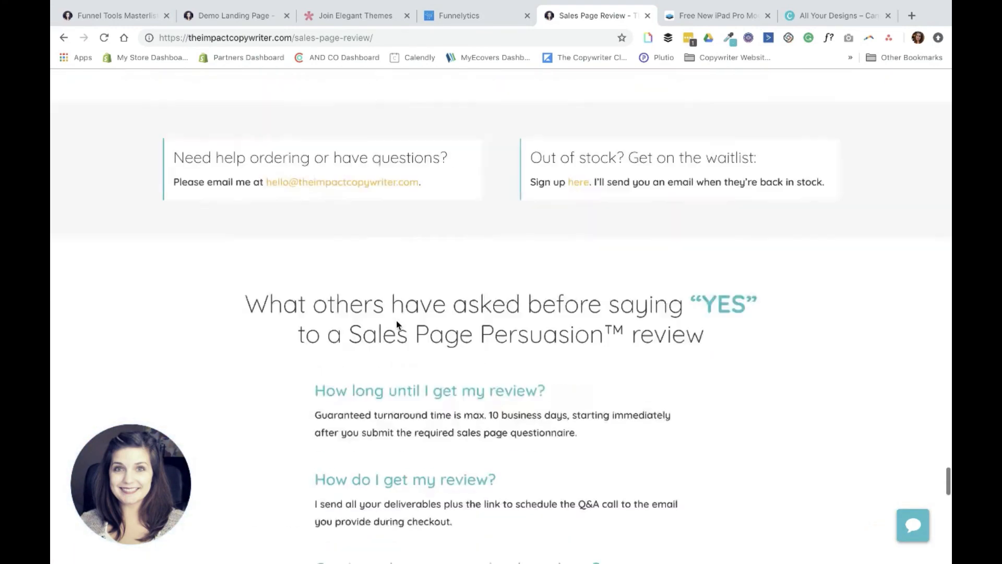
scroll(399, 325, "up", 2)
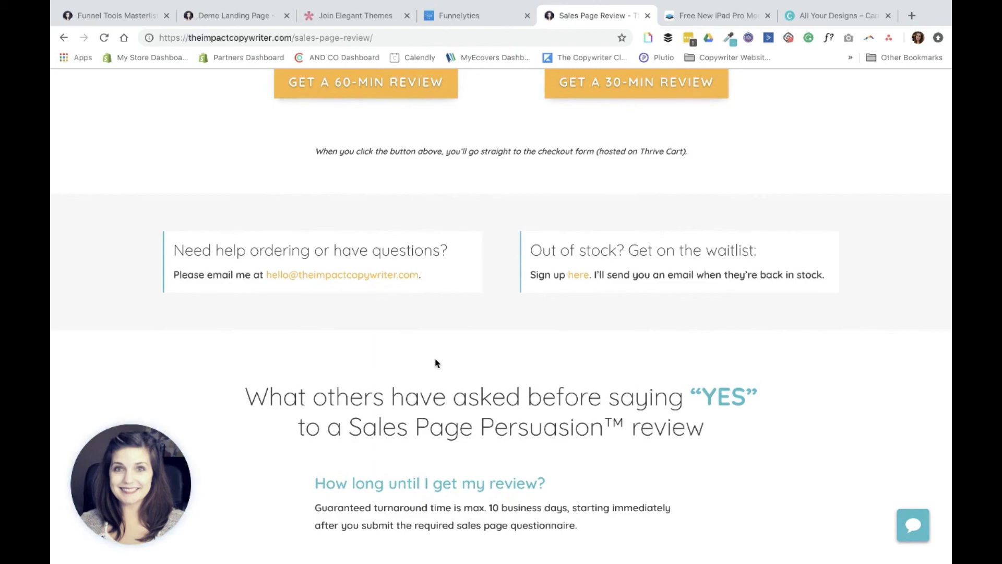
scroll(476, 392, "down", 4)
scroll(478, 392, "down", 15)
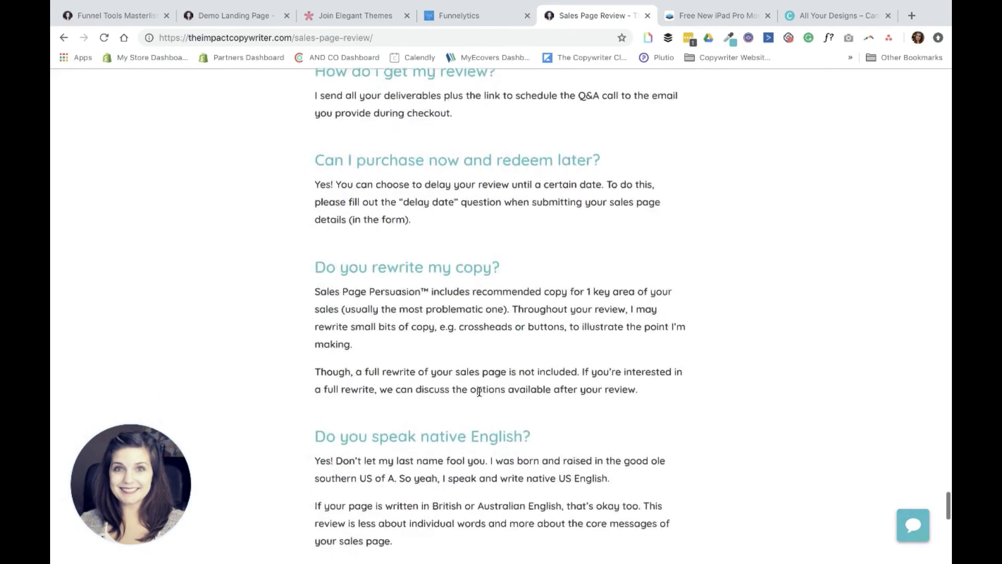